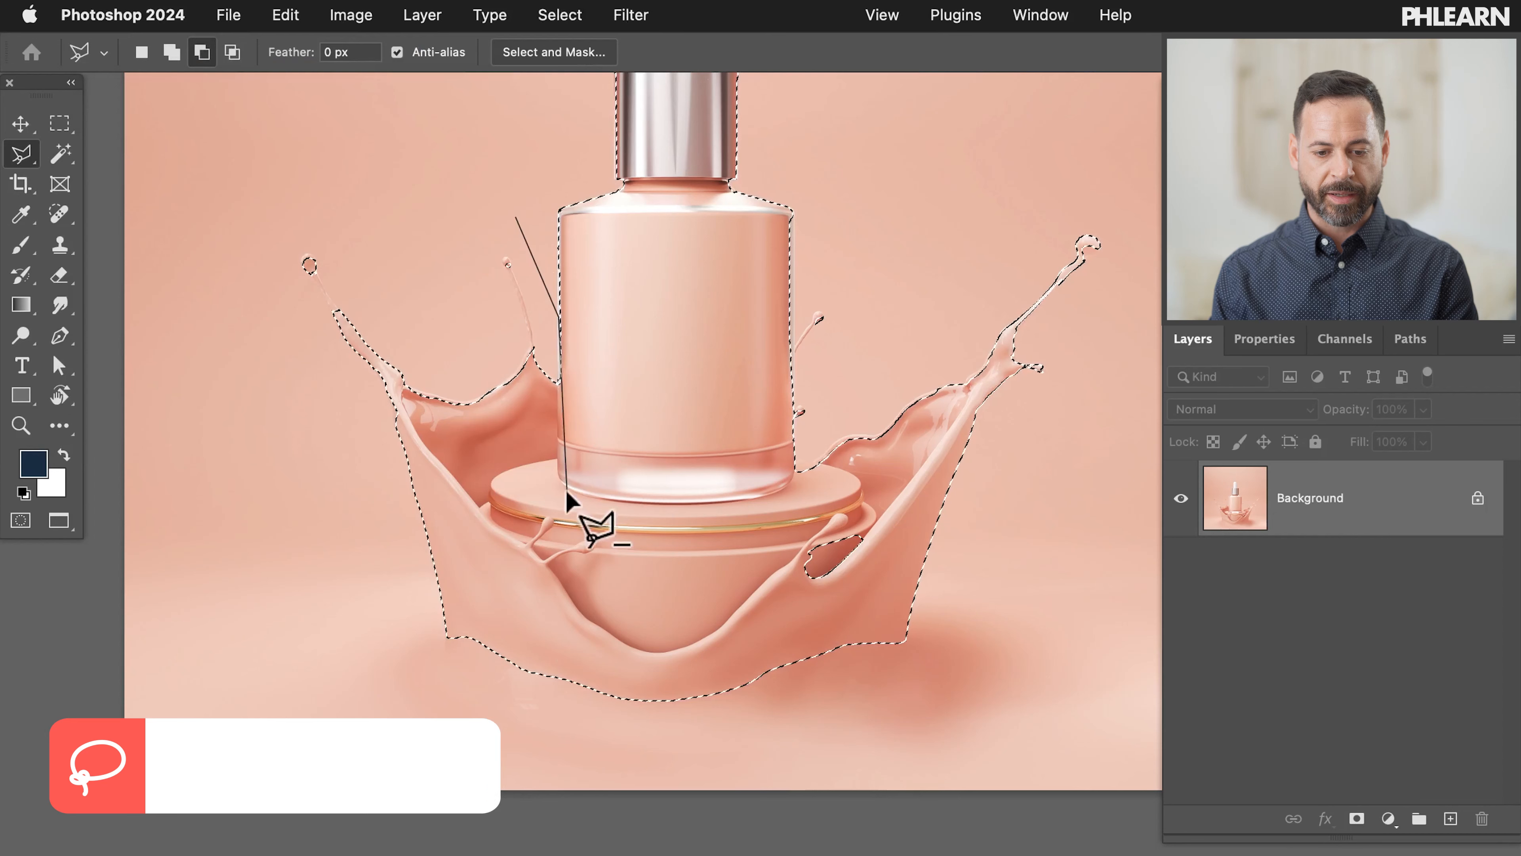
# Step: Subtract the splash and pedestal area left of the bottle from the selection with the Polygonal Lasso
pyautogui.click(553, 698)
pyautogui.click(374, 587)
pyautogui.click(258, 222)
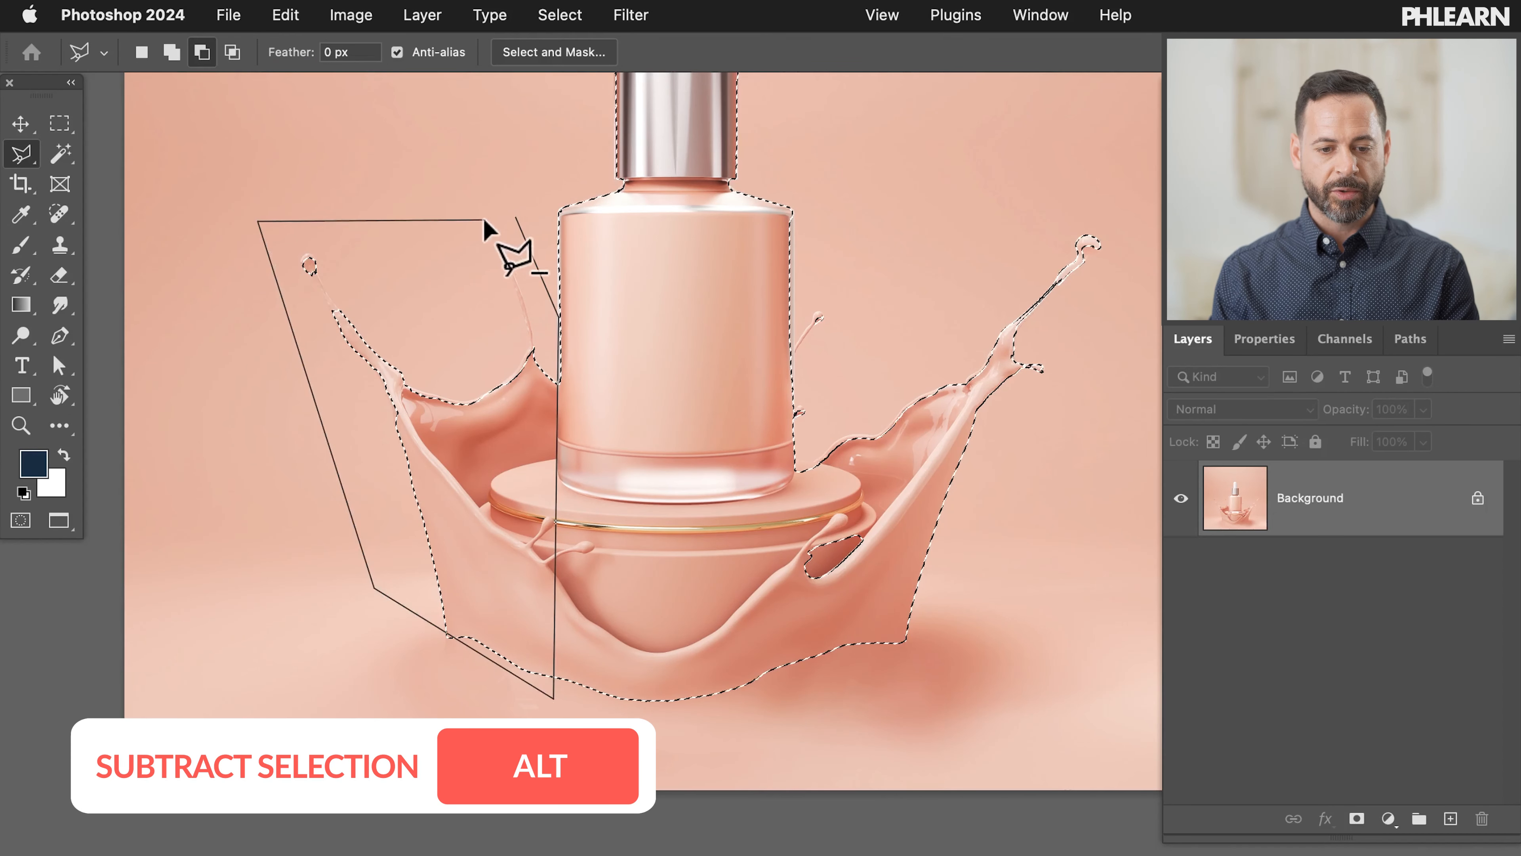
pyautogui.click(512, 219)
# Step: Subtract the splash and pedestal area right of the bottle from the selection with the Polygonal Lasso
pyautogui.hscroll(5, 519, 230)
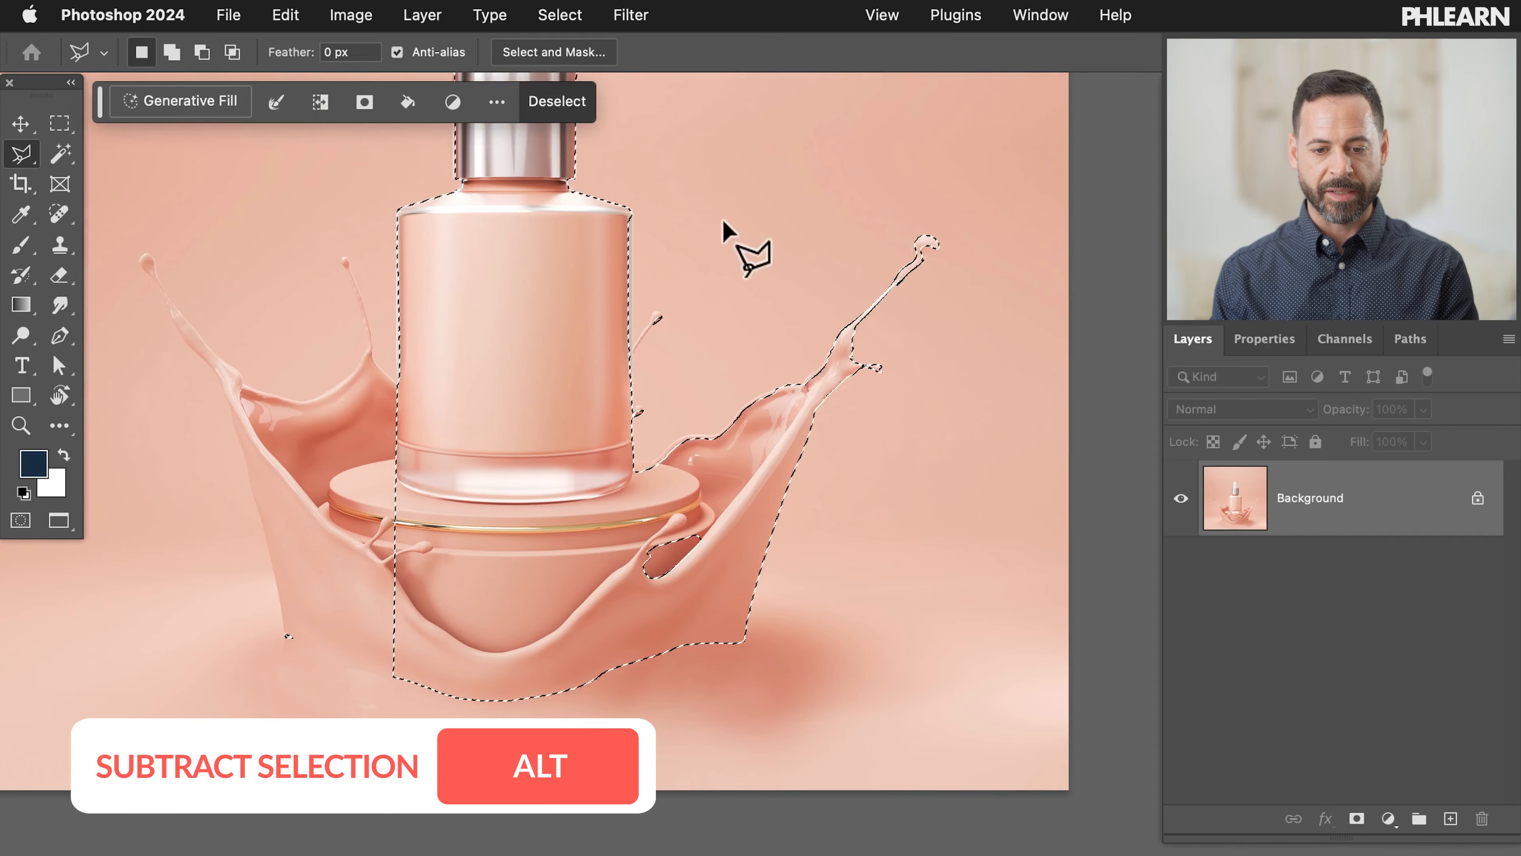
pyautogui.keyDown('alt'); pyautogui.click(638, 211); pyautogui.keyUp('alt')
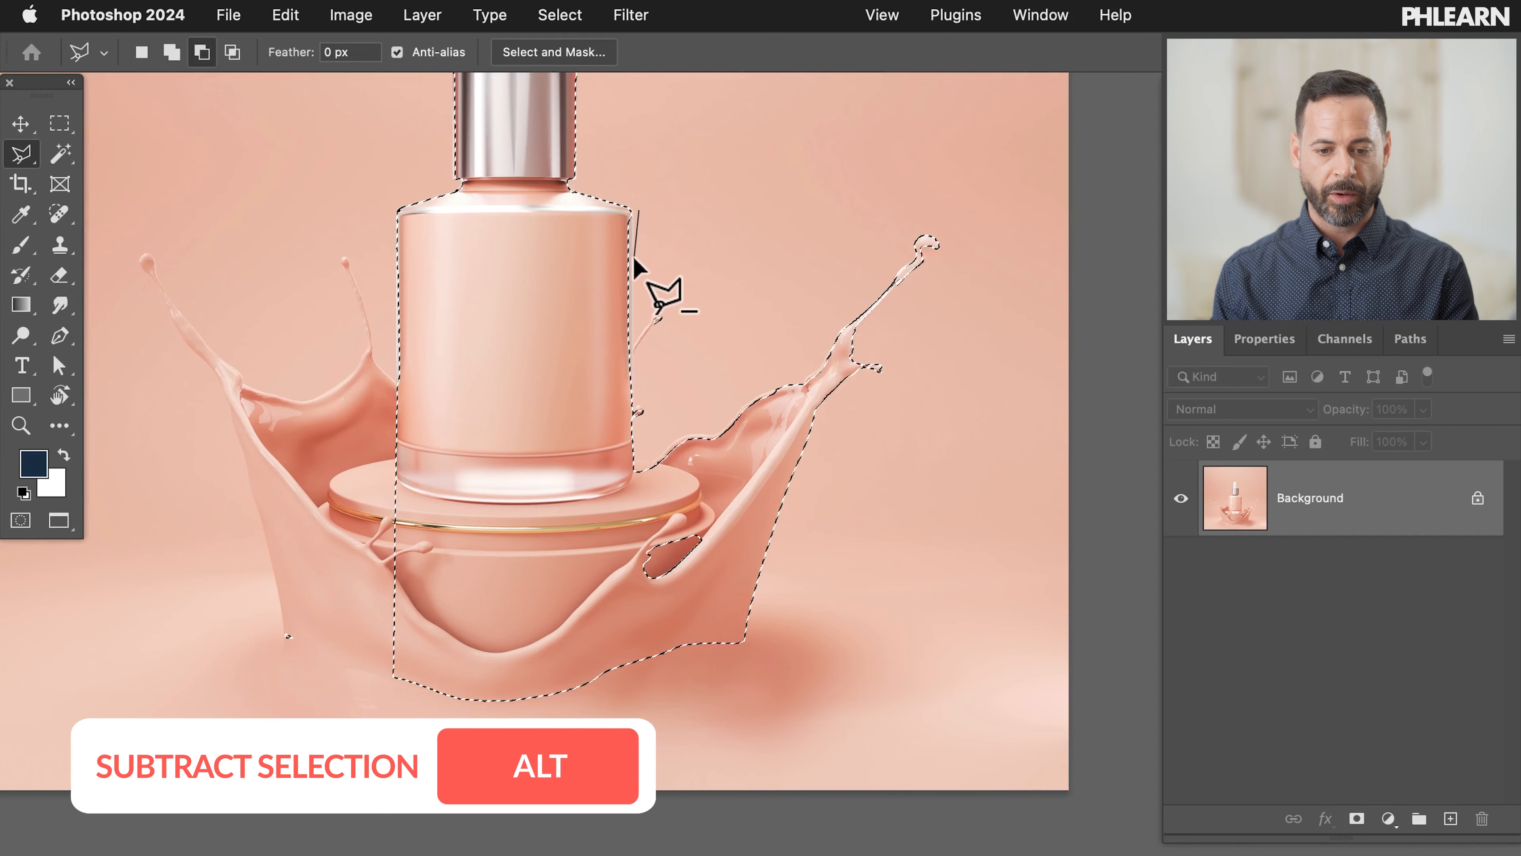
pyautogui.click(637, 683)
pyautogui.click(970, 435)
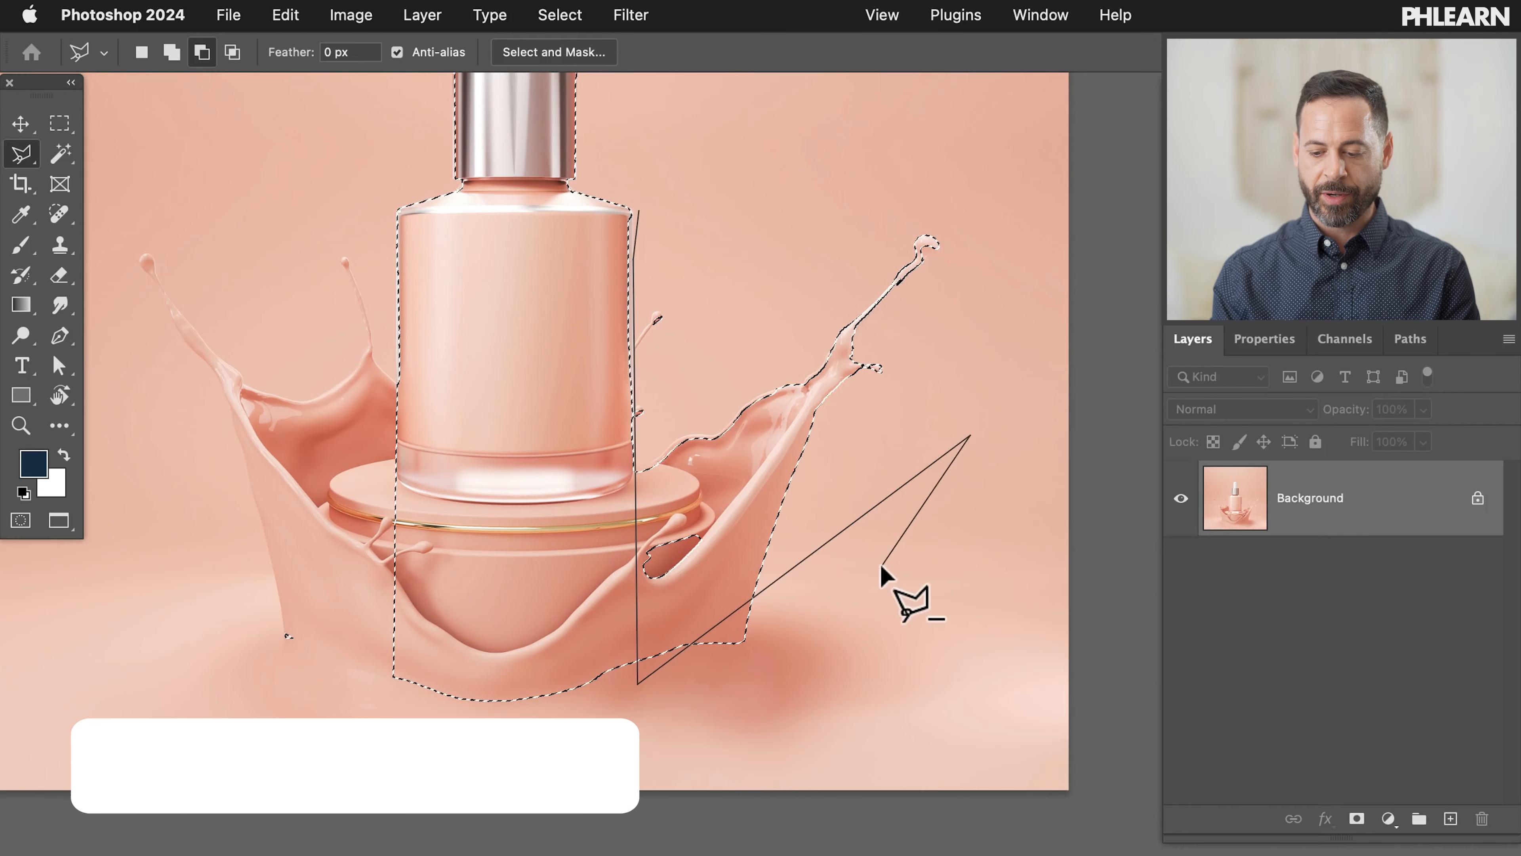
pyautogui.press('BackSpace')
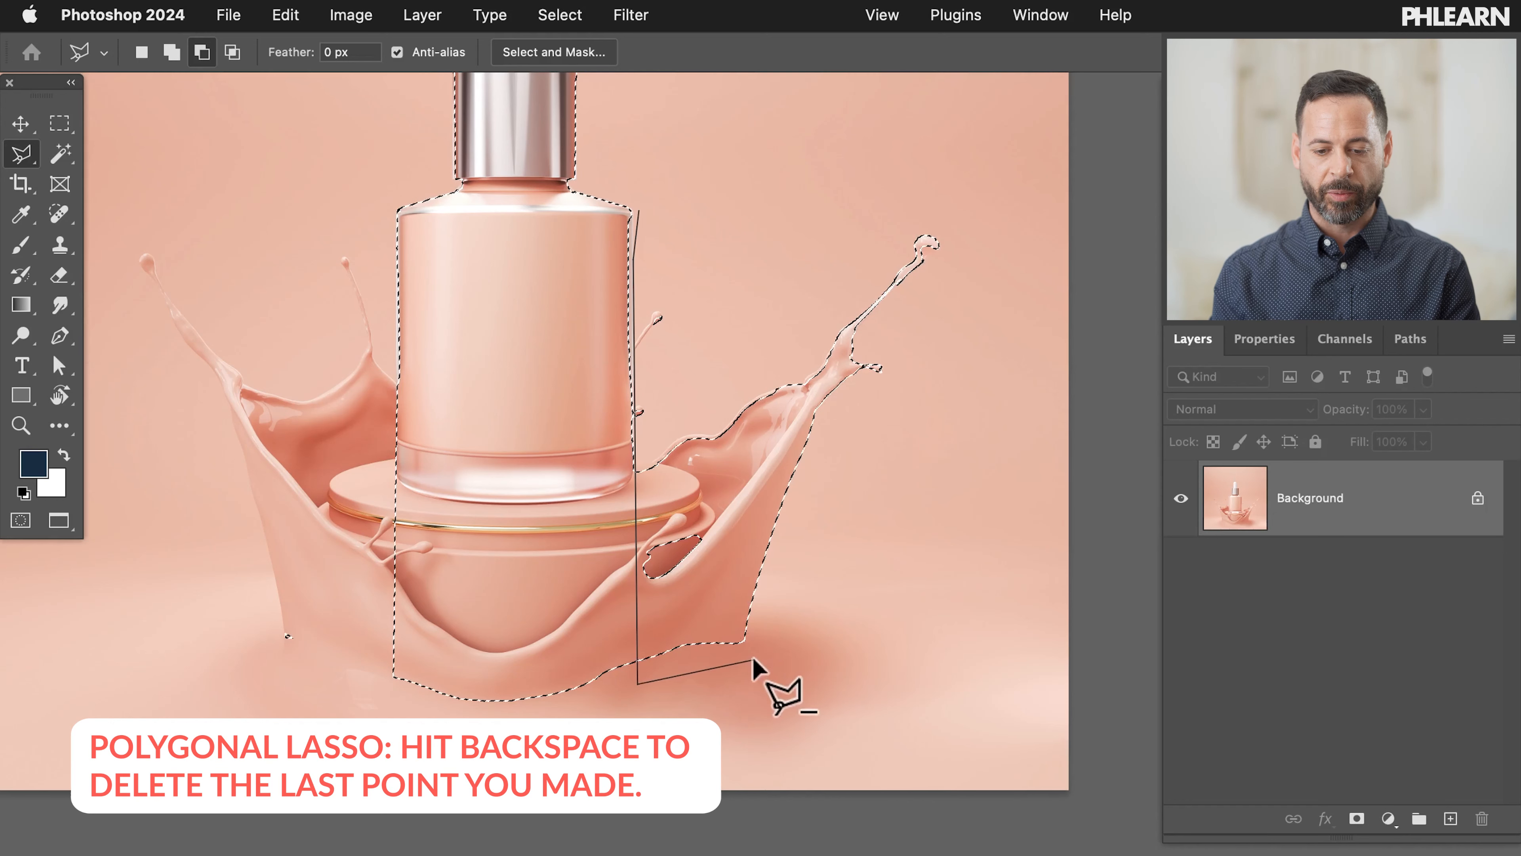
pyautogui.click(875, 639)
pyautogui.click(994, 244)
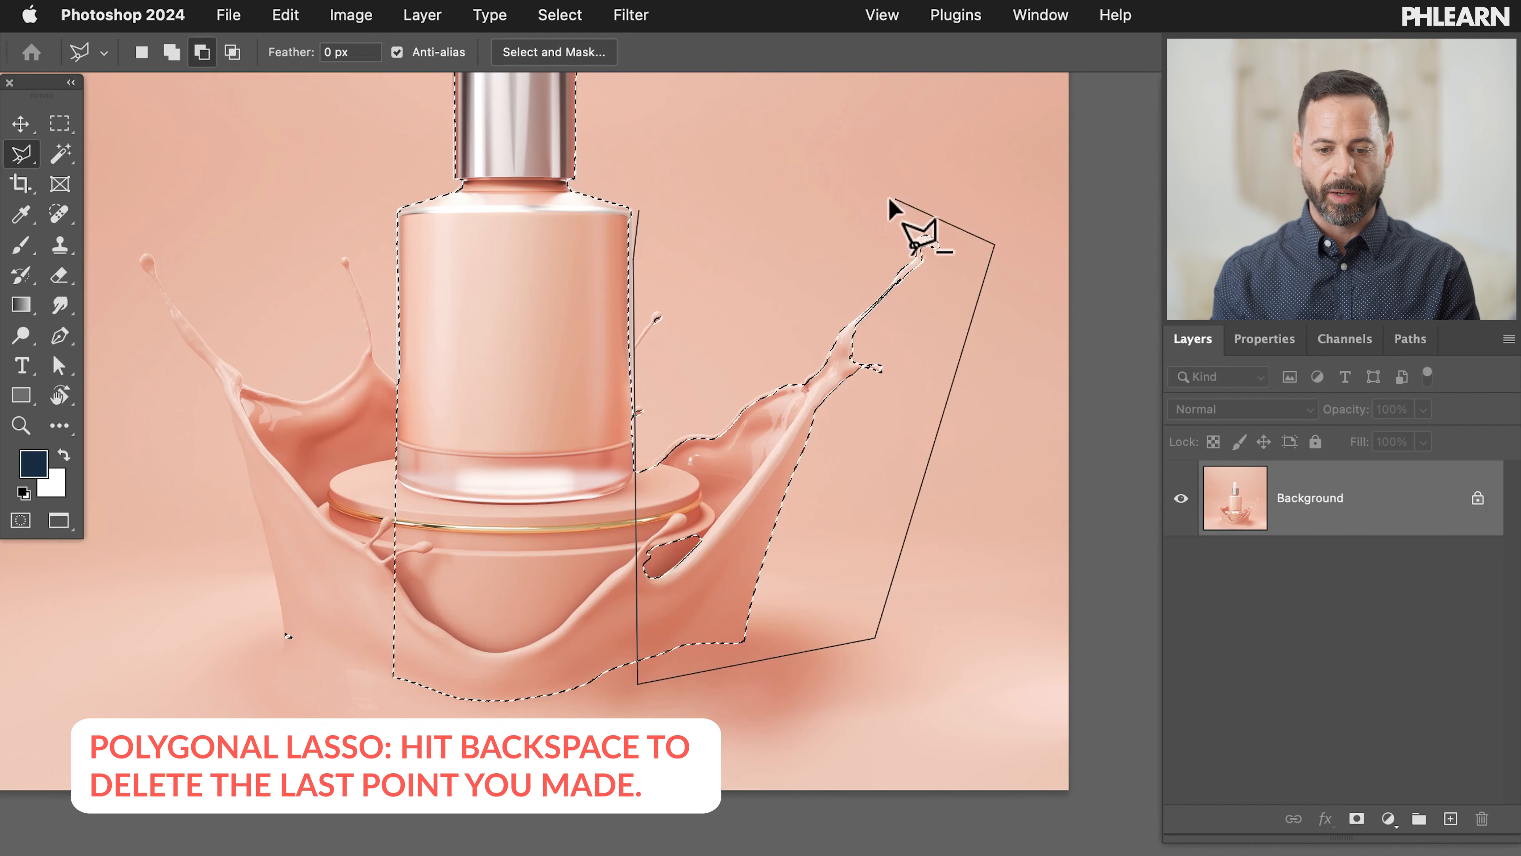
pyautogui.click(797, 218)
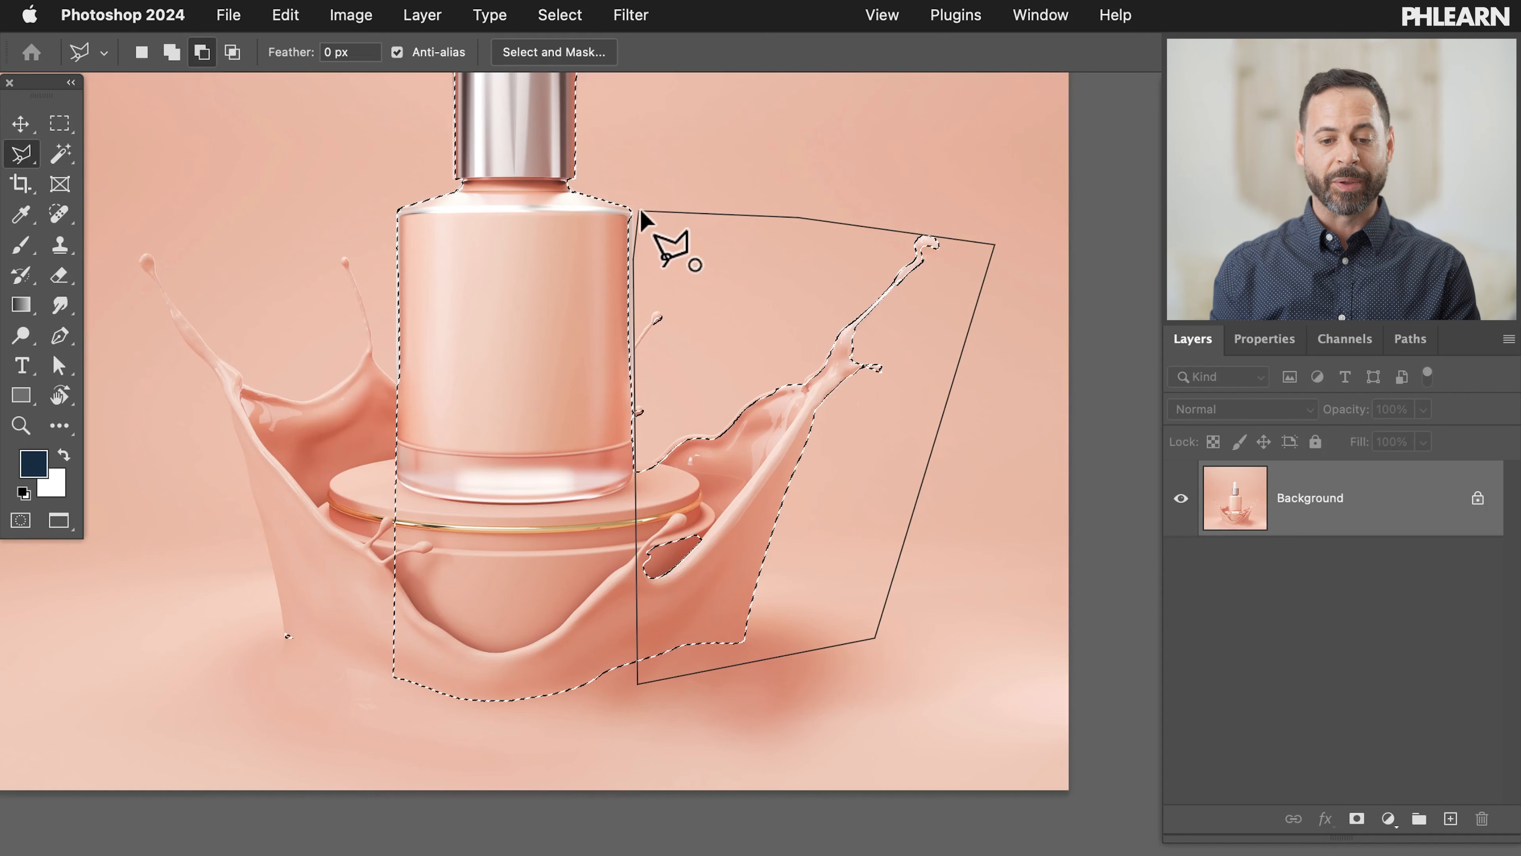
pyautogui.click(695, 192)
# Step: Subtract the pedestal and splash below the bottle from the selection, following the curved glass base closely with the Polygonal Lasso
pyautogui.press('super+equal')
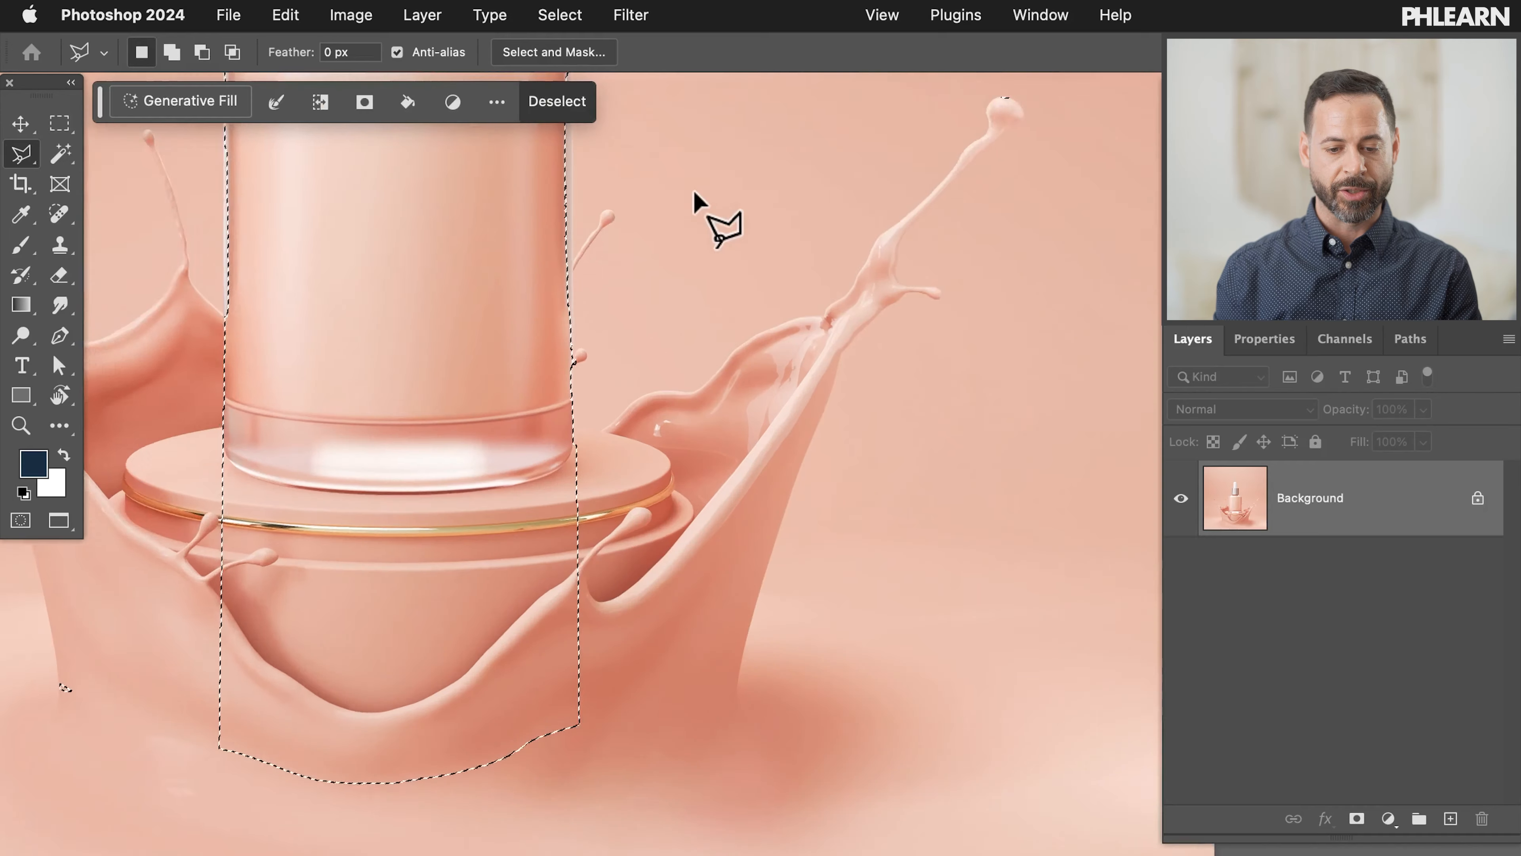
pyautogui.scroll(-3, 695, 193)
pyautogui.hscroll(-5, 695, 193)
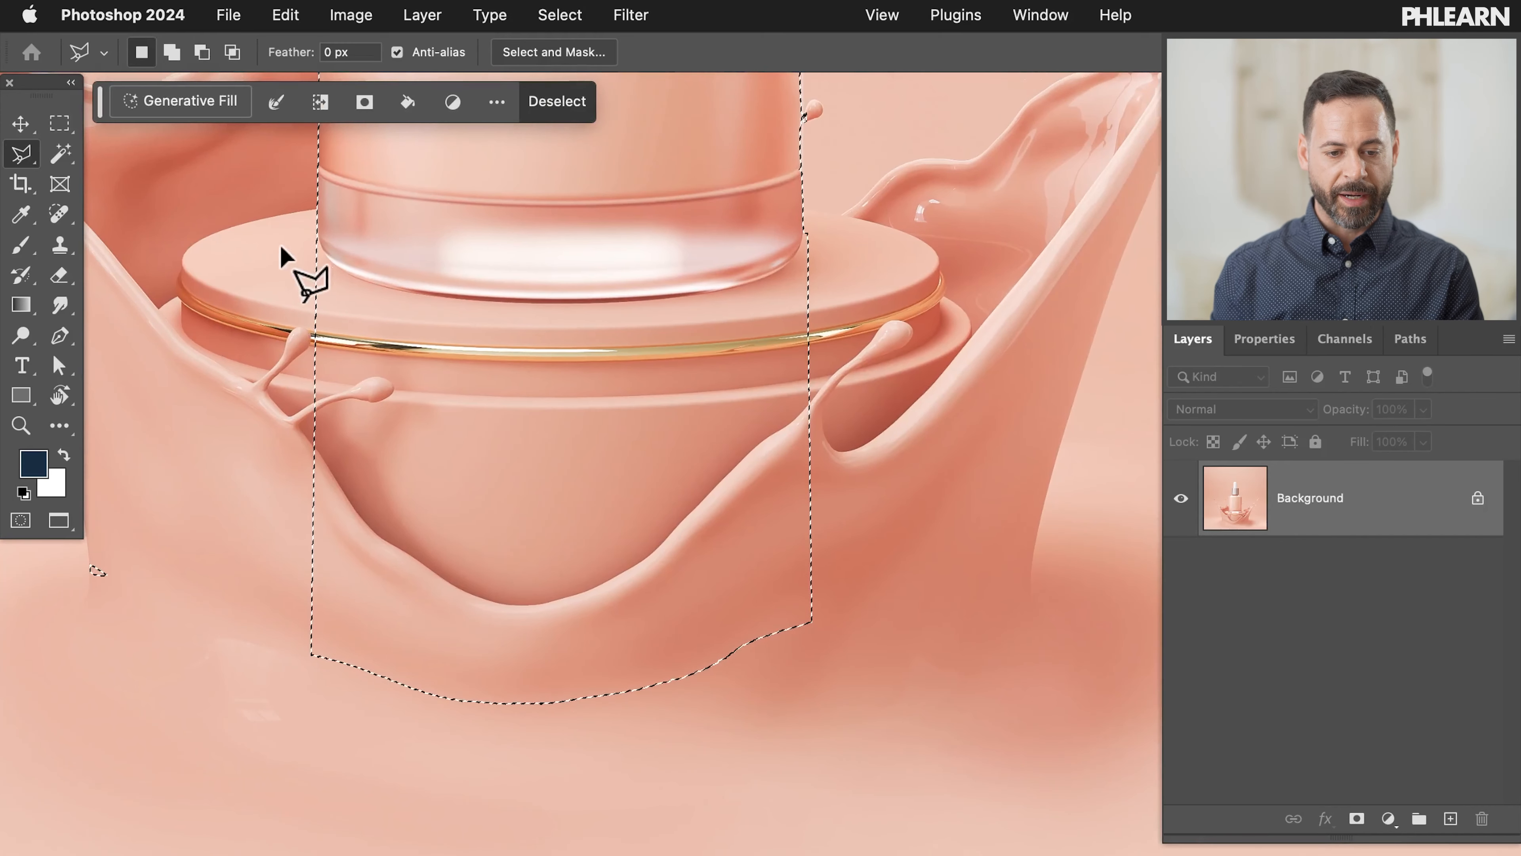
pyautogui.keyDown('alt'); pyautogui.click(310, 230); pyautogui.keyUp('alt')
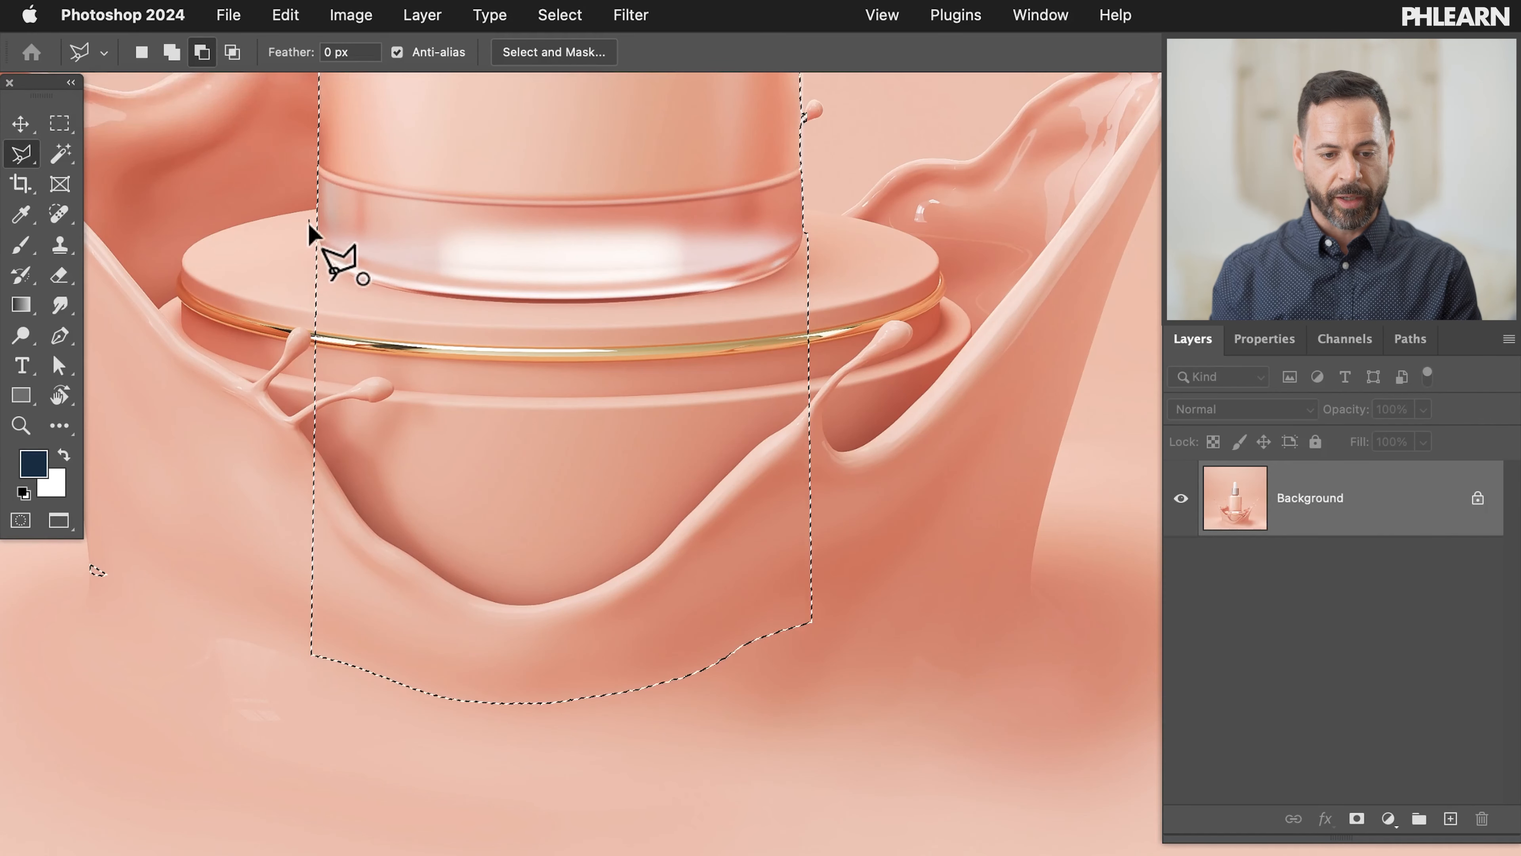
pyautogui.click(322, 251)
pyautogui.click(342, 267)
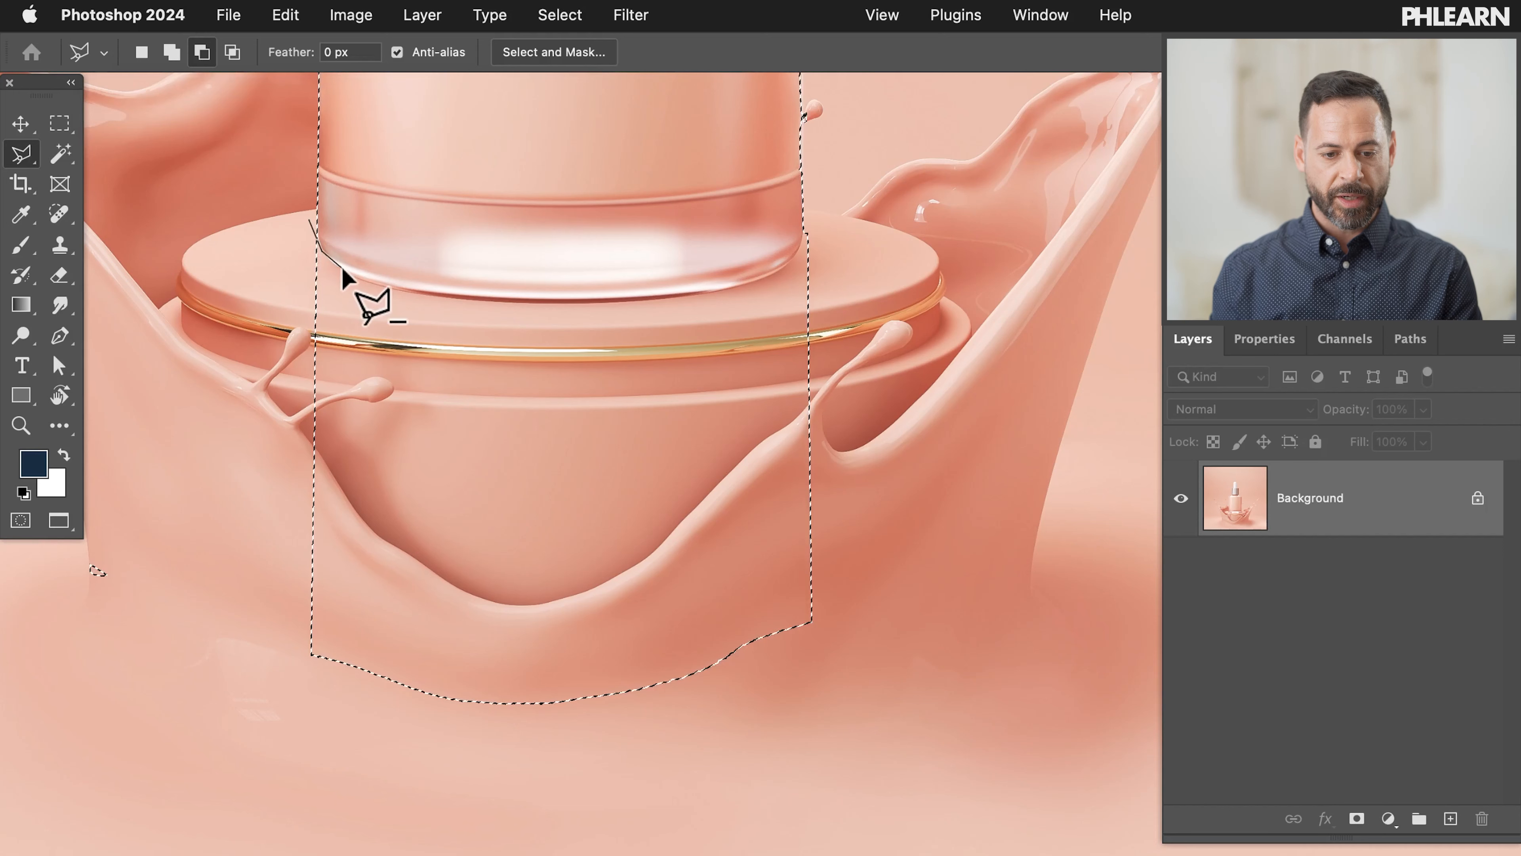
pyautogui.click(384, 284)
pyautogui.click(418, 291)
pyautogui.click(486, 300)
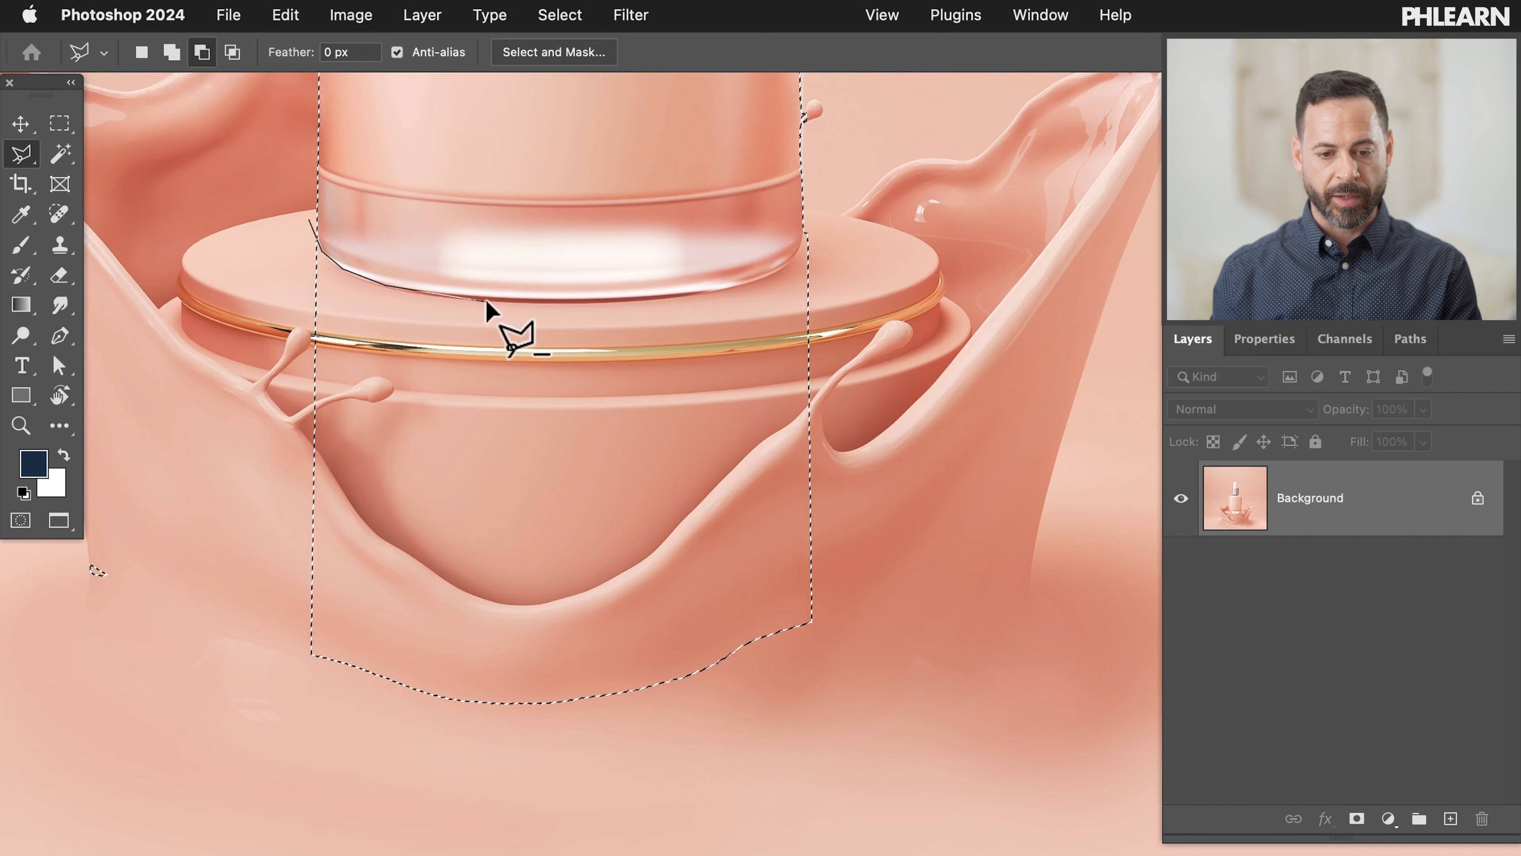
pyautogui.click(616, 297)
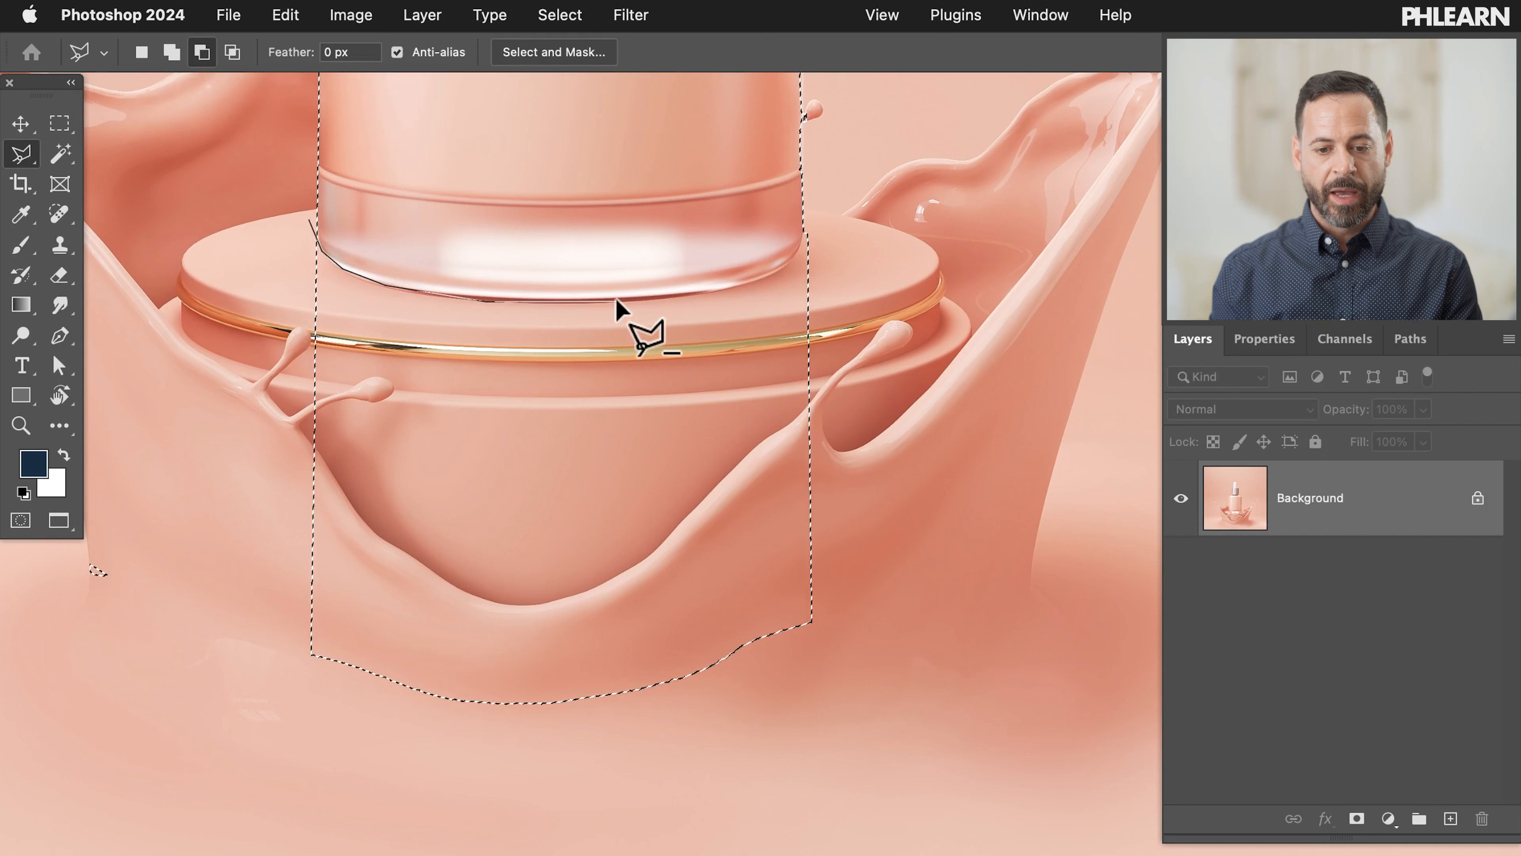
pyautogui.click(696, 294)
pyautogui.click(758, 277)
pyautogui.click(782, 264)
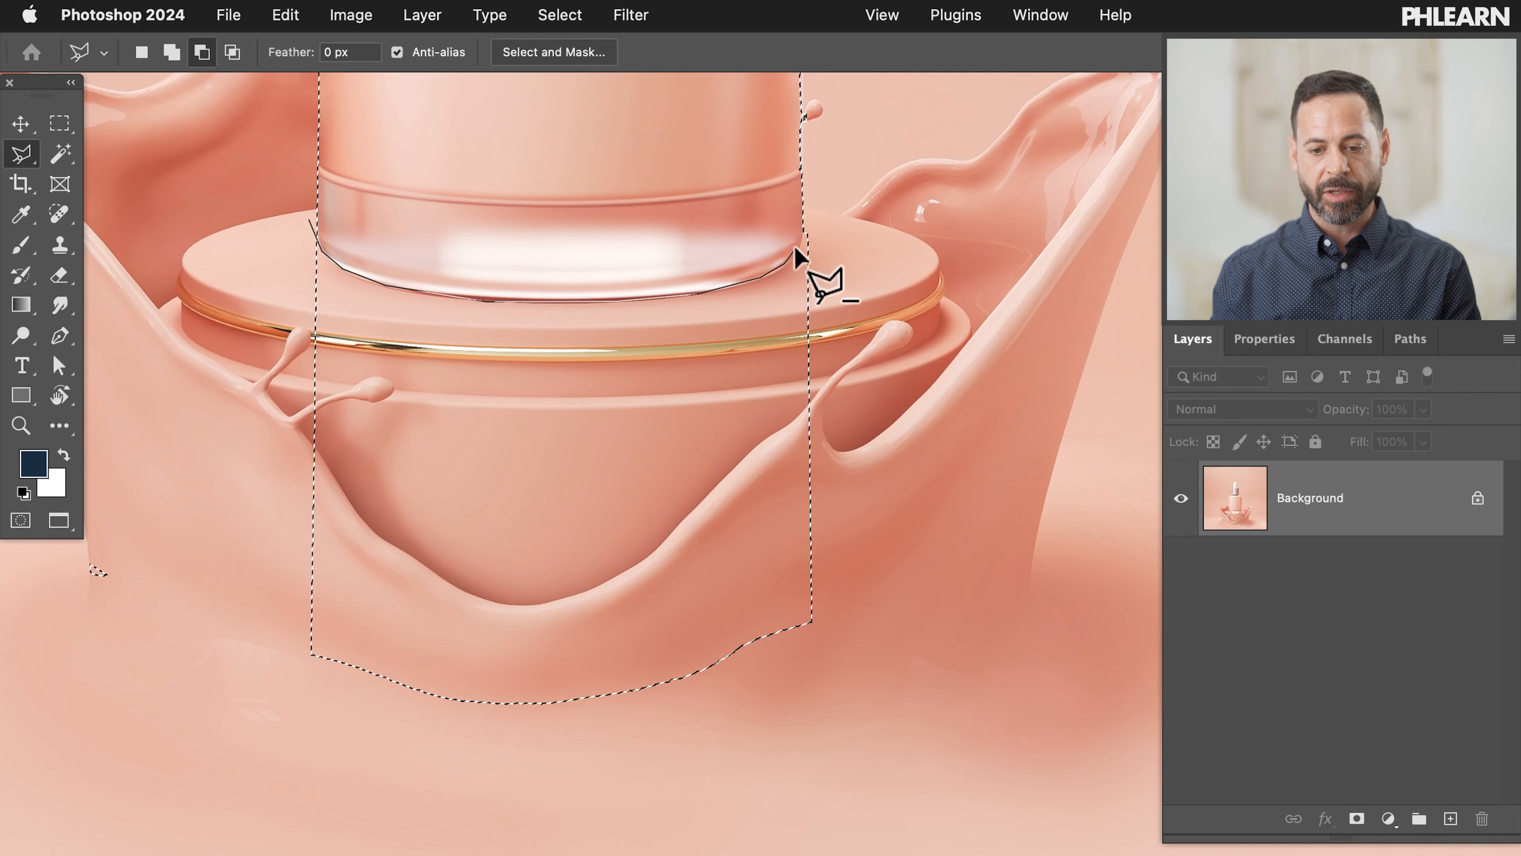
pyautogui.click(807, 223)
pyautogui.click(877, 242)
pyautogui.click(839, 756)
pyautogui.click(237, 727)
pyautogui.click(43, 598)
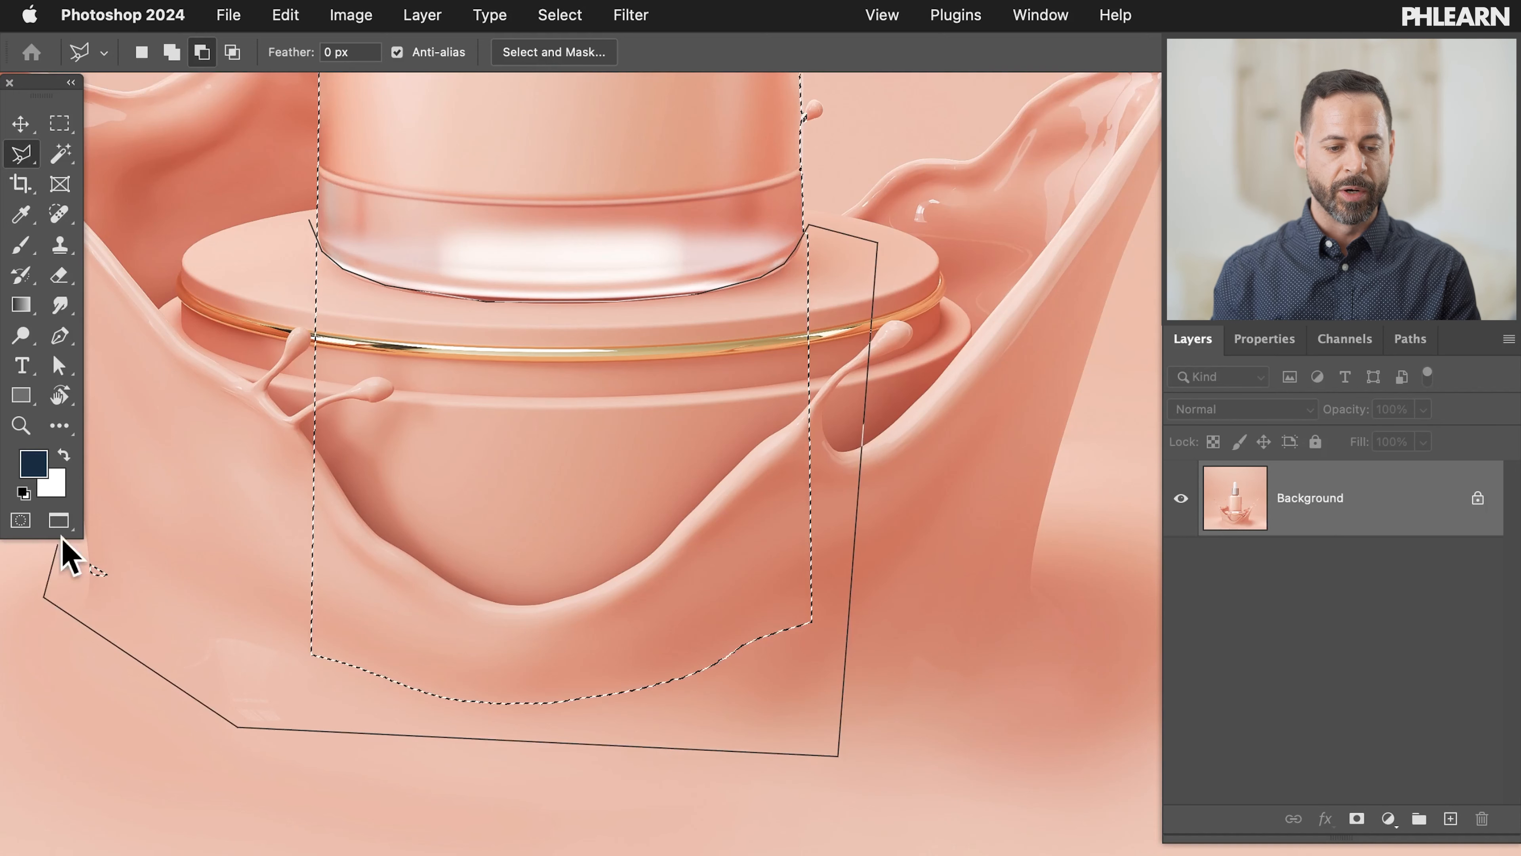
pyautogui.click(295, 213)
# Step: Add the missing strips along both sides of the glass body to the selection with the Polygonal Lasso
pyautogui.press('super+minus')
pyautogui.scroll(10, 294, 213)
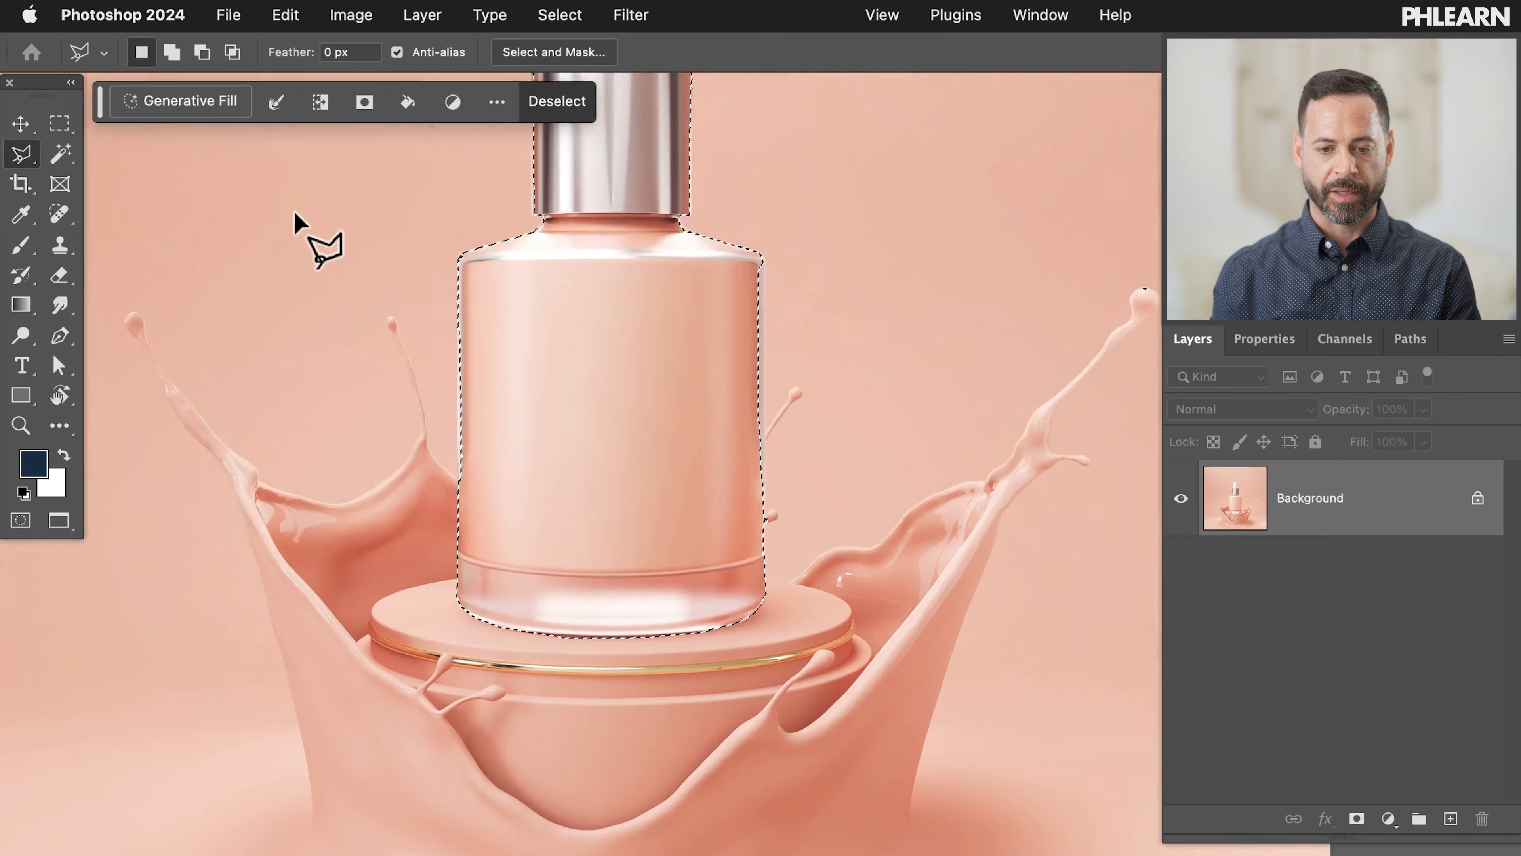
pyautogui.press('super+plus')
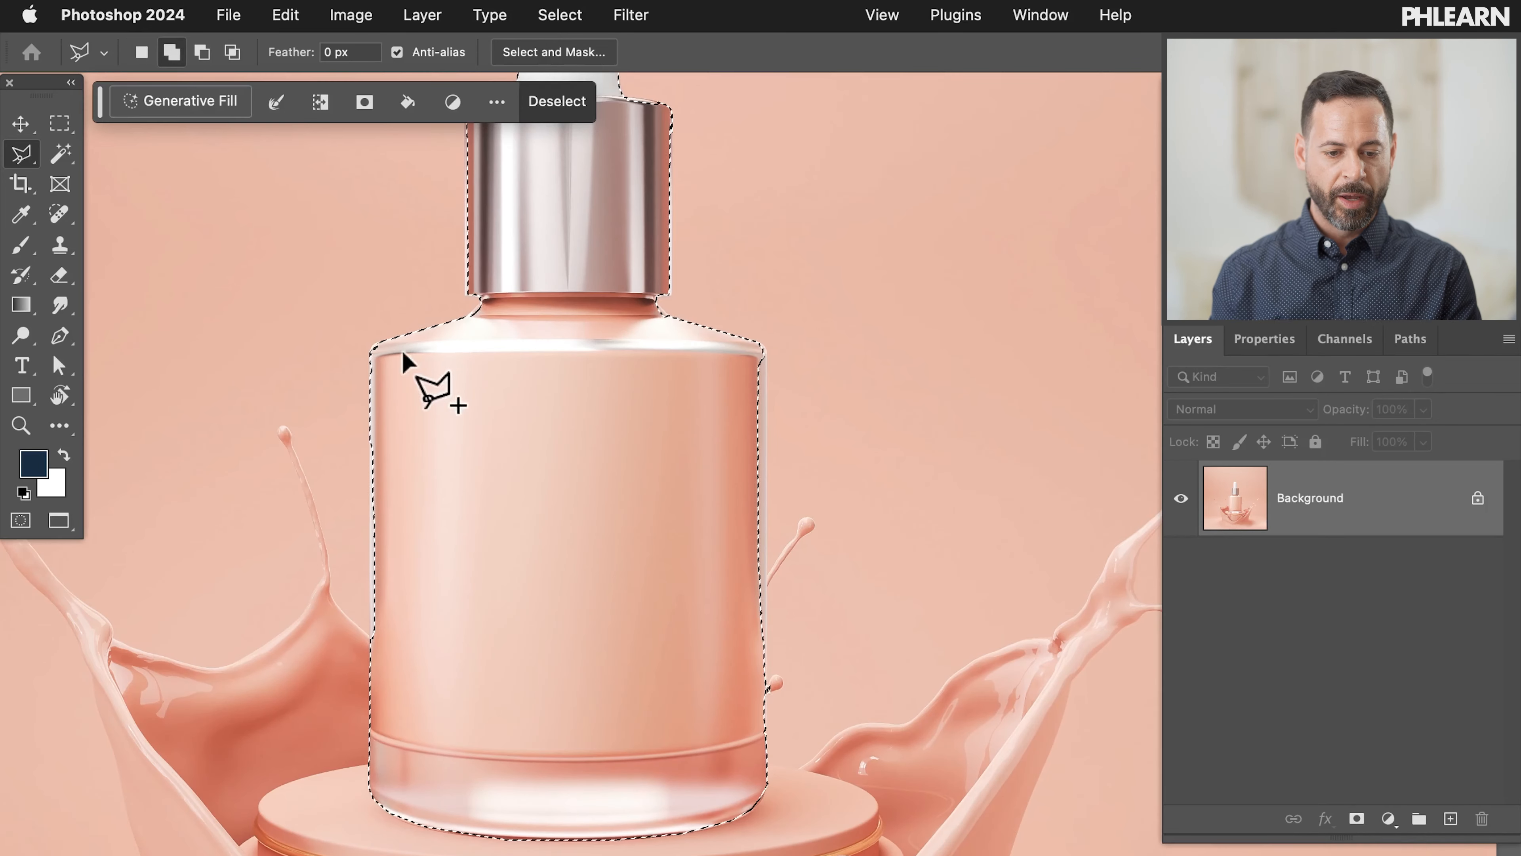
pyautogui.keyDown('shift'); pyautogui.click(395, 342); pyautogui.keyUp('shift')
pyautogui.click(369, 358)
pyautogui.click(372, 706)
pyautogui.click(766, 750)
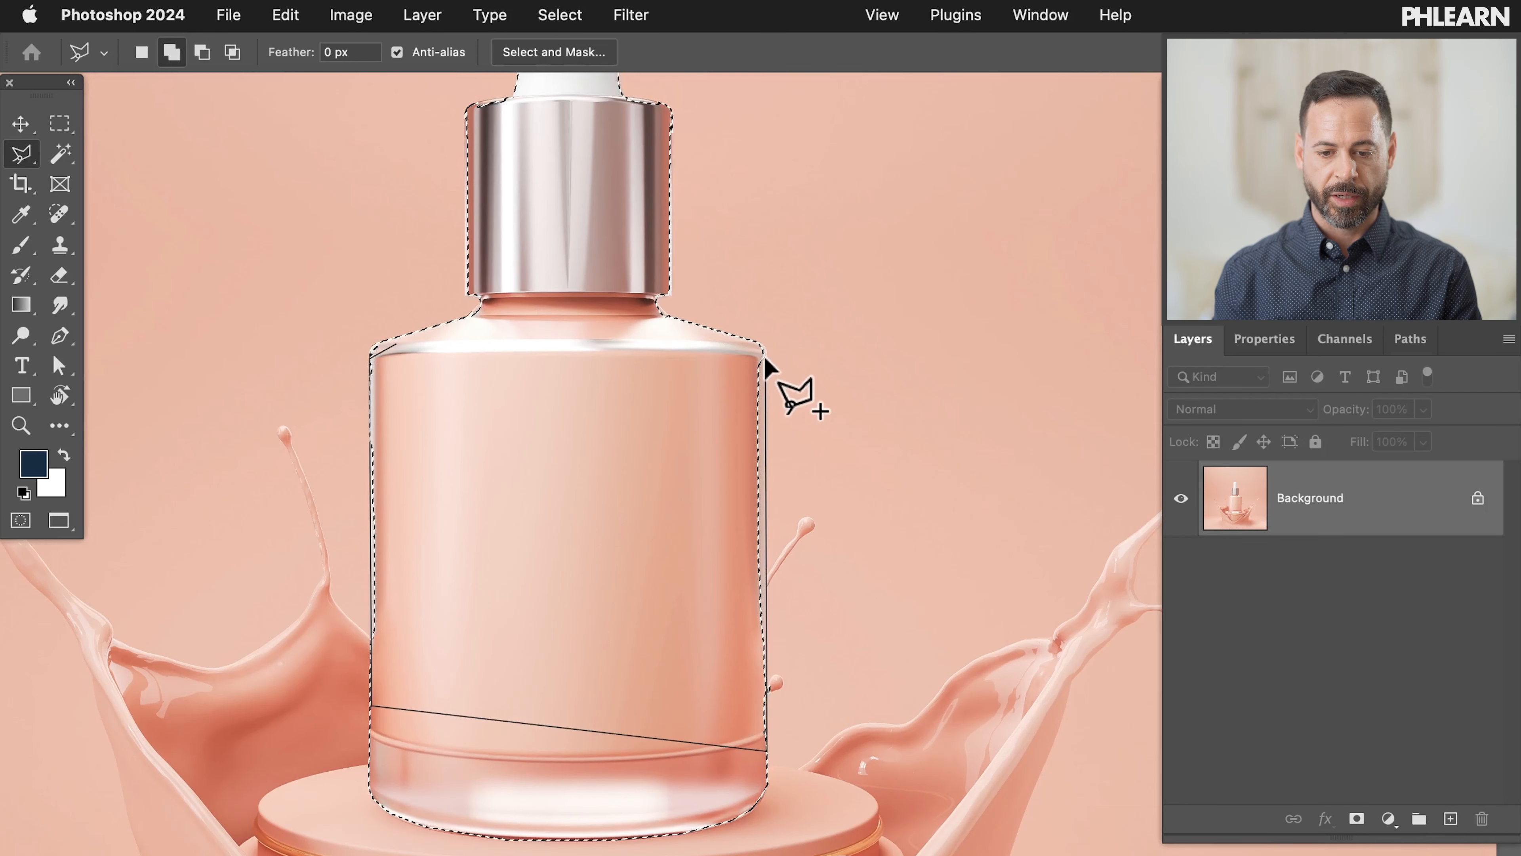
pyautogui.doubleClick(623, 345)
pyautogui.scroll(-3, 623, 345)
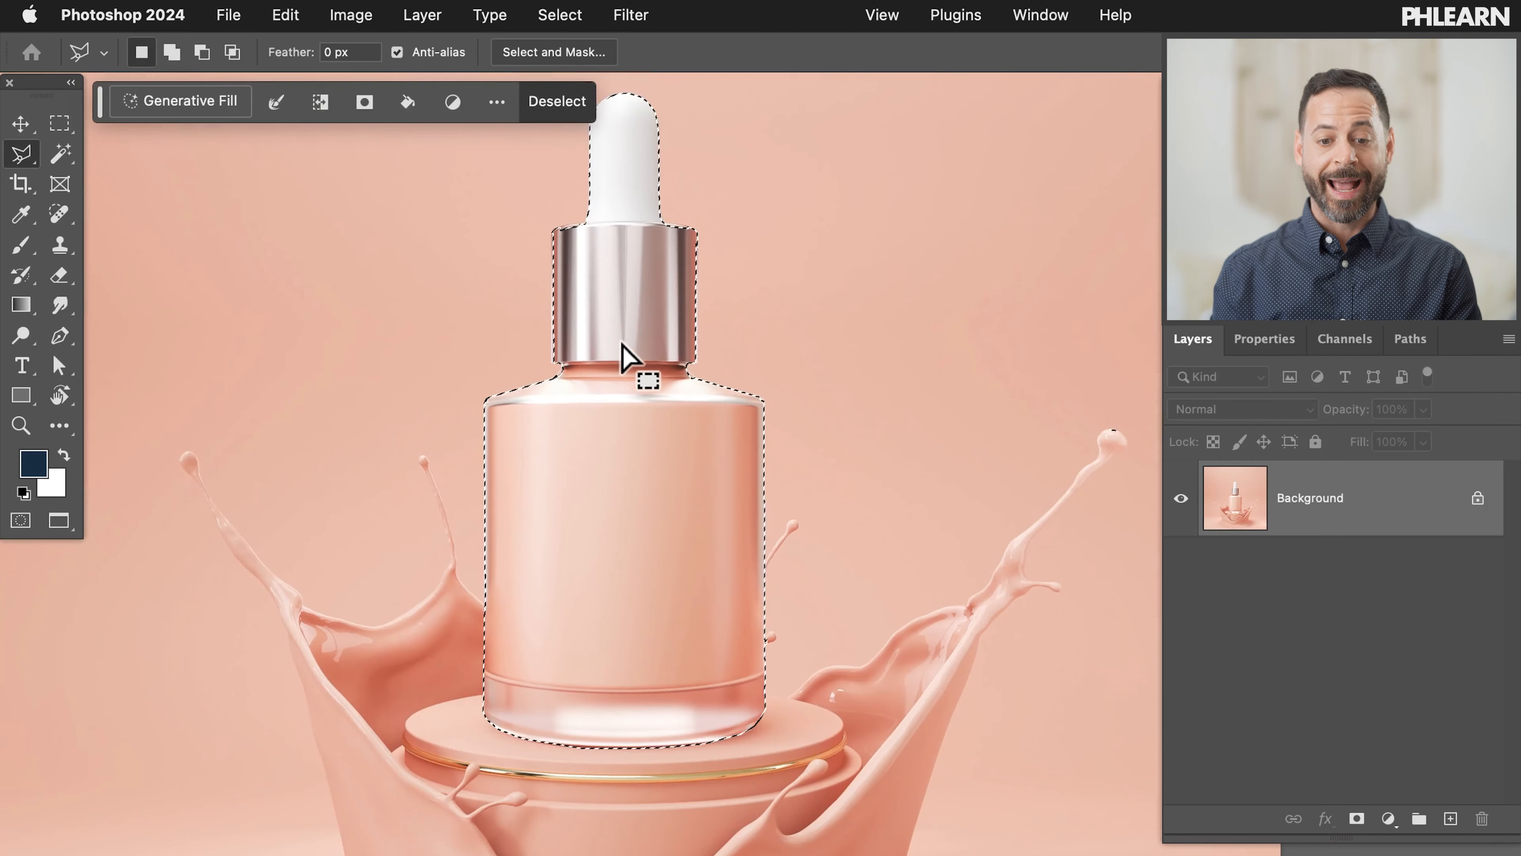
# Step: Invert the selection so it covers the whole background around the bottle
pyautogui.hscroll(-2, 623, 345)
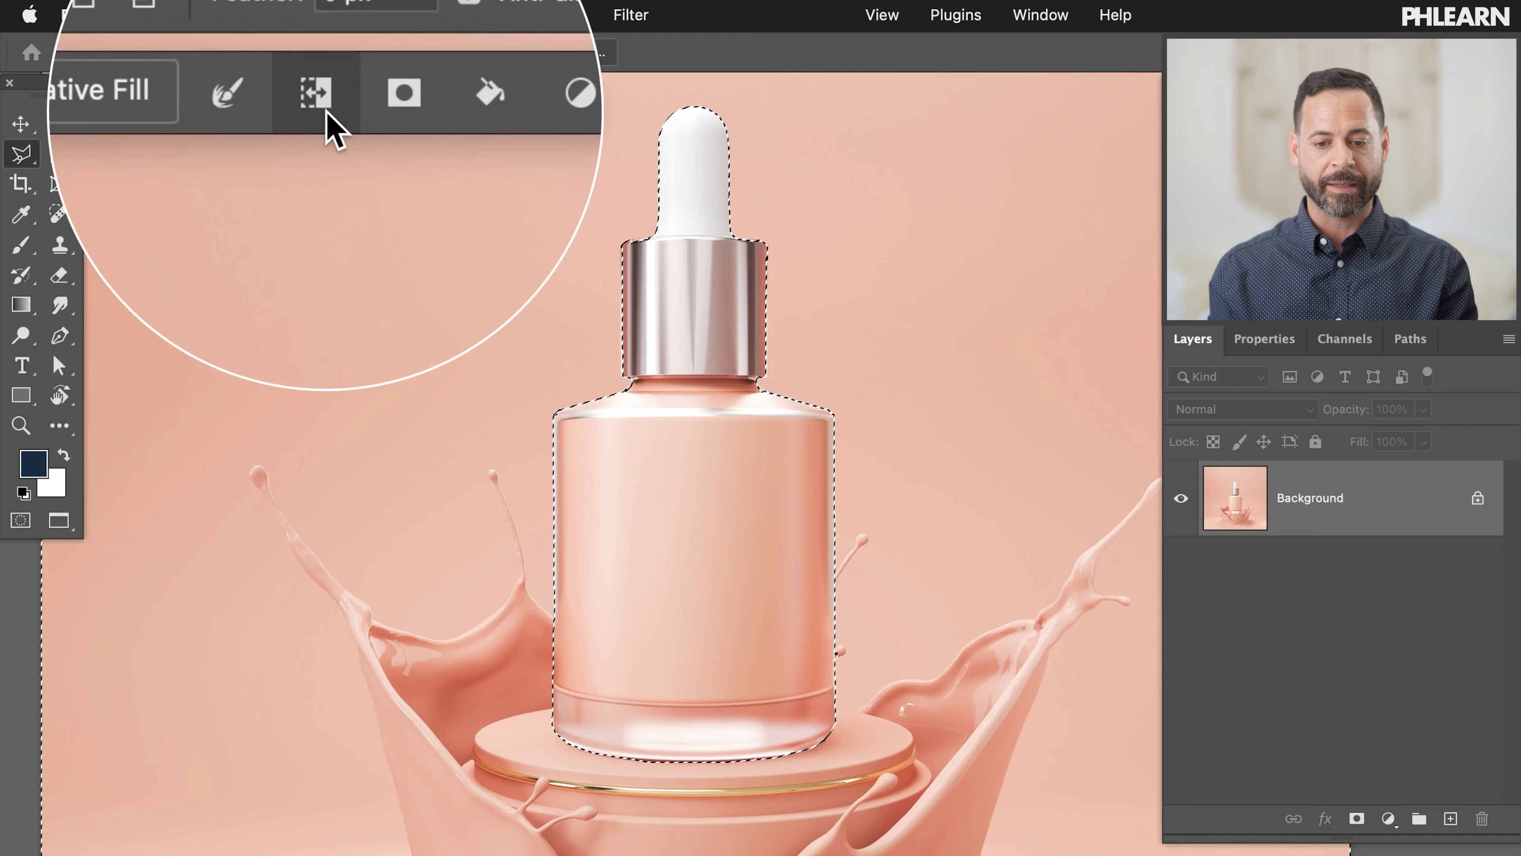
pyautogui.press('super+minus')
pyautogui.press('super+minus')
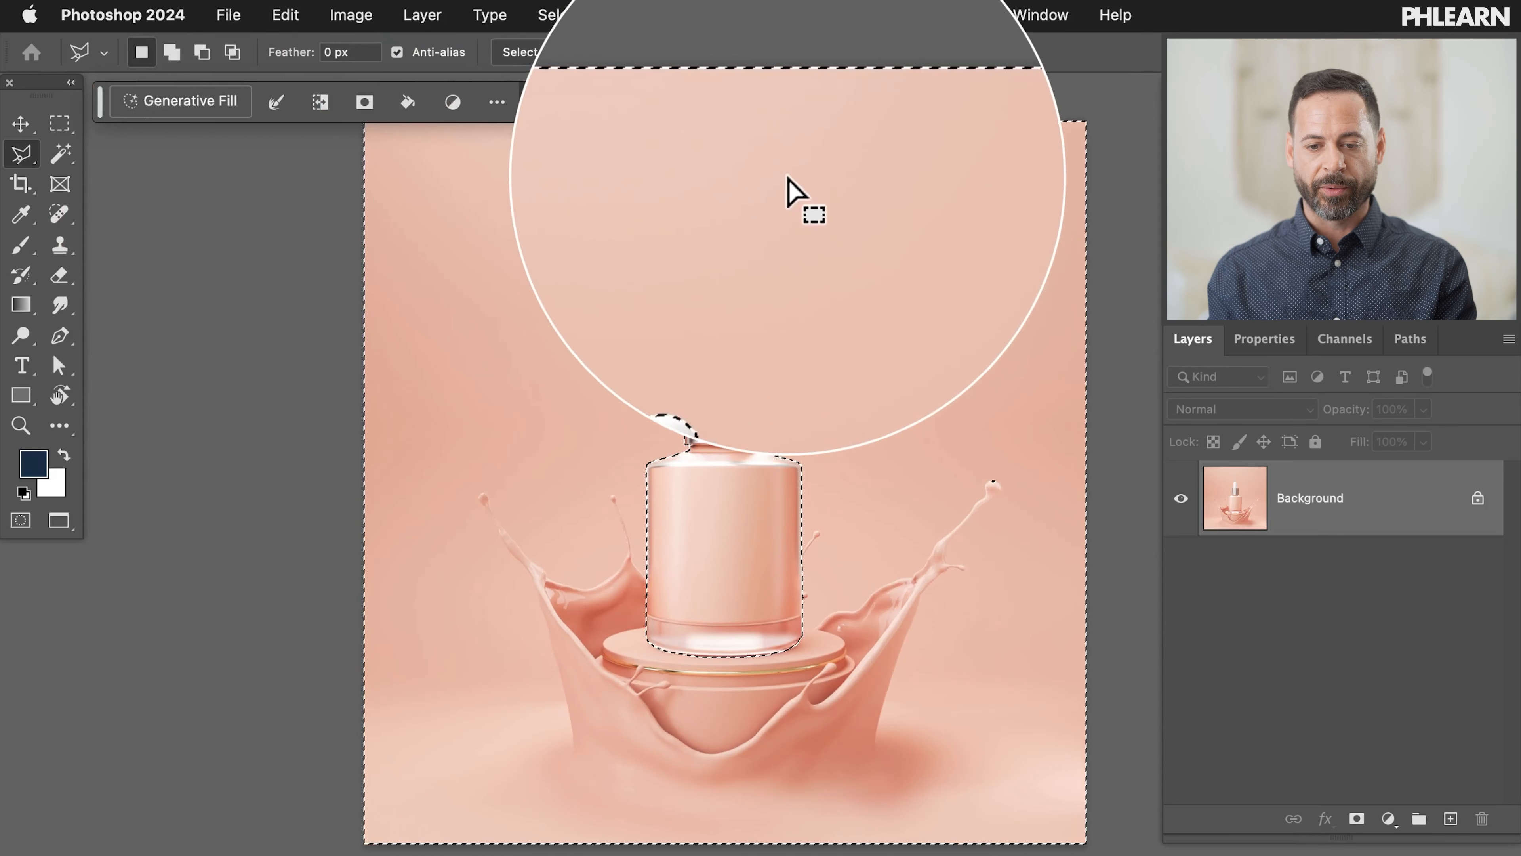
pyautogui.press('super+plus')
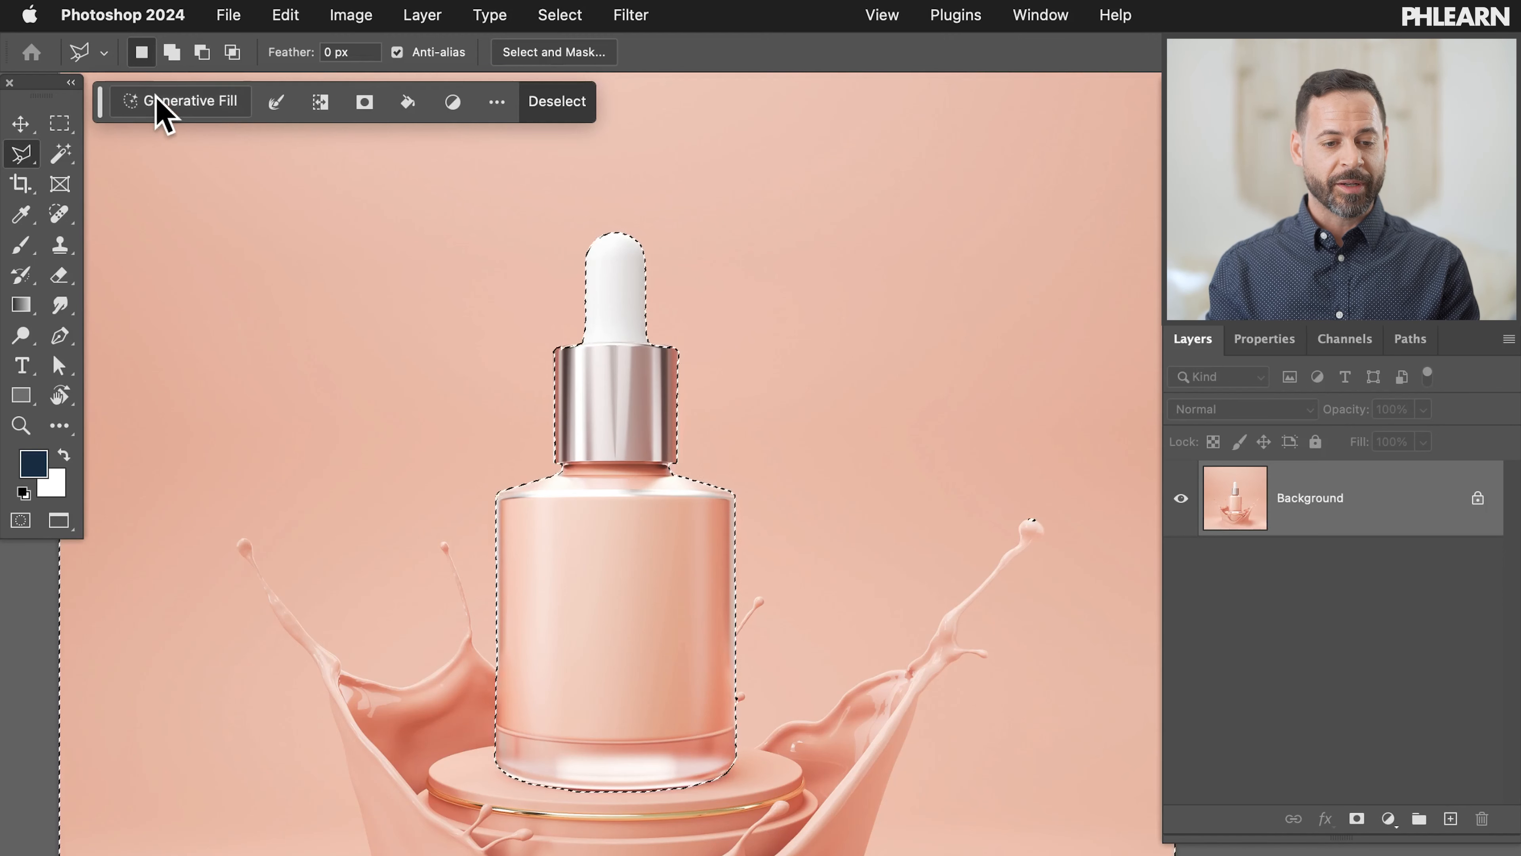
# Step: Replace the selected background using Generative Fill with the prompt "white marble display front view"
pyautogui.click(187, 101)
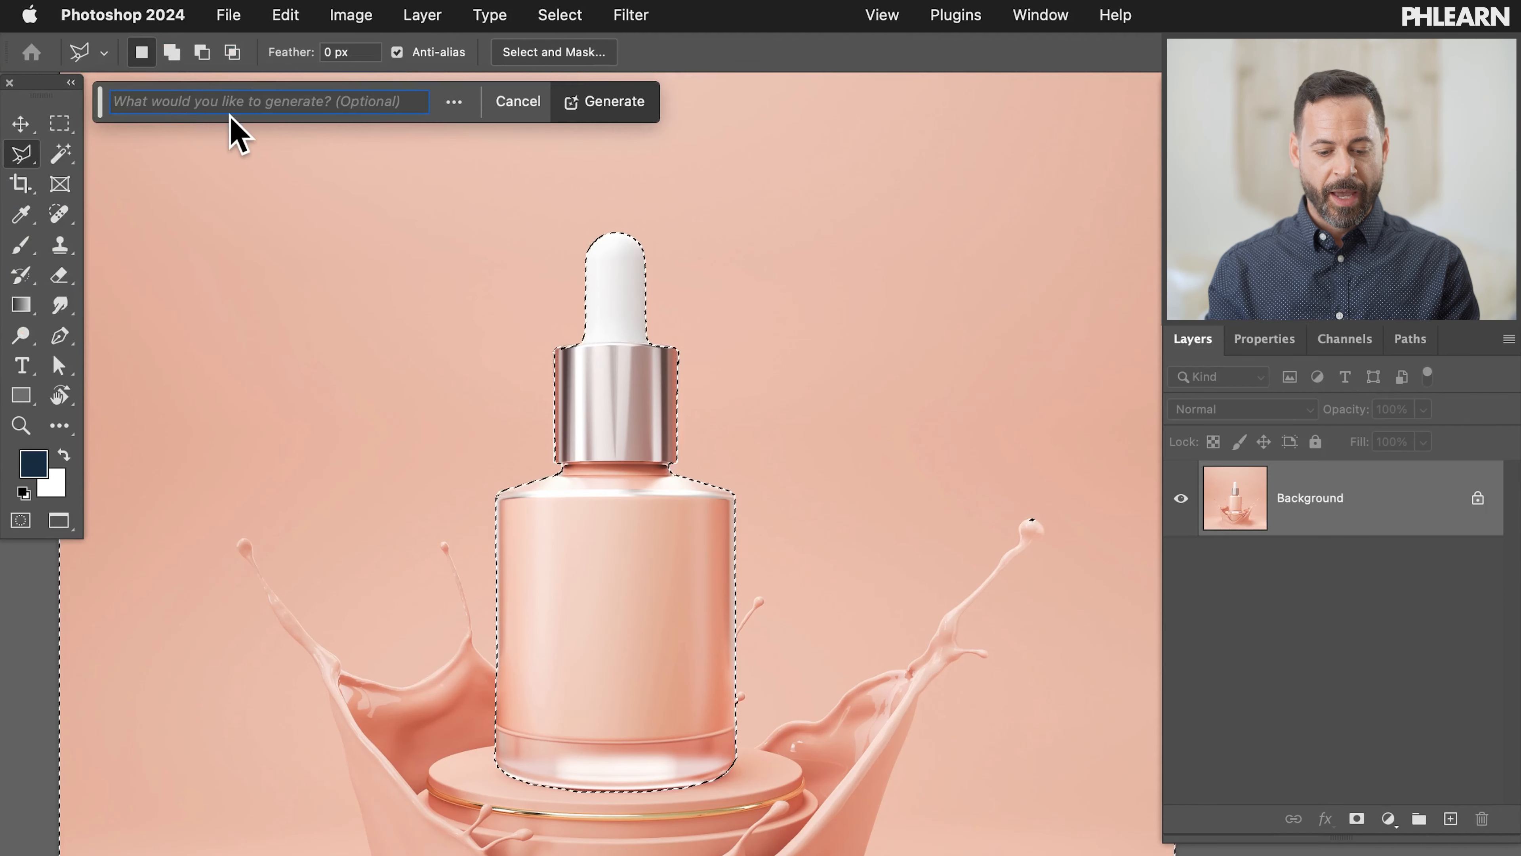
pyautogui.write('white marble display front view')
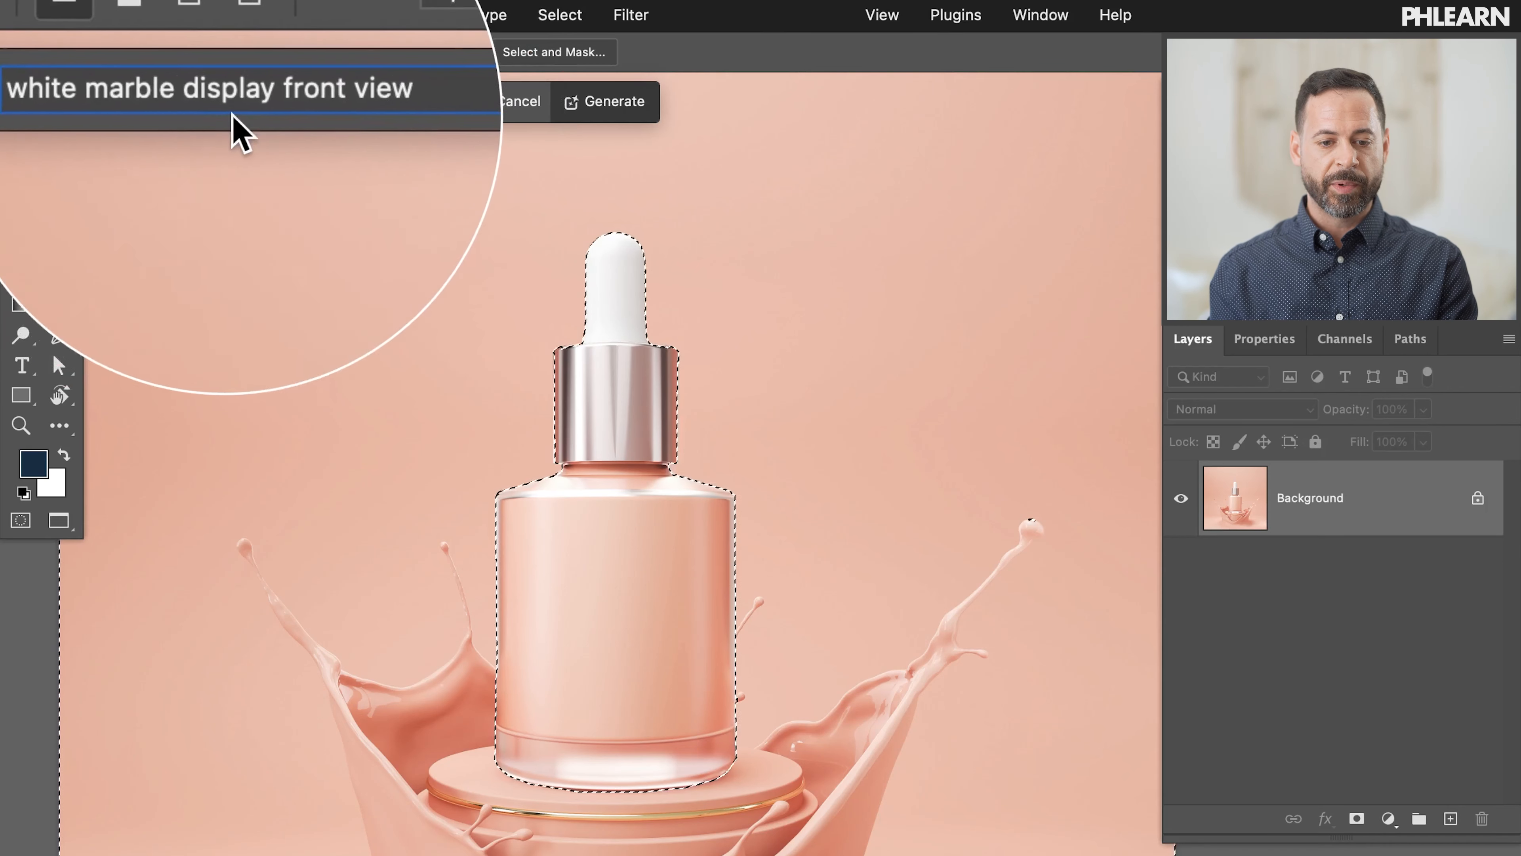
pyautogui.click(605, 116)
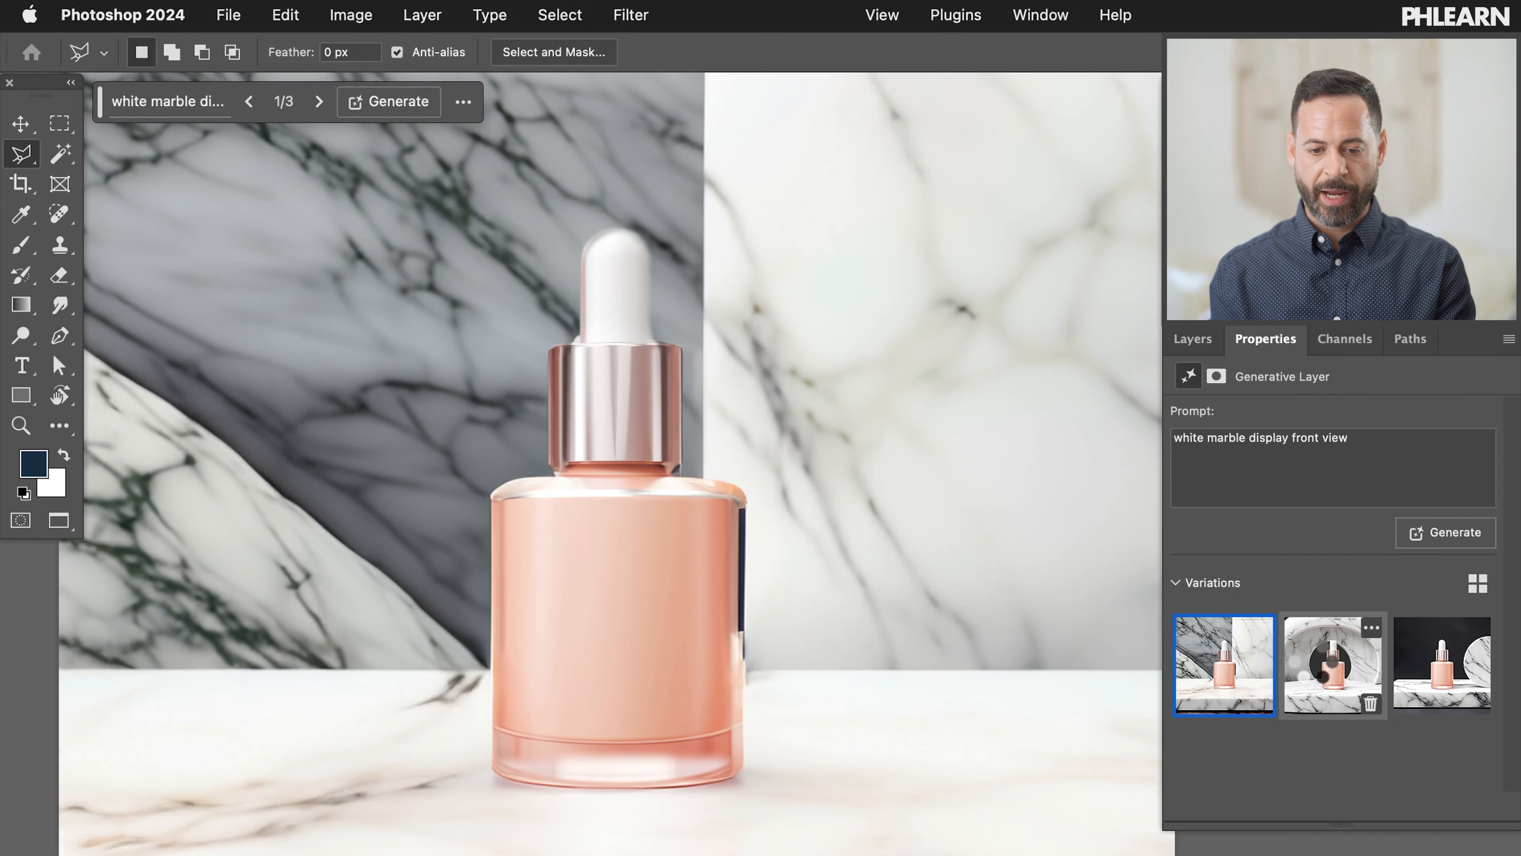
# Step: Browse the white marble variations, generating another set from the same prompt and selecting its second variation
pyautogui.click(1333, 664)
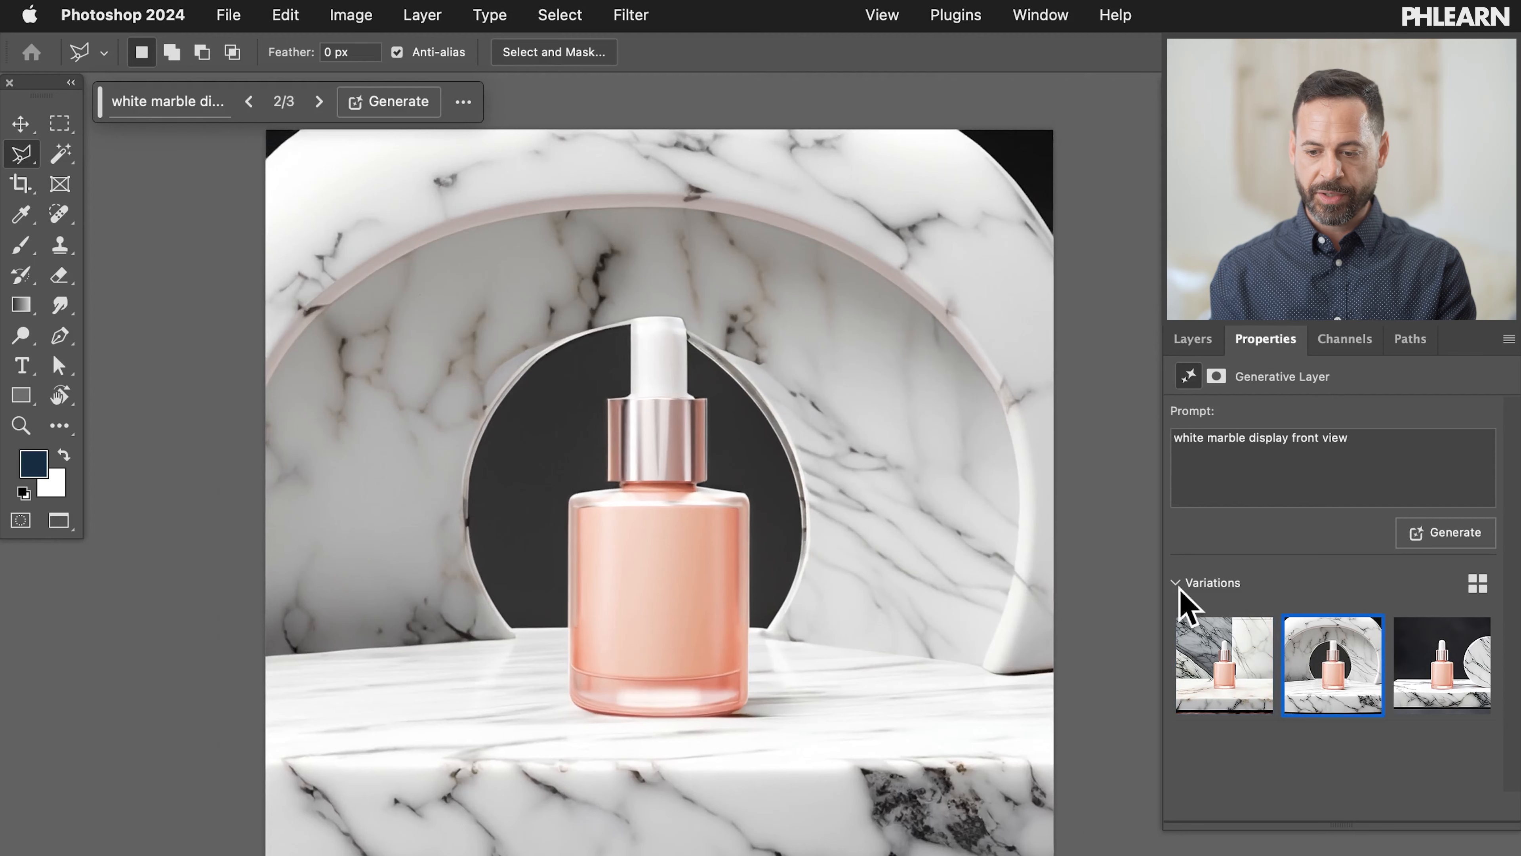
pyautogui.click(1440, 665)
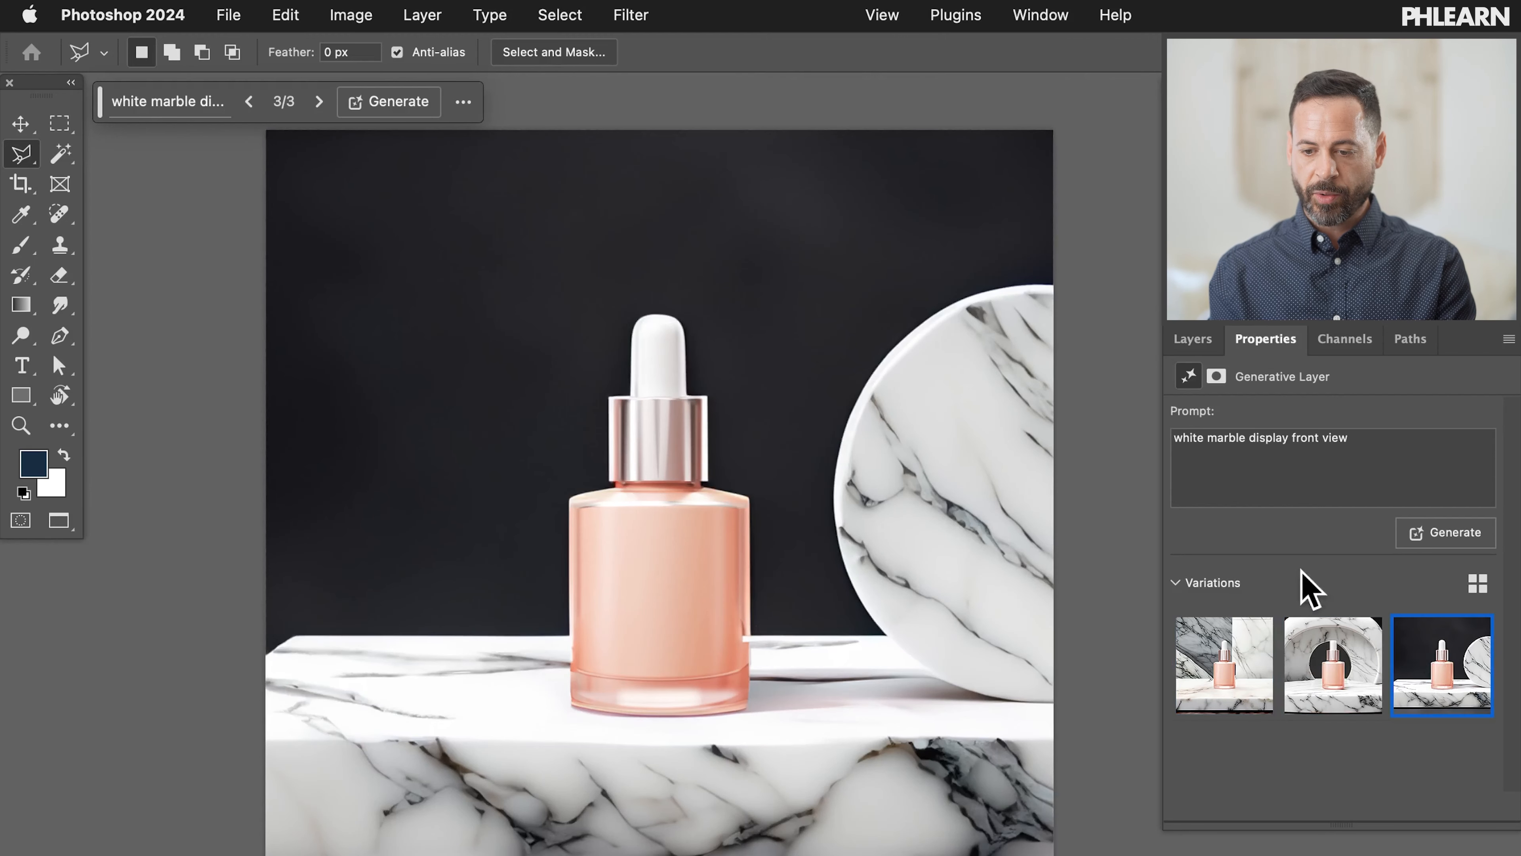
pyautogui.click(1432, 538)
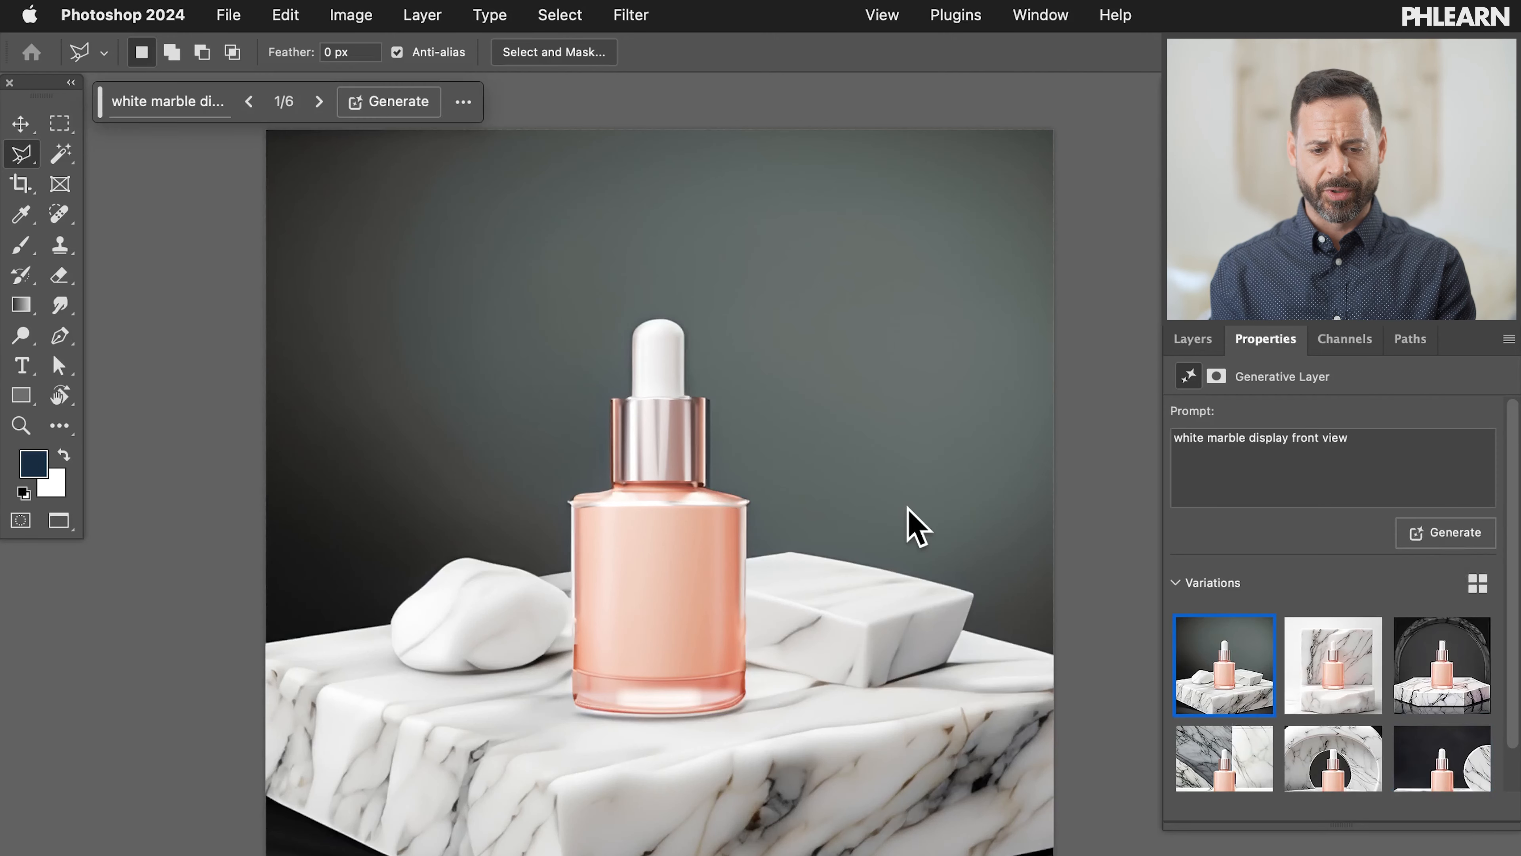
pyautogui.click(1323, 680)
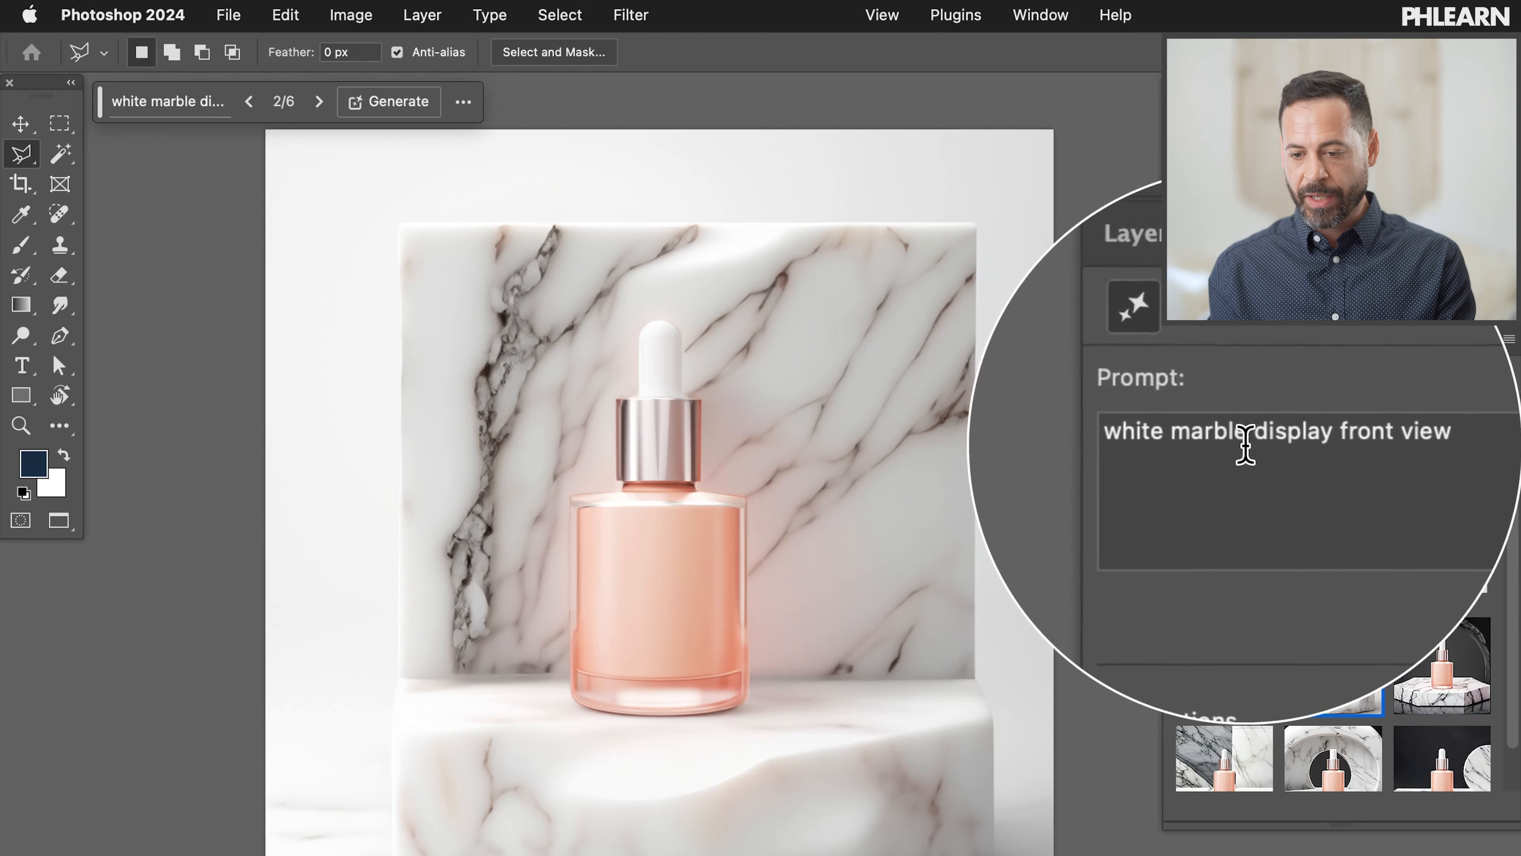
# Step: Change the generative layer's prompt to "rustic wood display front view" and generate new variations
pyautogui.moveTo(1247, 437); pyautogui.dragTo(1172, 439)
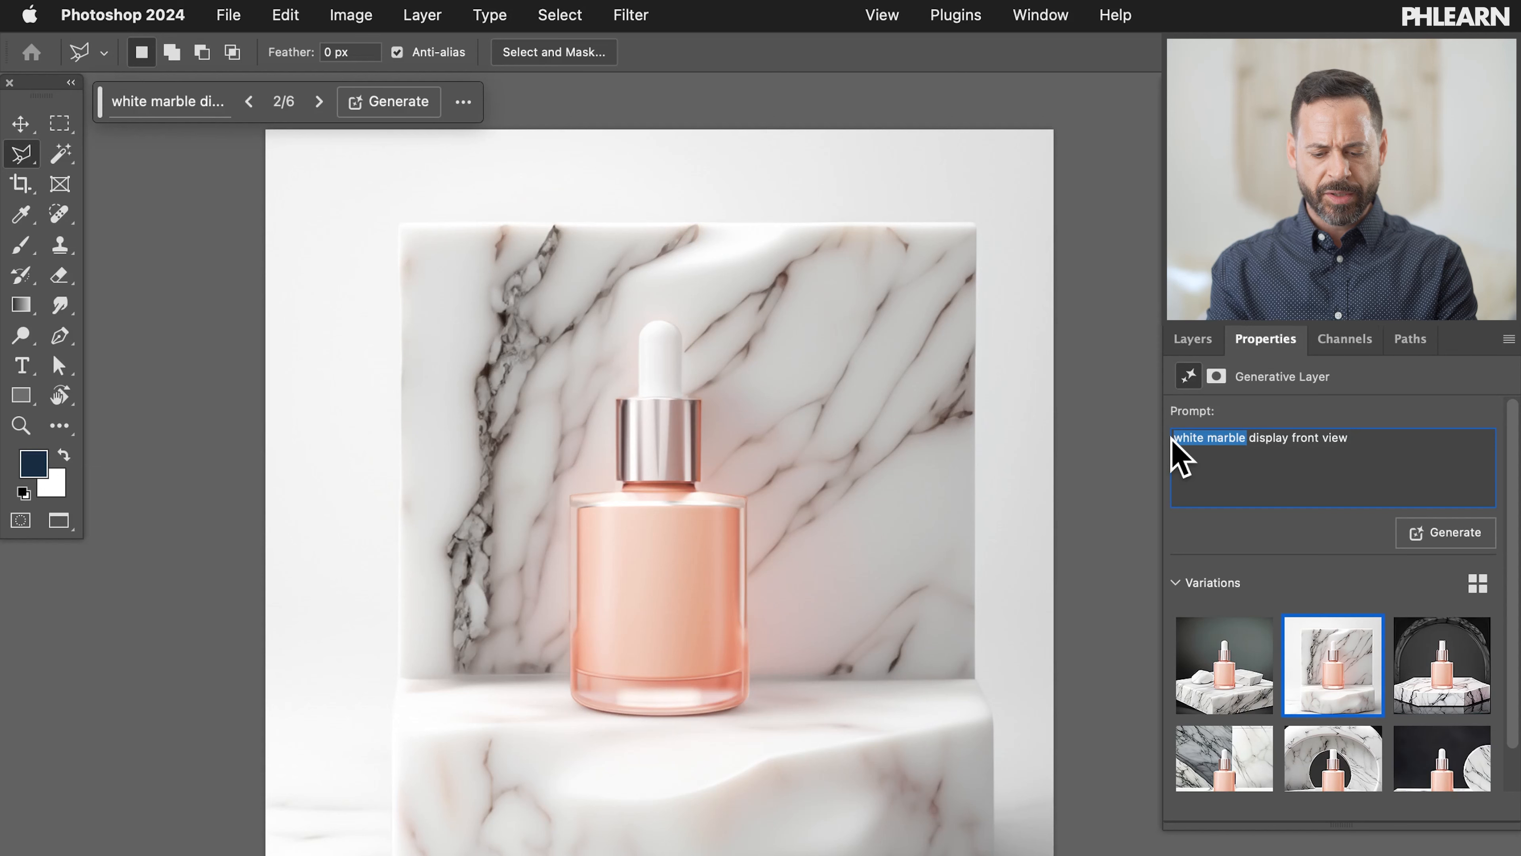
pyautogui.write('rustic wood')
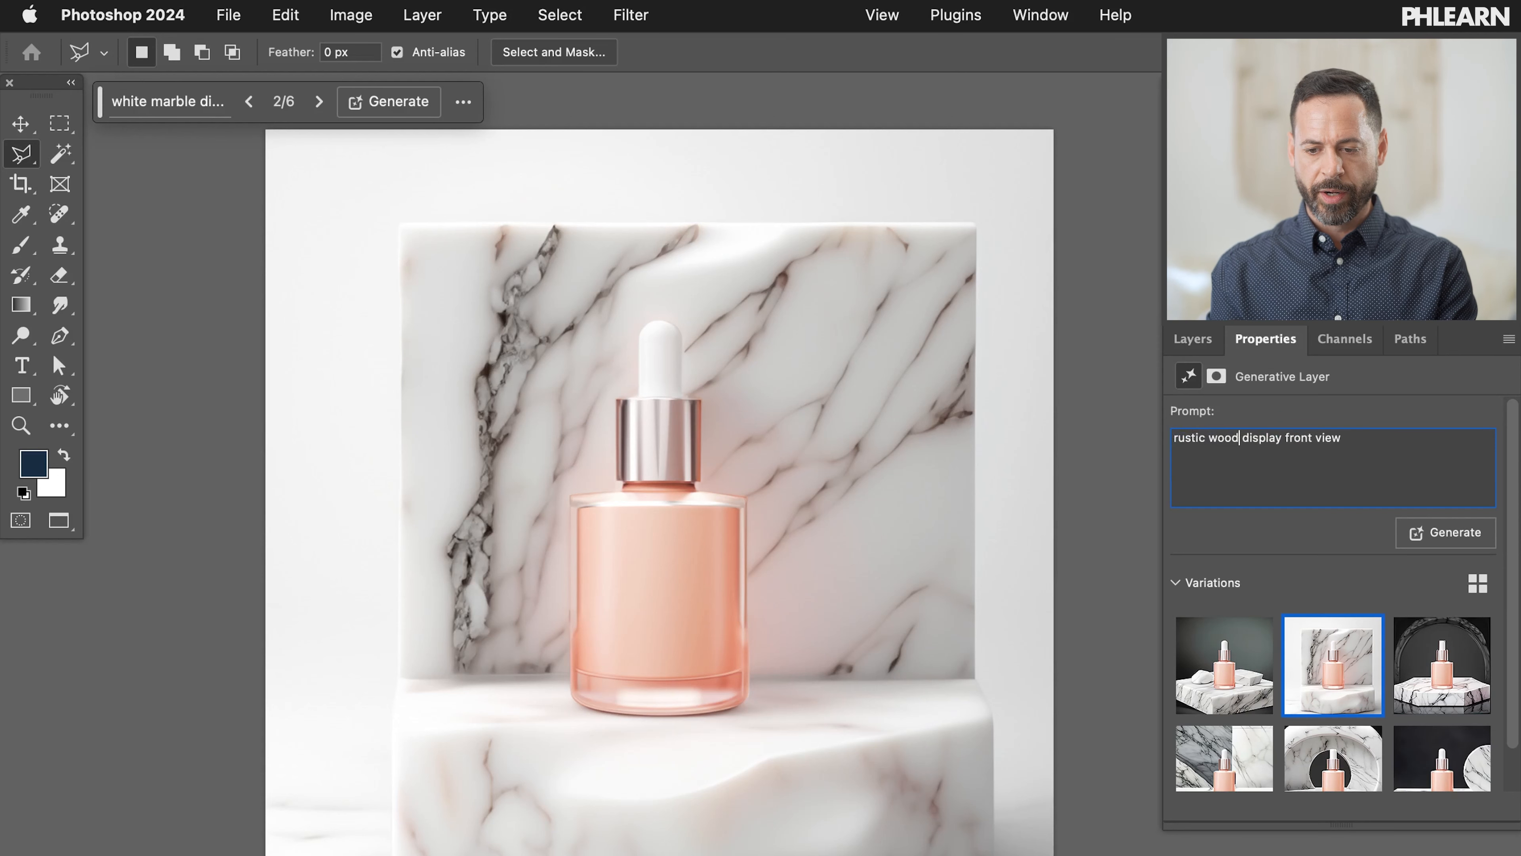
pyautogui.click(1462, 536)
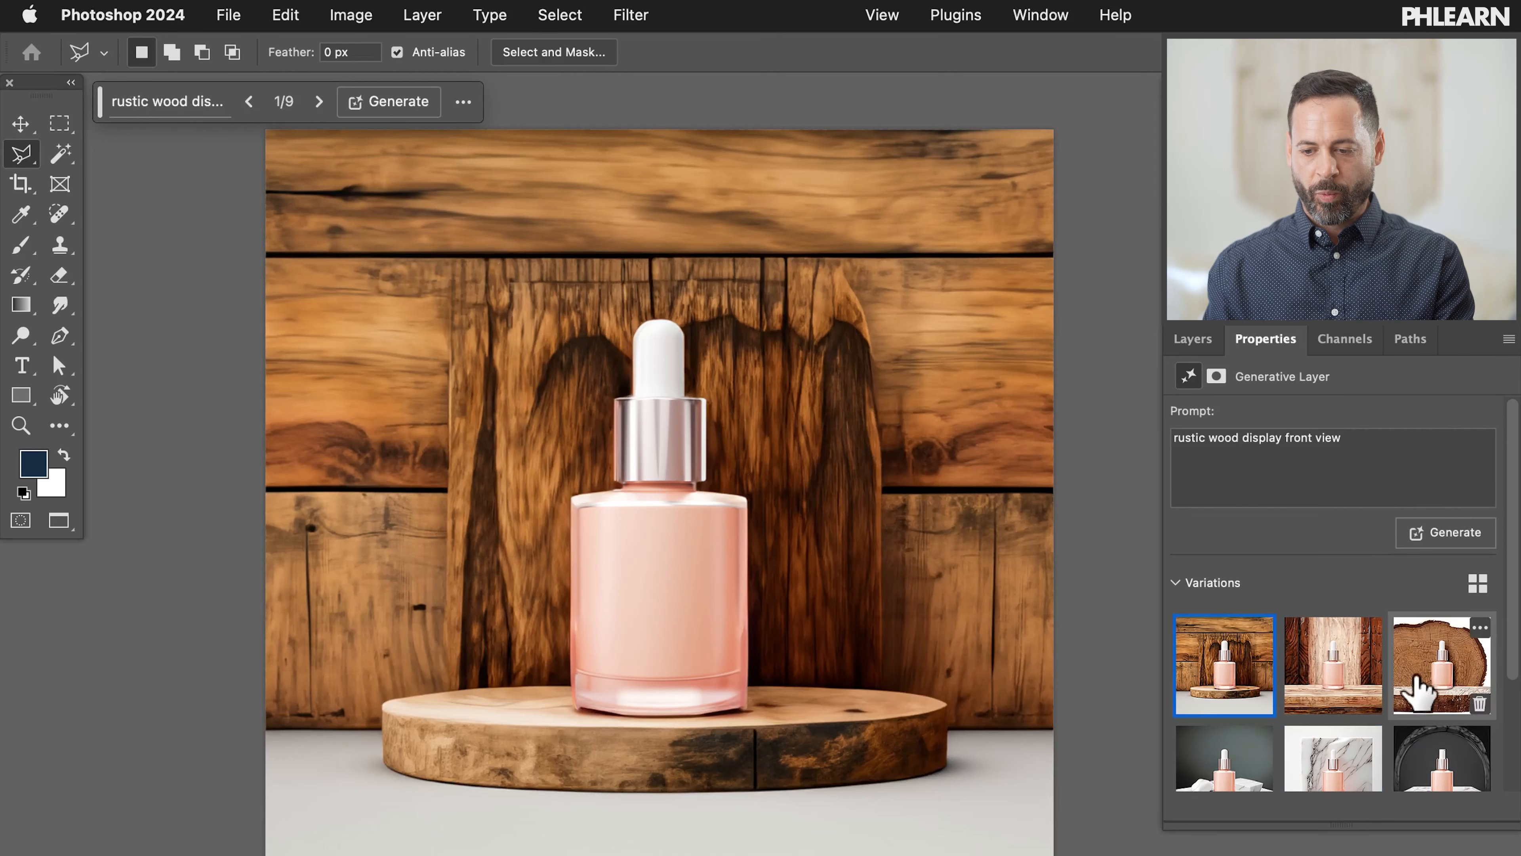
# Step: Compare the second and third rustic wood variations and select the second one
pyautogui.click(1342, 668)
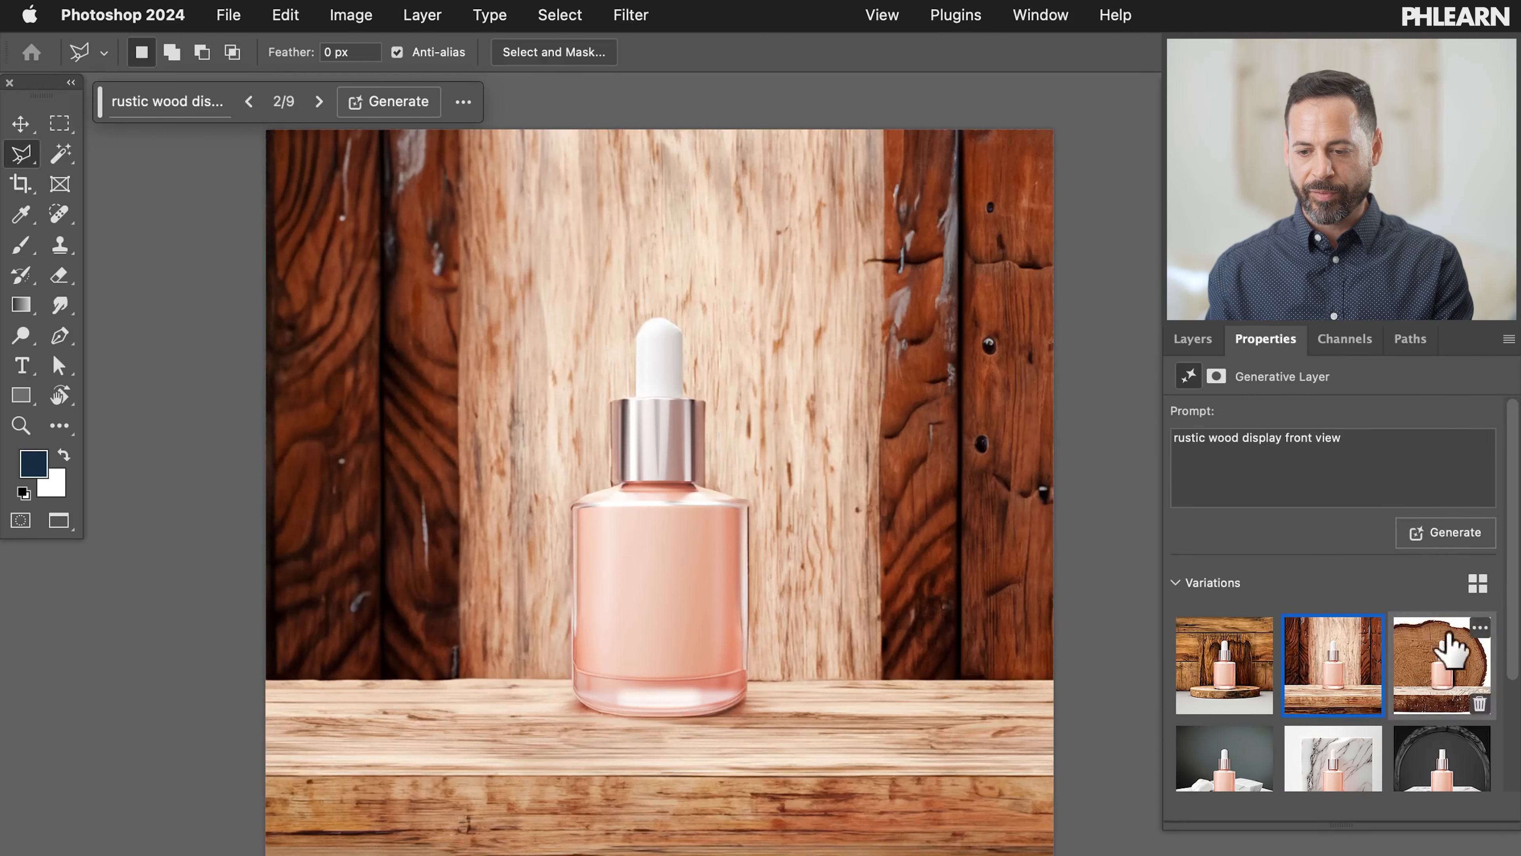
pyautogui.click(1438, 684)
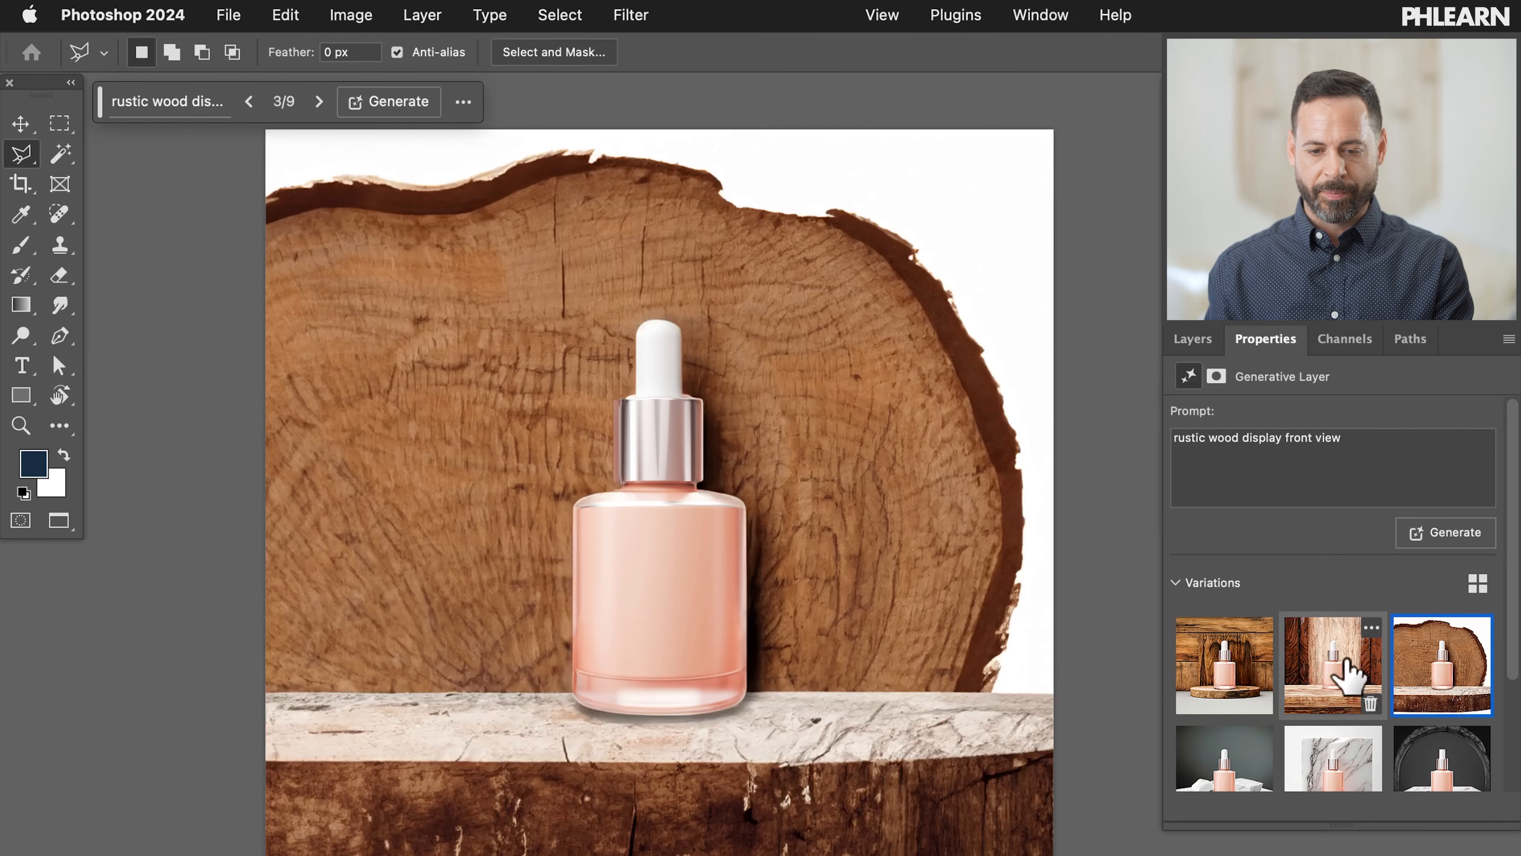
pyautogui.click(1344, 671)
# Step: Change the generative layer's prompt to "broken stone display front view" and generate new variations
pyautogui.moveTo(1242, 446); pyautogui.dragTo(1147, 447)
pyautogui.click(1222, 444)
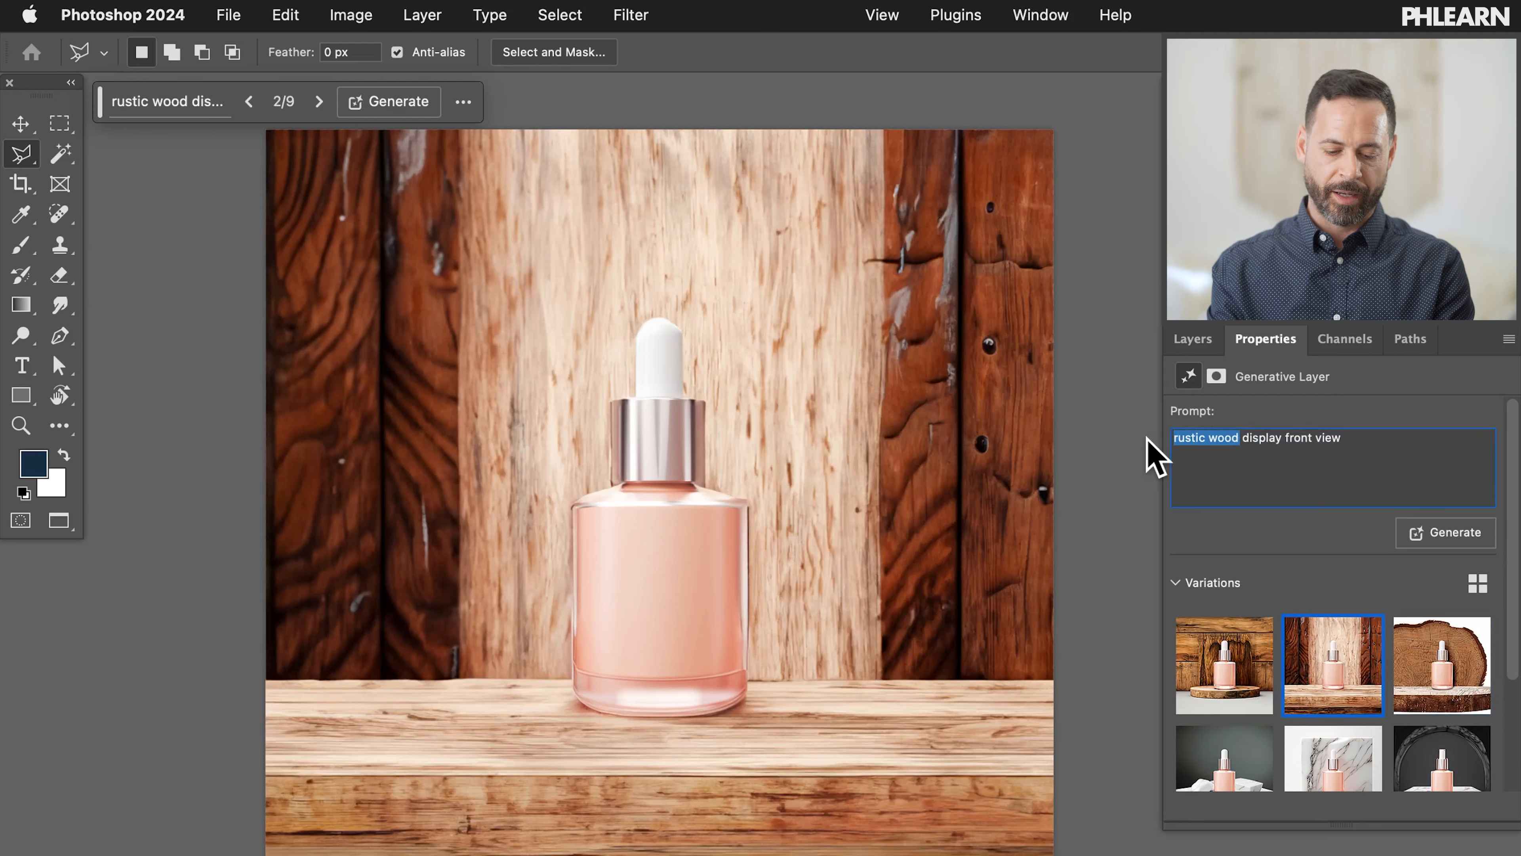
pyautogui.write('broken')
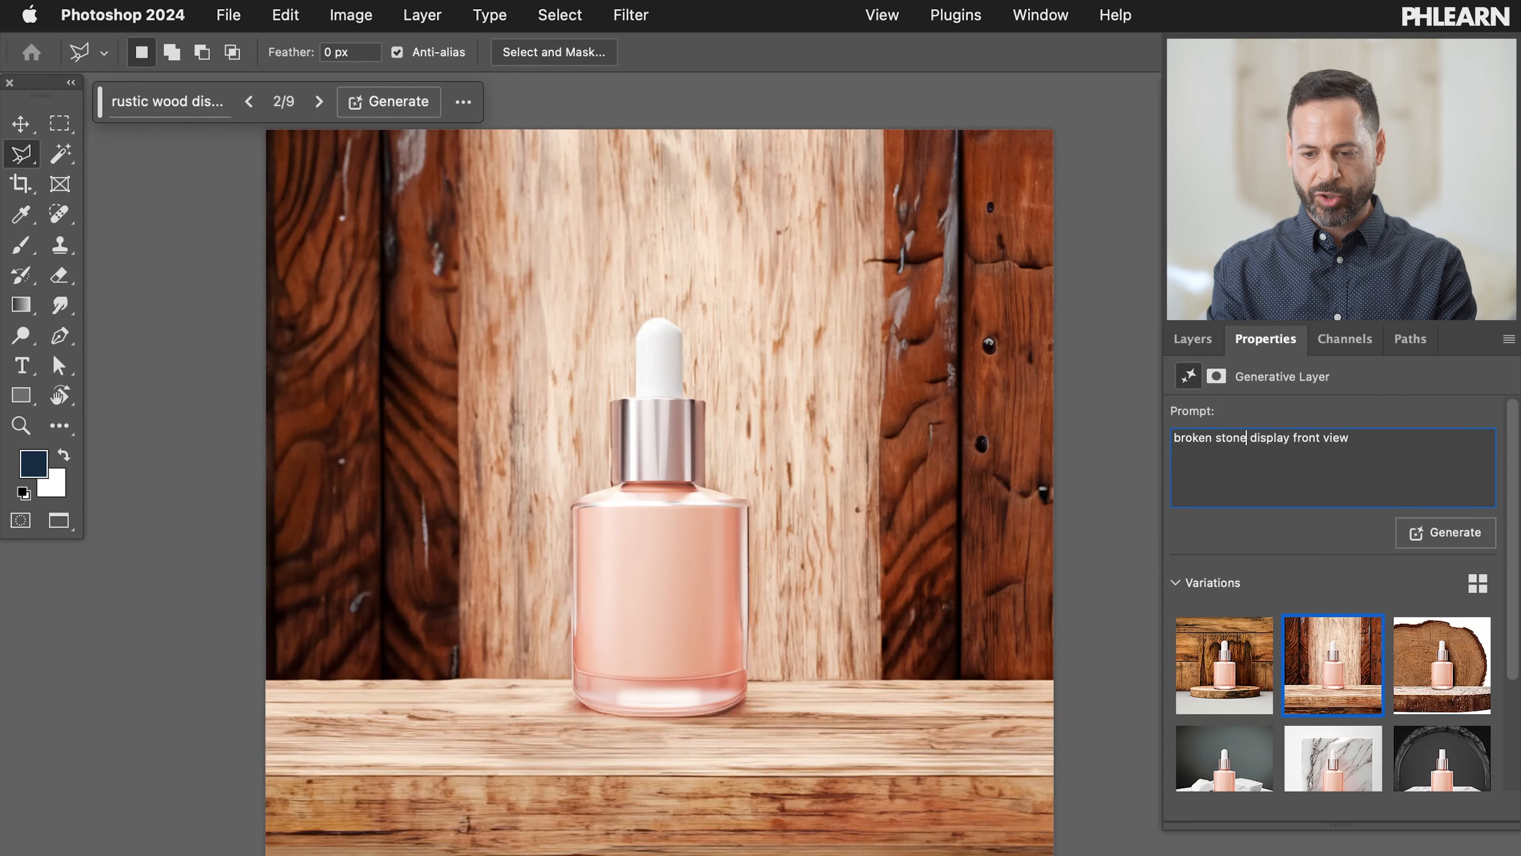
pyautogui.click(1466, 543)
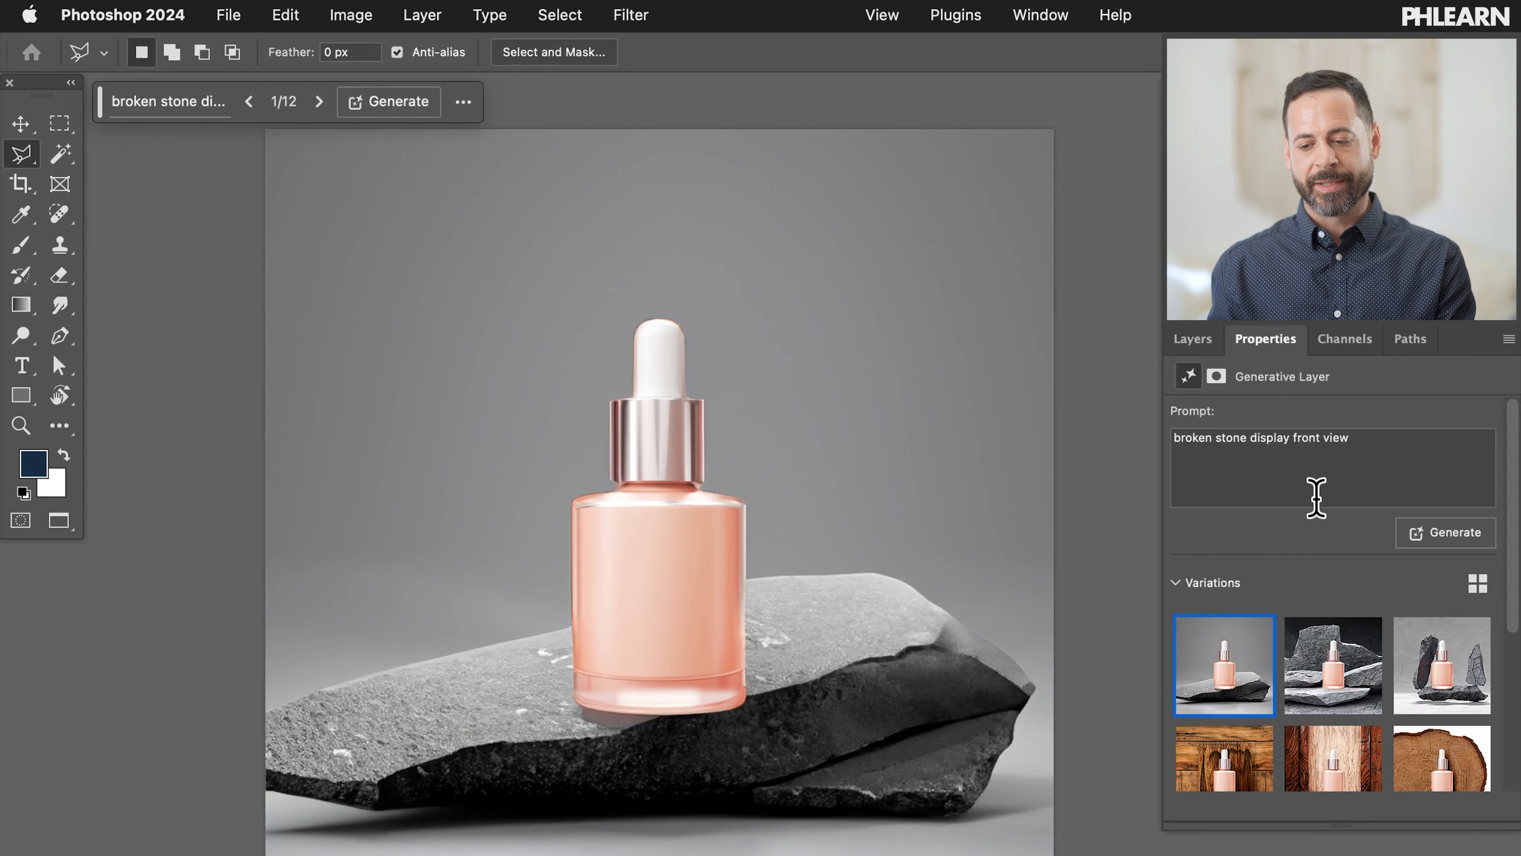
# Step: View the second and third broken stone variations and generate another set from the same prompt
pyautogui.click(1316, 659)
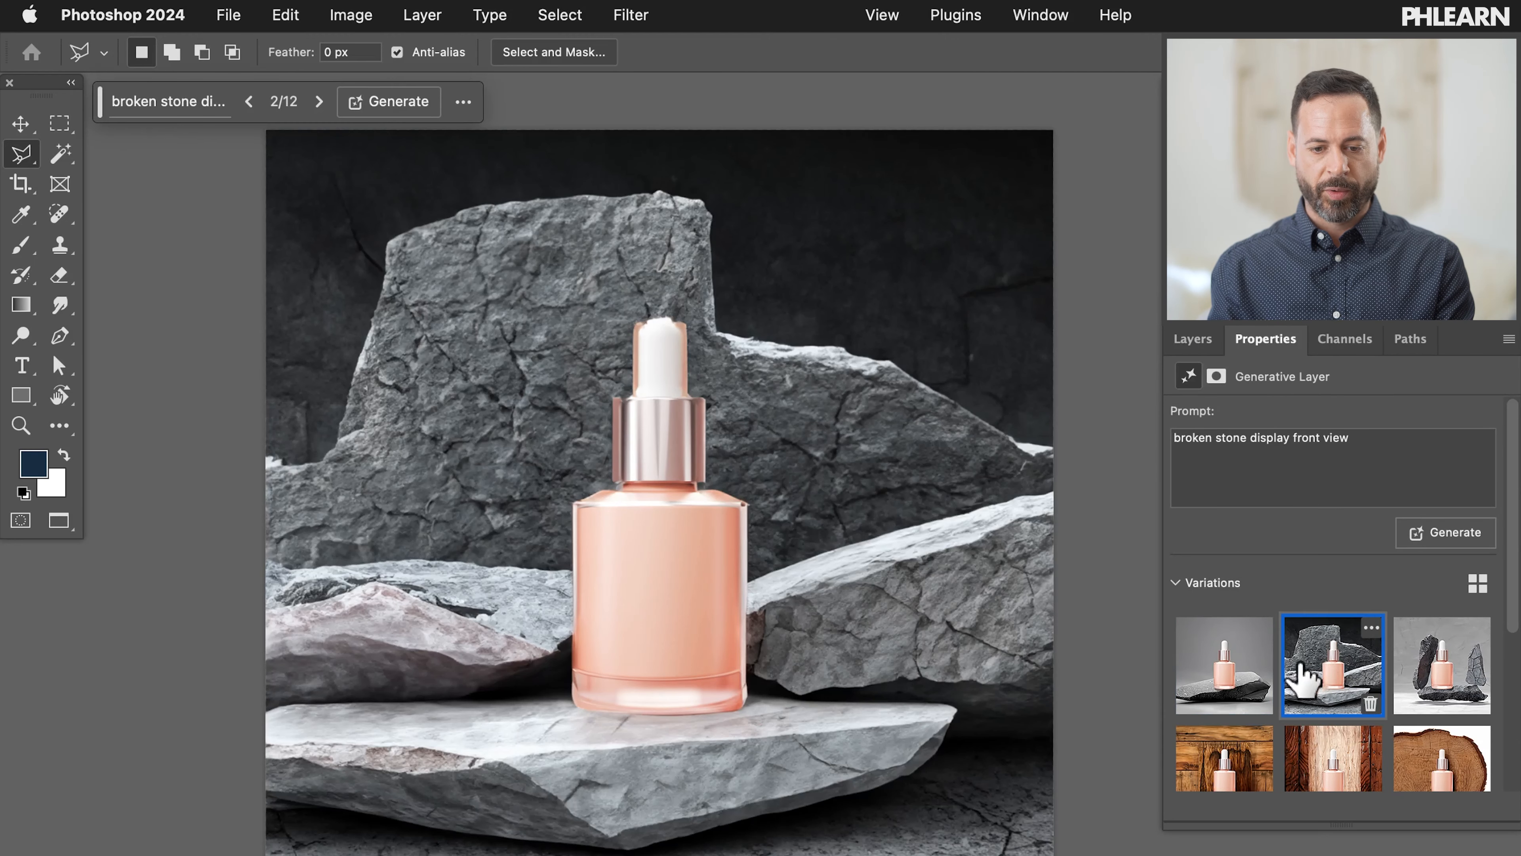
pyautogui.click(1415, 680)
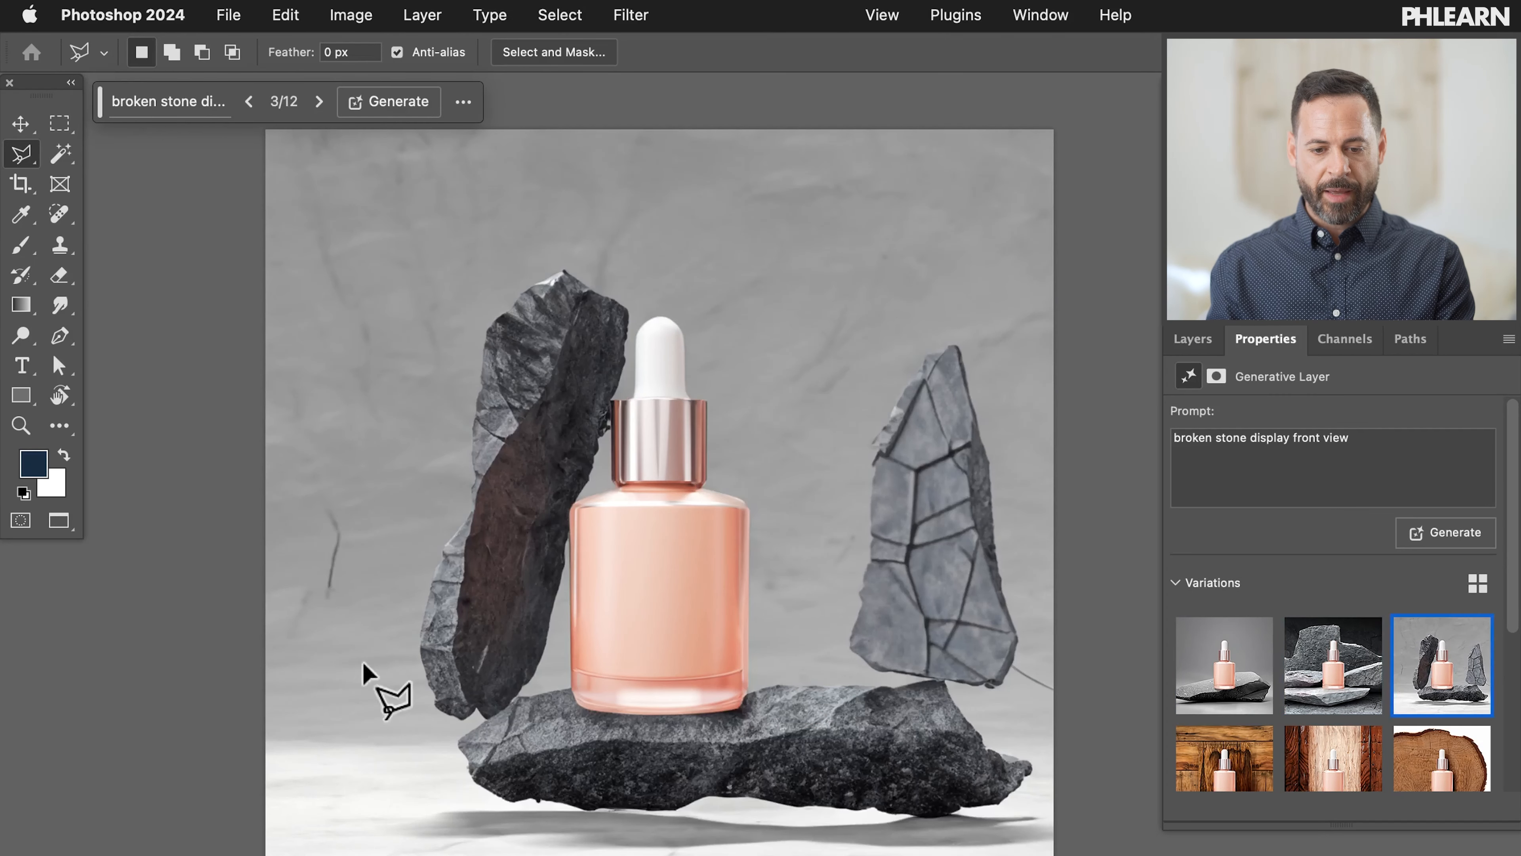
pyautogui.click(1440, 533)
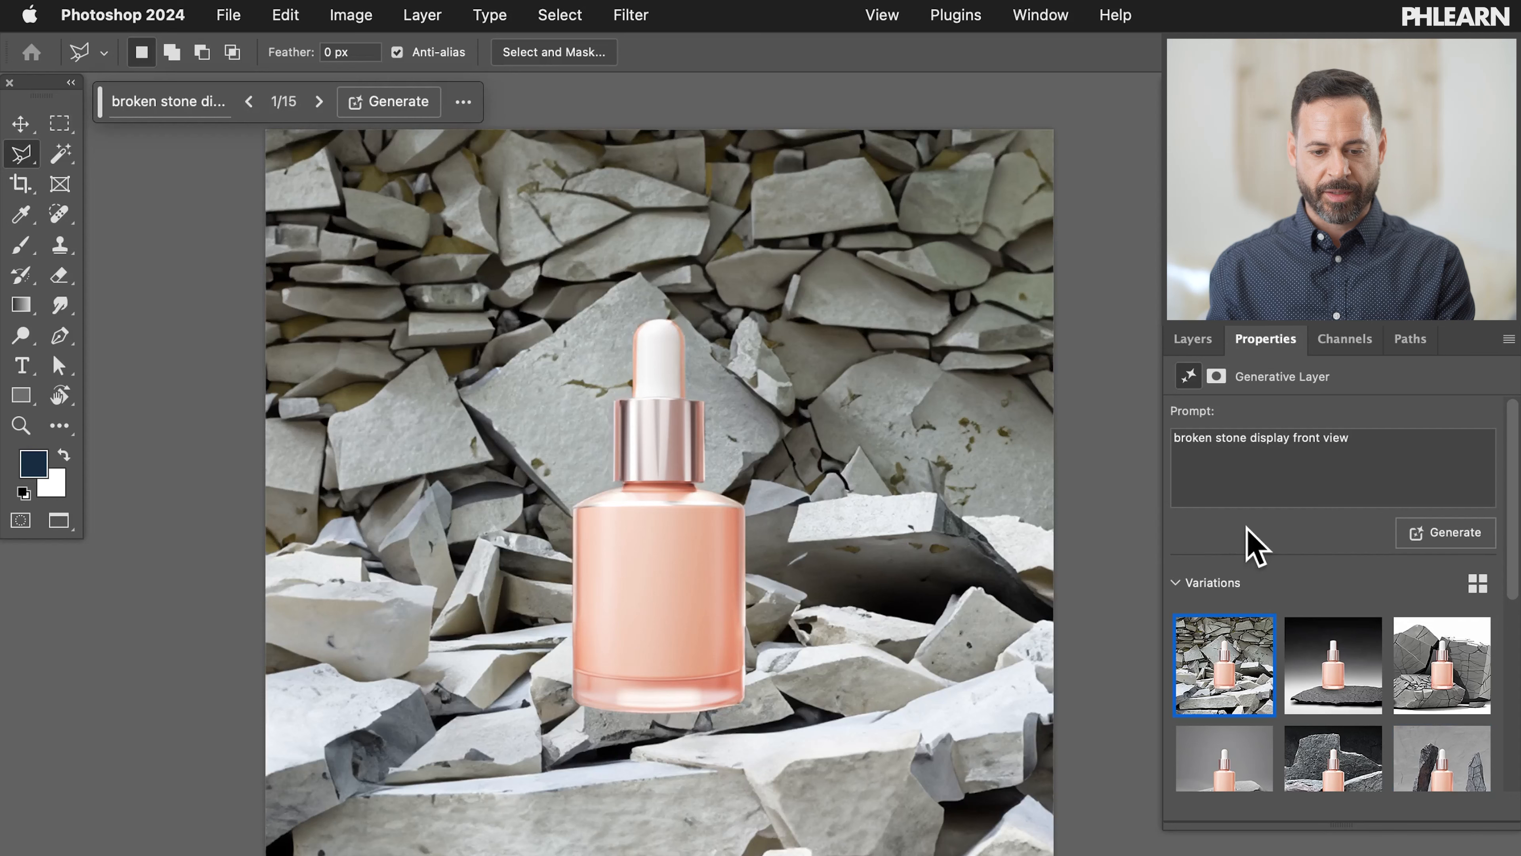
# Step: Compare the broken stone variations from both sets and select the scene with two upright stones flanking the bottle
pyautogui.click(1442, 674)
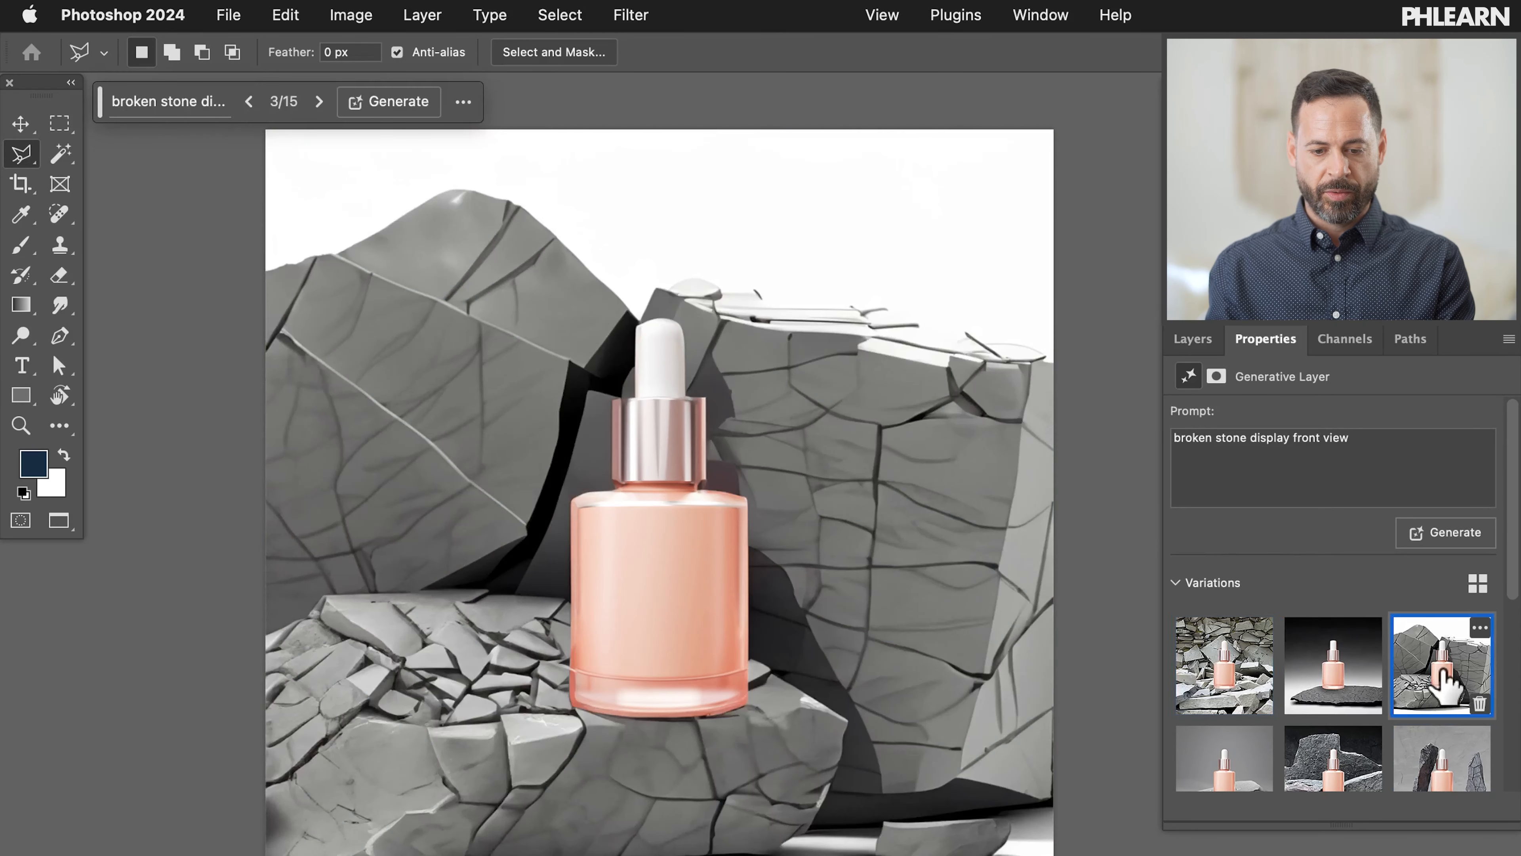
pyautogui.click(1211, 659)
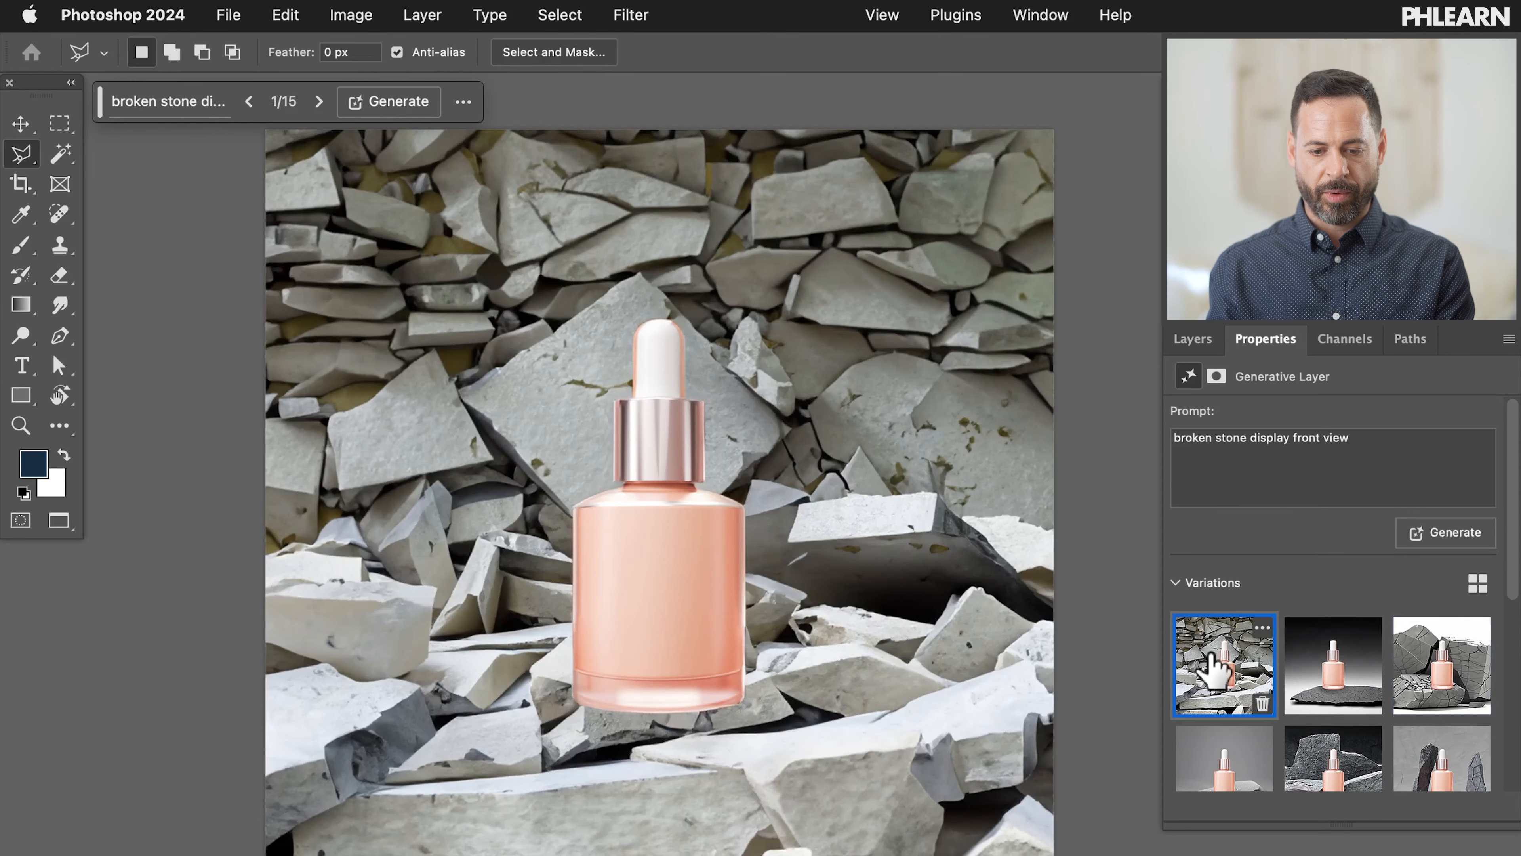
pyautogui.click(1327, 665)
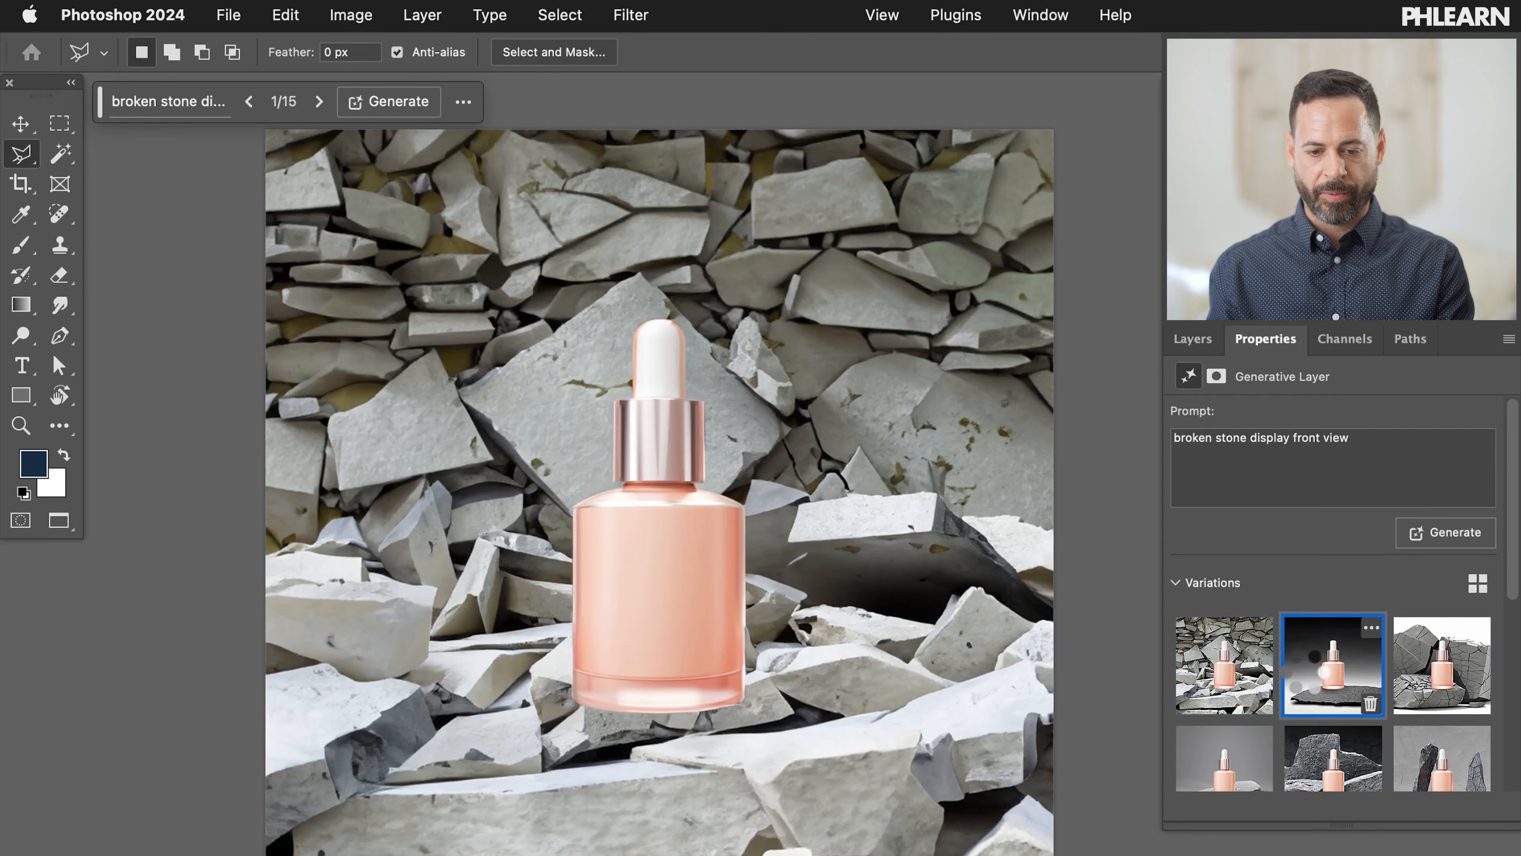
pyautogui.scroll(-3, 1307, 679)
pyautogui.click(1327, 677)
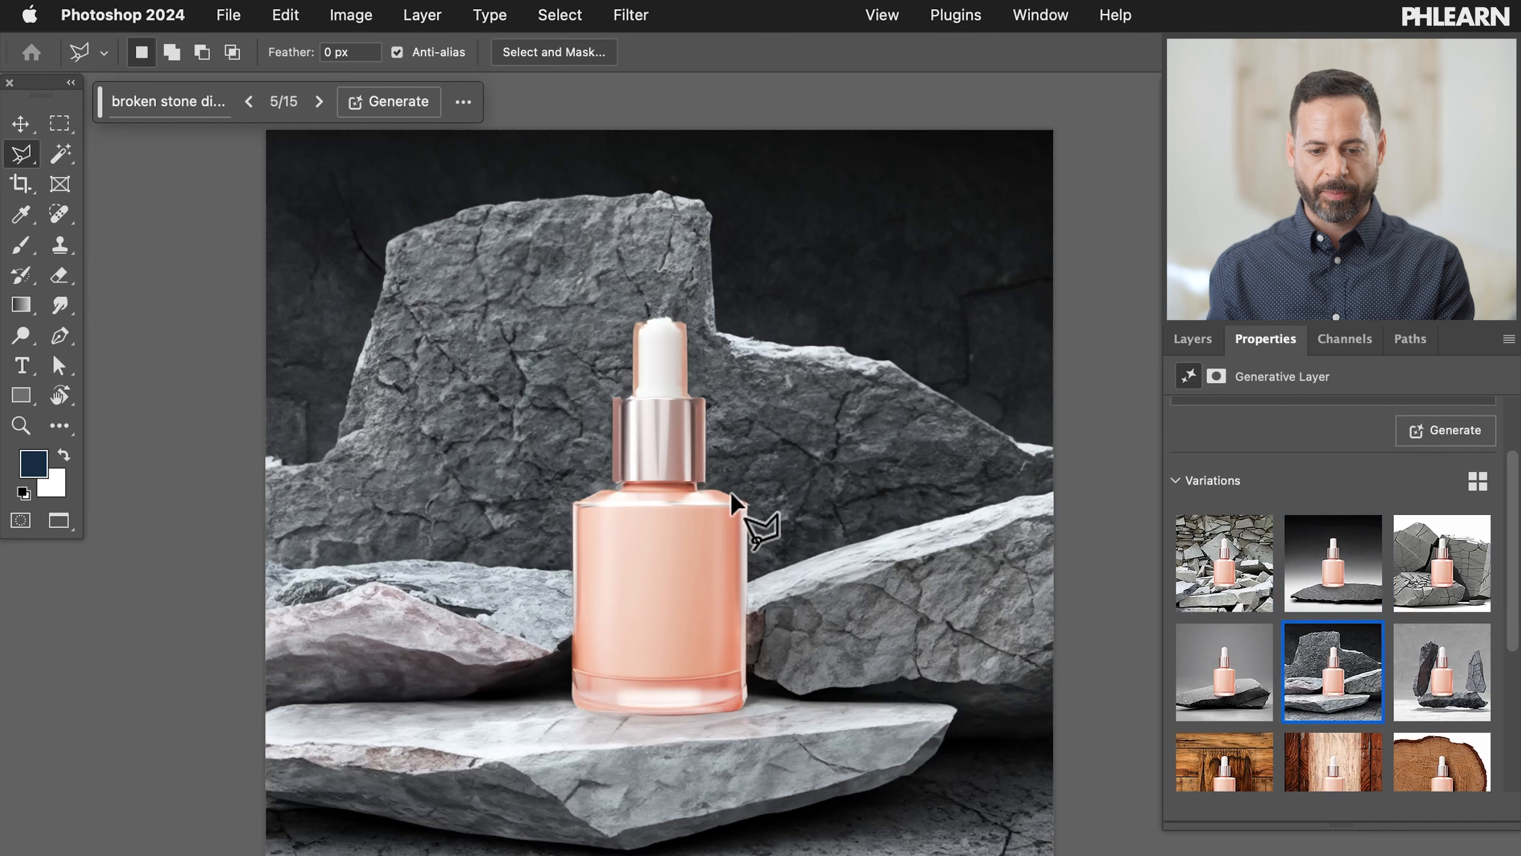
pyautogui.click(1438, 681)
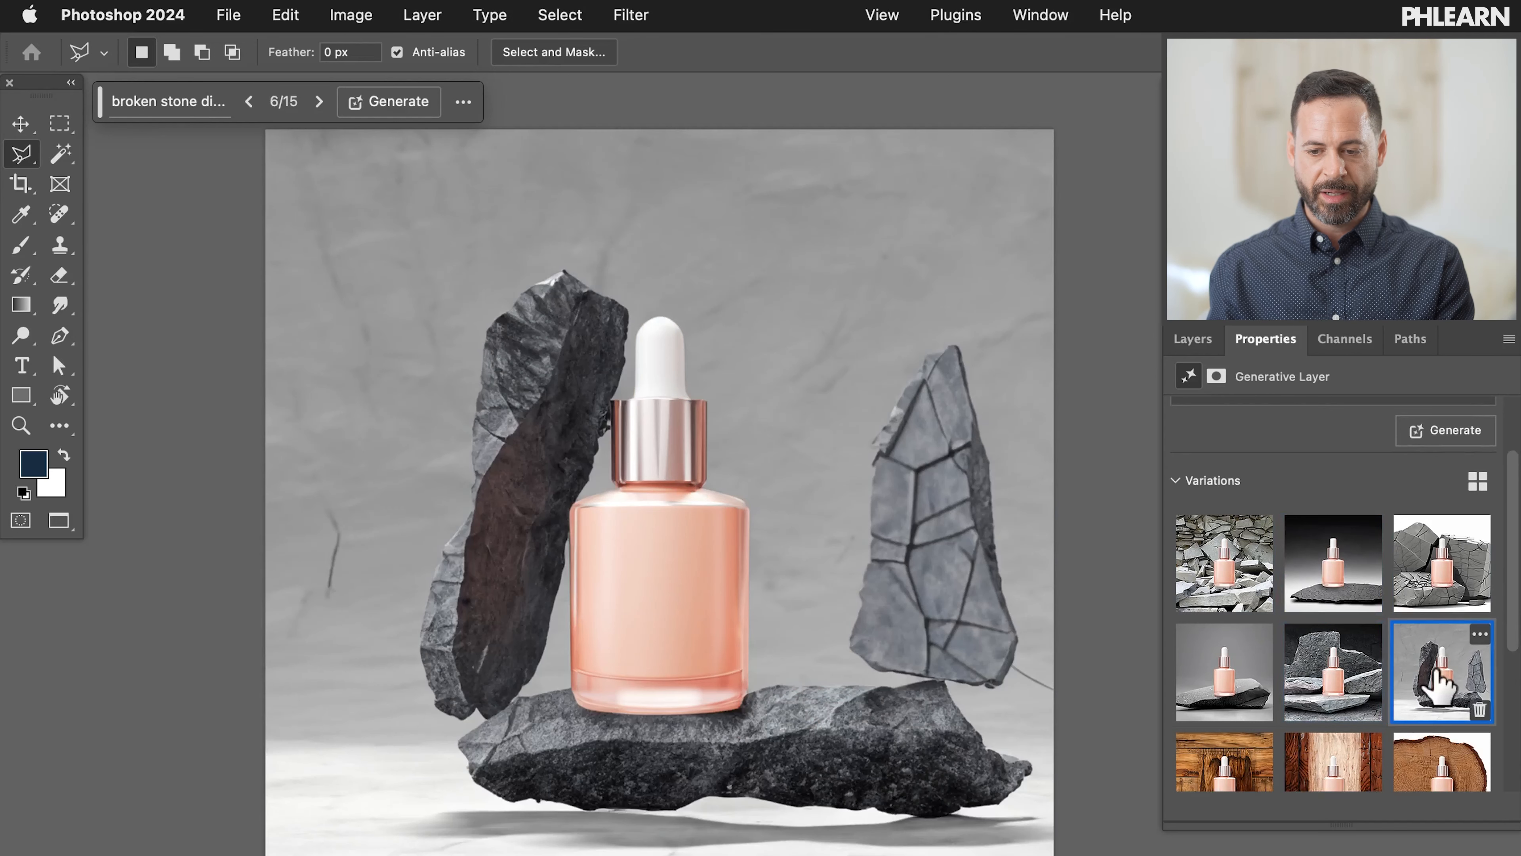
# Step: Change the generative layer's prompt to "fresh plants natural rustic display front view" and generate new variations
pyautogui.scroll(3, 1437, 680)
pyautogui.moveTo(1247, 438); pyautogui.dragTo(1140, 438)
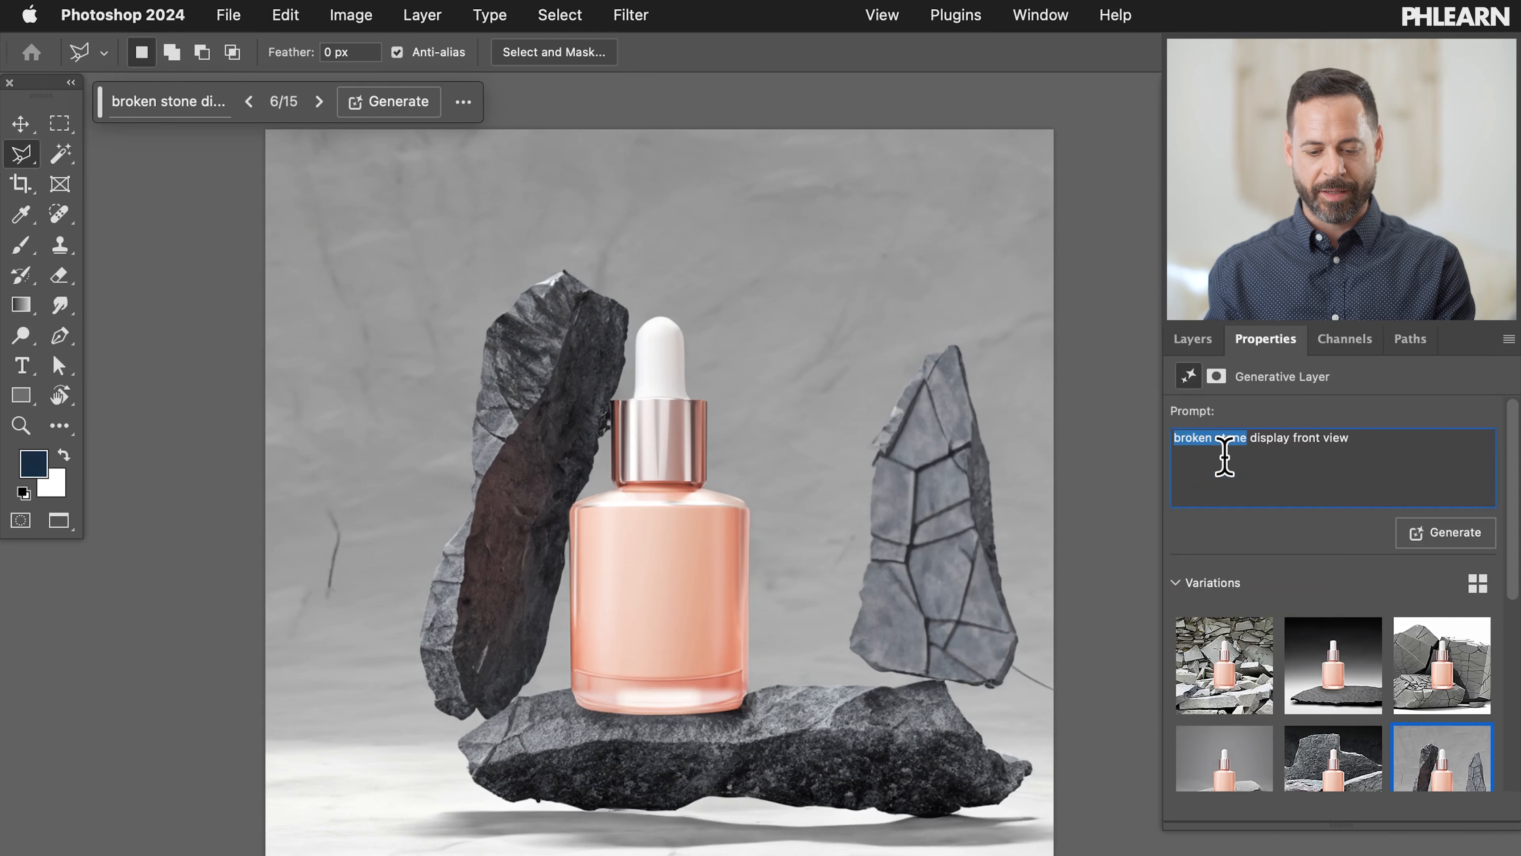
pyautogui.write('fresh')
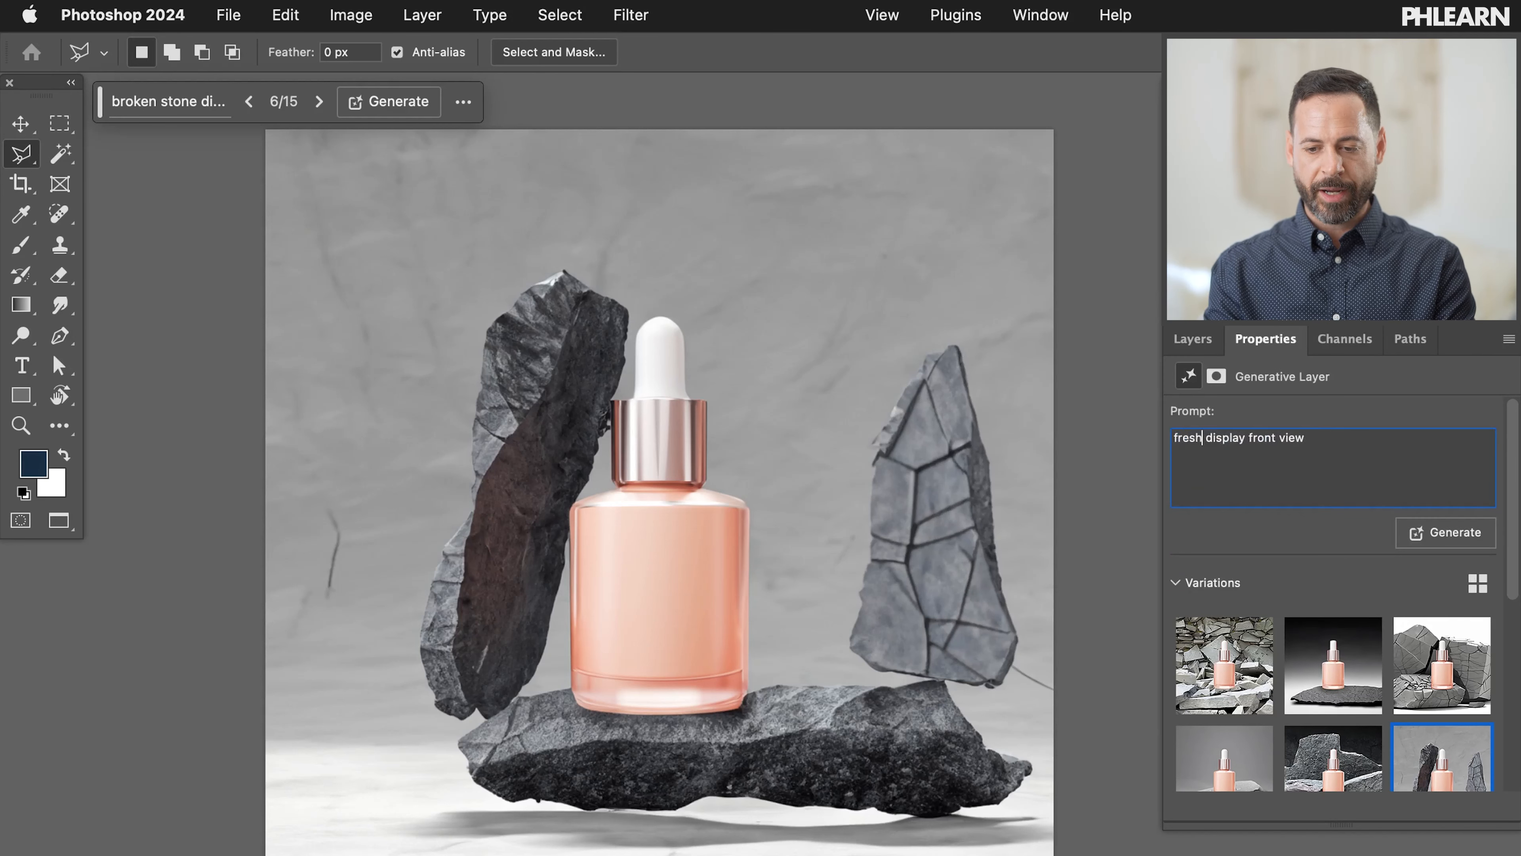
pyautogui.write(' plants ')
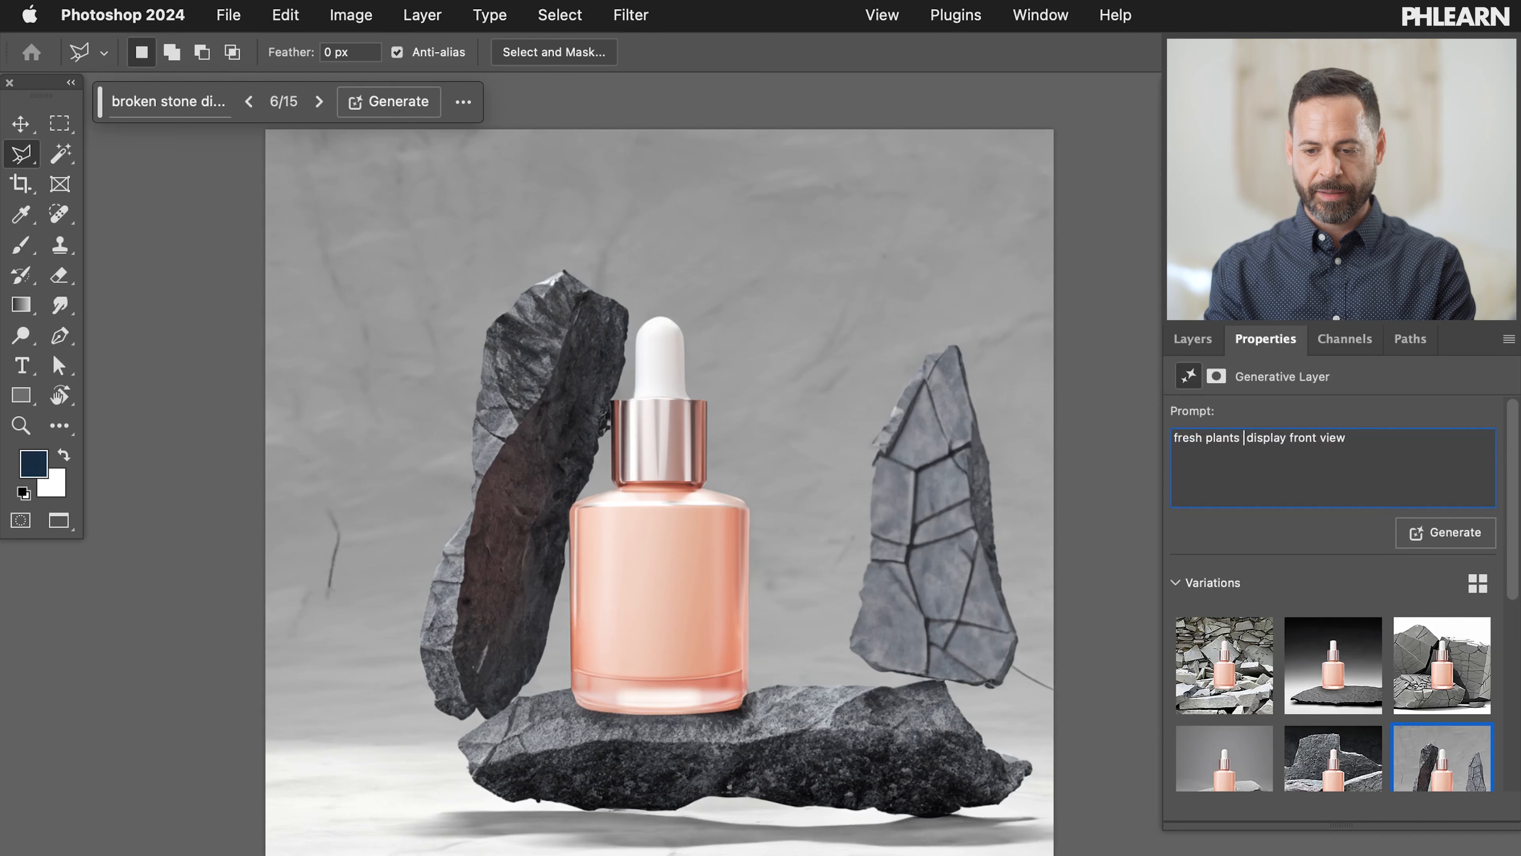
pyautogui.write('natural ')
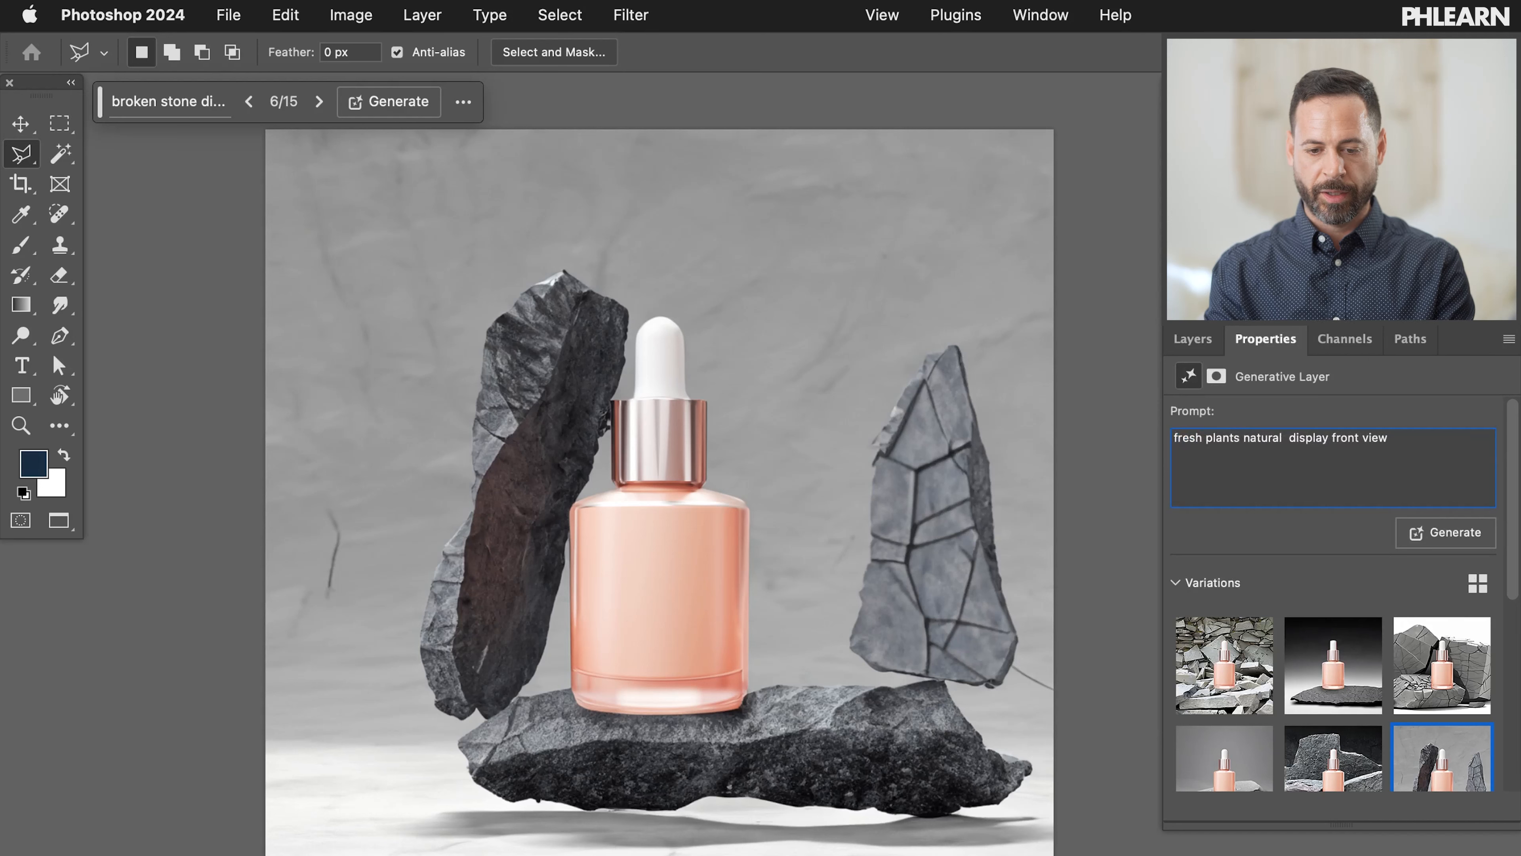
pyautogui.write('rustic')
pyautogui.click(1447, 538)
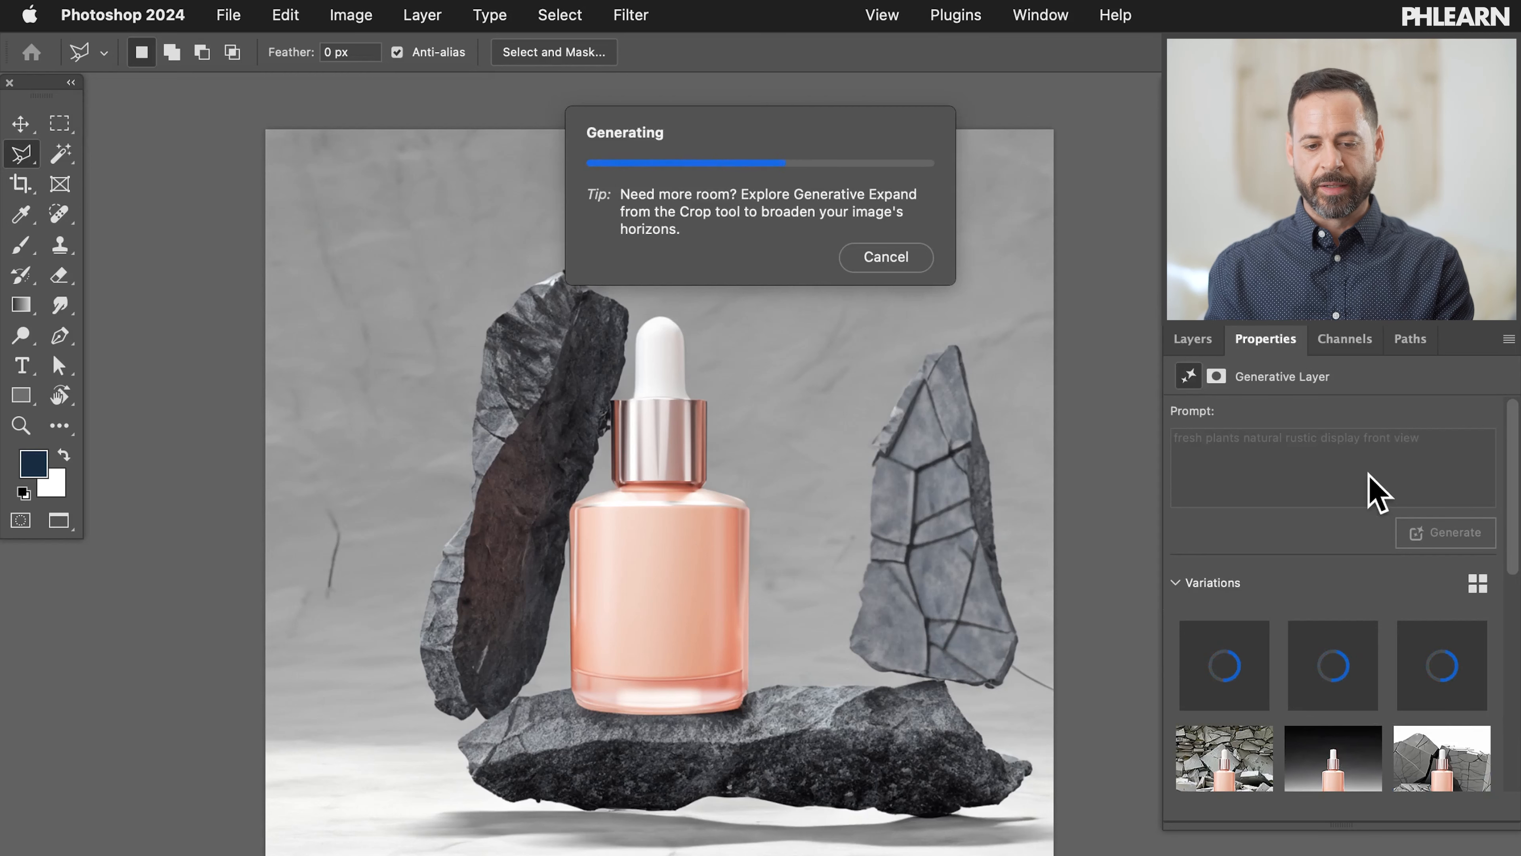
# Step: Compare the first and third fresh plants variations and select the first one with potted plants
pyautogui.scroll(-2, 825, 617)
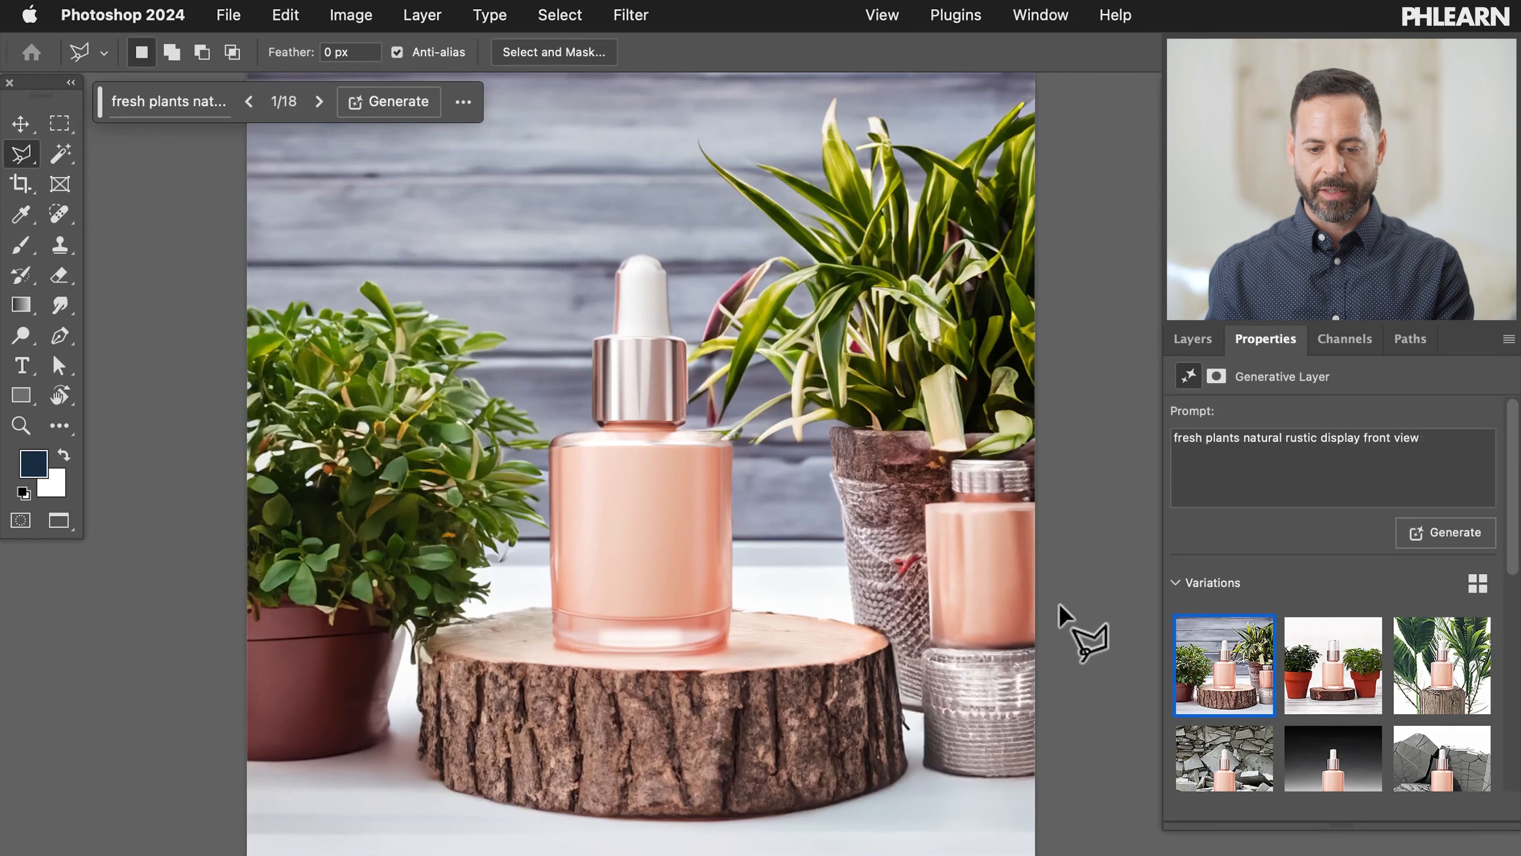
pyautogui.click(1442, 665)
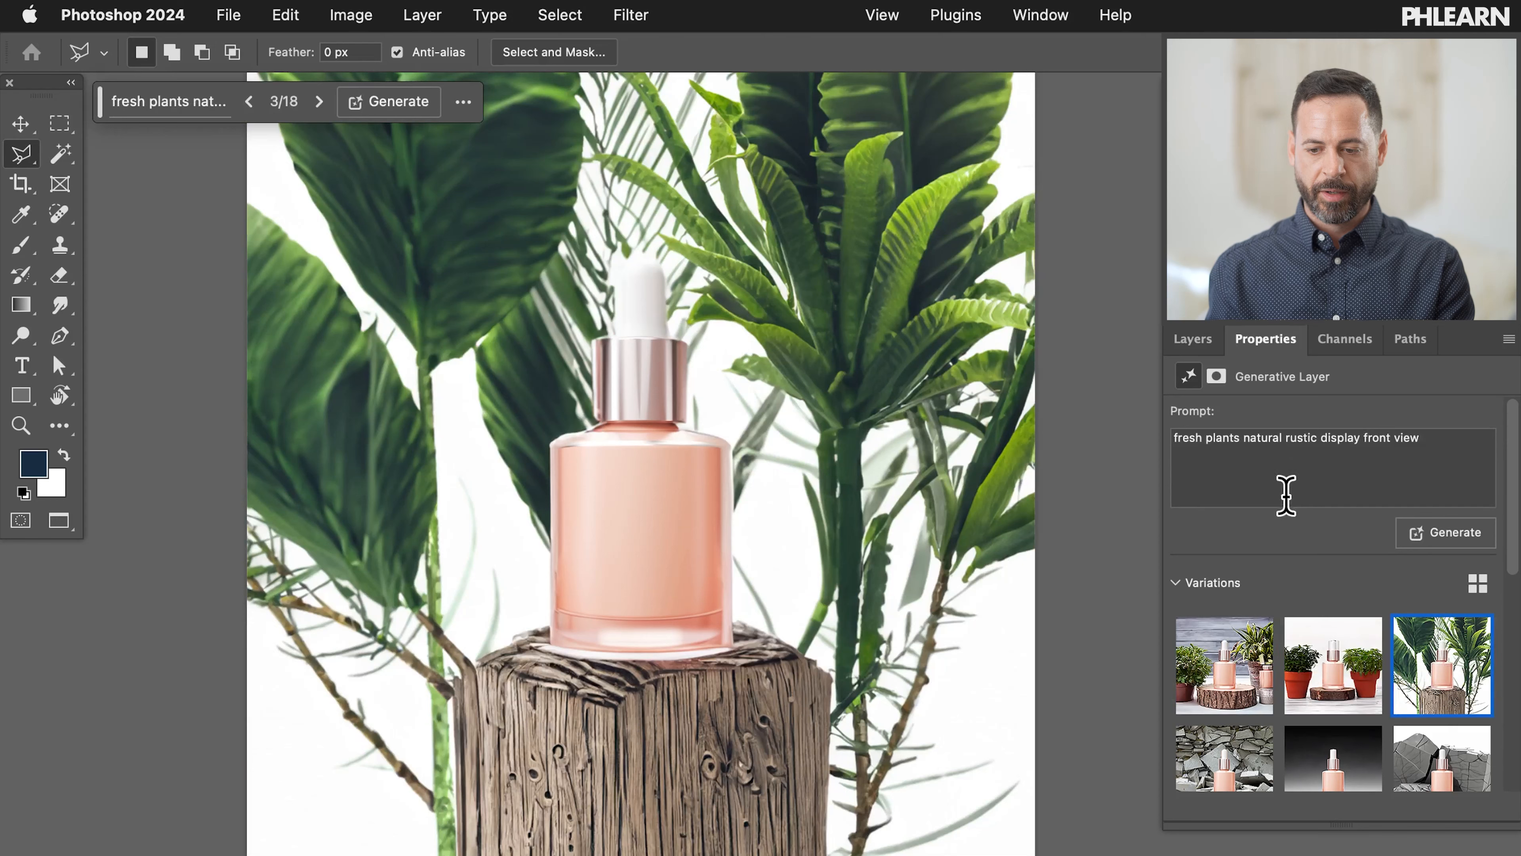
pyautogui.click(1221, 674)
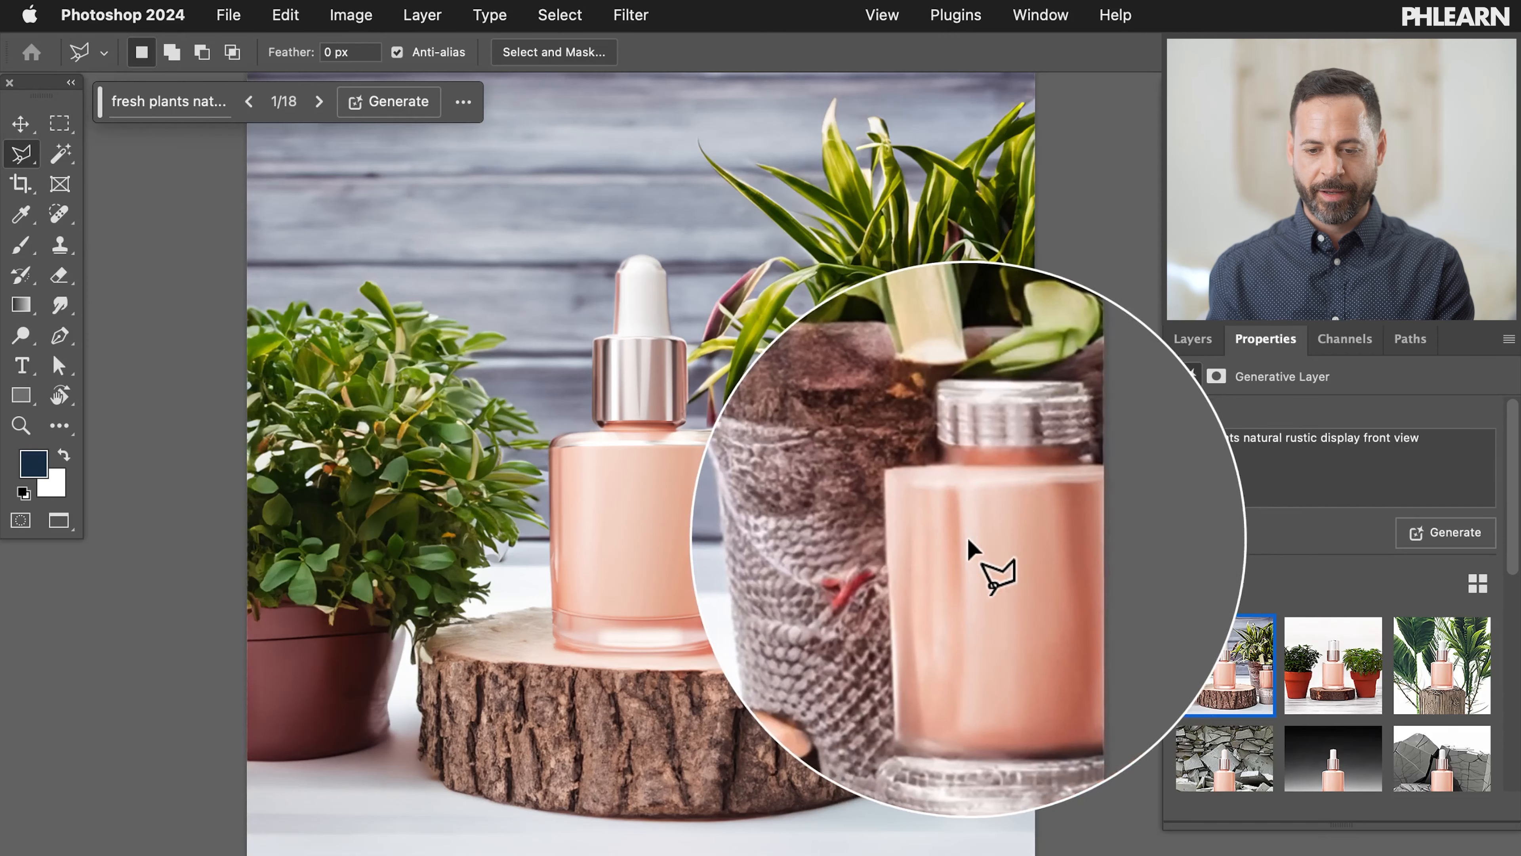
# Step: Change the generative layer's prompt to "clean skincare display front view" and generate new variations
pyautogui.moveTo(1318, 438); pyautogui.dragTo(1153, 434)
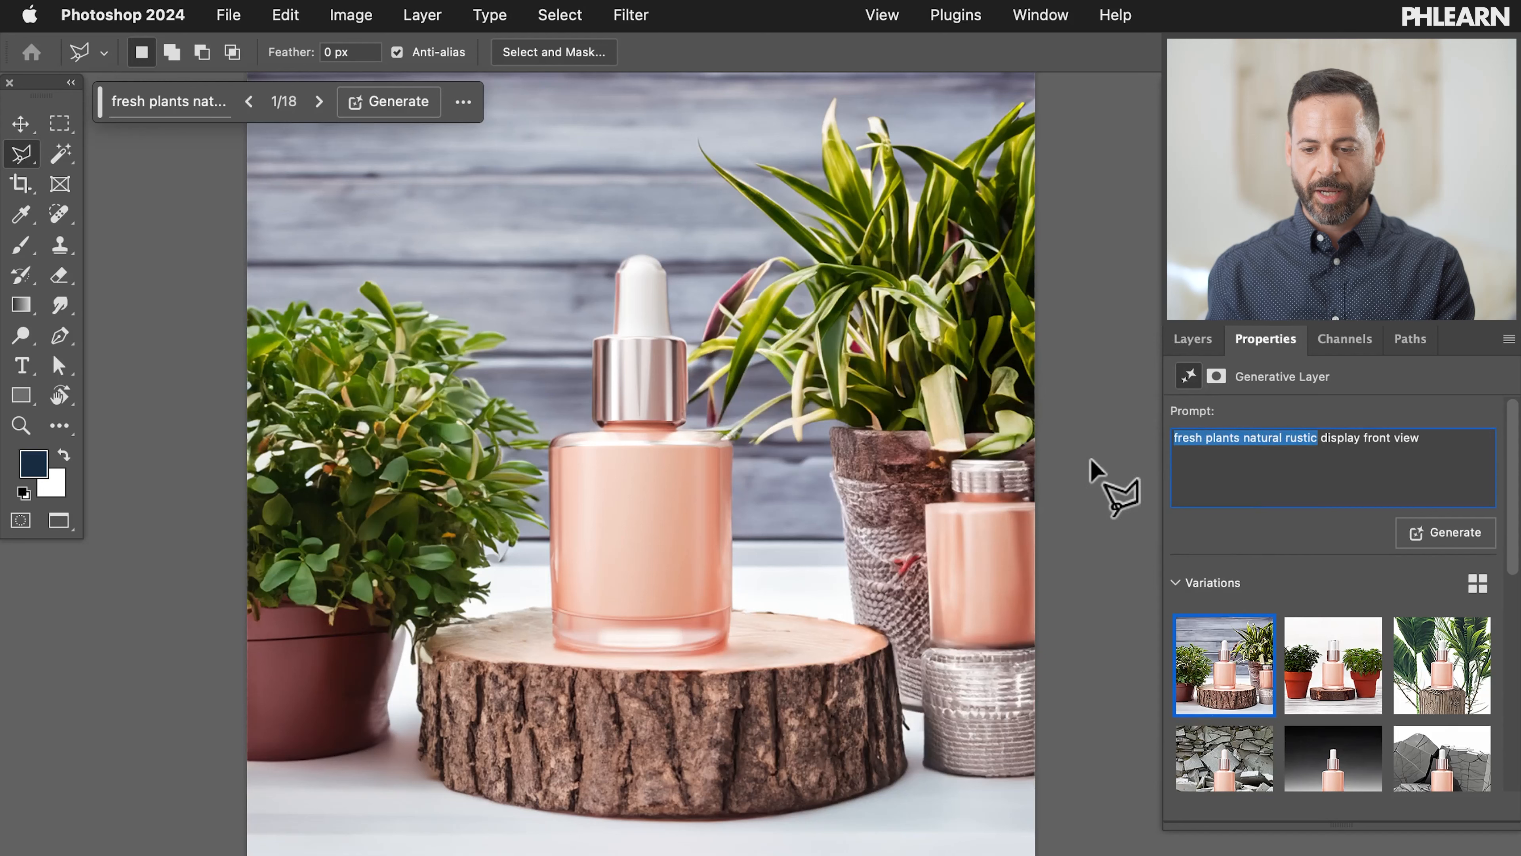
pyautogui.write('clean')
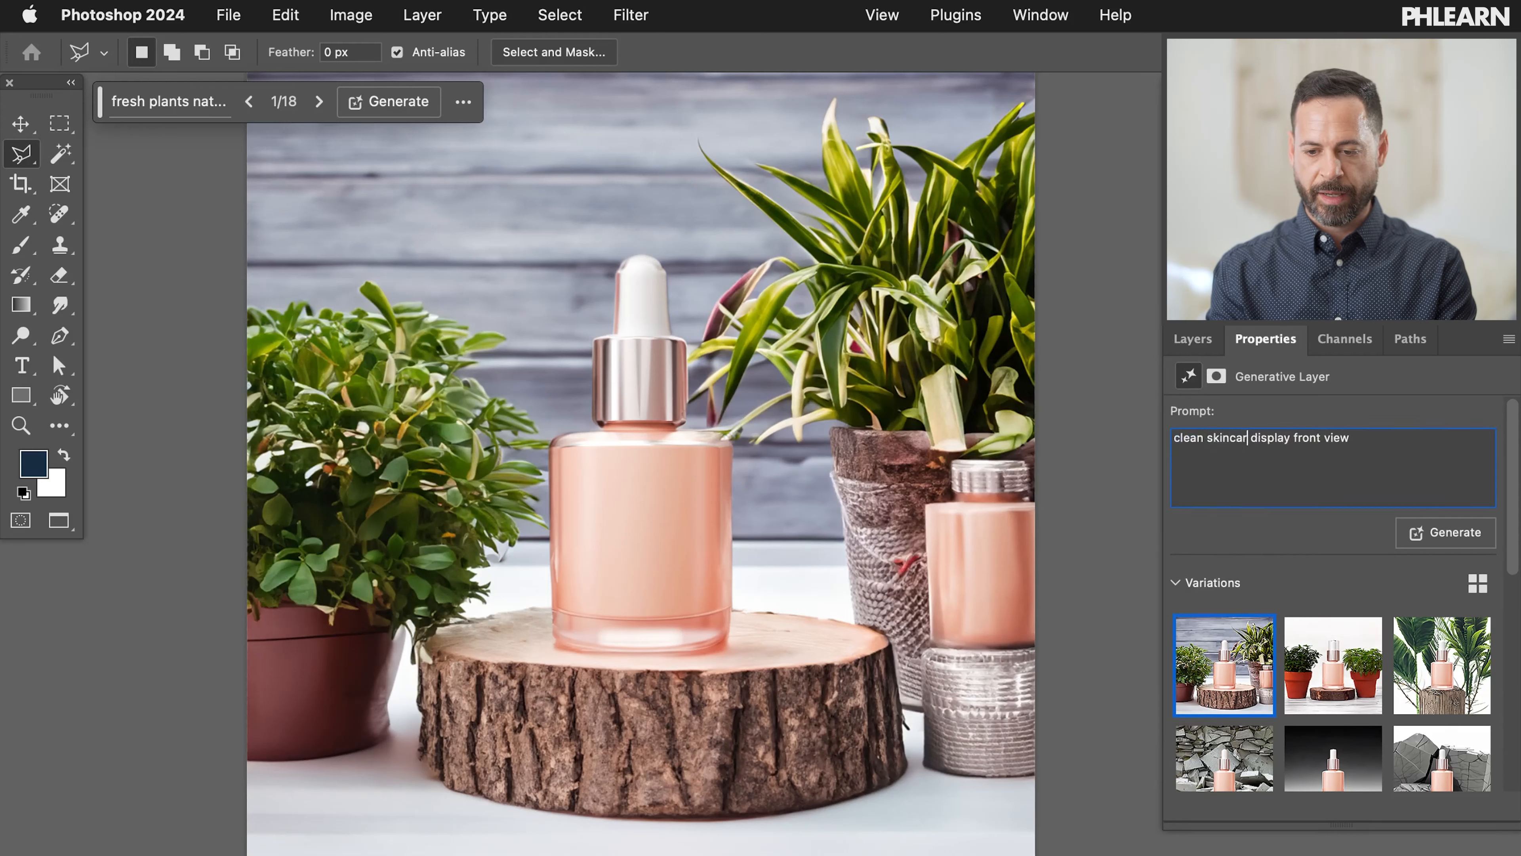
pyautogui.write(' skincare')
pyautogui.click(1470, 536)
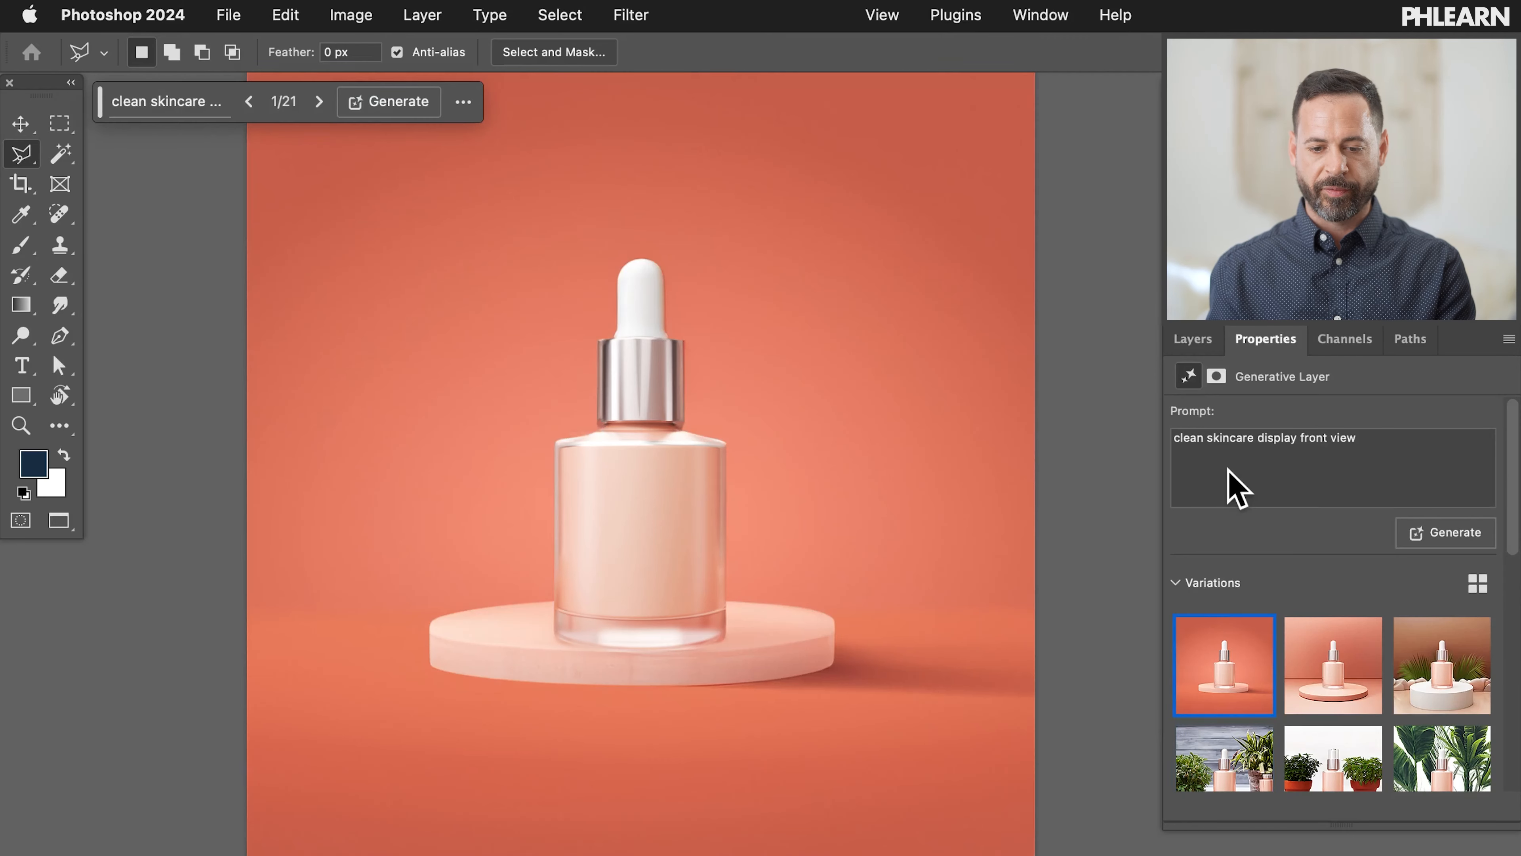
# Step: Compare the second and third clean skincare variations with the whole image in view and select the third one
pyautogui.click(1431, 669)
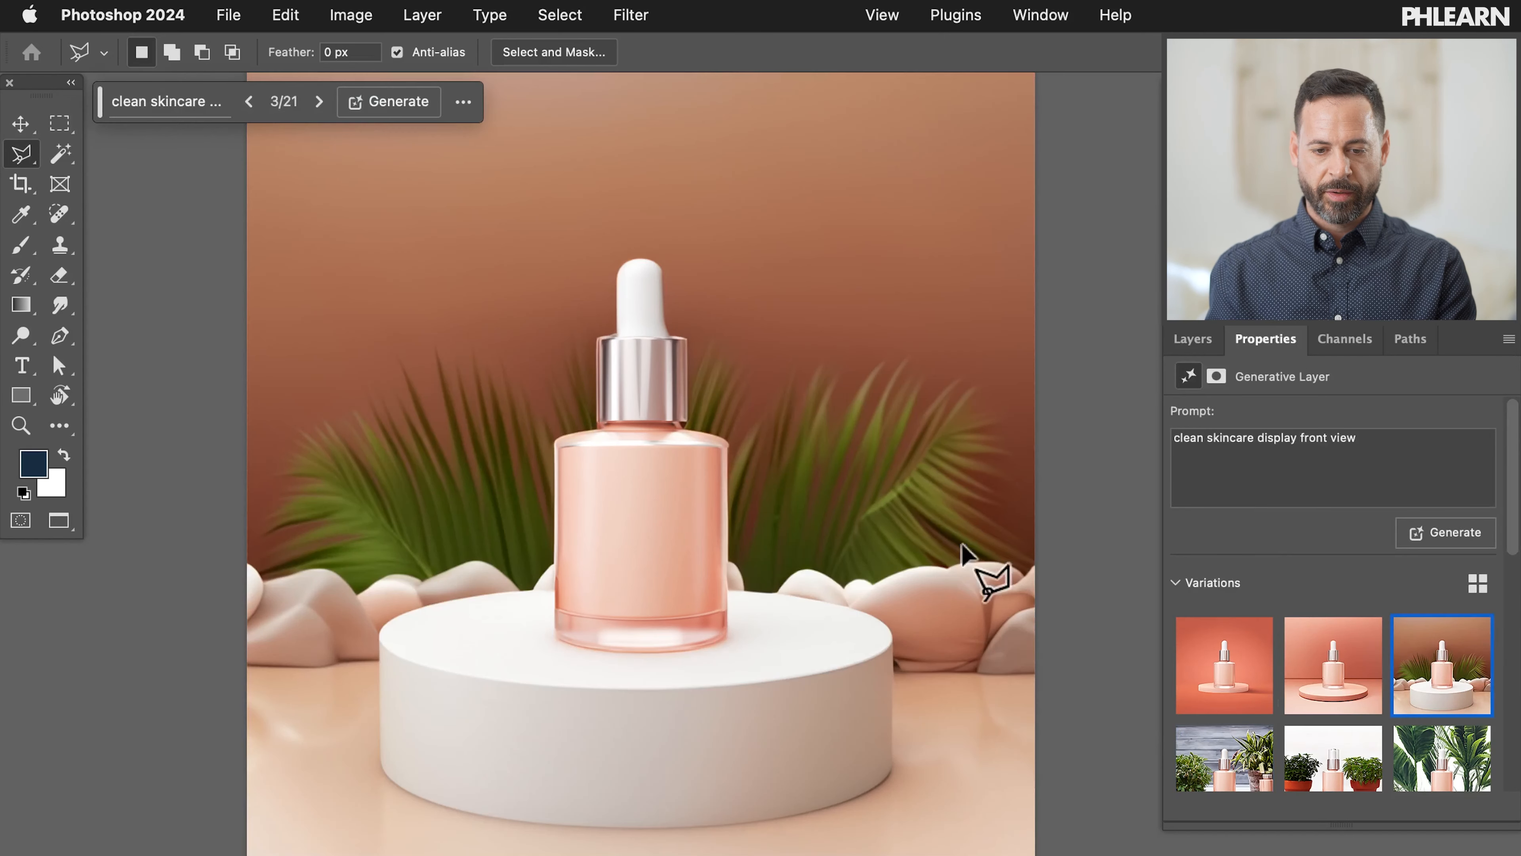
pyautogui.press('super+0')
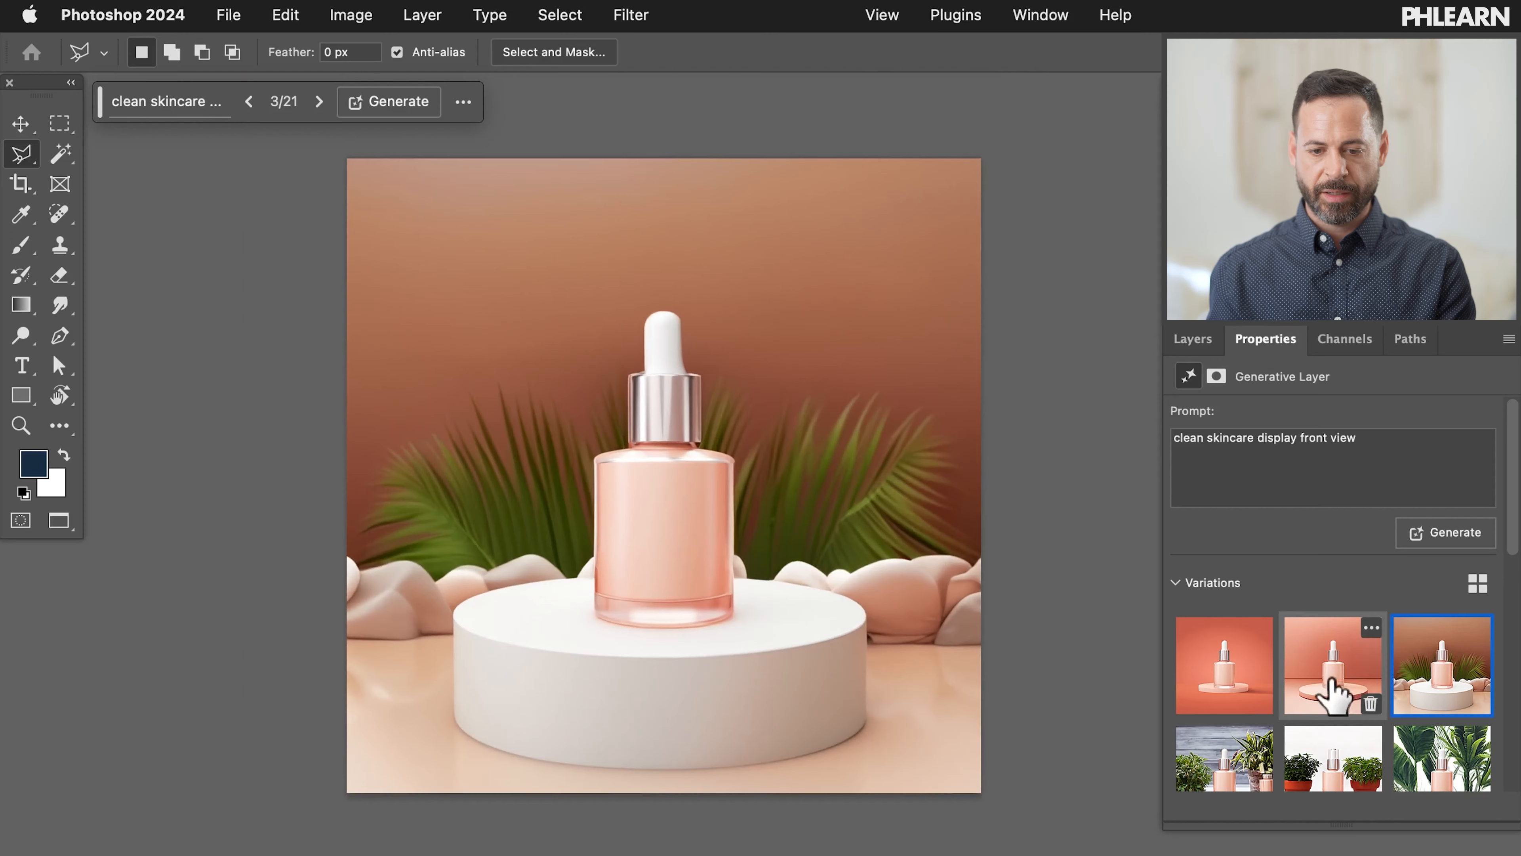
pyautogui.click(1330, 677)
pyautogui.click(1407, 696)
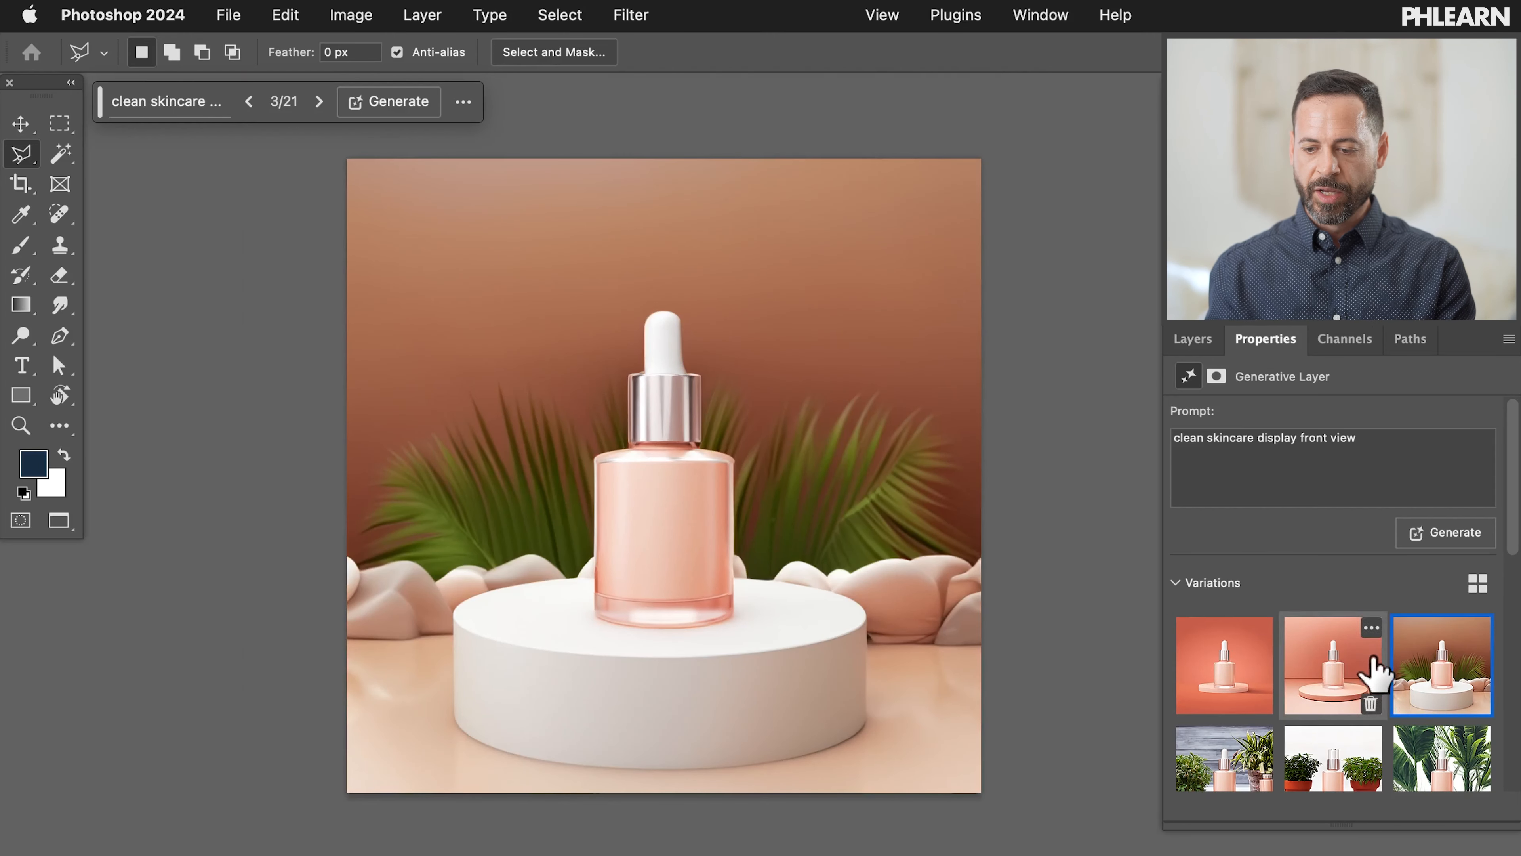
# Step: Browse the earlier wood and marble variations and select the white marble scene with a square marble slab behind the bottle
pyautogui.scroll(-3, 1375, 664)
pyautogui.scroll(-5, 1375, 671)
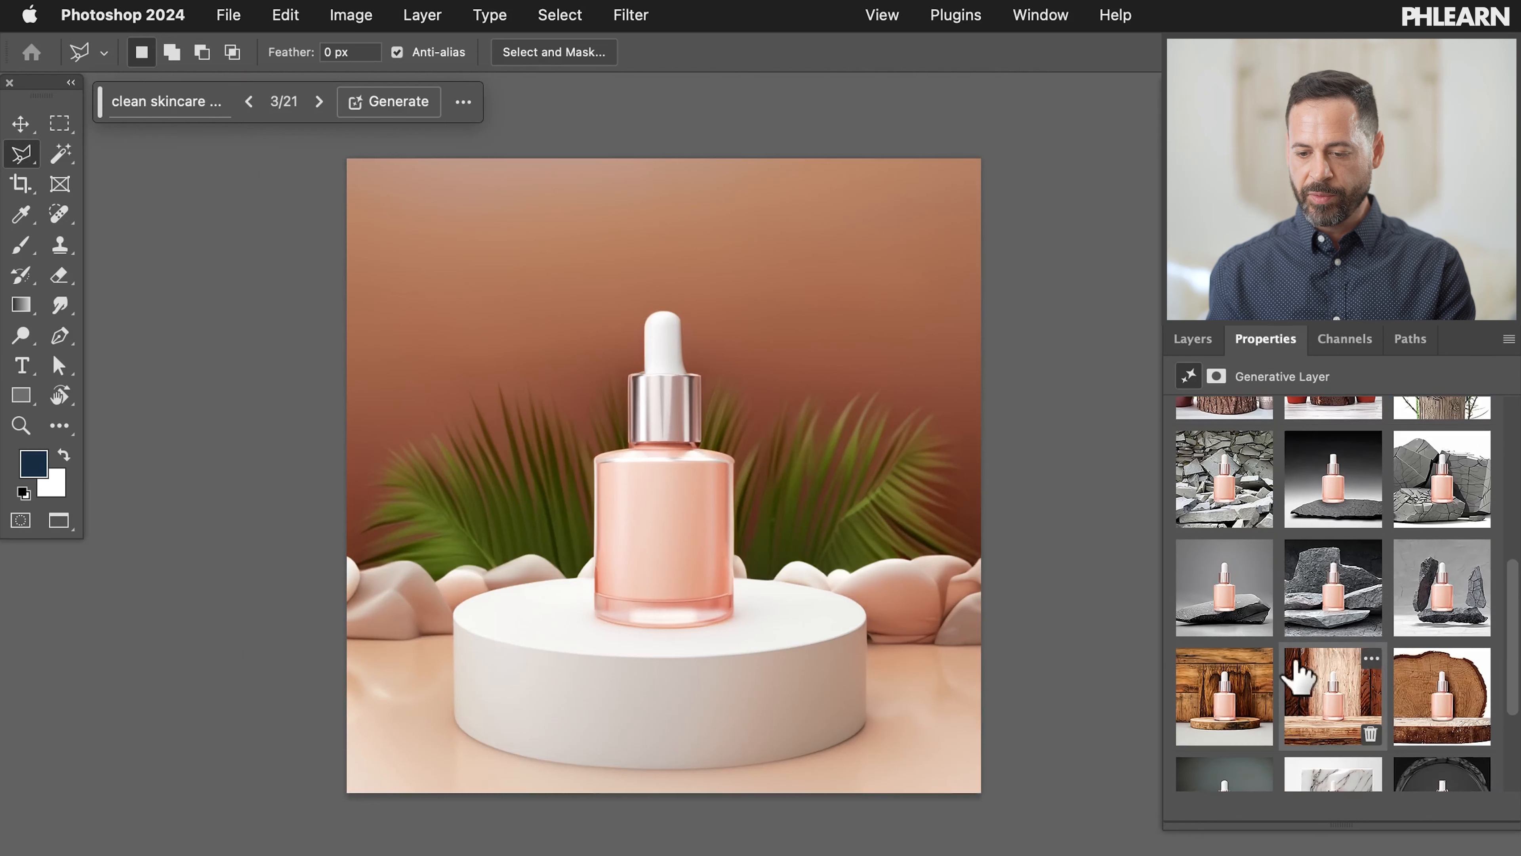
pyautogui.scroll(-3, 1294, 678)
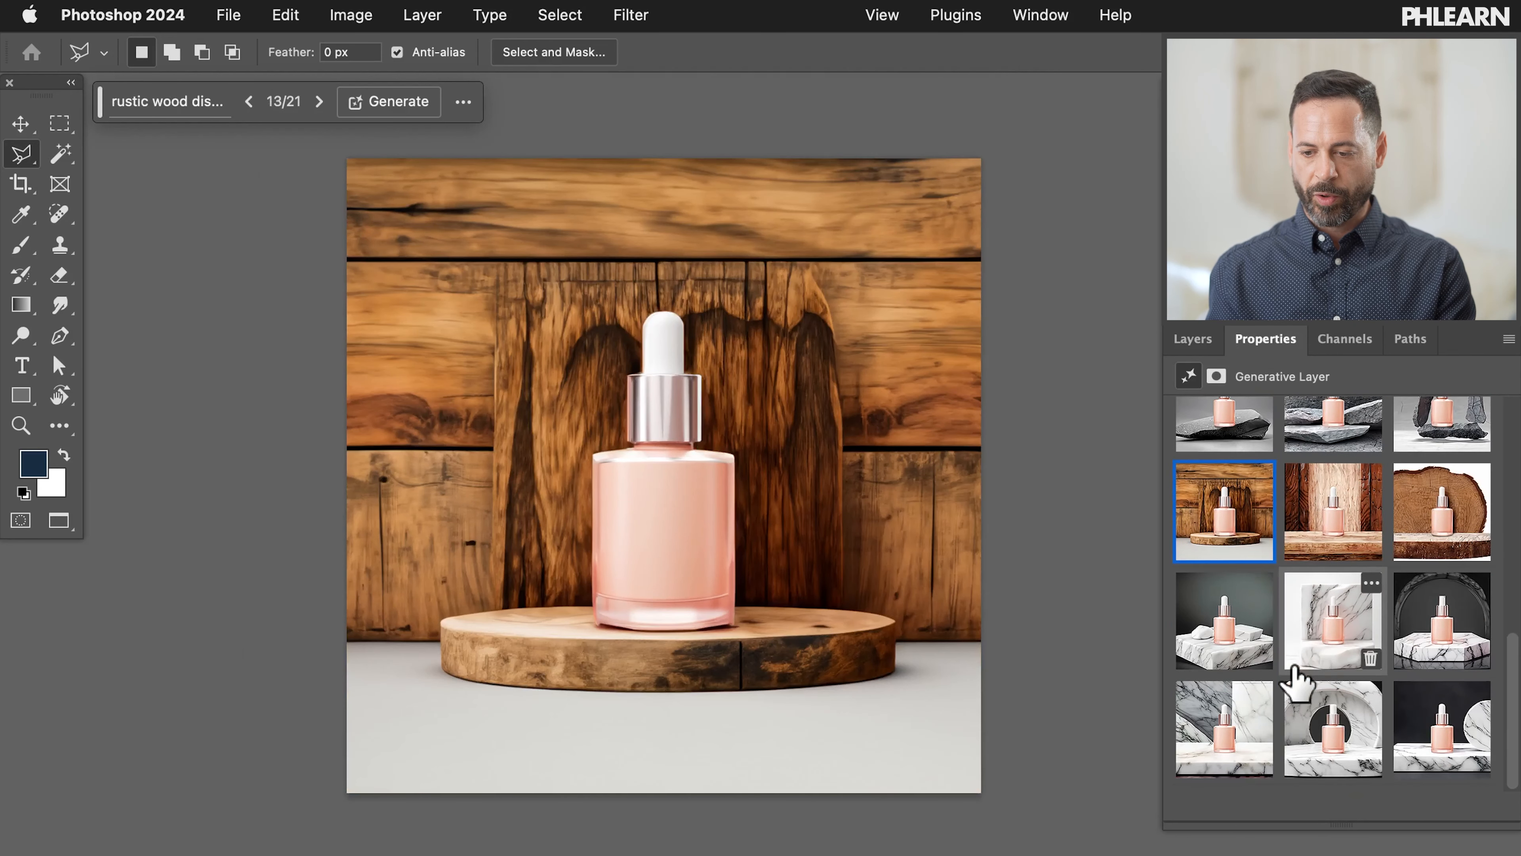
pyautogui.click(1432, 636)
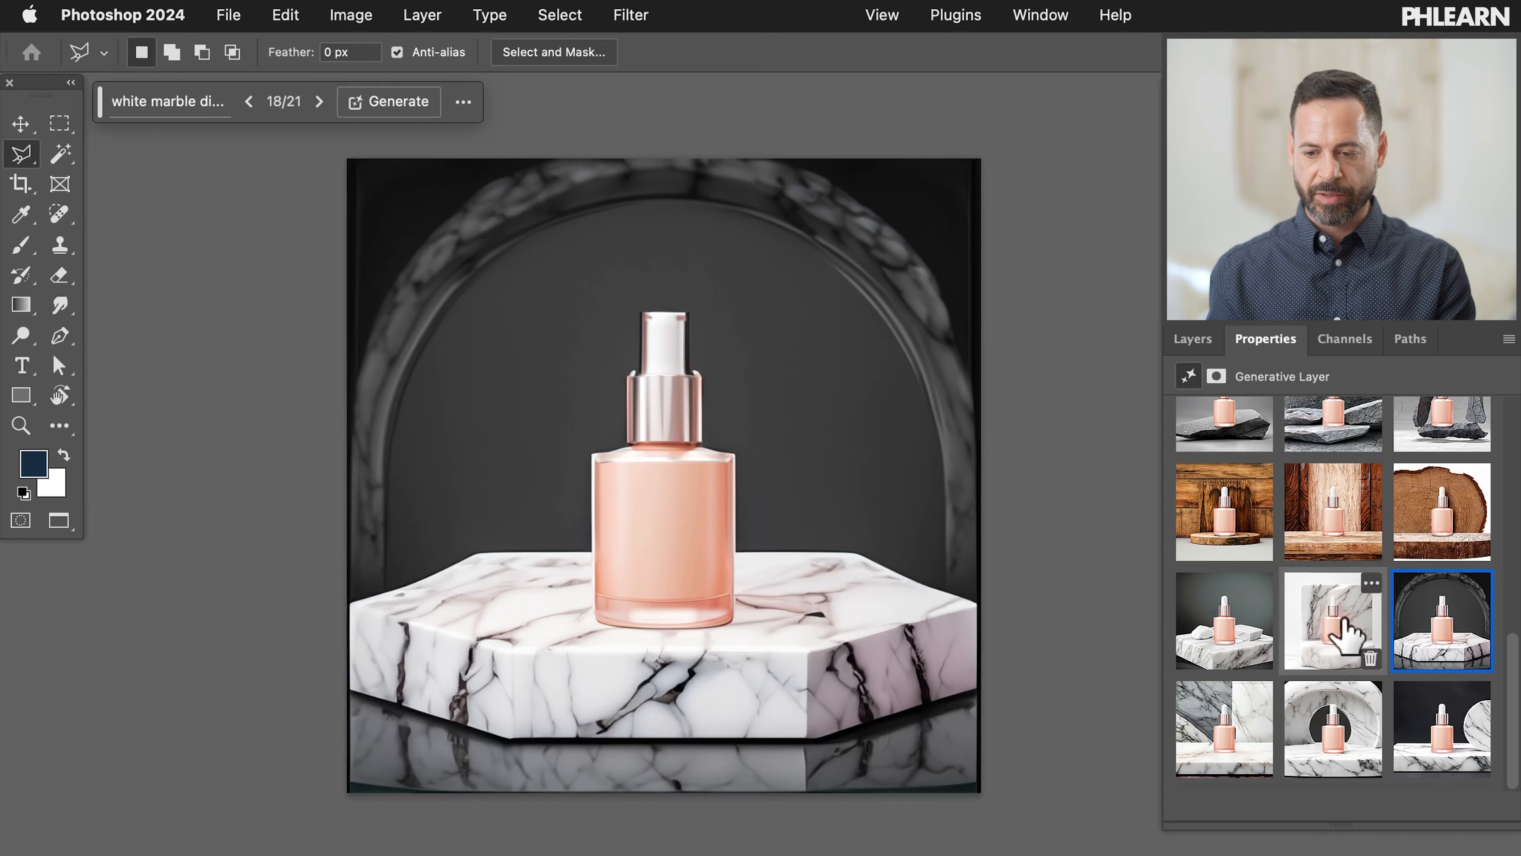
pyautogui.click(1330, 628)
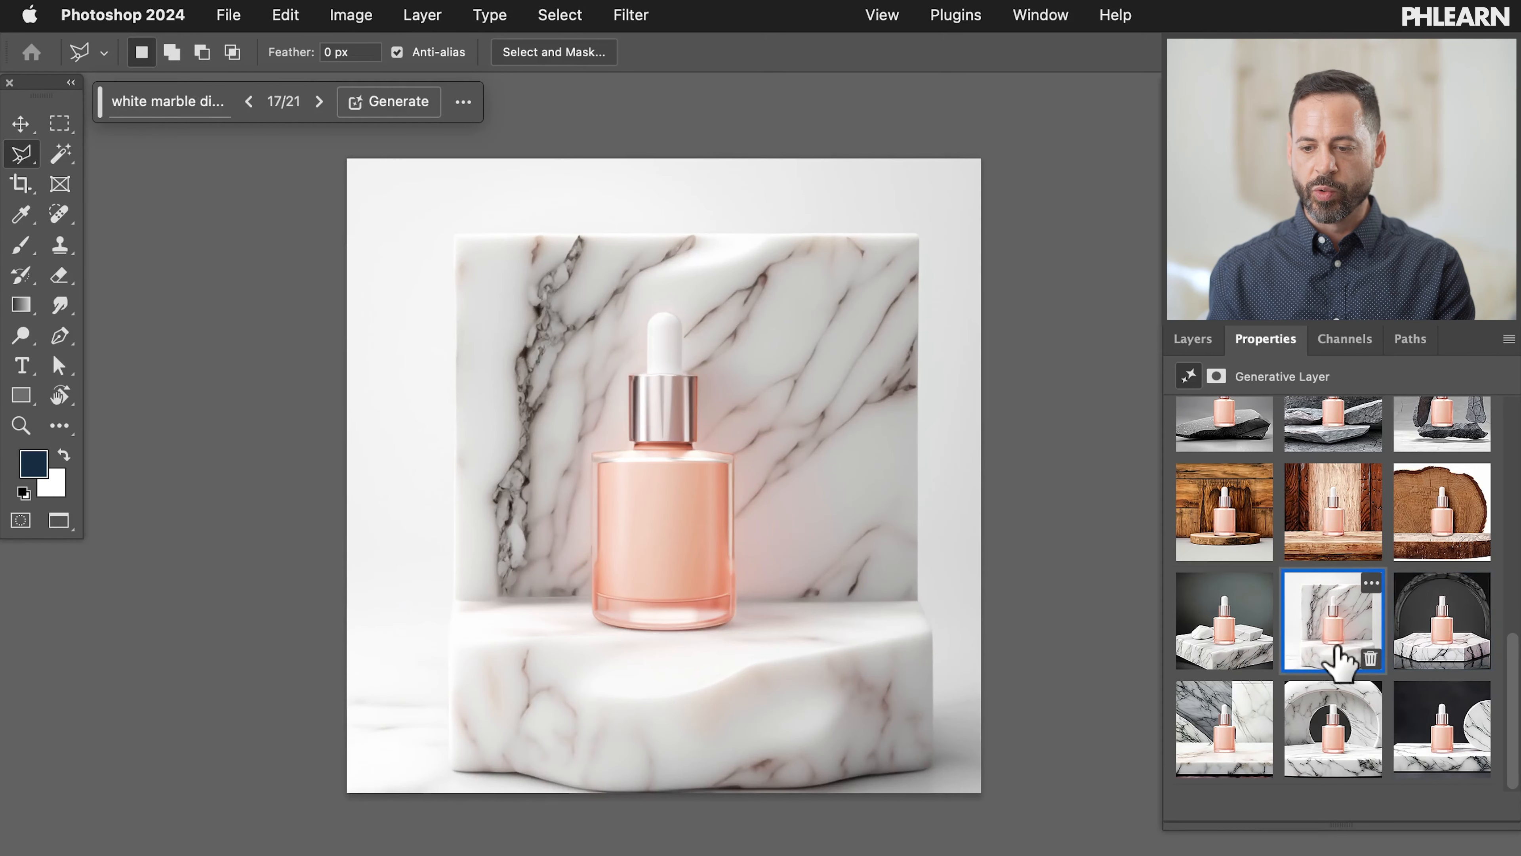
# Step: Add a new blank layer above the white marble generative layer
pyautogui.scroll(3, 1339, 659)
pyautogui.click(1194, 340)
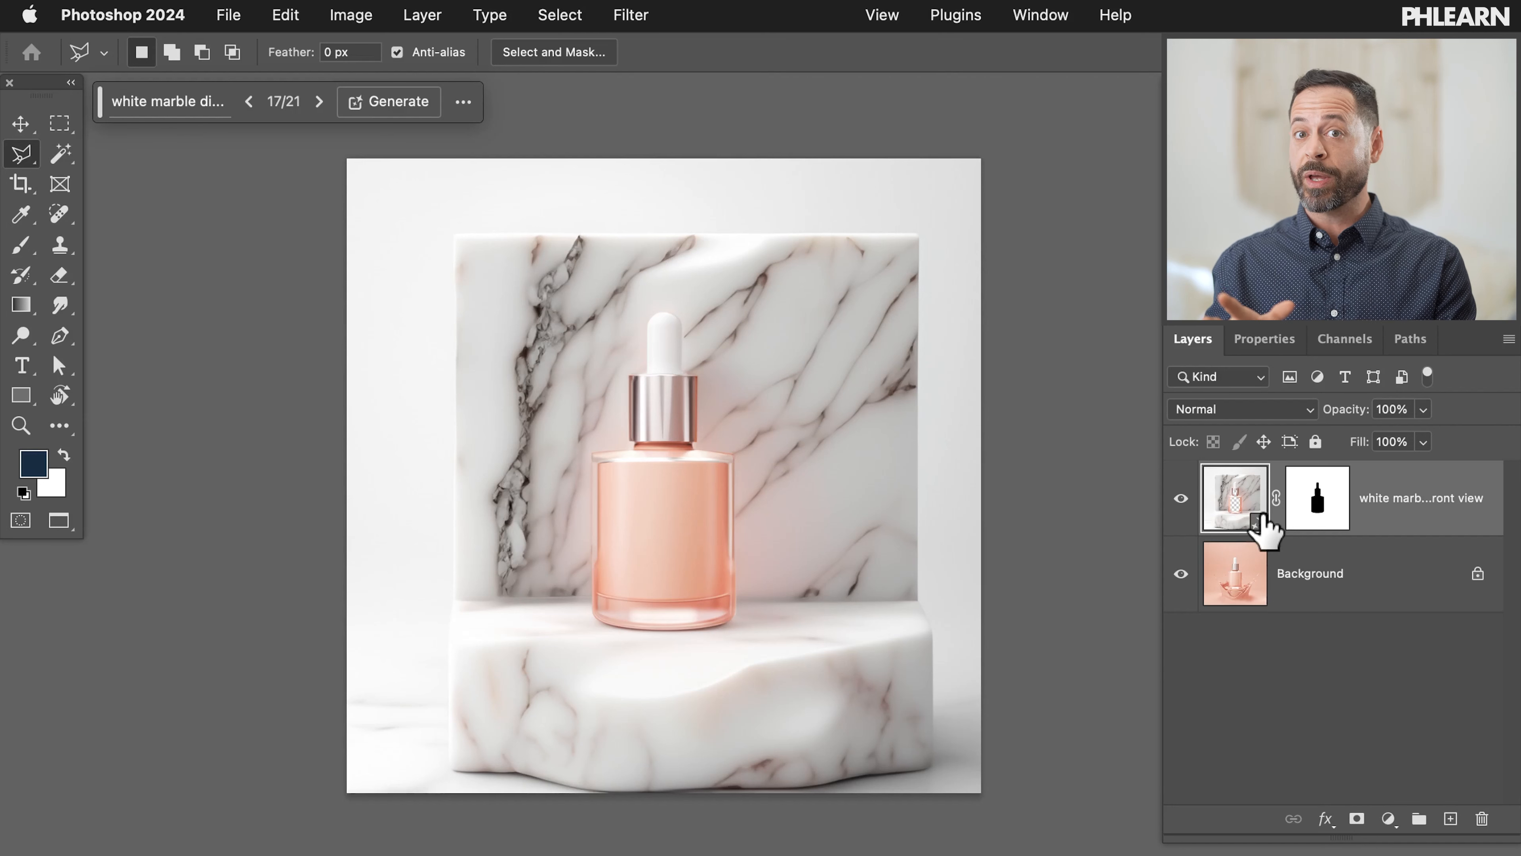
pyautogui.click(1452, 820)
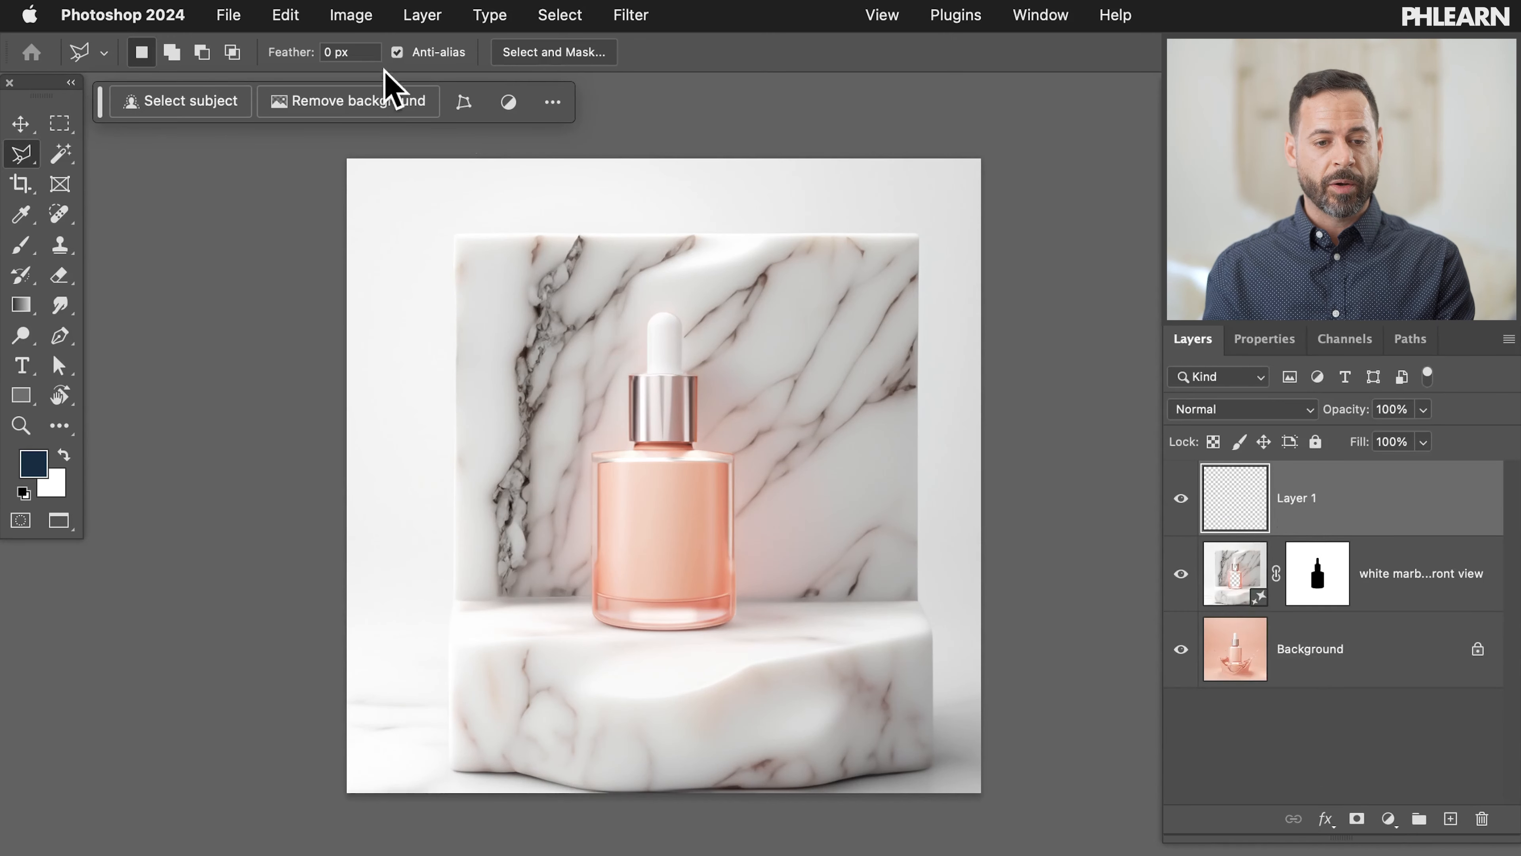
# Step: Use Apply Image to copy the merged RGB image onto the new layer, and hide that layer
pyautogui.click(358, 18)
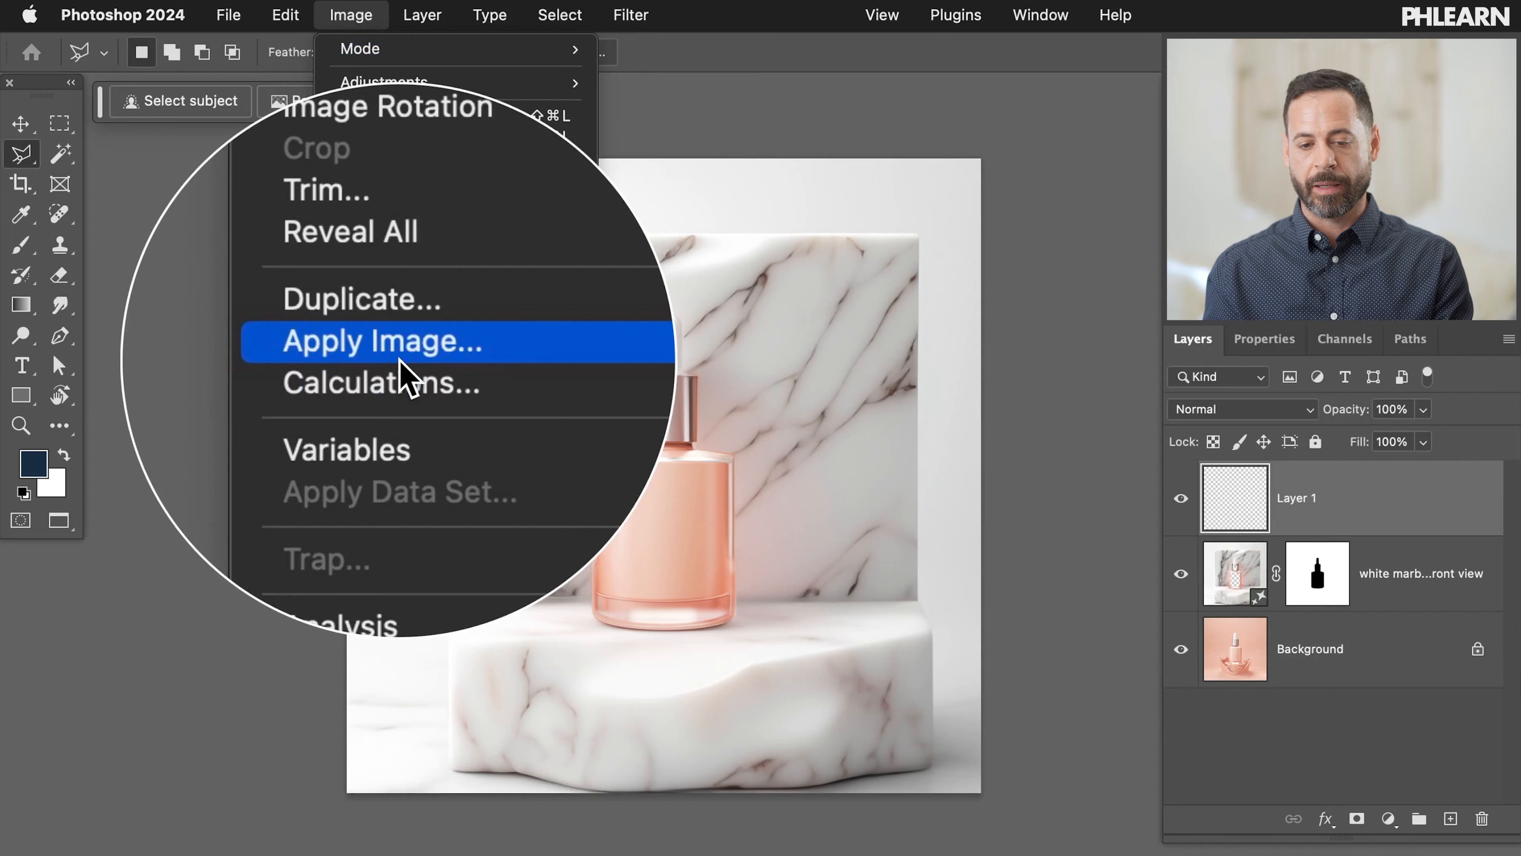
pyautogui.click(403, 375)
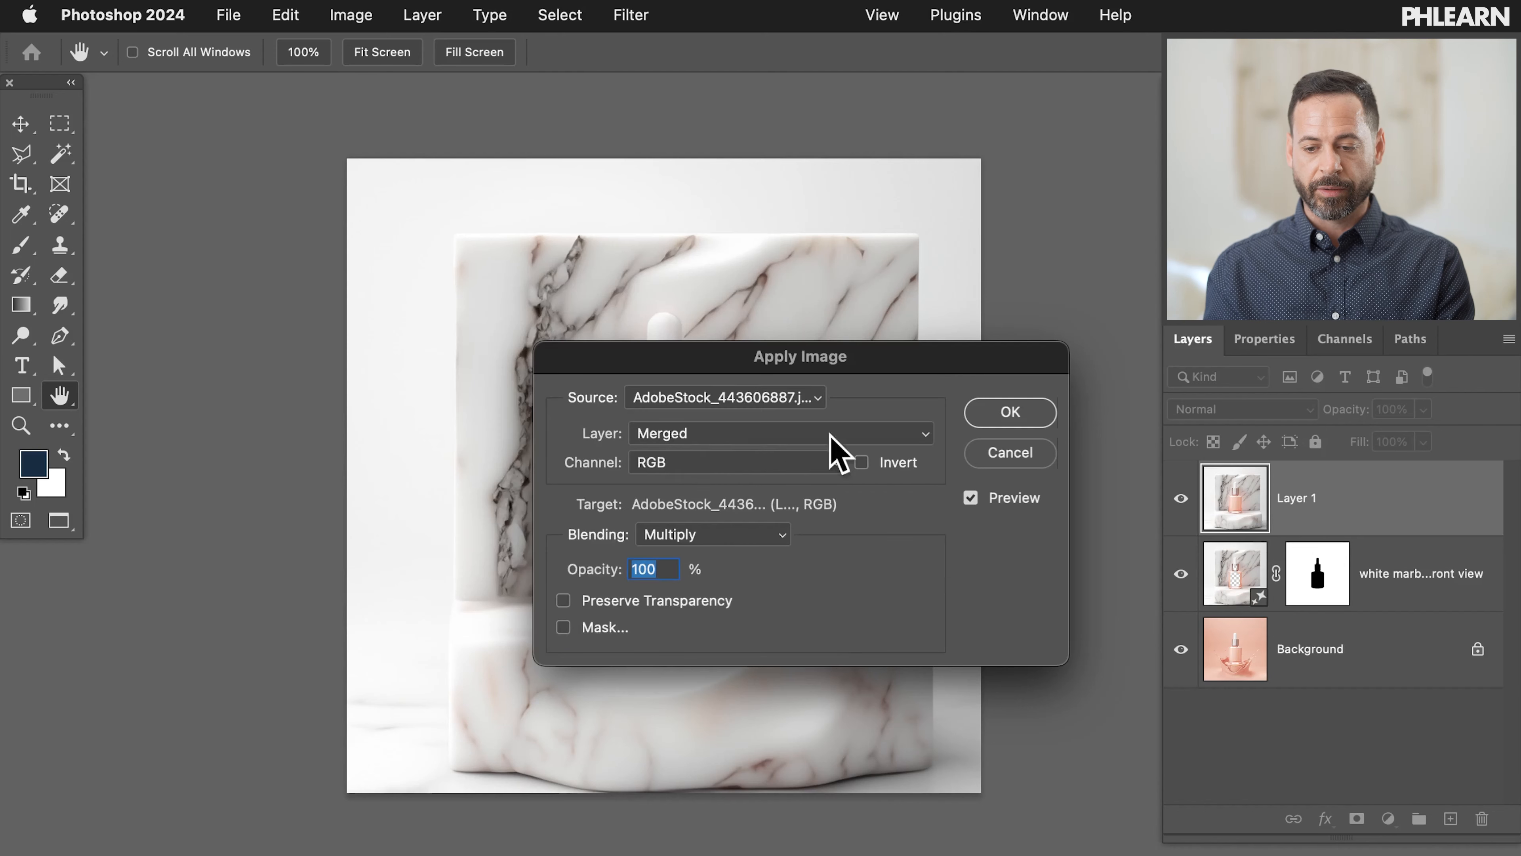
pyautogui.click(1009, 419)
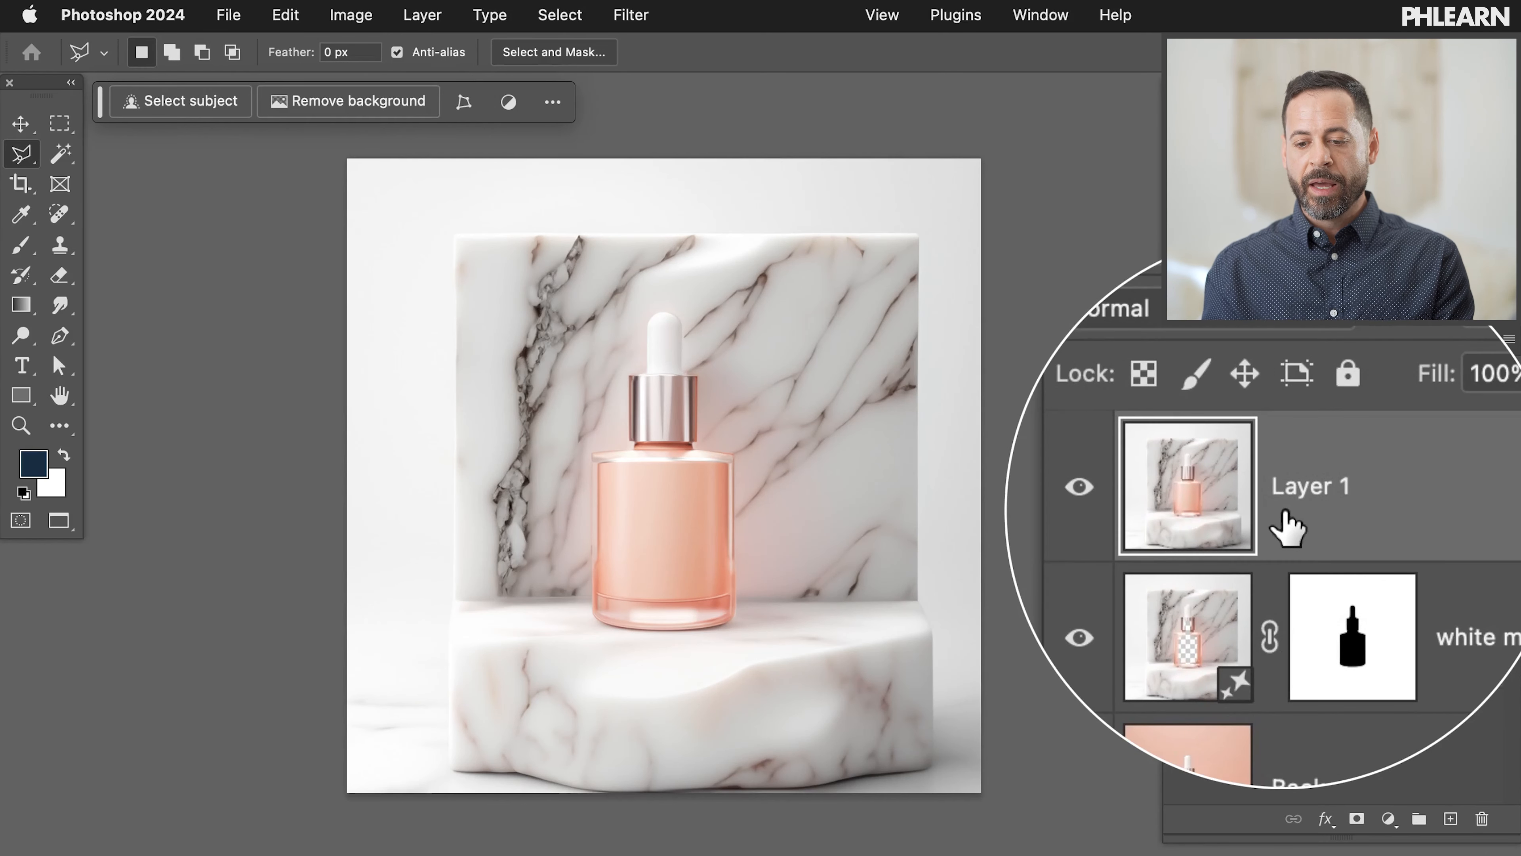
pyautogui.click(1183, 498)
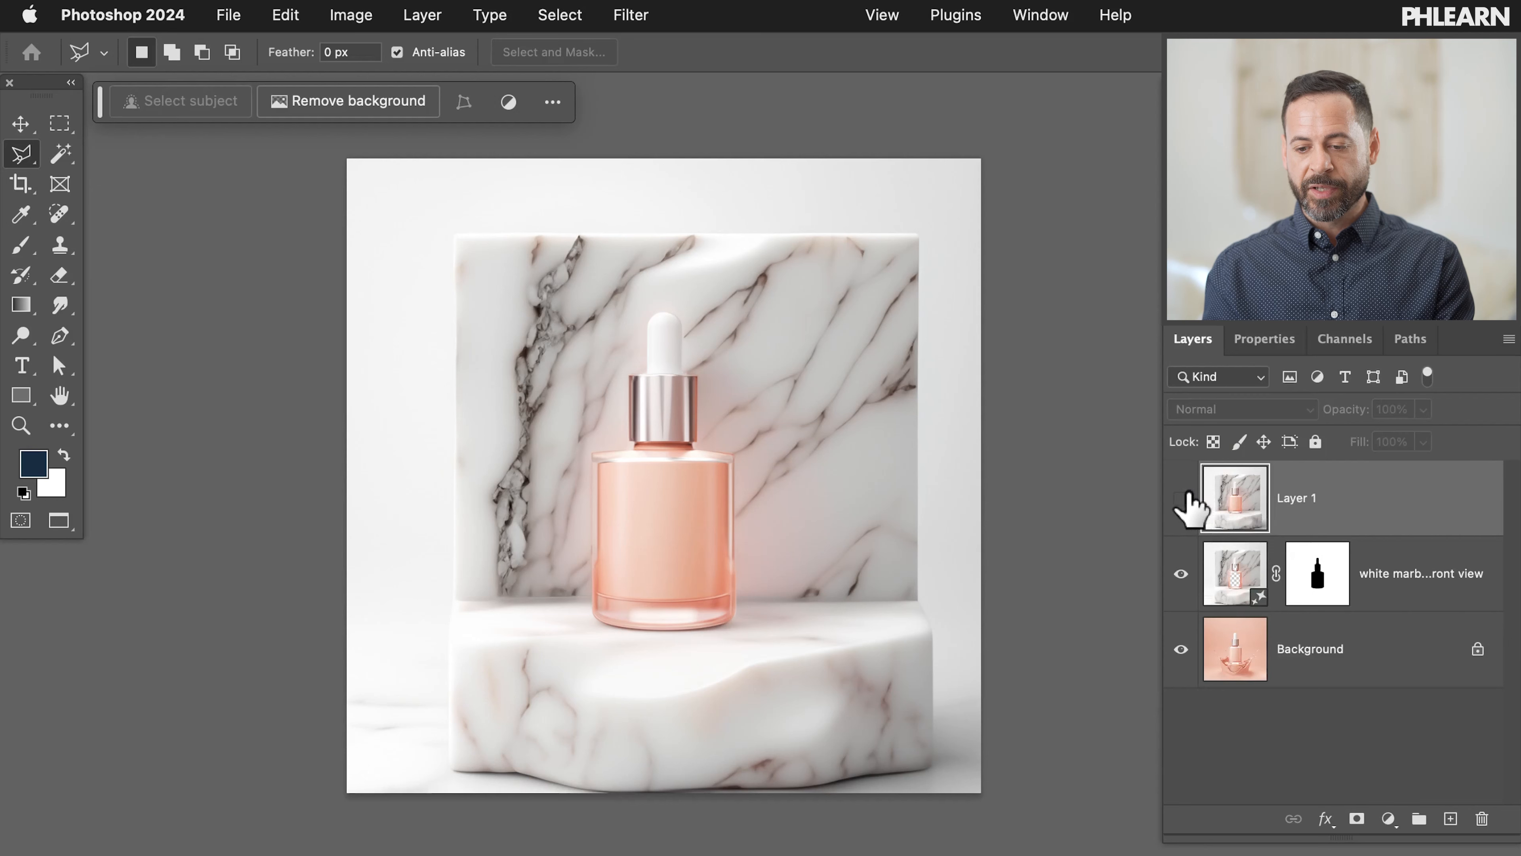
# Step: Switch the generative layer to the rustic wood variation with vertical planks behind the bottle
pyautogui.click(1221, 560)
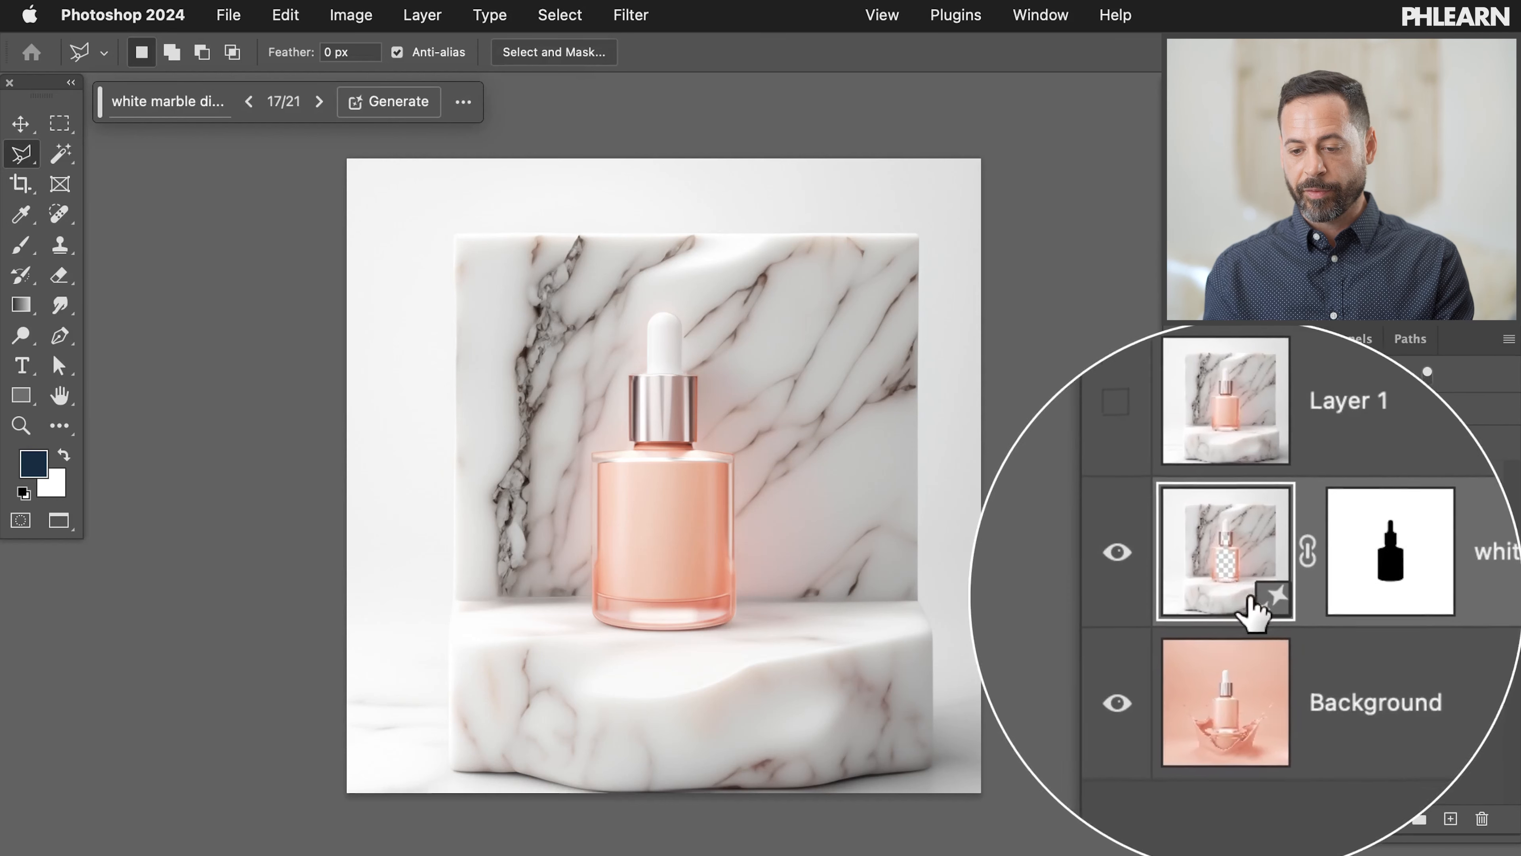
pyautogui.click(1266, 342)
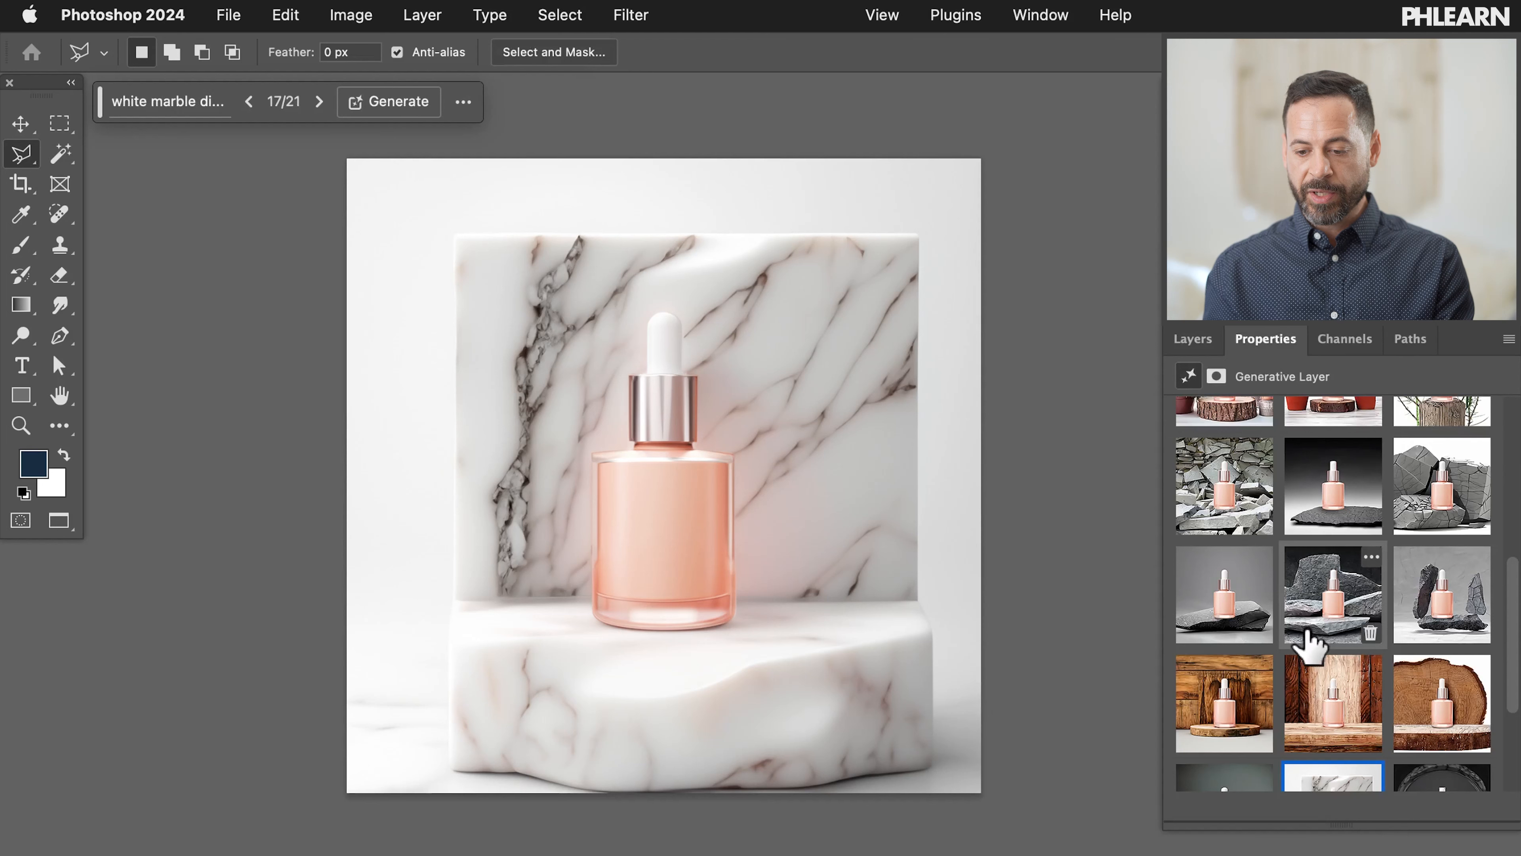
pyautogui.scroll(-3, 1309, 644)
pyautogui.scroll(2, 1308, 645)
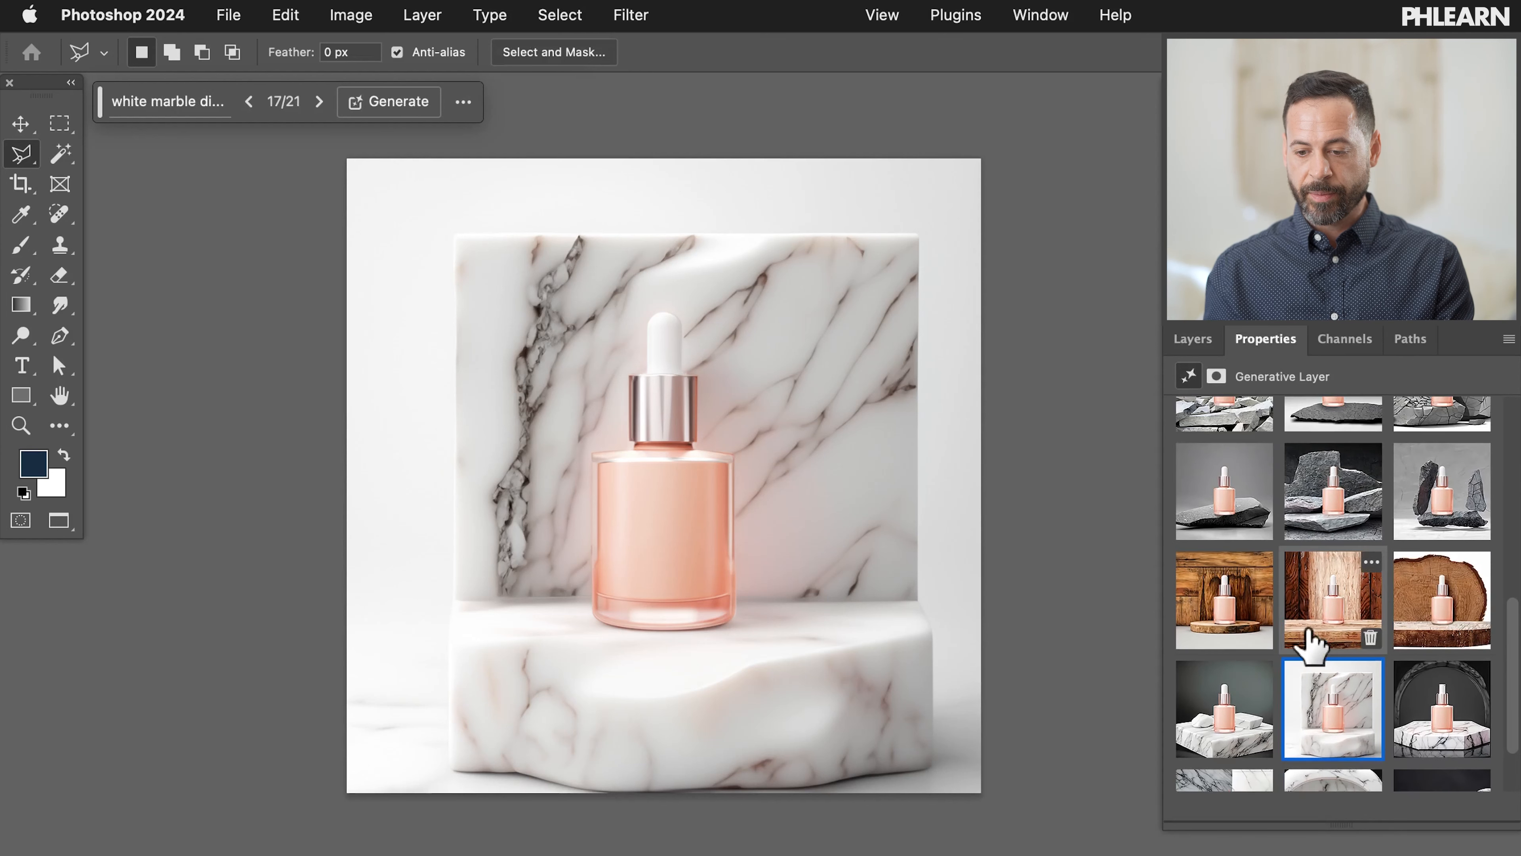
pyautogui.click(1341, 608)
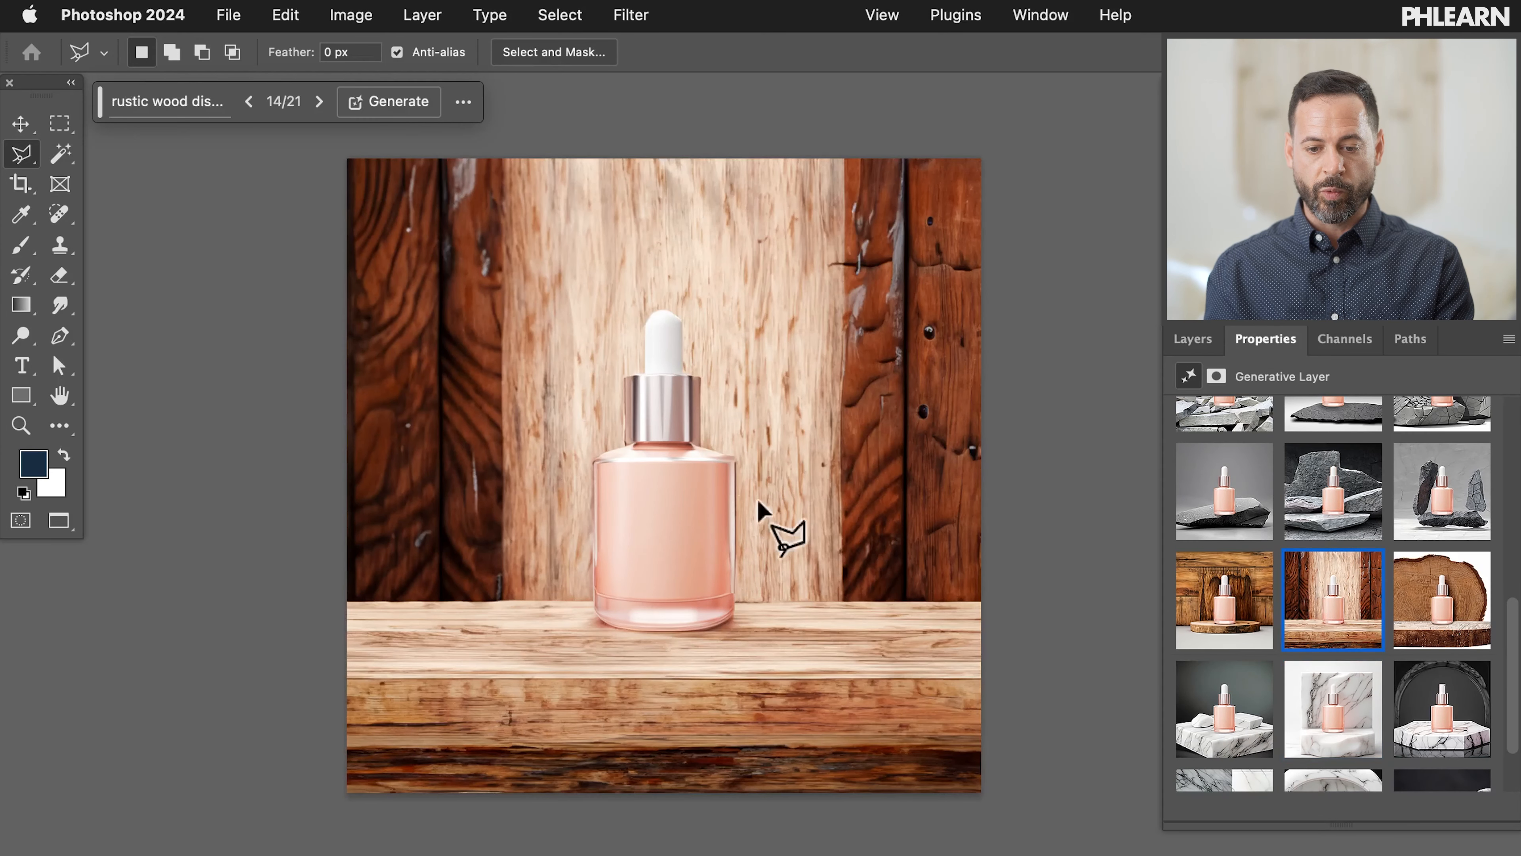
# Step: Stamp the merged rustic wood scene onto a new layer above the generative layer with Apply Image, and hide that layer
pyautogui.click(1194, 340)
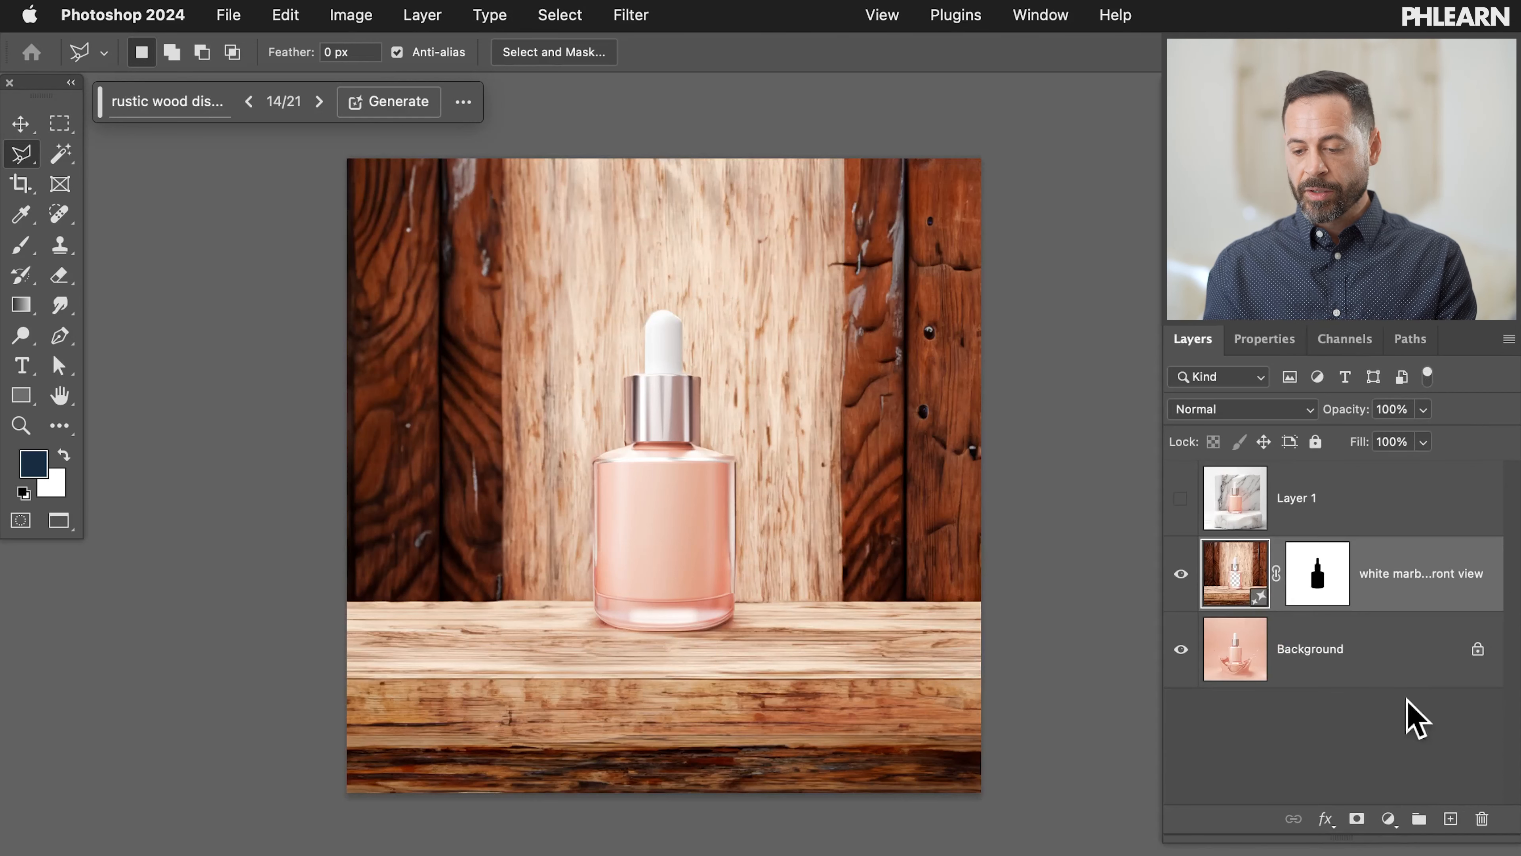
pyautogui.click(1450, 822)
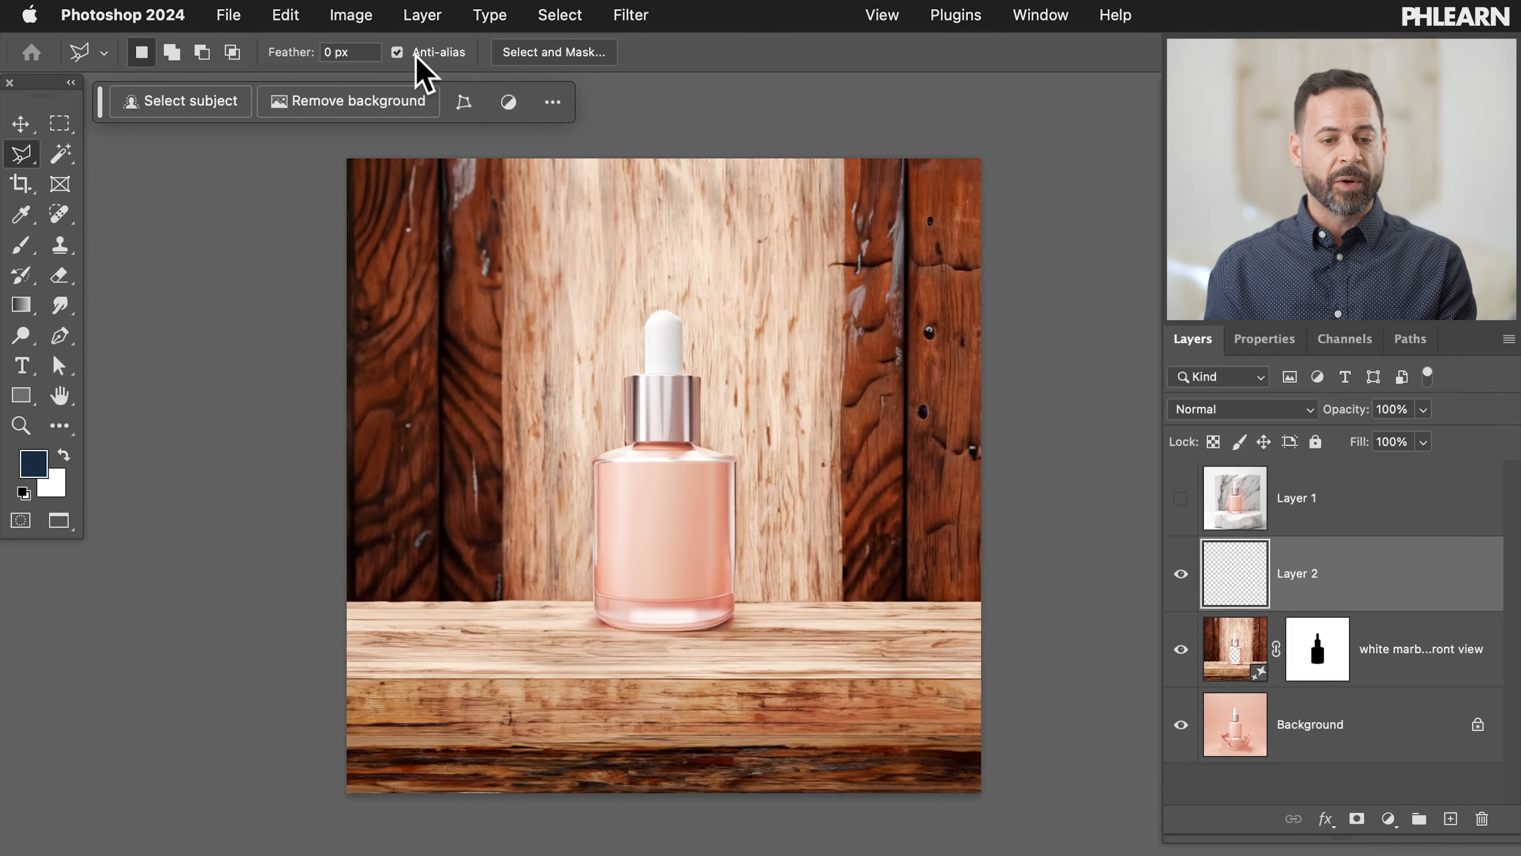
pyautogui.click(354, 16)
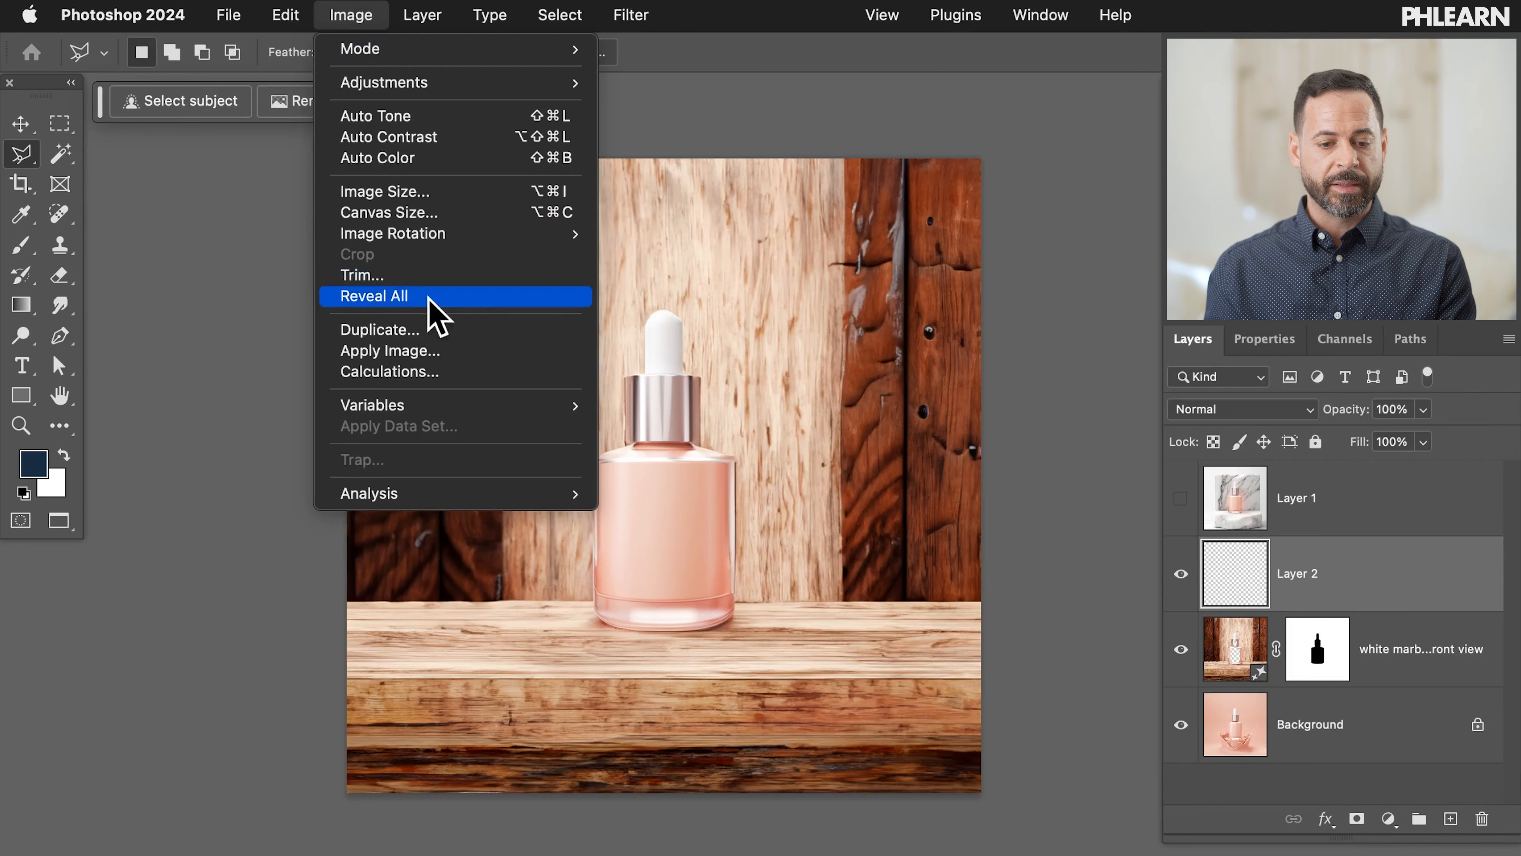
pyautogui.click(425, 362)
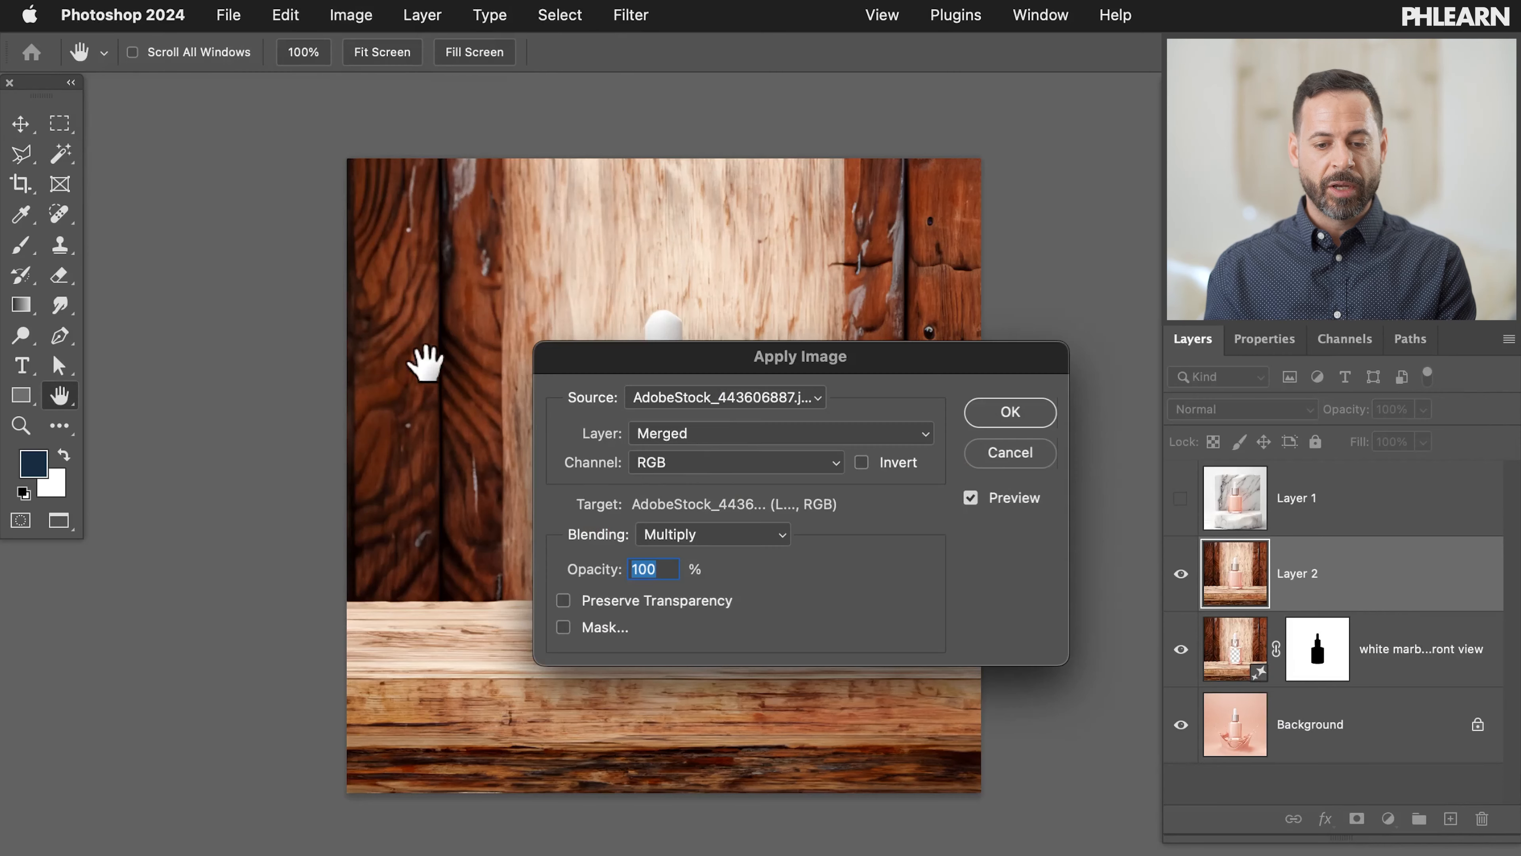
pyautogui.click(1034, 419)
pyautogui.press('l')
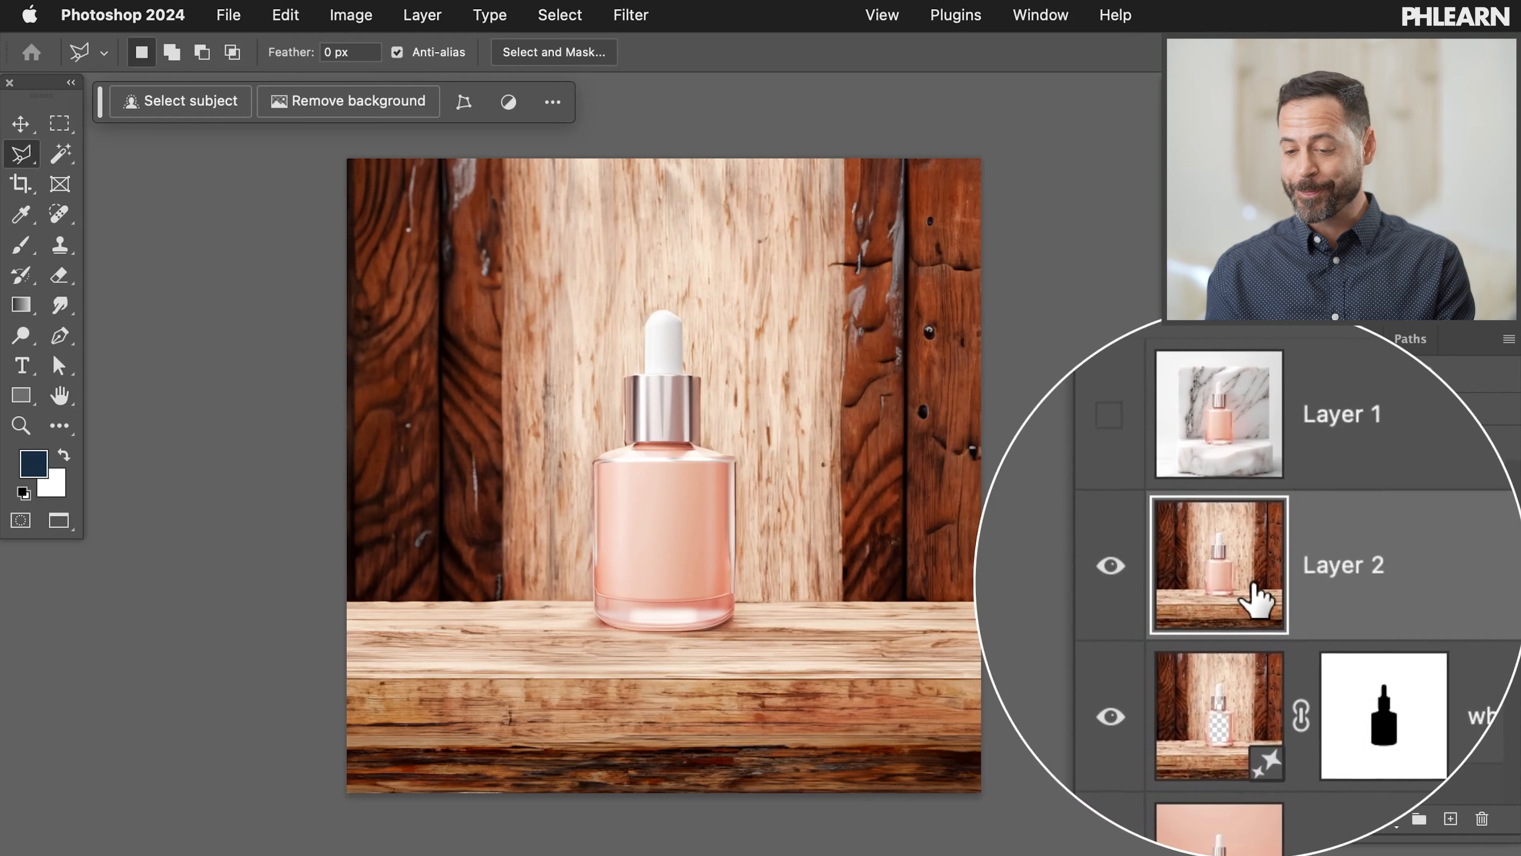
pyautogui.click(1180, 573)
# Step: Switch the generative layer to the broken stone variation with large cracked rocks against a white background
pyautogui.click(1216, 636)
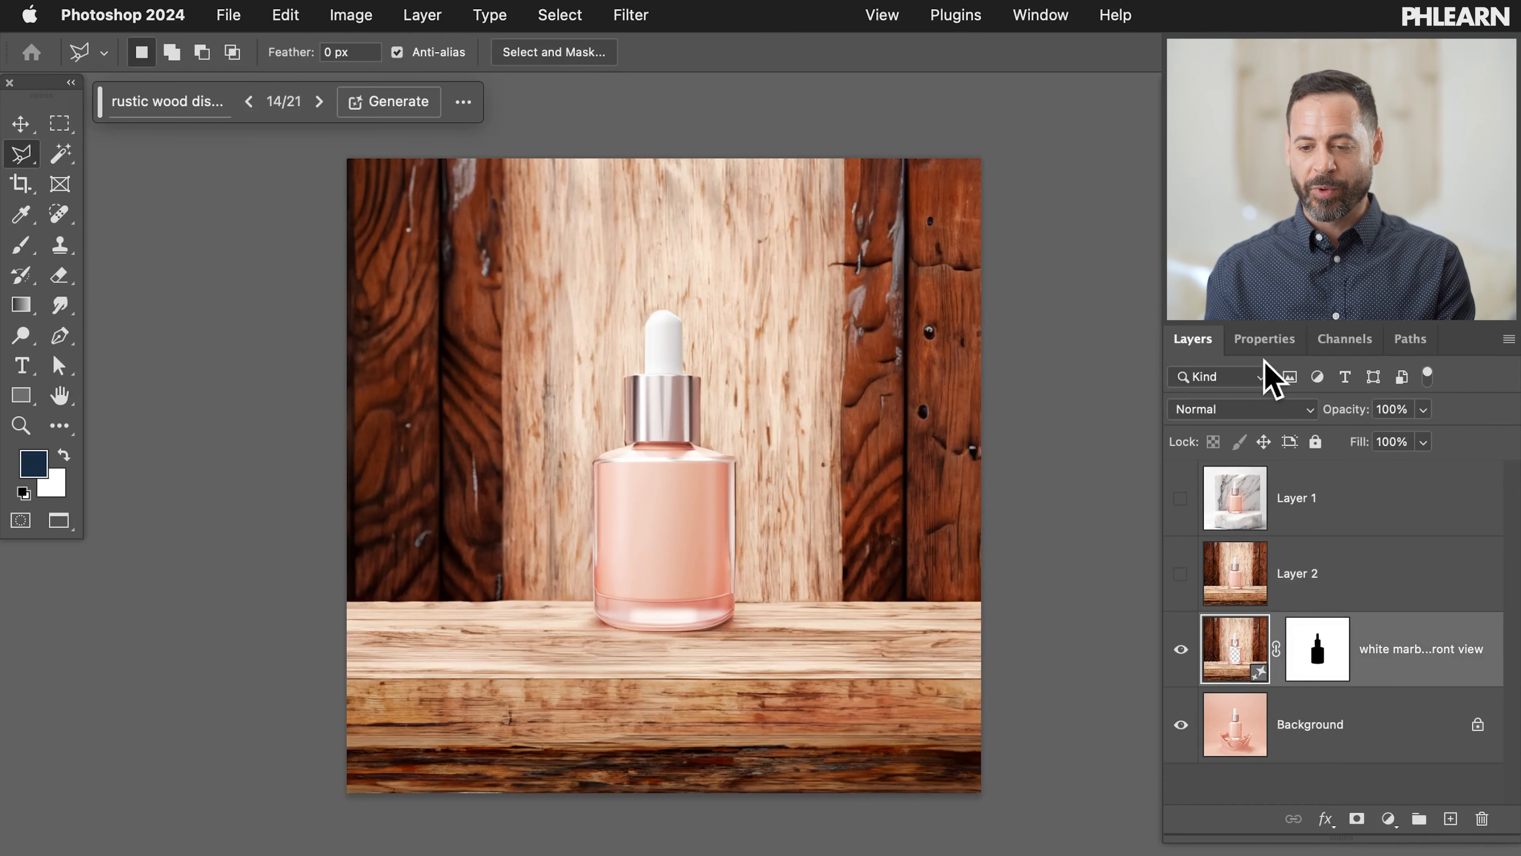
pyautogui.click(1264, 339)
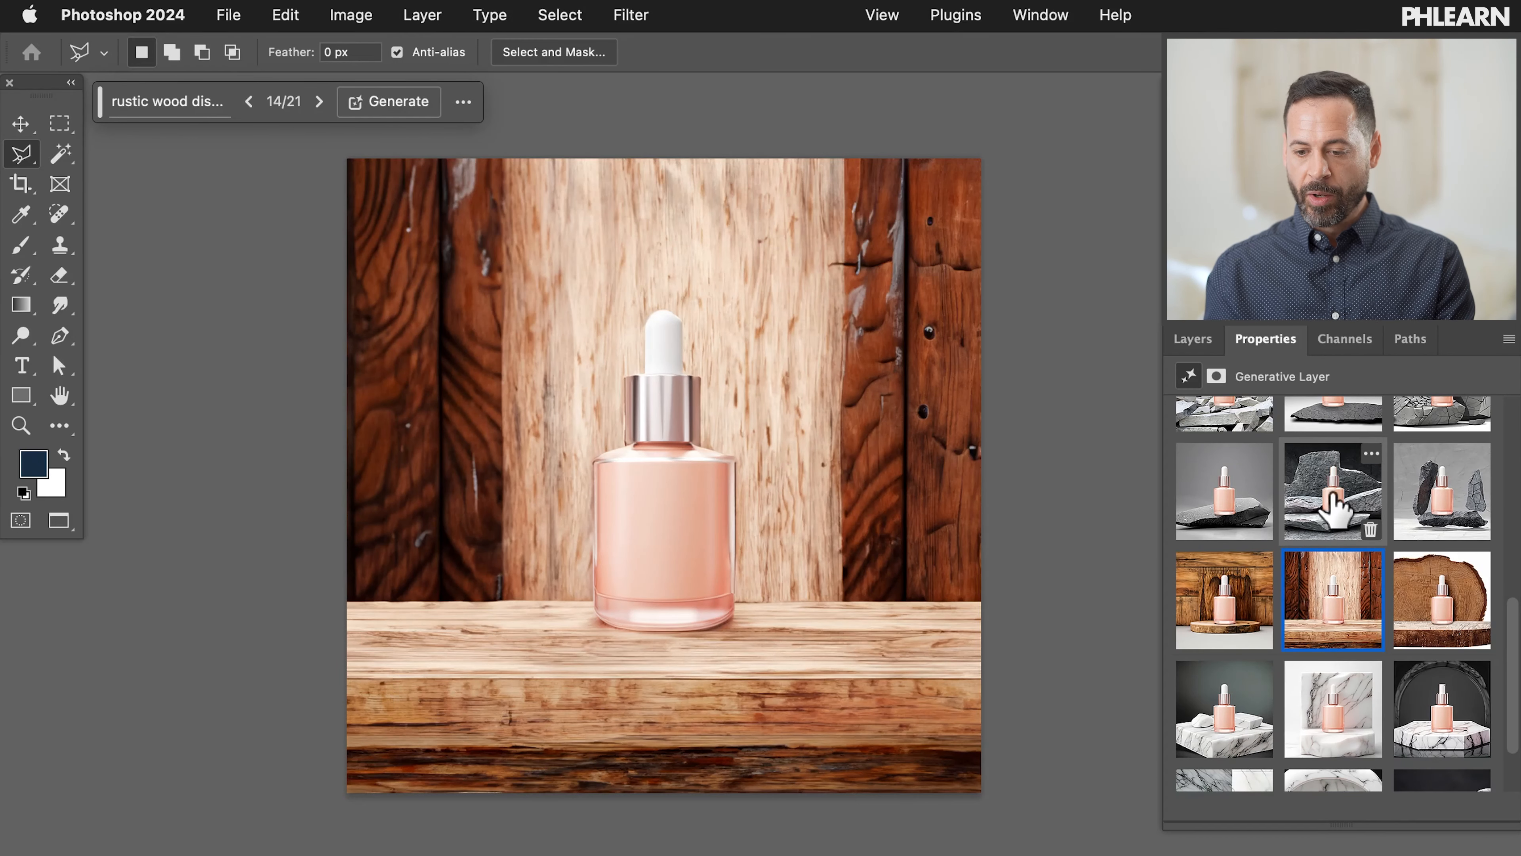
pyautogui.click(1335, 506)
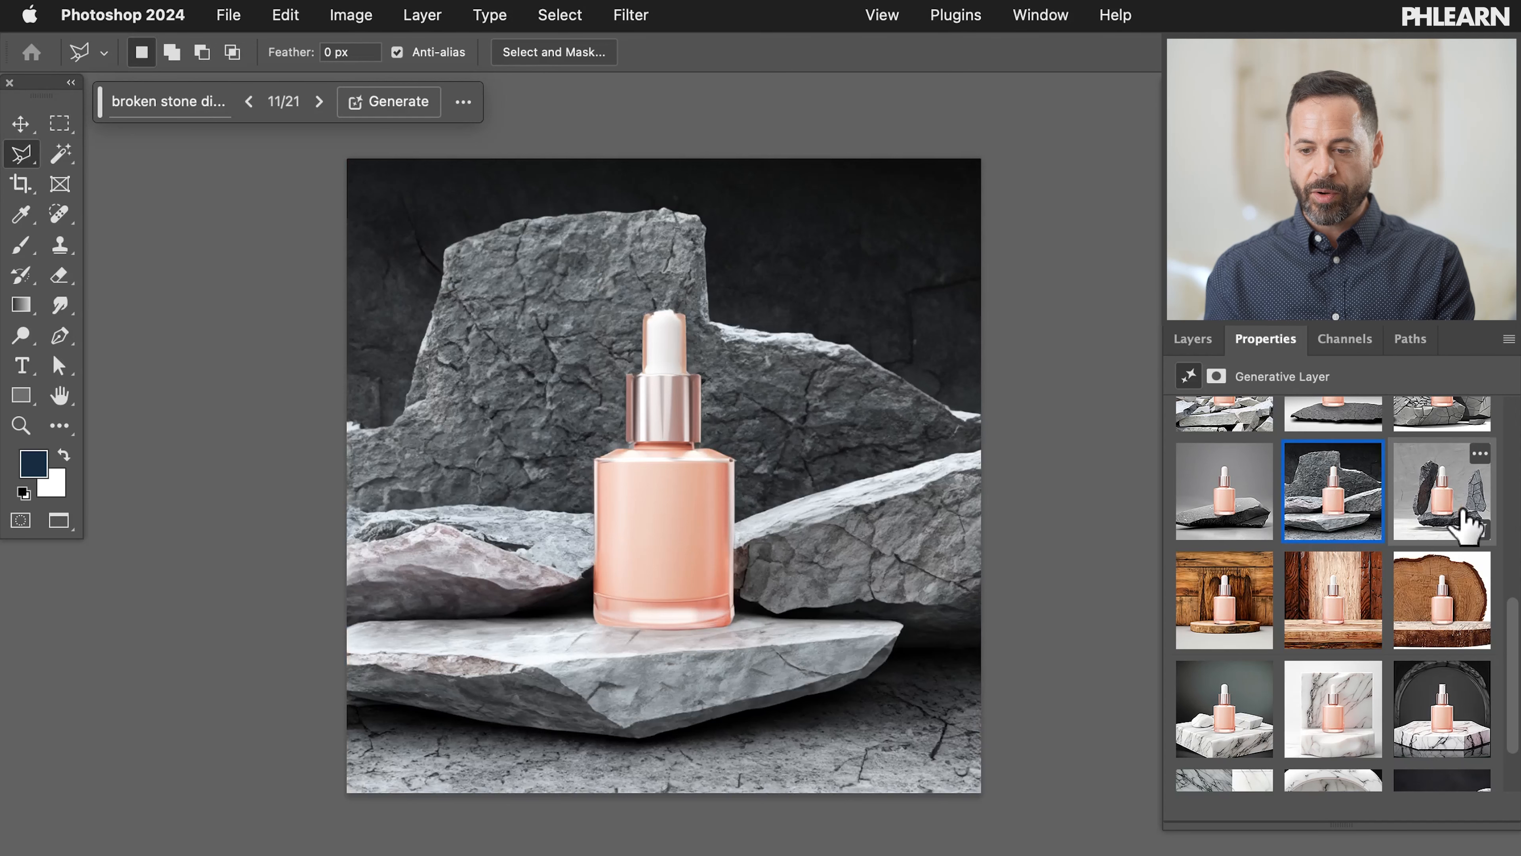
pyautogui.scroll(3, 1233, 521)
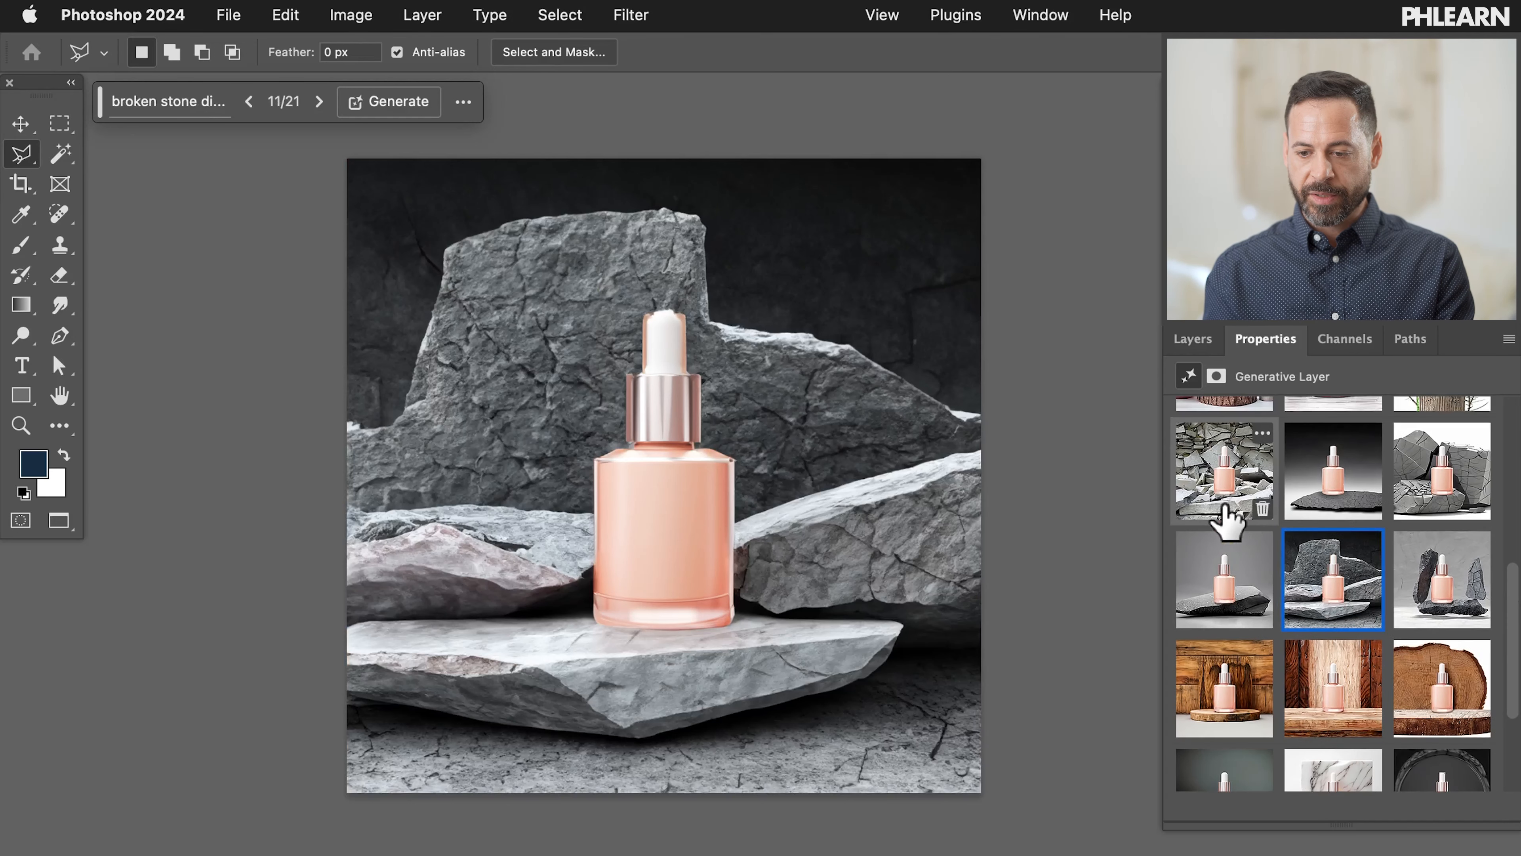
pyautogui.click(1424, 496)
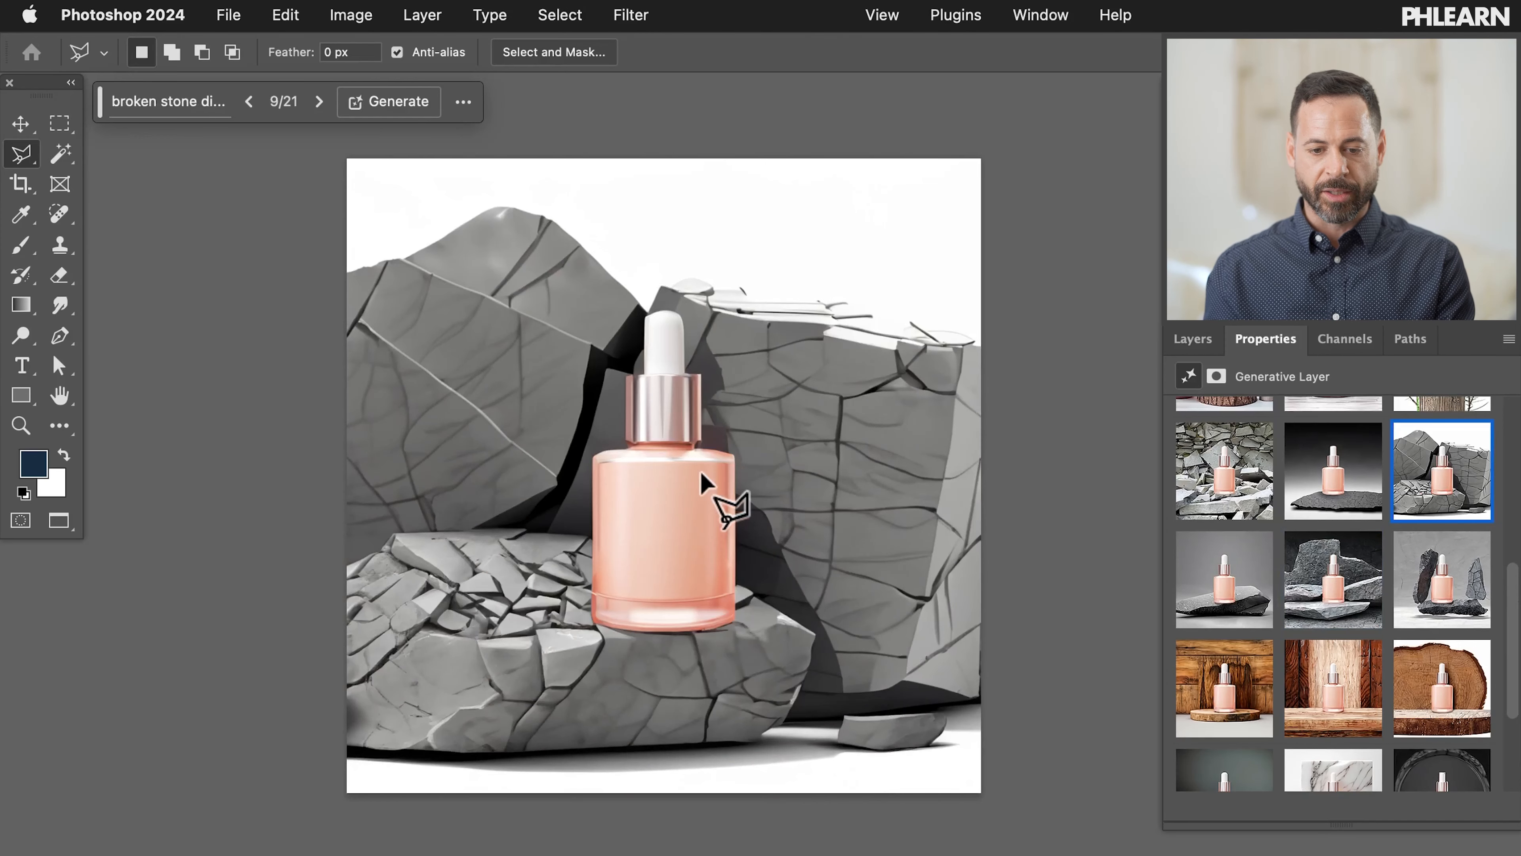
# Step: Stamp the merged broken stone scene onto a new layer above the generative layer with Apply Image, and hide that layer
pyautogui.click(1193, 338)
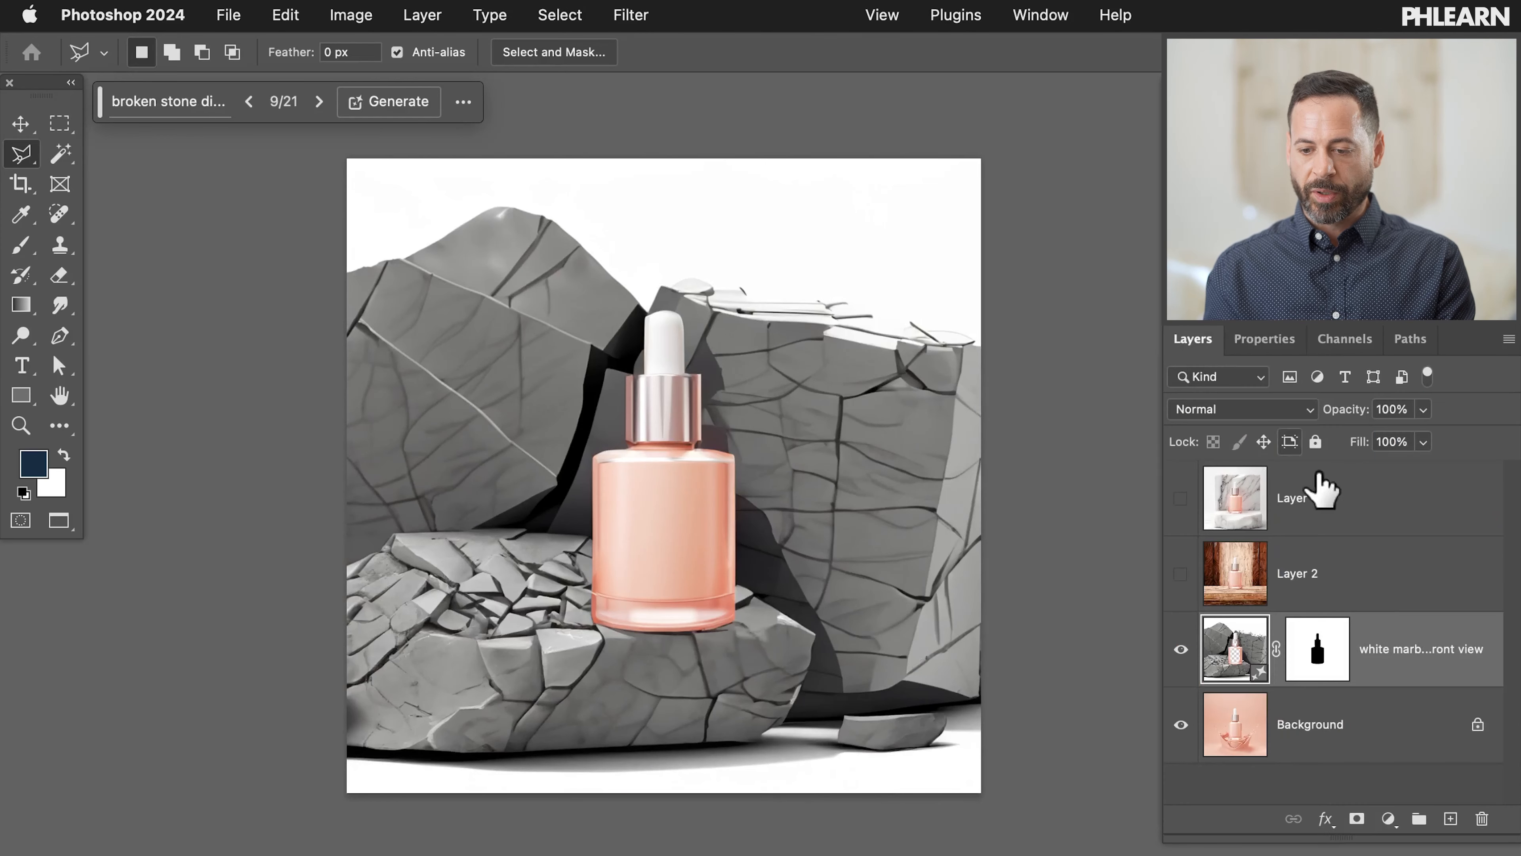
pyautogui.click(1450, 819)
pyautogui.click(359, 15)
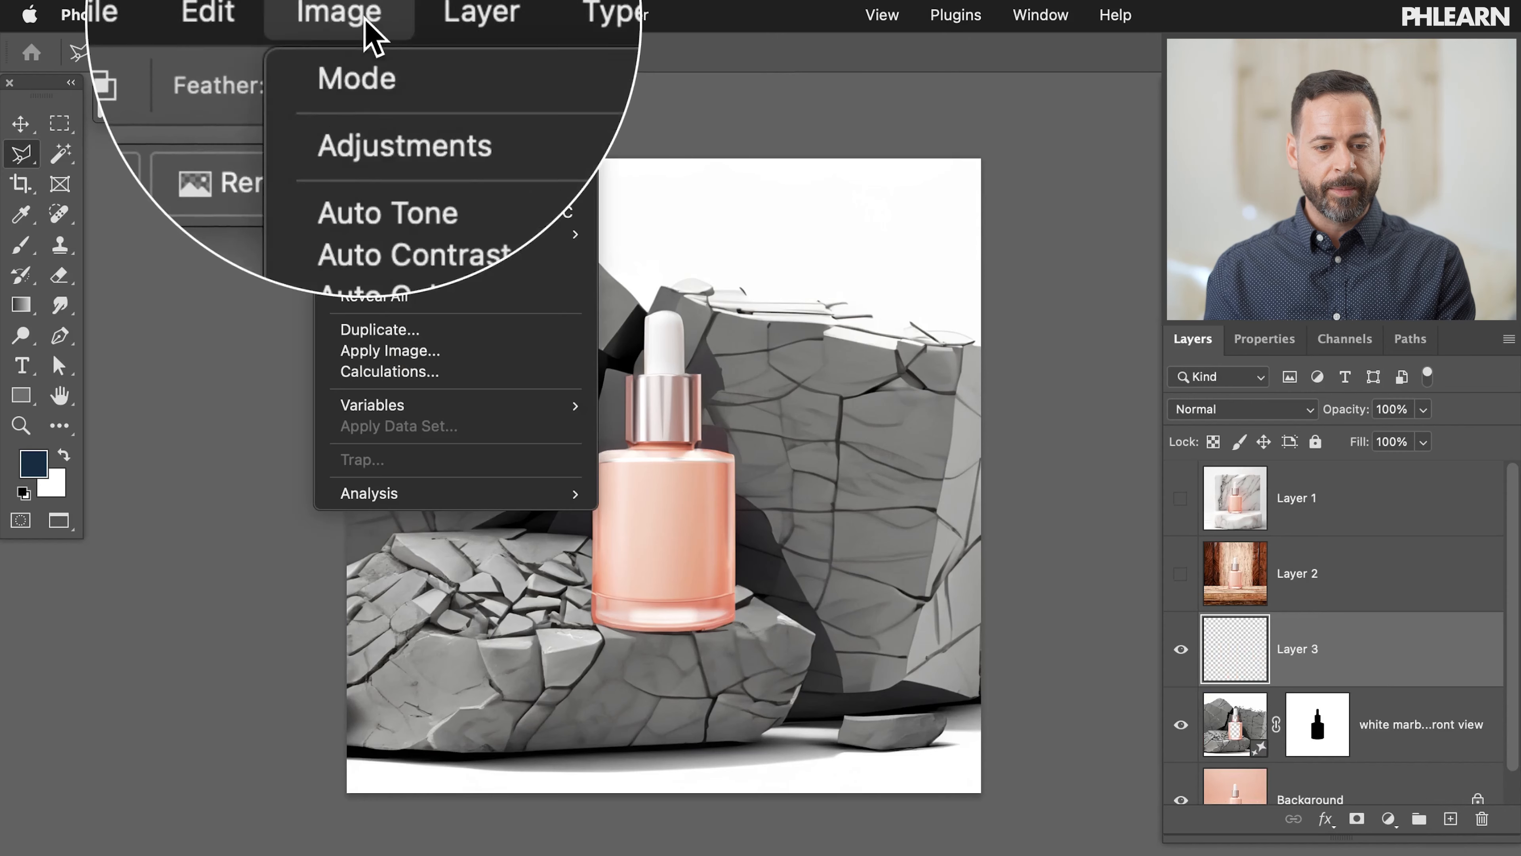
pyautogui.click(399, 359)
pyautogui.click(979, 422)
pyautogui.click(1180, 649)
# Step: Switch the generative layer to the fresh plants variation with potted plants and a log slice before grey boards
pyautogui.click(1225, 728)
pyautogui.click(1251, 342)
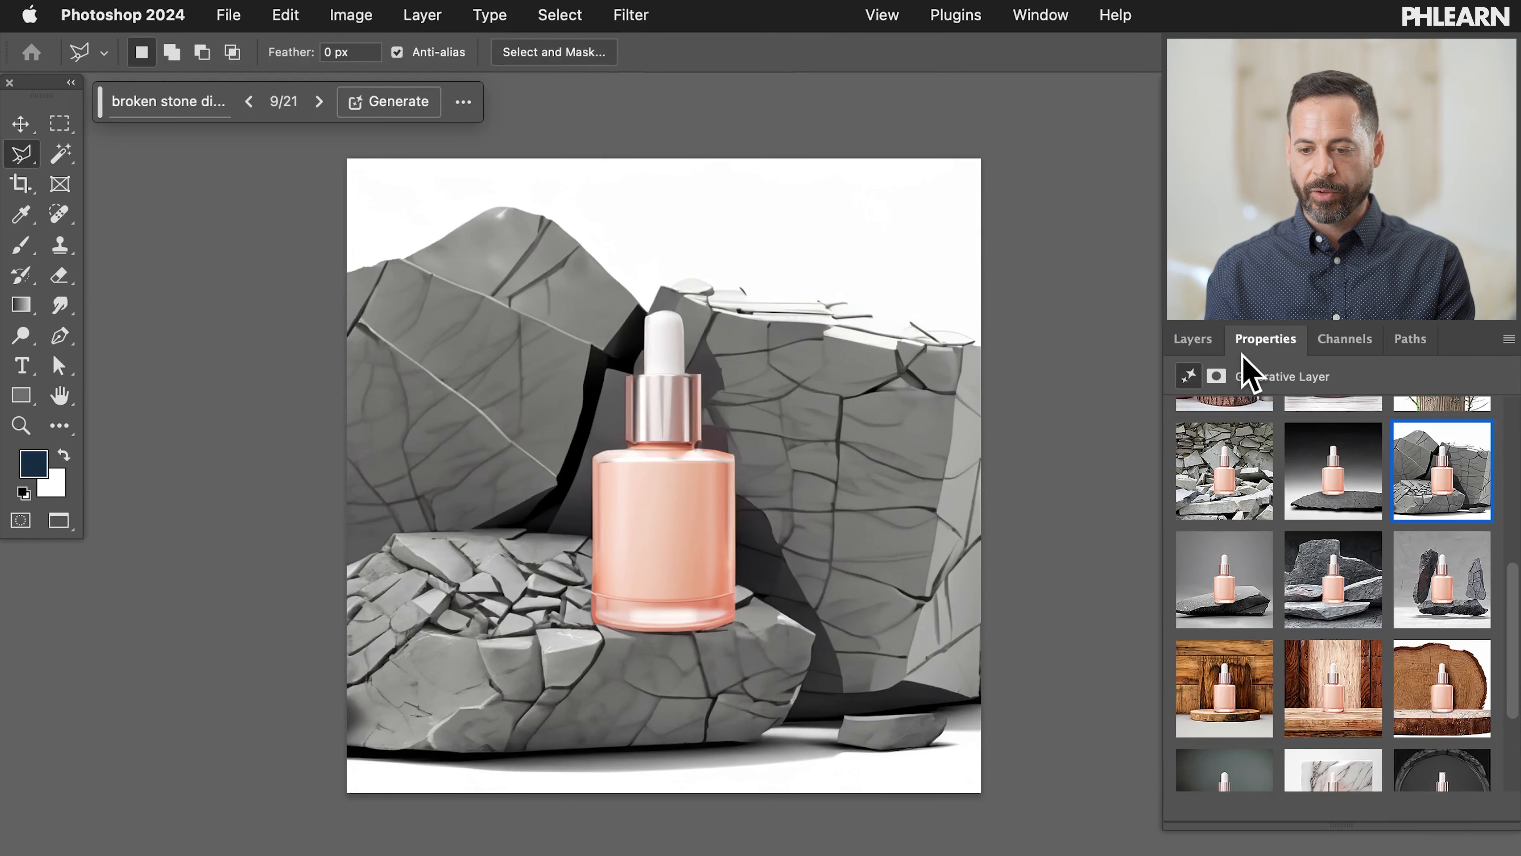
pyautogui.scroll(2, 1335, 587)
pyautogui.scroll(2, 1337, 590)
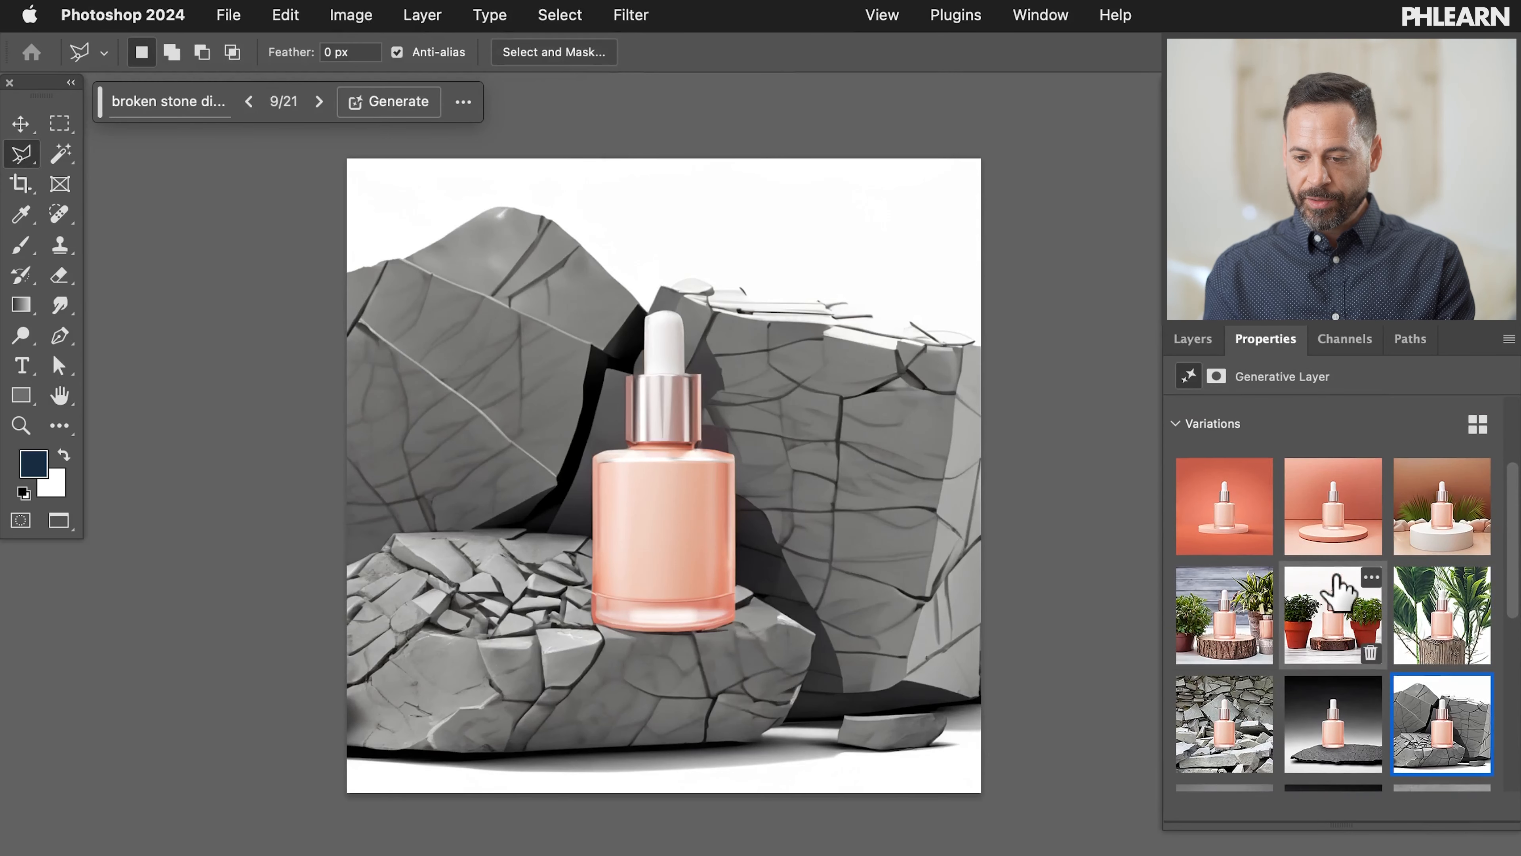
pyautogui.click(1219, 626)
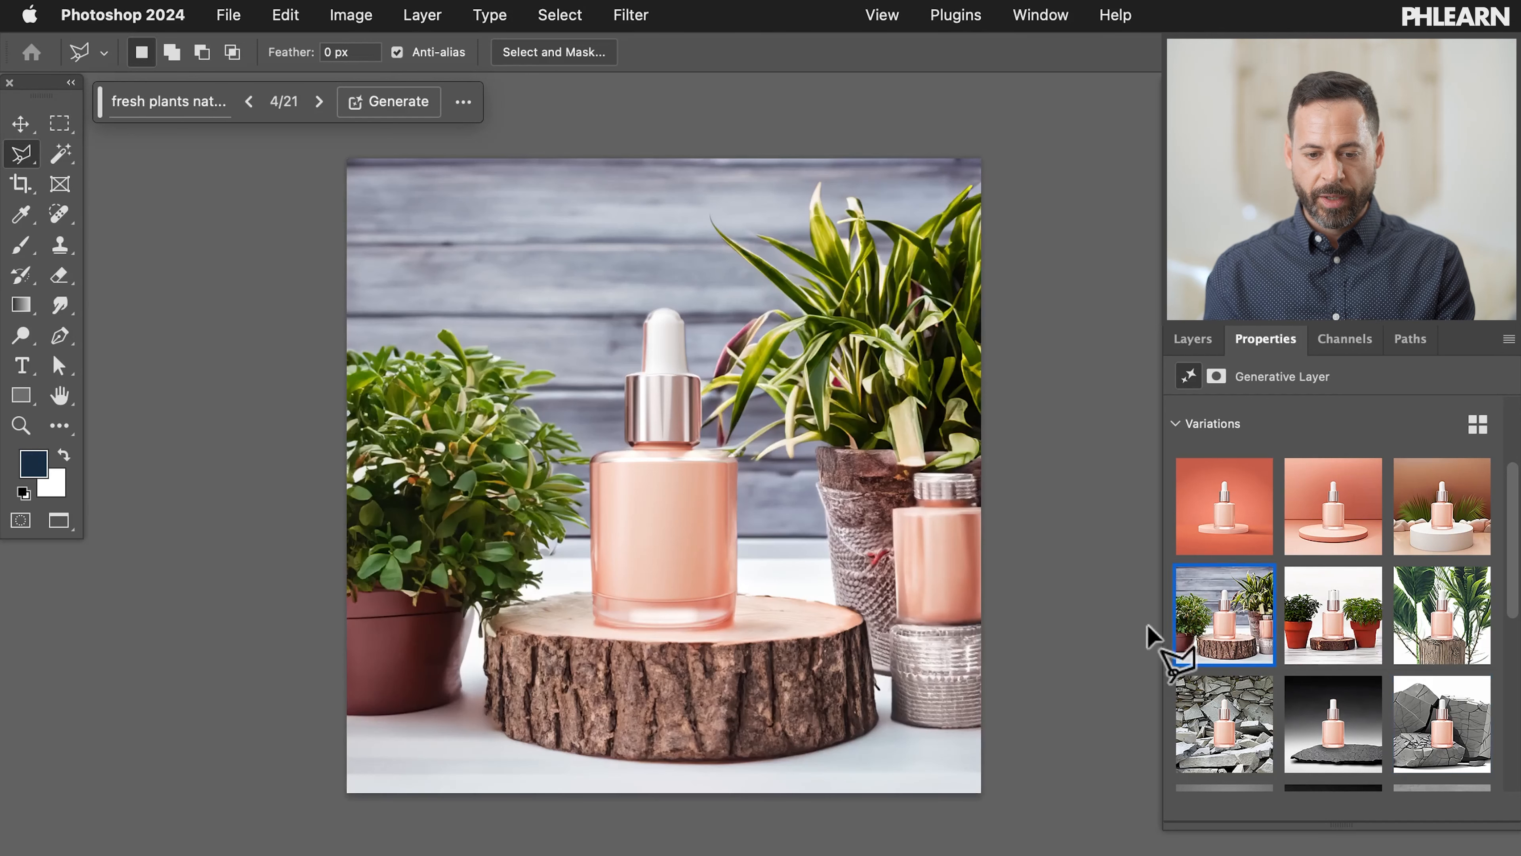
# Step: Stamp the merged fresh plants scene onto a new layer above the generative layer with Apply Image, and hide that layer
pyautogui.click(1189, 342)
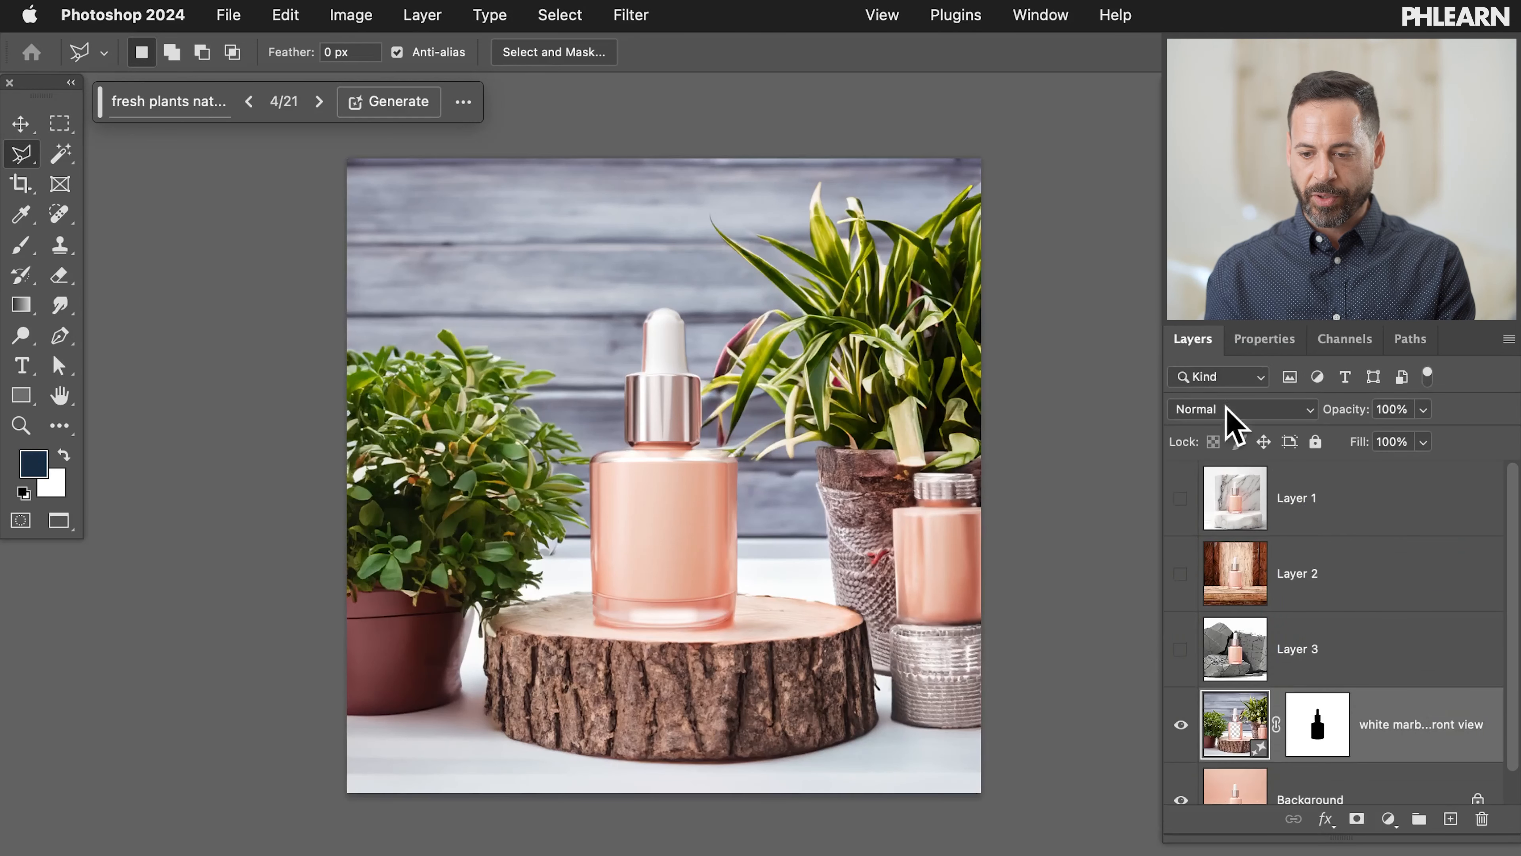
pyautogui.click(1451, 818)
pyautogui.scroll(-2, 1243, 743)
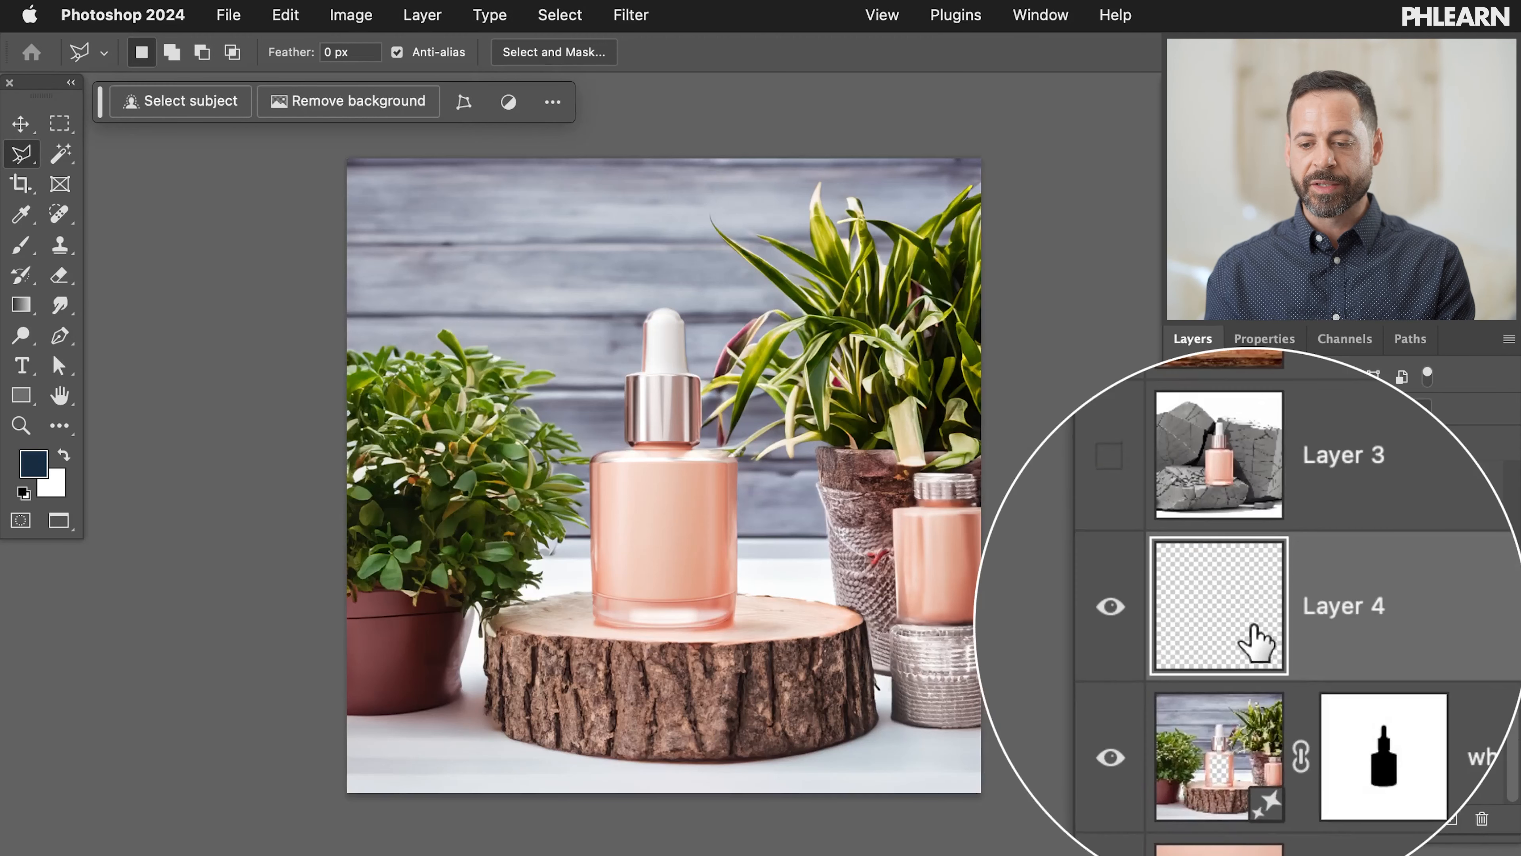
pyautogui.click(367, 18)
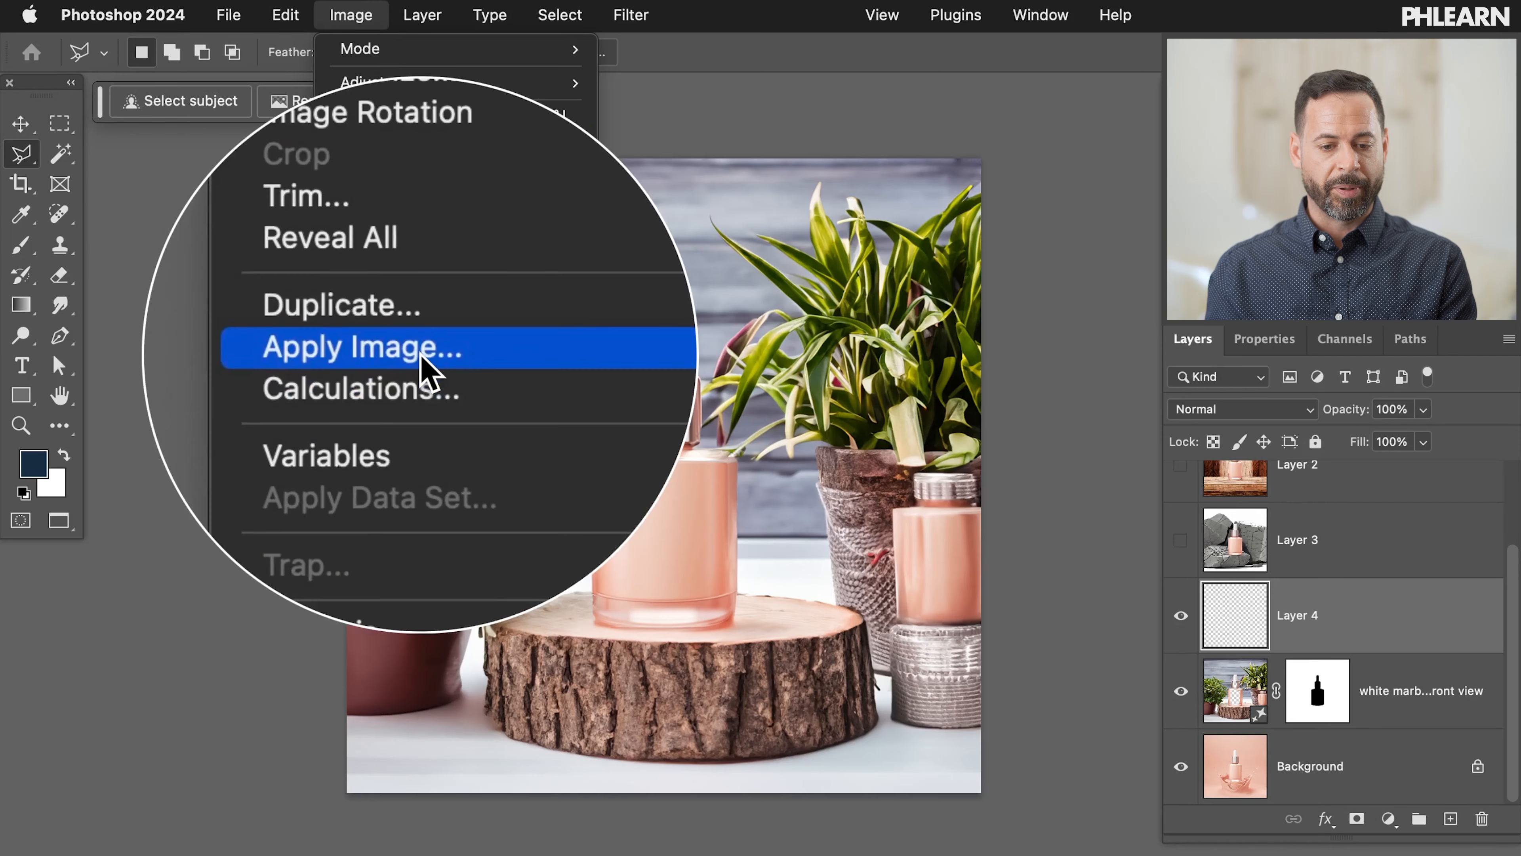
pyautogui.click(424, 360)
pyautogui.click(1019, 411)
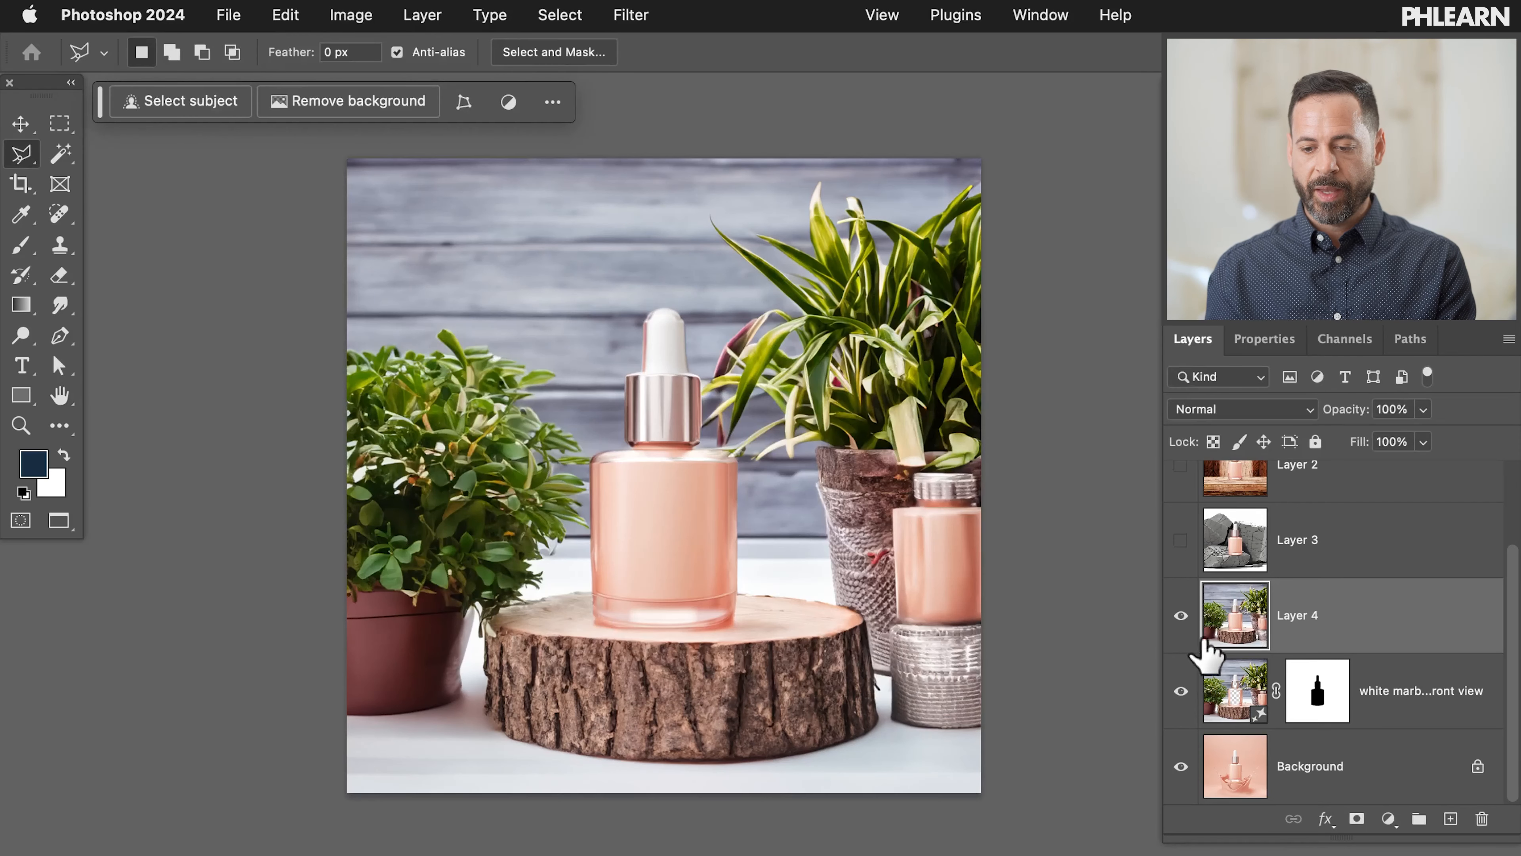
pyautogui.click(1181, 615)
# Step: Switch the generative layer to the third clean skincare variation with a white round podium, pebbles and palm leaves
pyautogui.click(1234, 690)
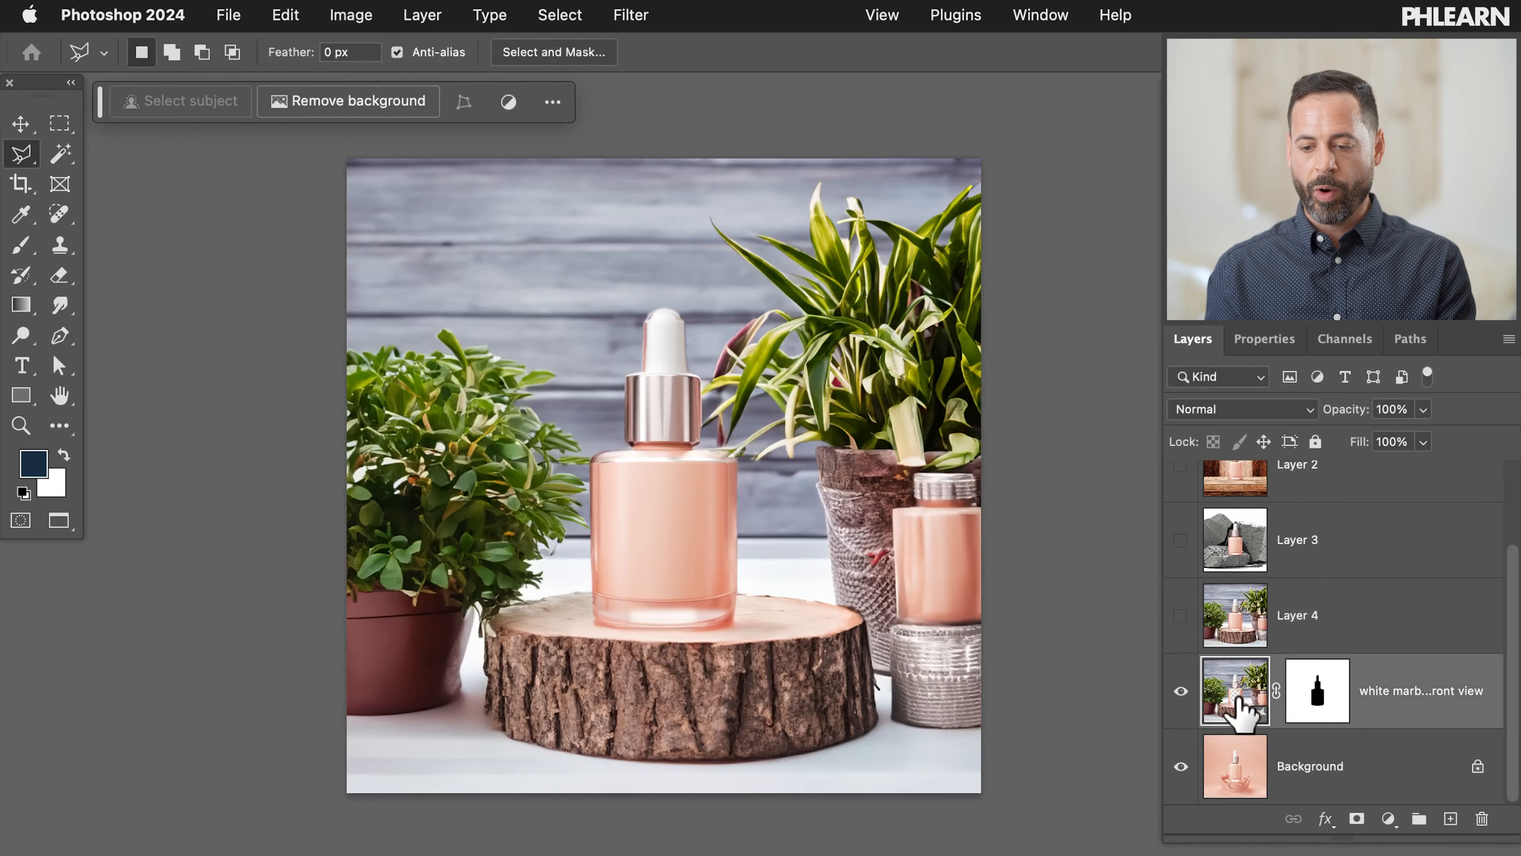
pyautogui.click(1262, 339)
pyautogui.click(1446, 533)
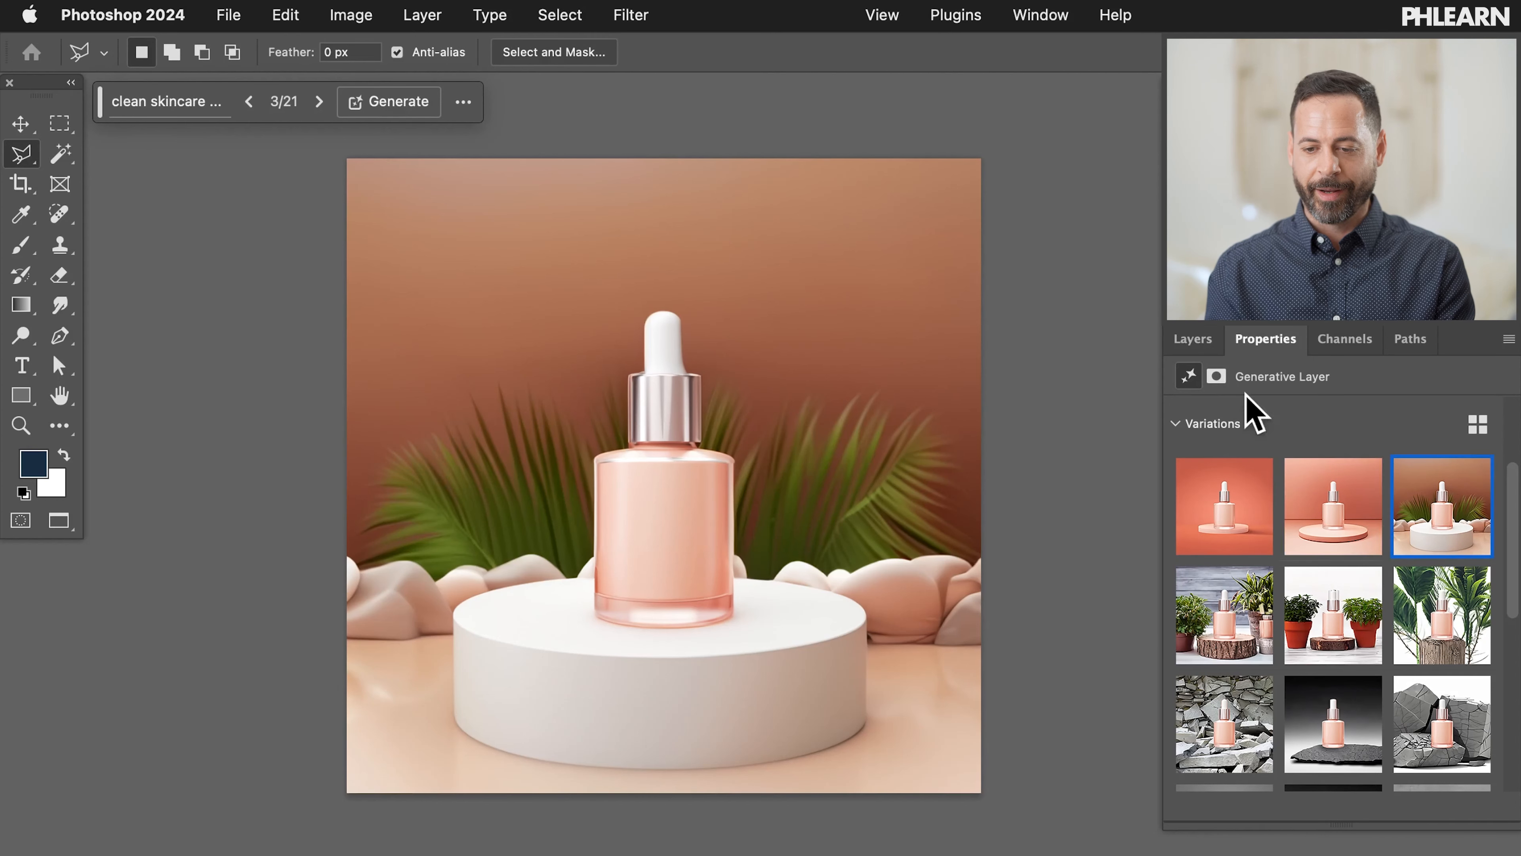
# Step: Stamp the merged clean skincare scene onto a new layer above the generative layer with Apply Image
pyautogui.click(1195, 346)
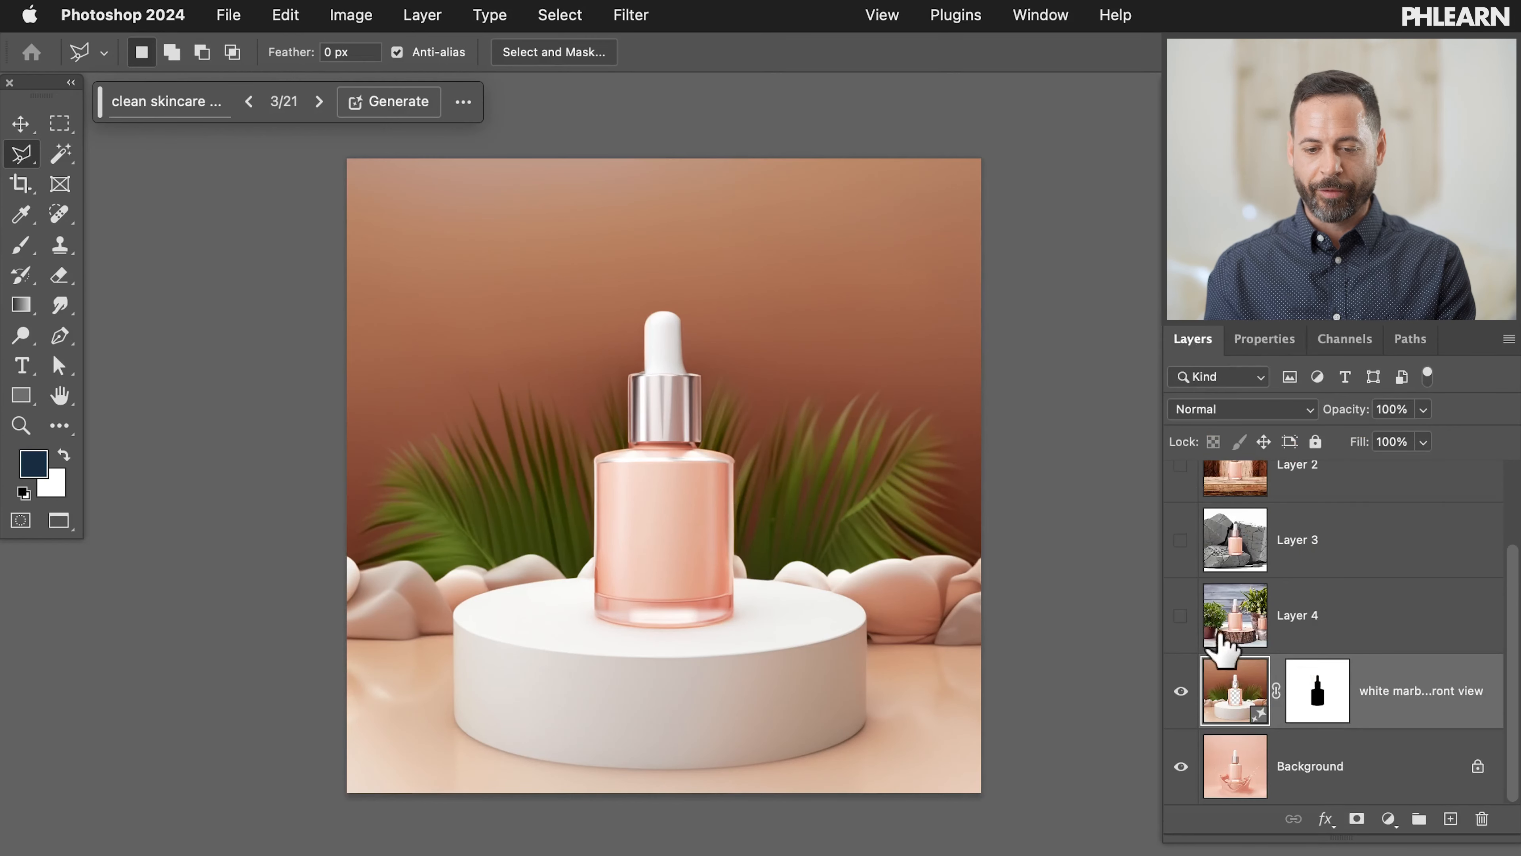
pyautogui.click(1451, 819)
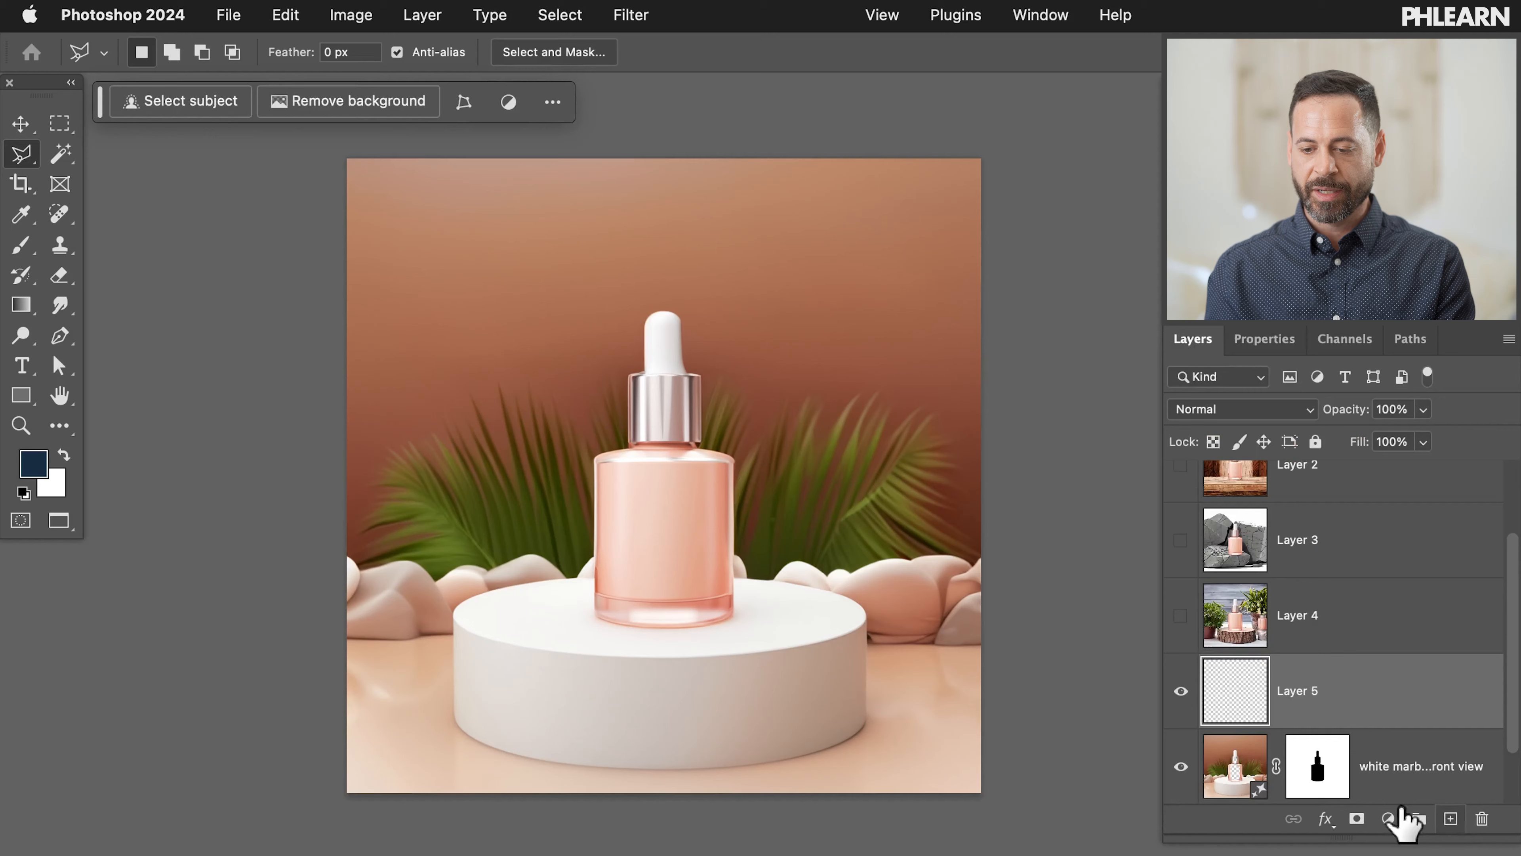
pyautogui.click(351, 14)
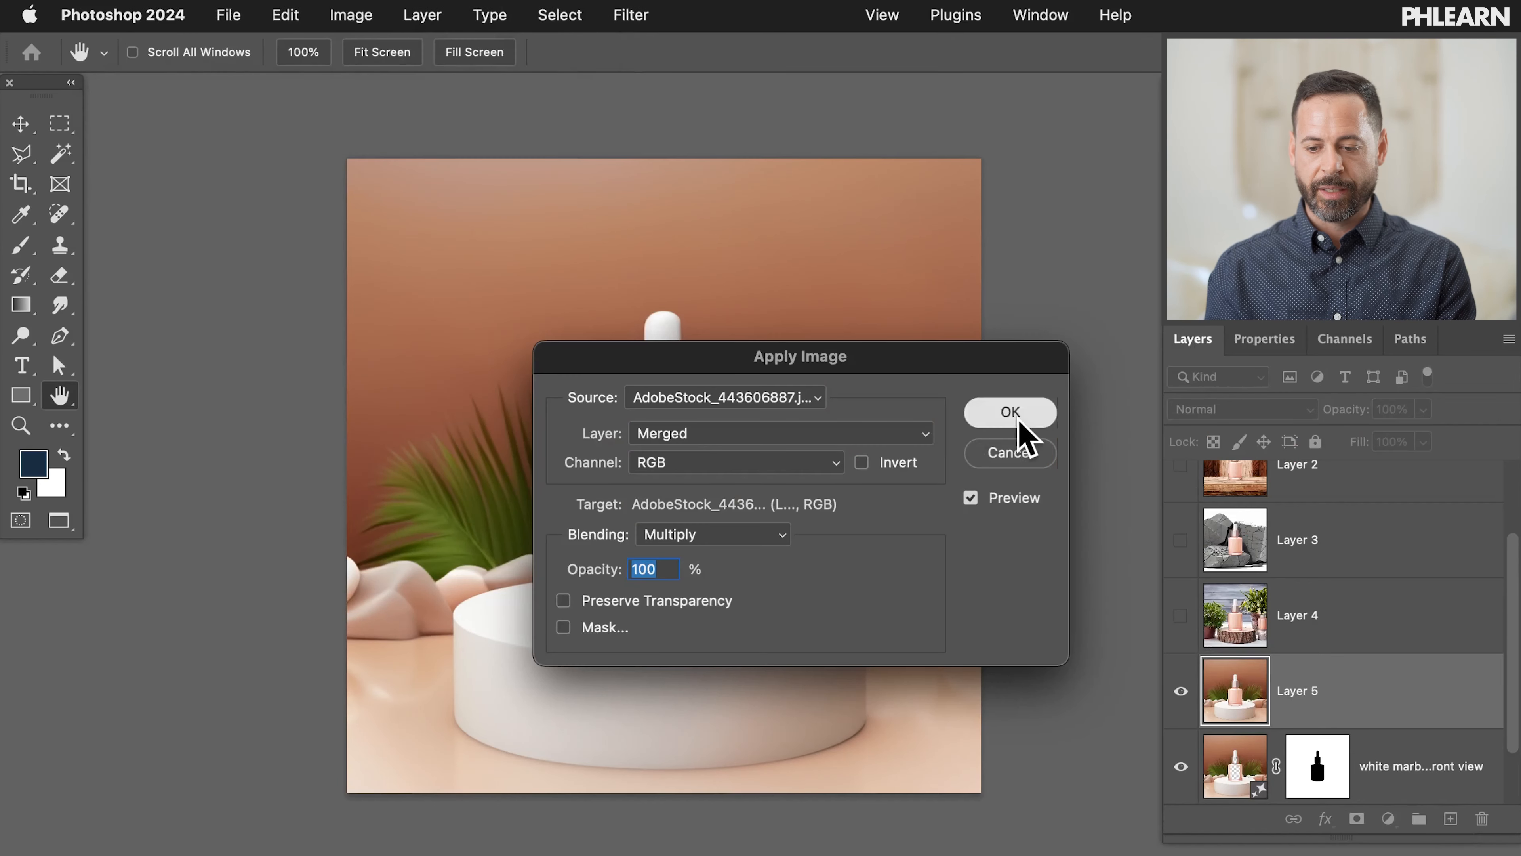
pyautogui.click(1013, 413)
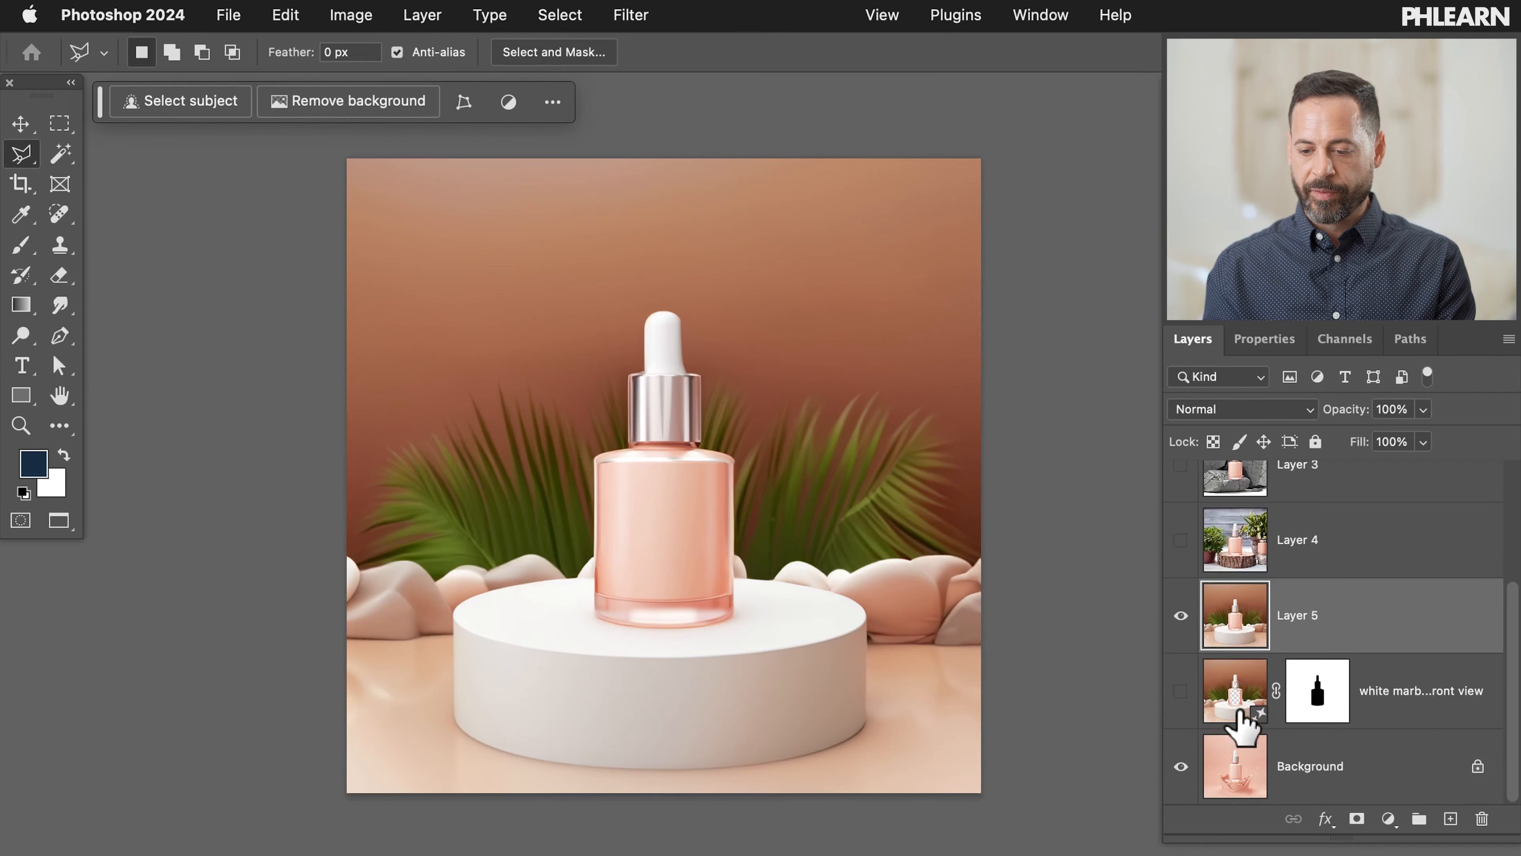
# Step: Compare the original Background photo with the stamped clean skincare scene by hiding and reshowing Layer 5
pyautogui.click(1274, 782)
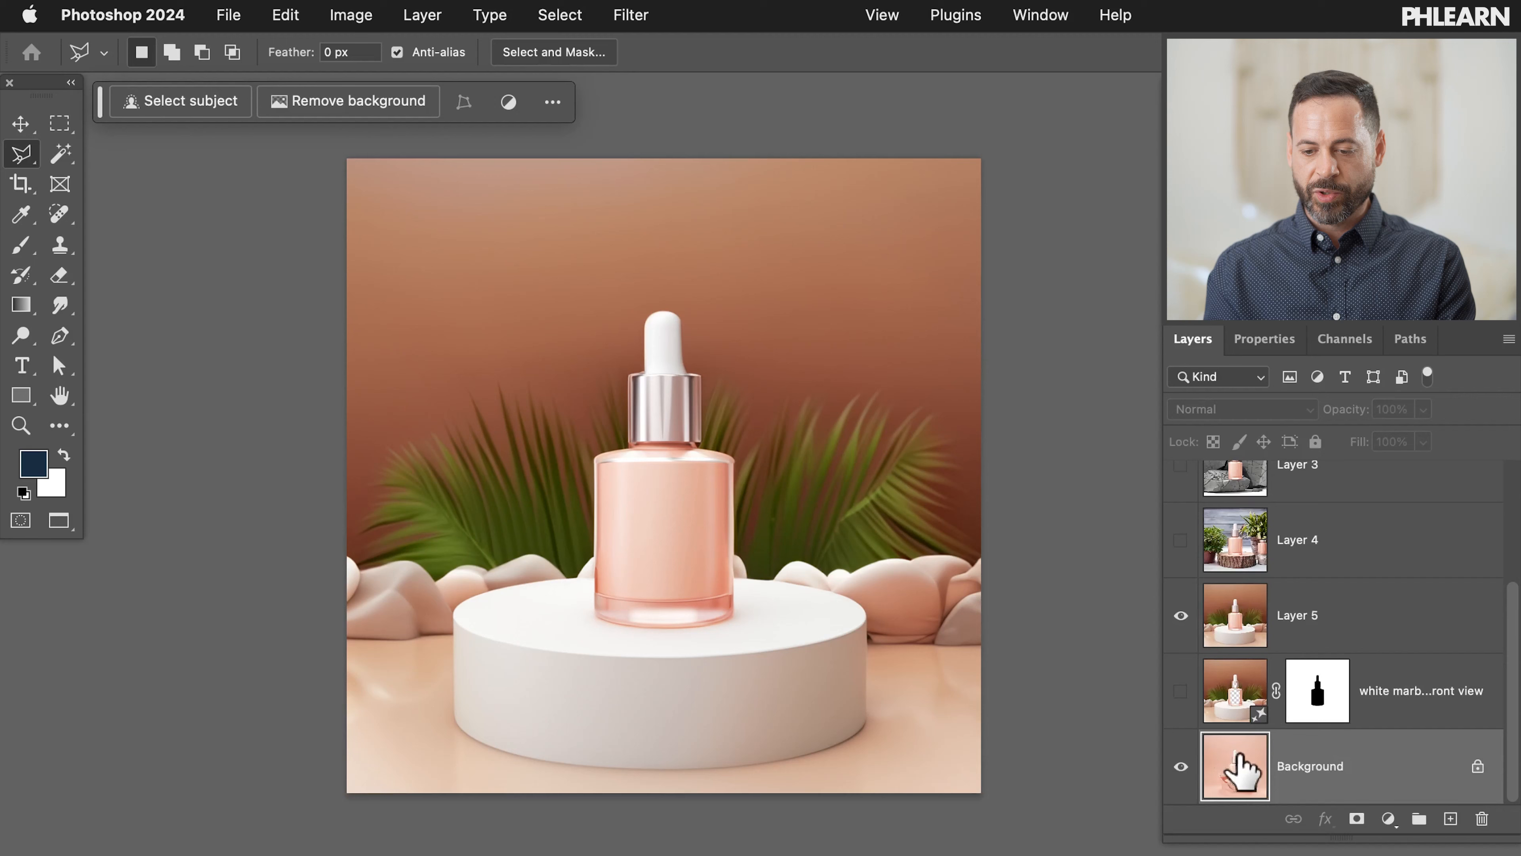
pyautogui.click(1180, 616)
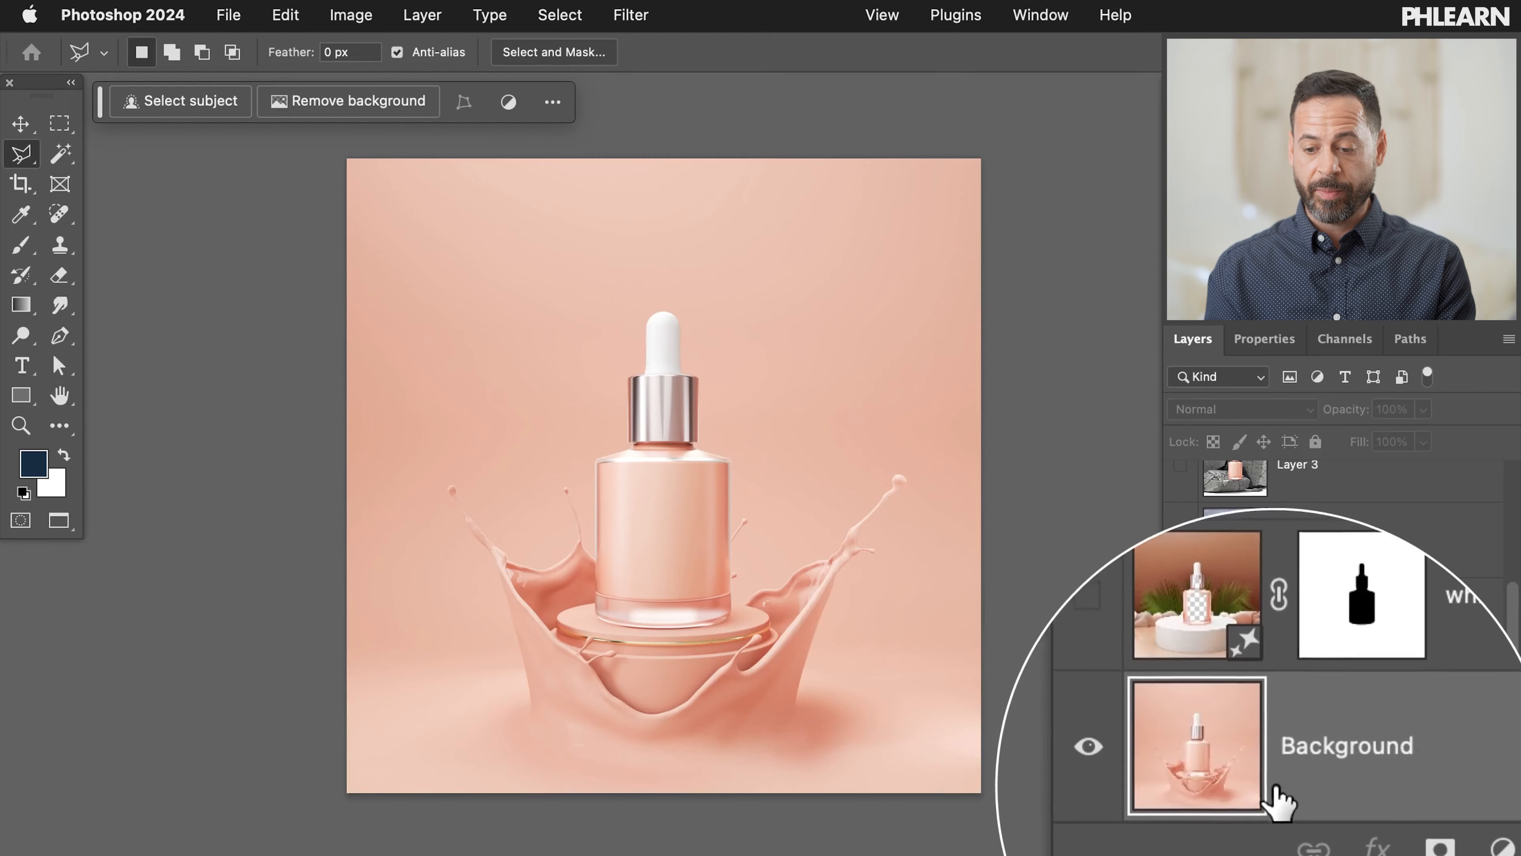
pyautogui.scroll(2, 1274, 785)
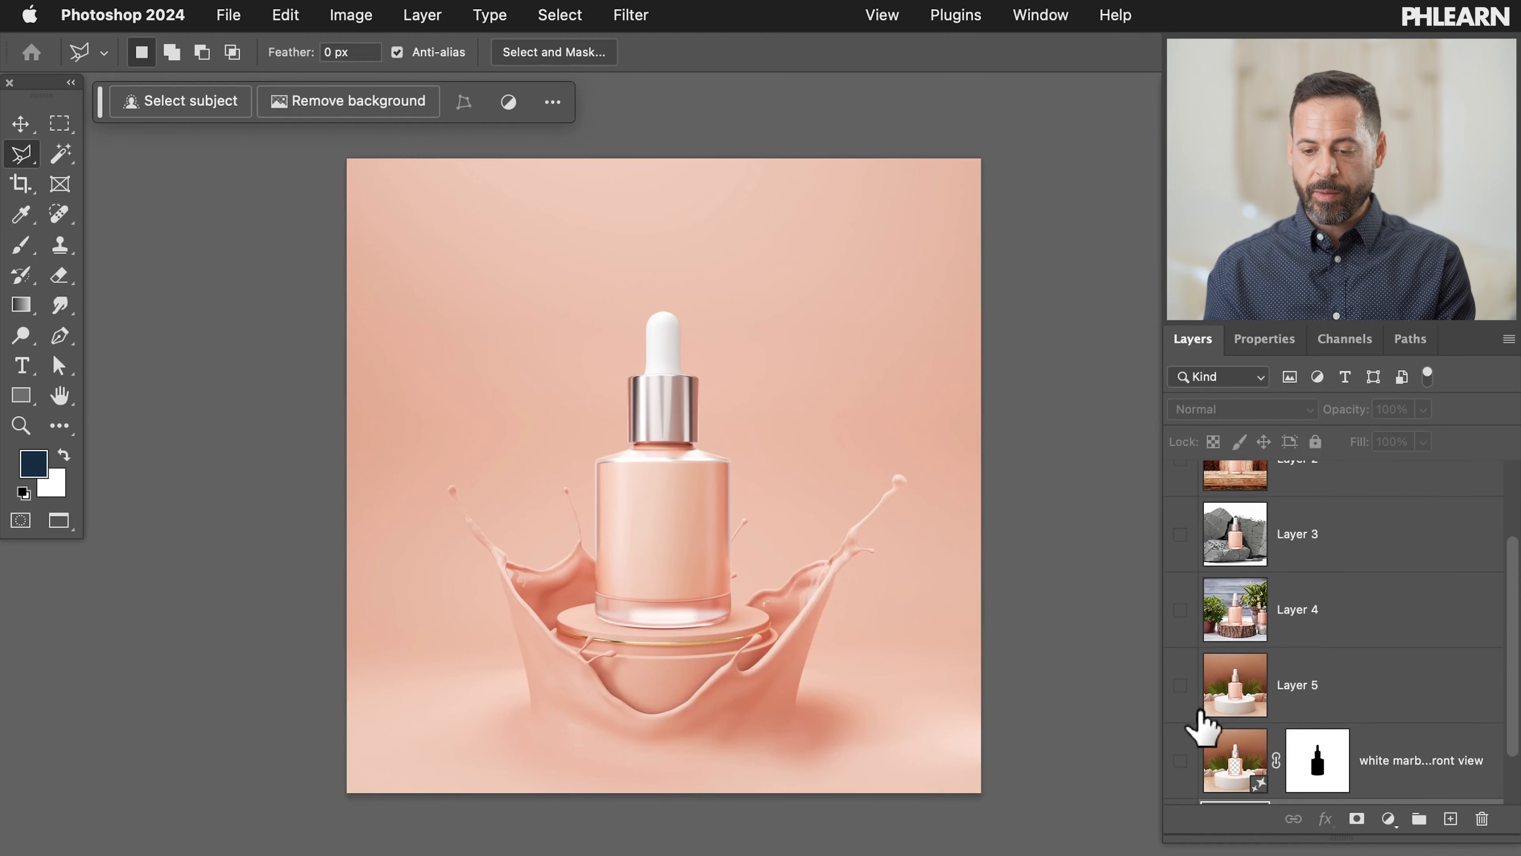
pyautogui.click(1180, 686)
# Step: Show the hidden stamped Layers 4, 3, 2 and 1 one after another to review each scene
pyautogui.scroll(3, 1179, 701)
pyautogui.click(1180, 679)
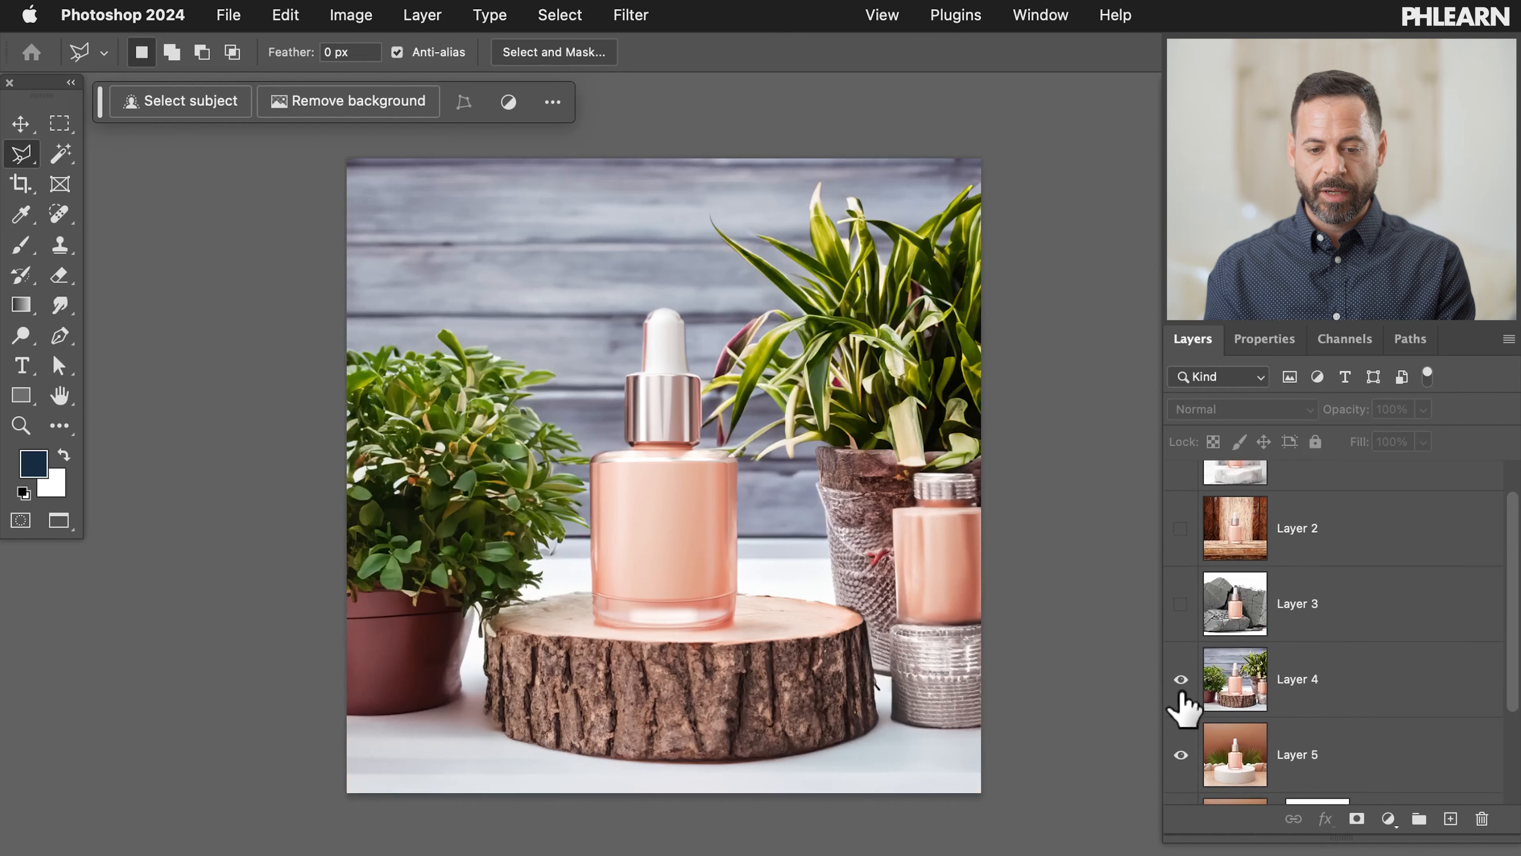
pyautogui.click(1179, 605)
pyautogui.scroll(1, 1177, 608)
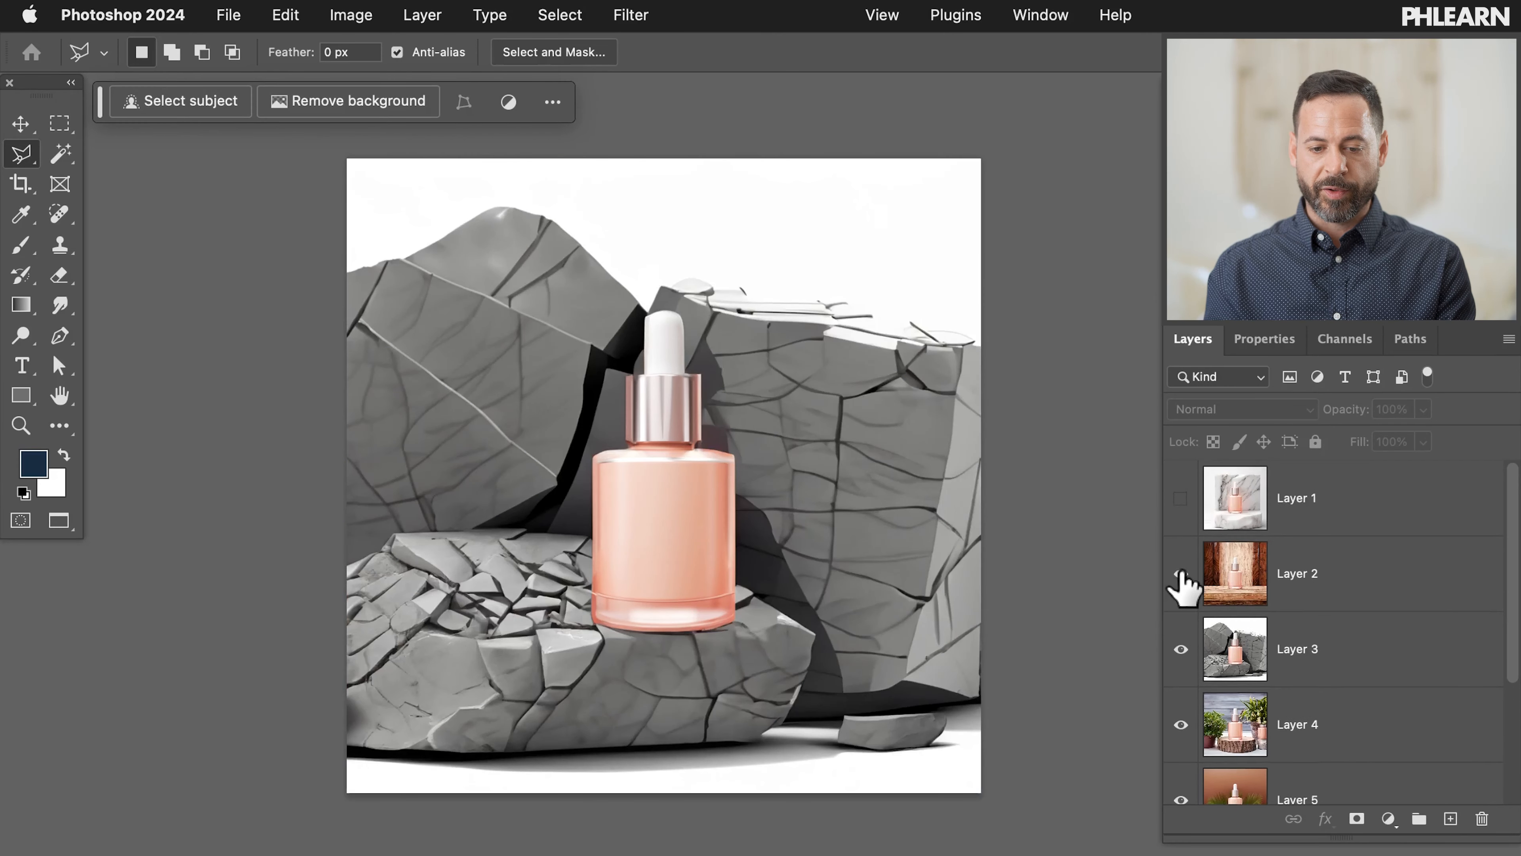
pyautogui.click(1180, 574)
pyautogui.click(1180, 498)
# Step: Hide Layers 1 and 2 and delete the broken stone Layer 3
pyautogui.click(1179, 498)
pyautogui.click(1180, 573)
pyautogui.click(1303, 656)
pyautogui.press('Delete')
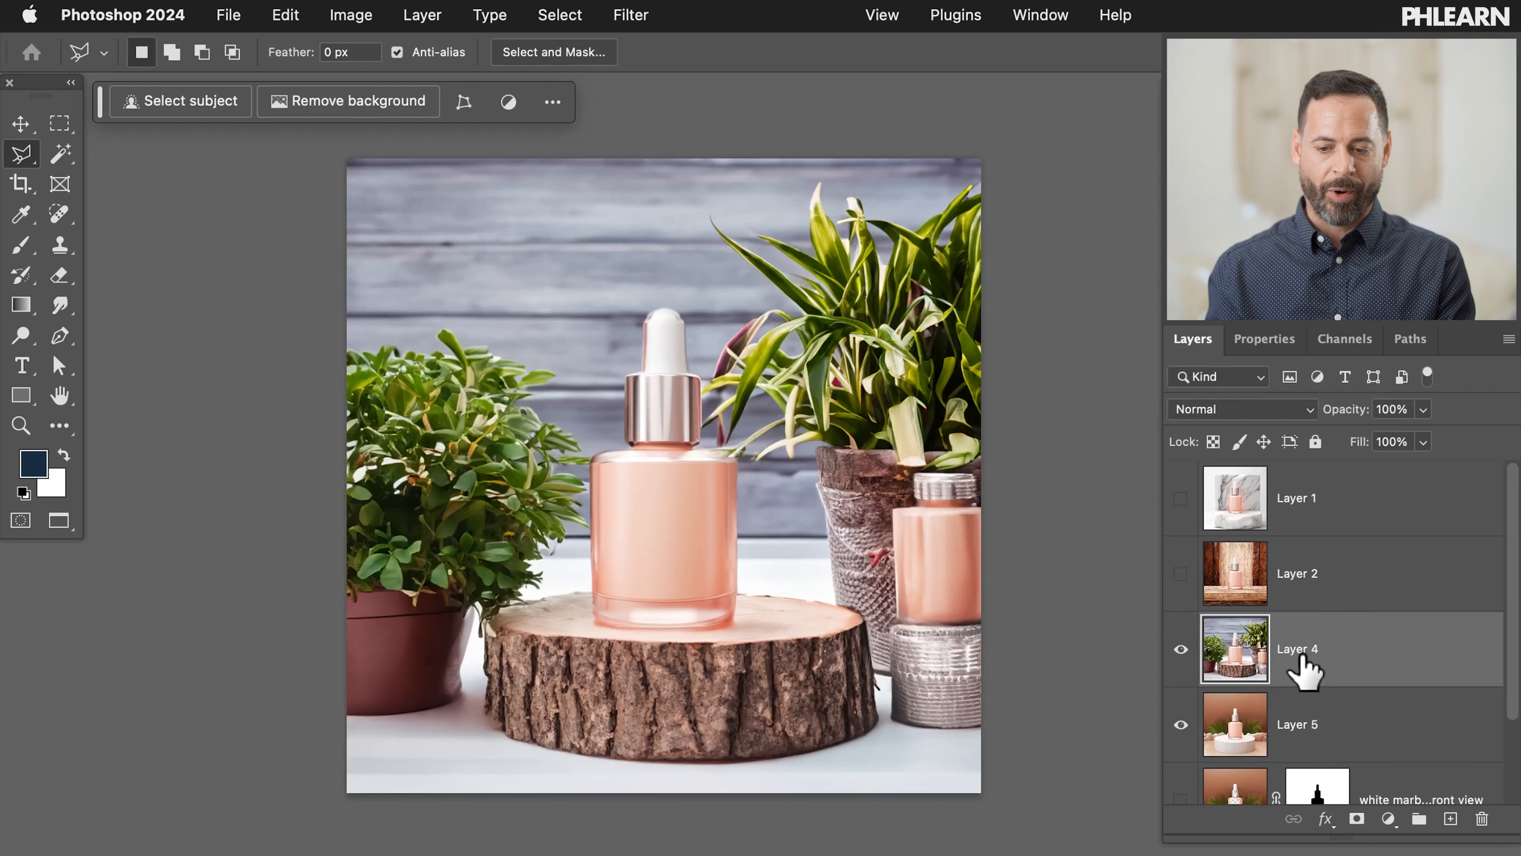
# Step: Hide Layer 4 and make the clean skincare scene on Layer 5 the active layer
pyautogui.click(1180, 648)
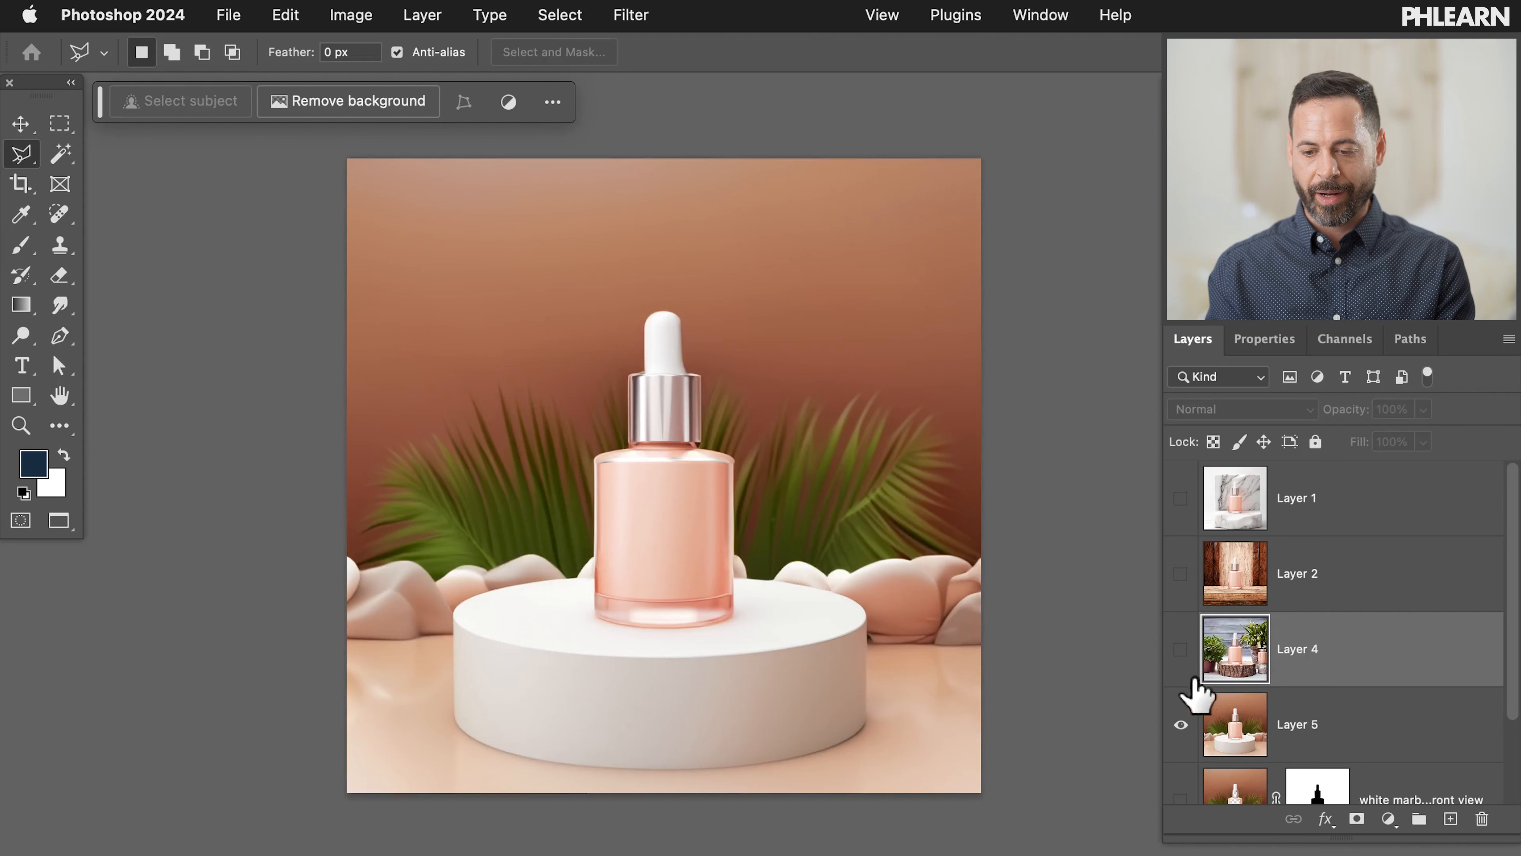
pyautogui.scroll(-2, 1267, 736)
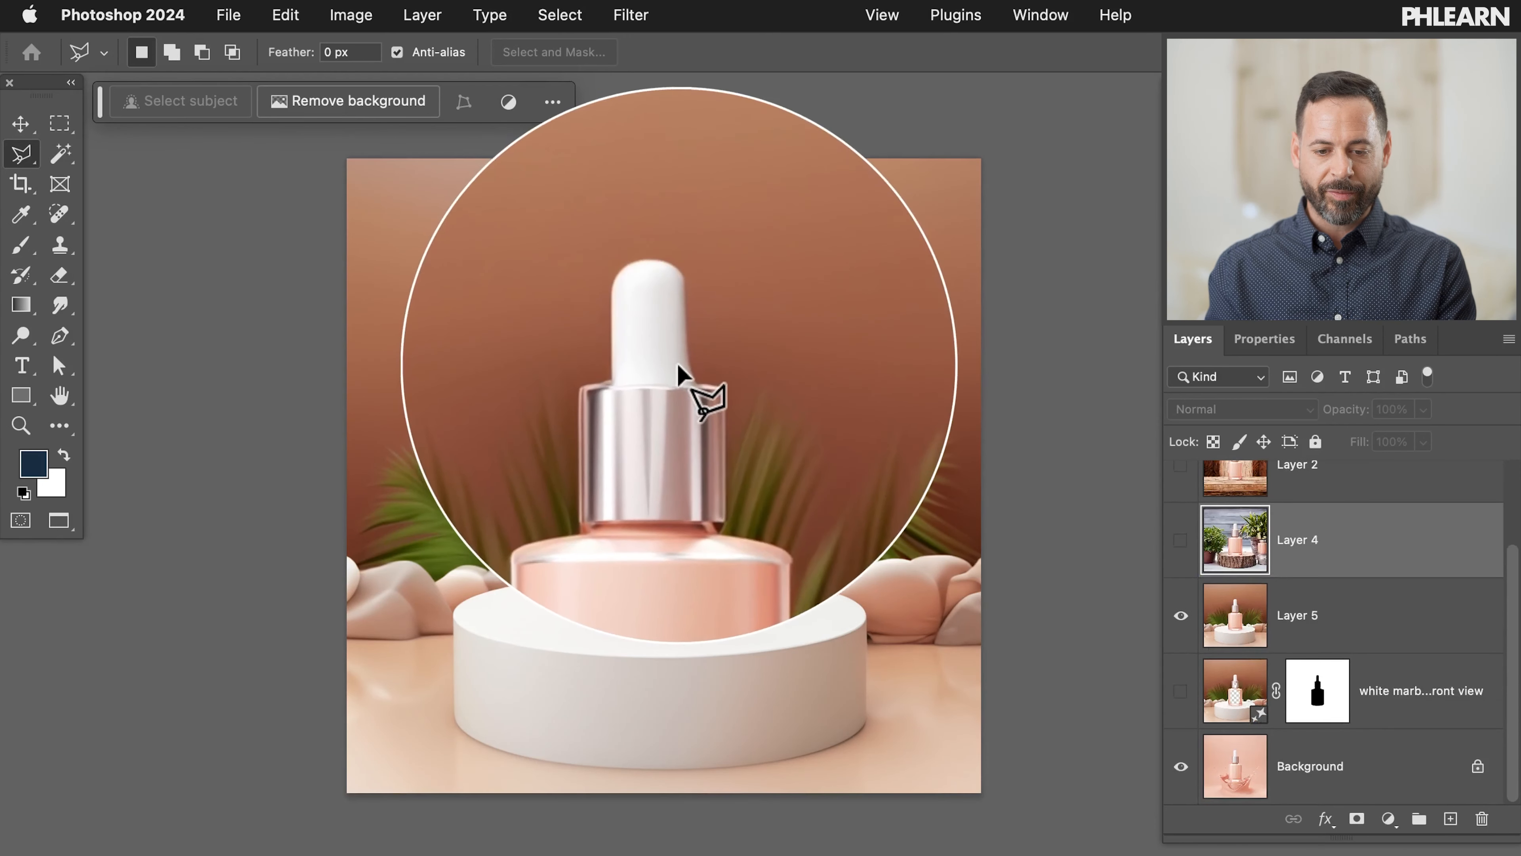
pyautogui.click(1292, 621)
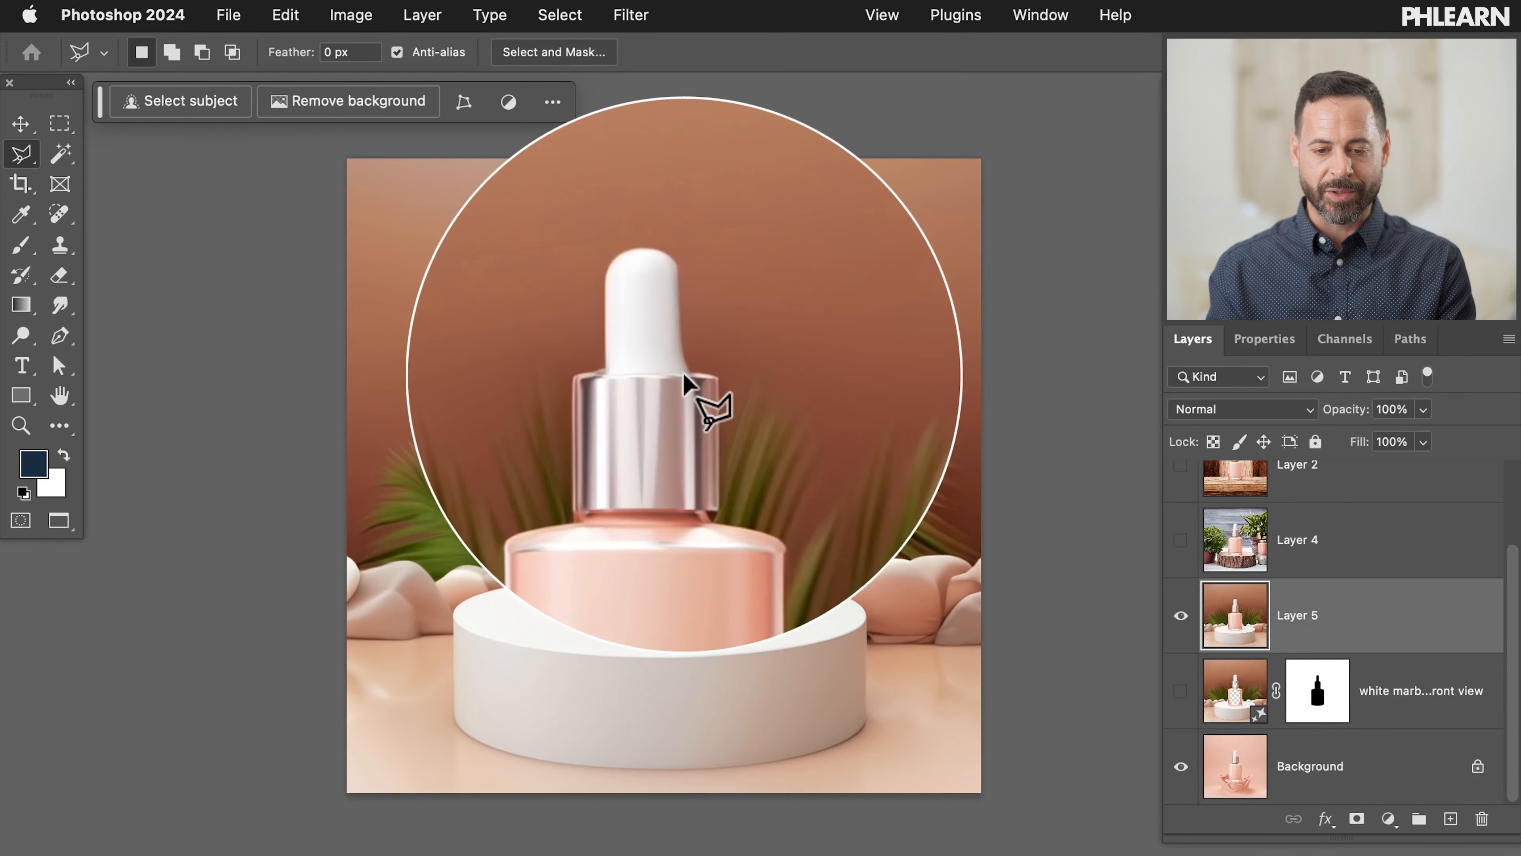
# Step: Clone brown background over the flared edge at the base of the white dropper on Layer 5 with the Clone Stamp tool
pyautogui.press('super+plus')
pyautogui.press('super+plus')
pyautogui.scroll(6, 683, 373)
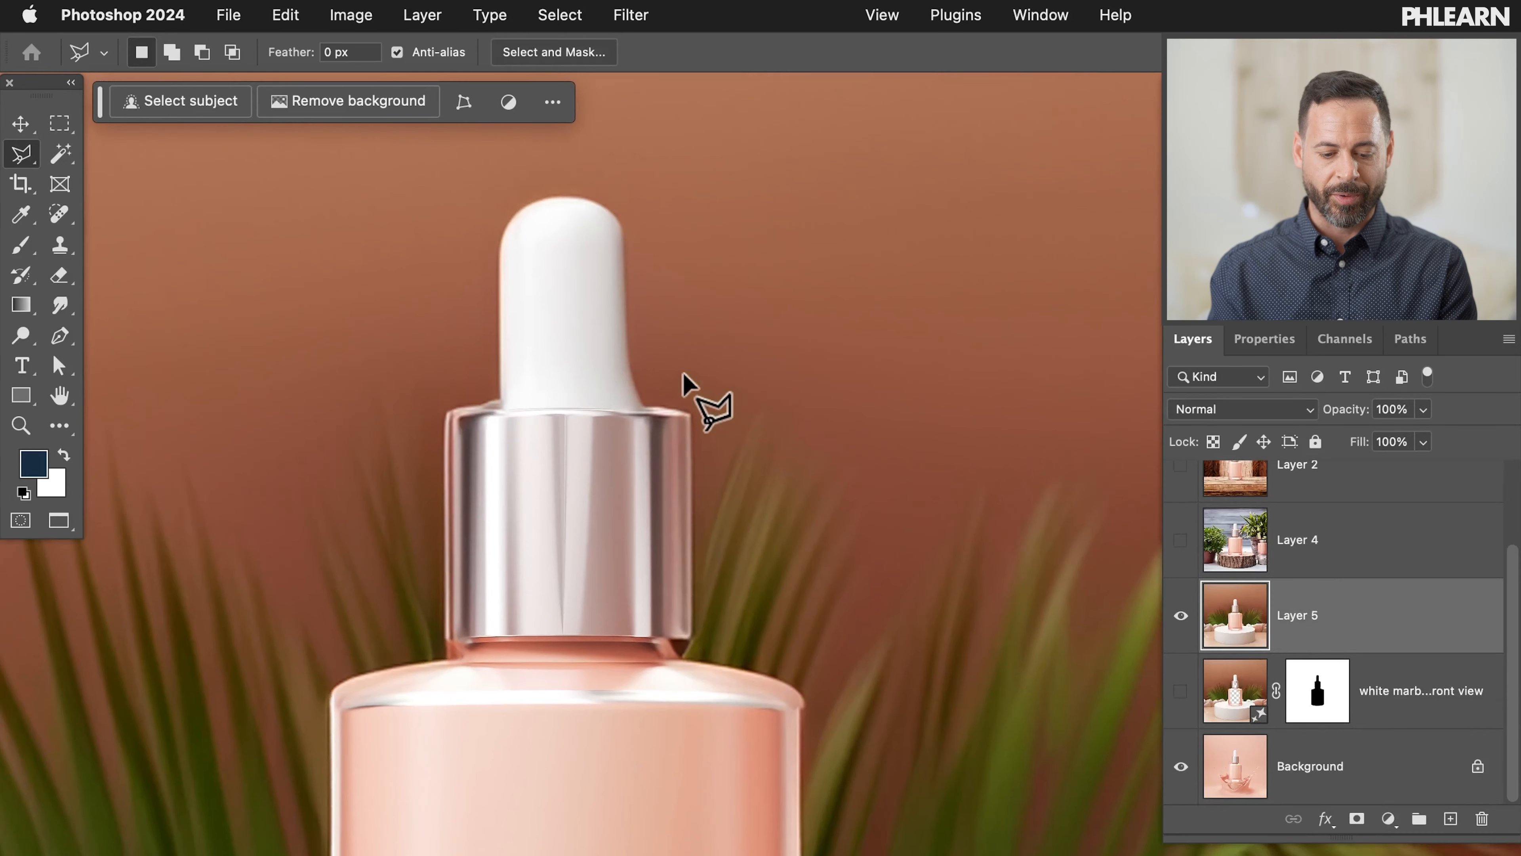
pyautogui.press('s')
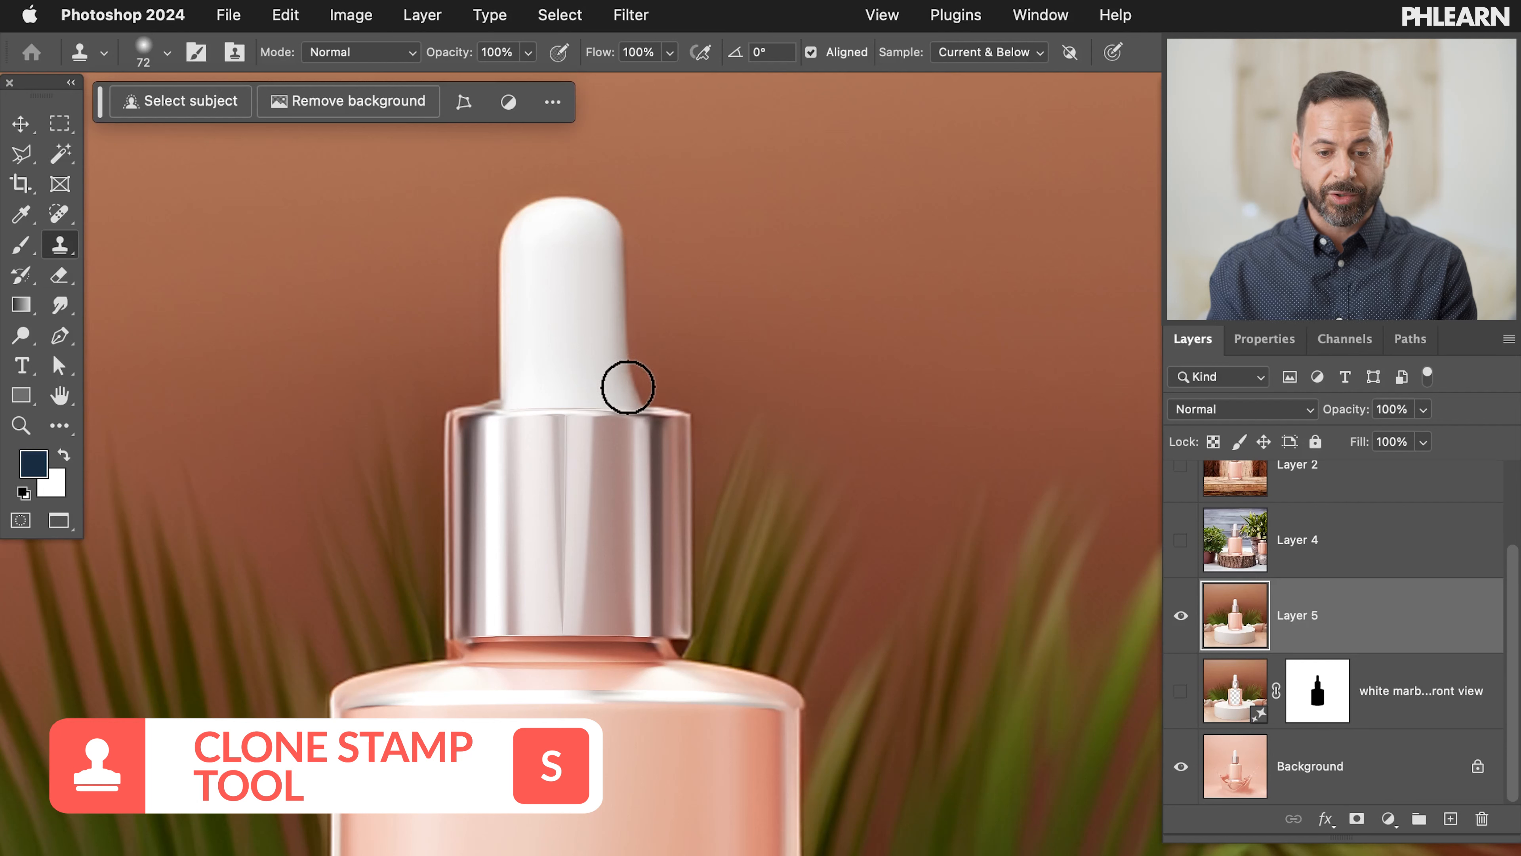
pyautogui.moveTo(627, 370); pyautogui.dragTo(641, 395)
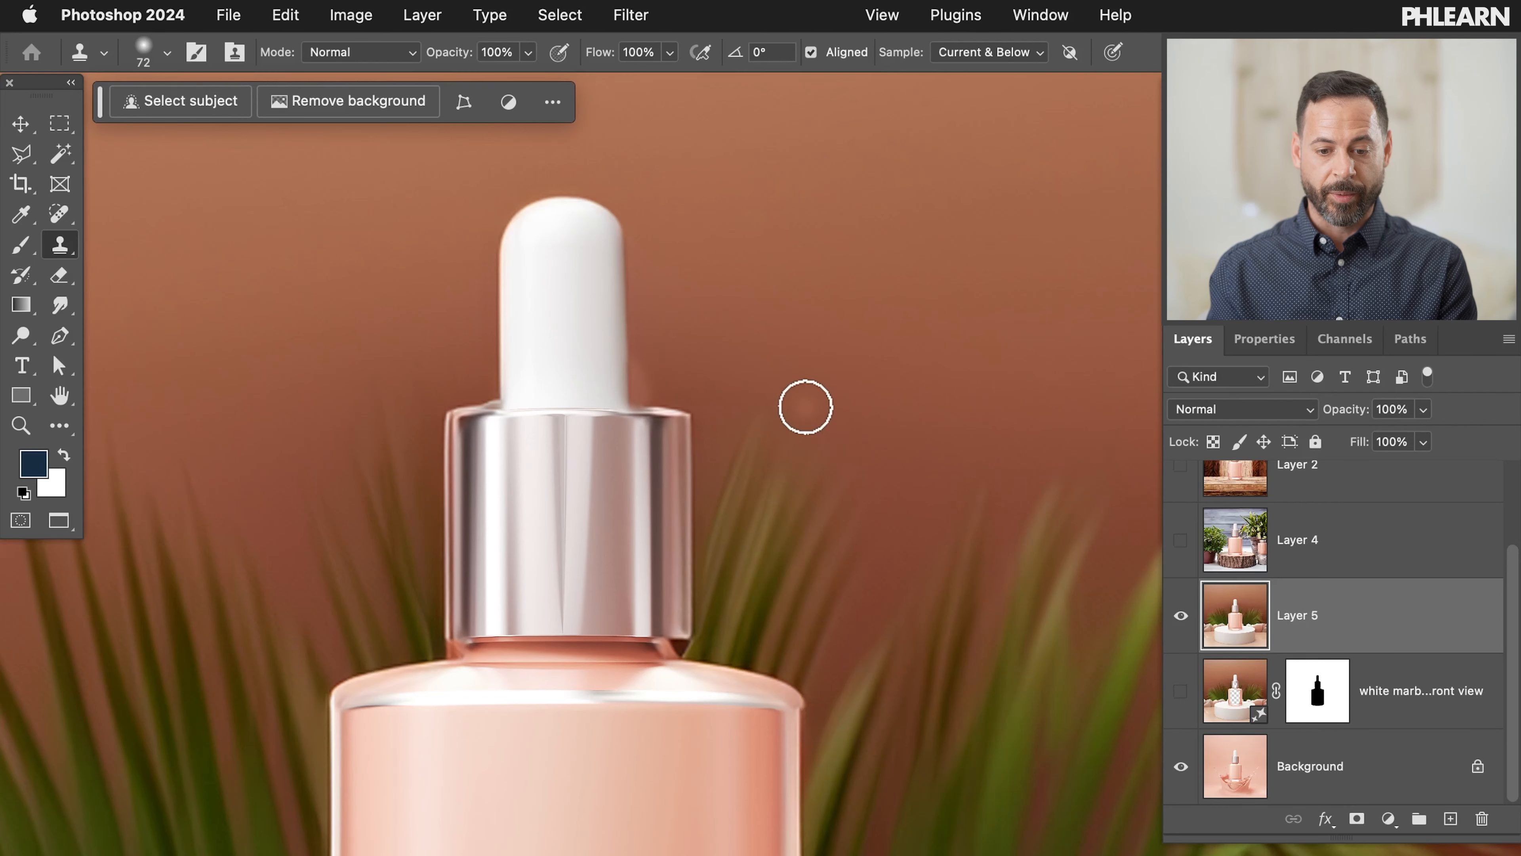
pyautogui.press('super+0')
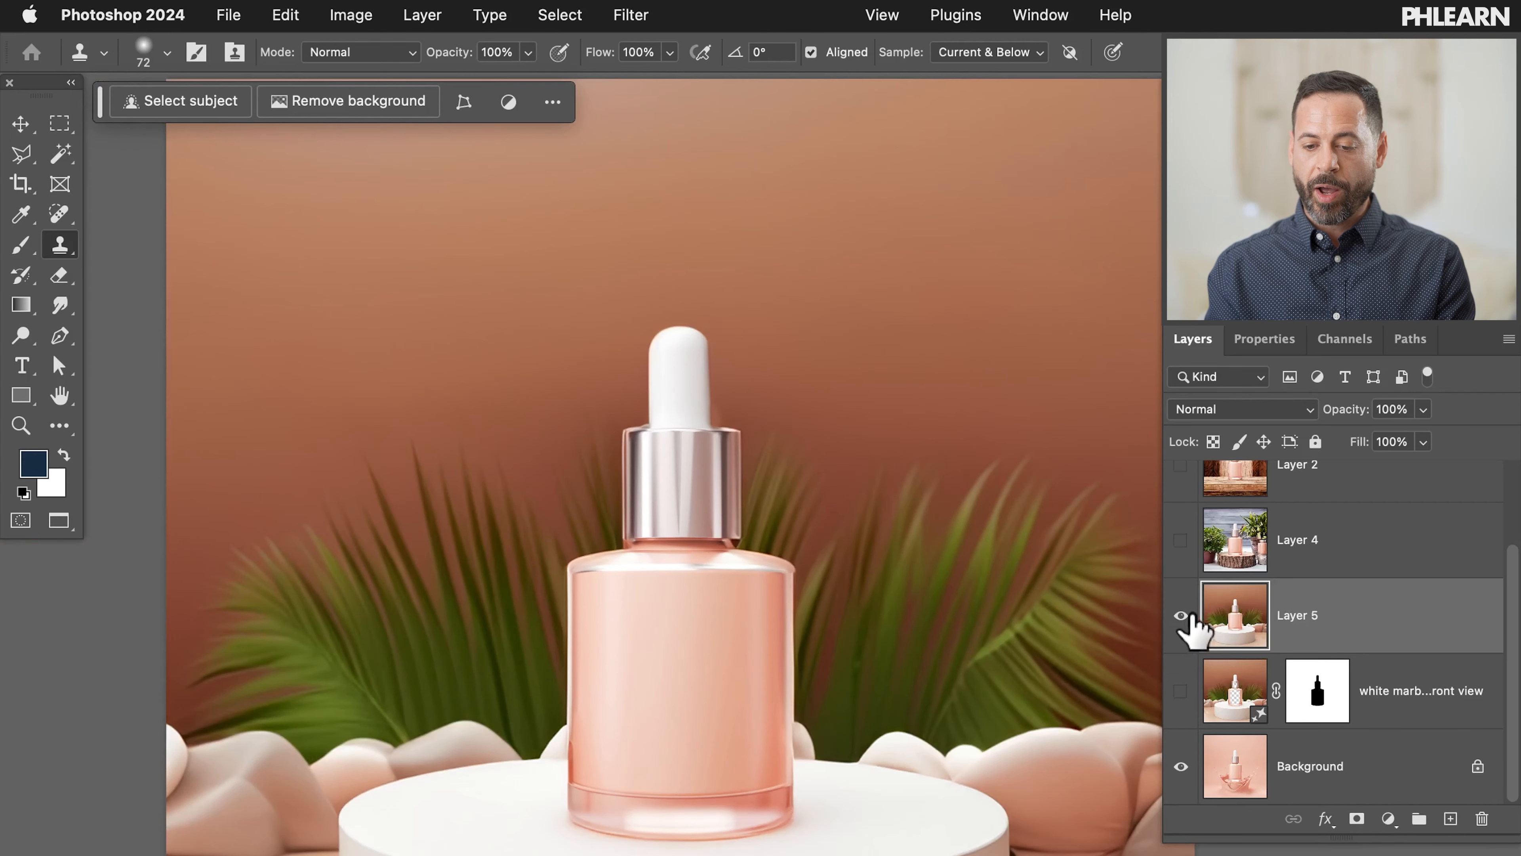
# Step: Hide Layer 5 and create a frame animation in the Timeline starting from the original Background photo
pyautogui.click(1181, 616)
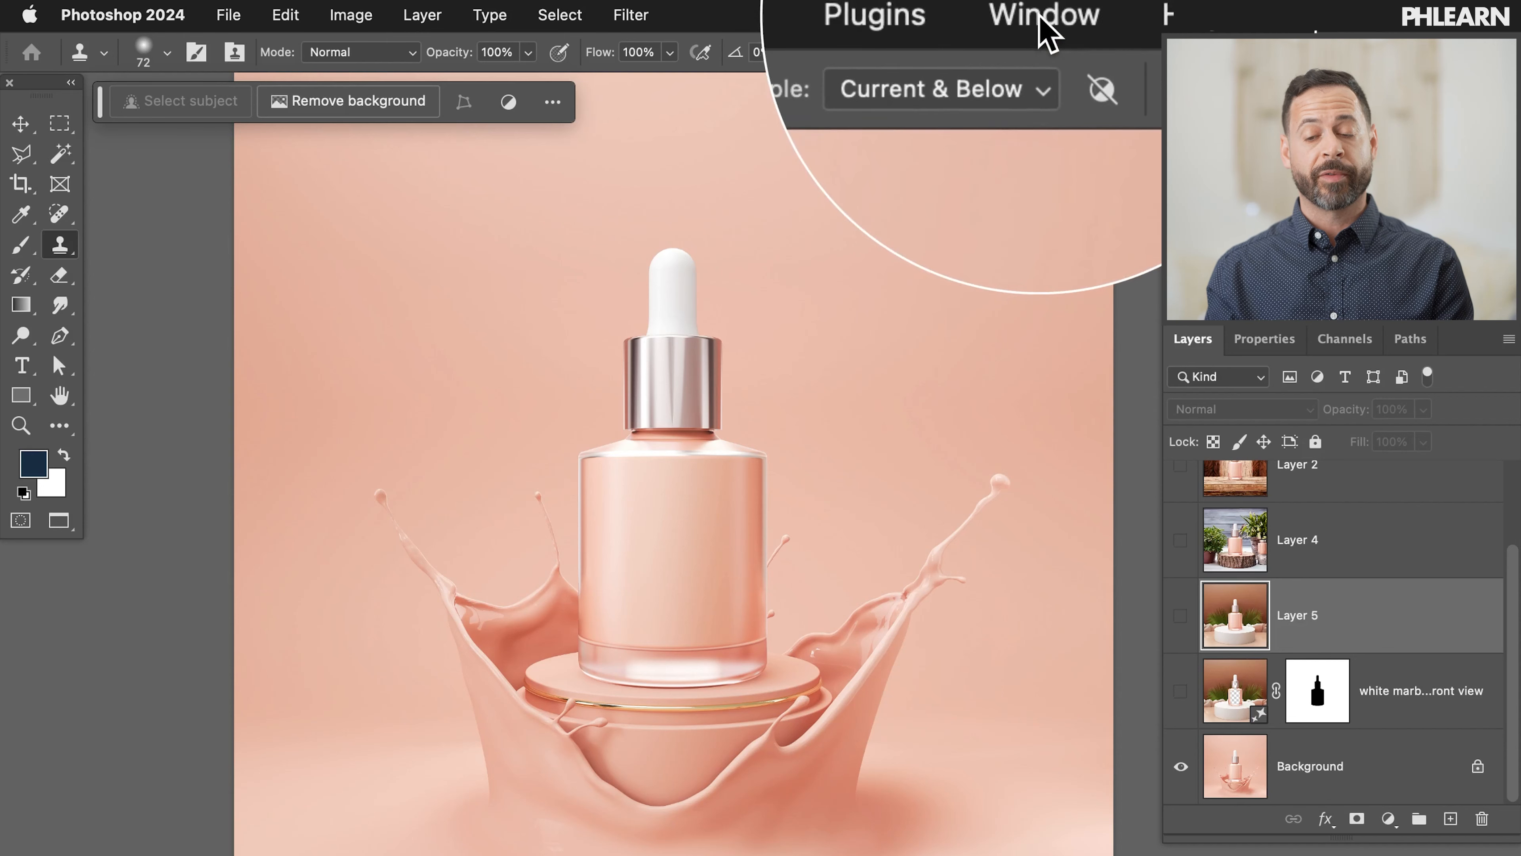
pyautogui.click(1042, 15)
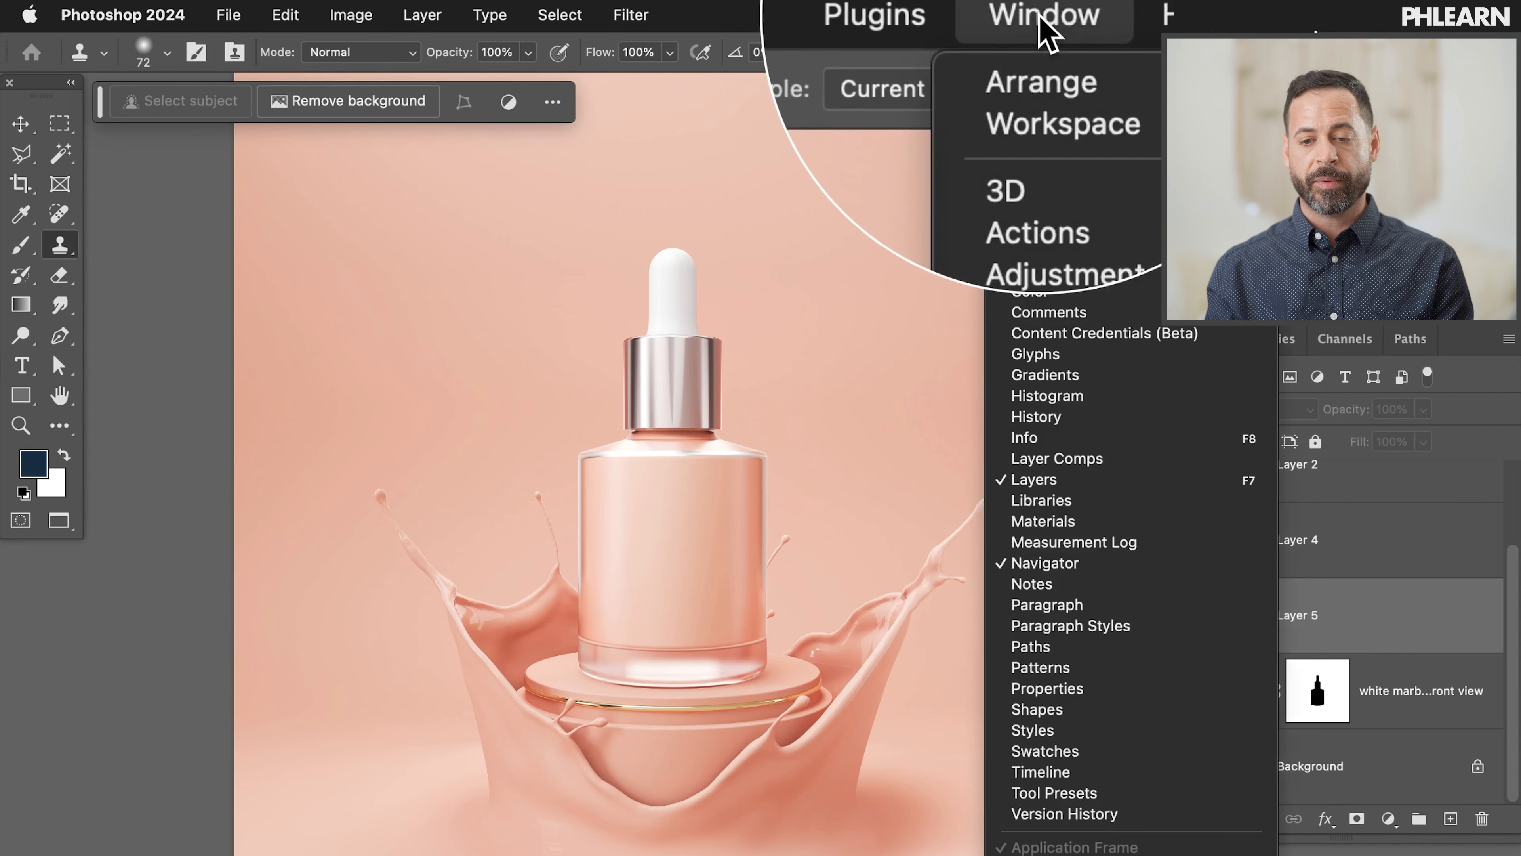
pyautogui.click(1059, 779)
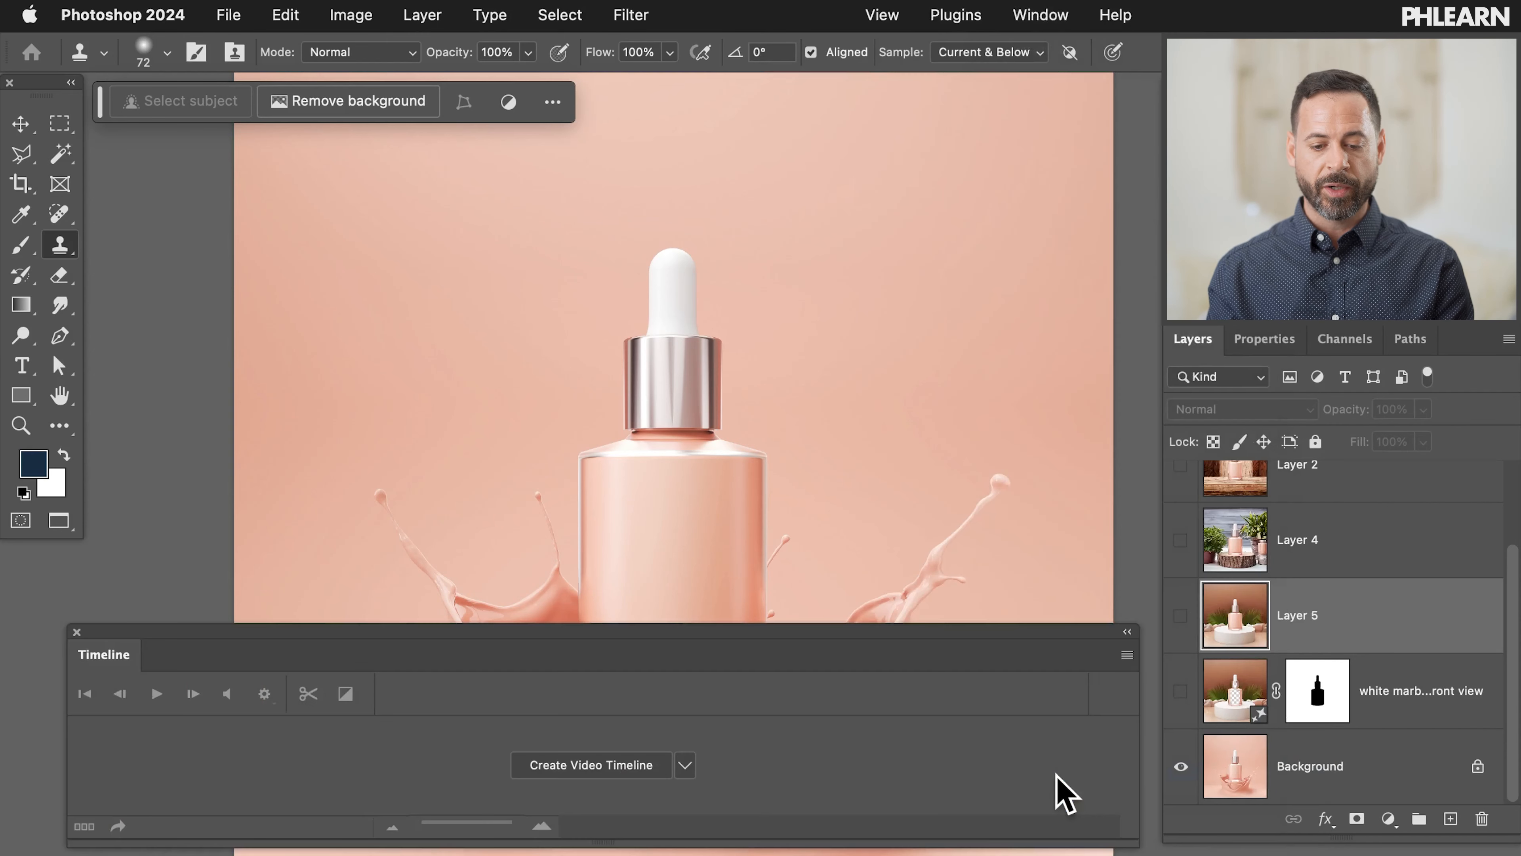
pyautogui.click(685, 767)
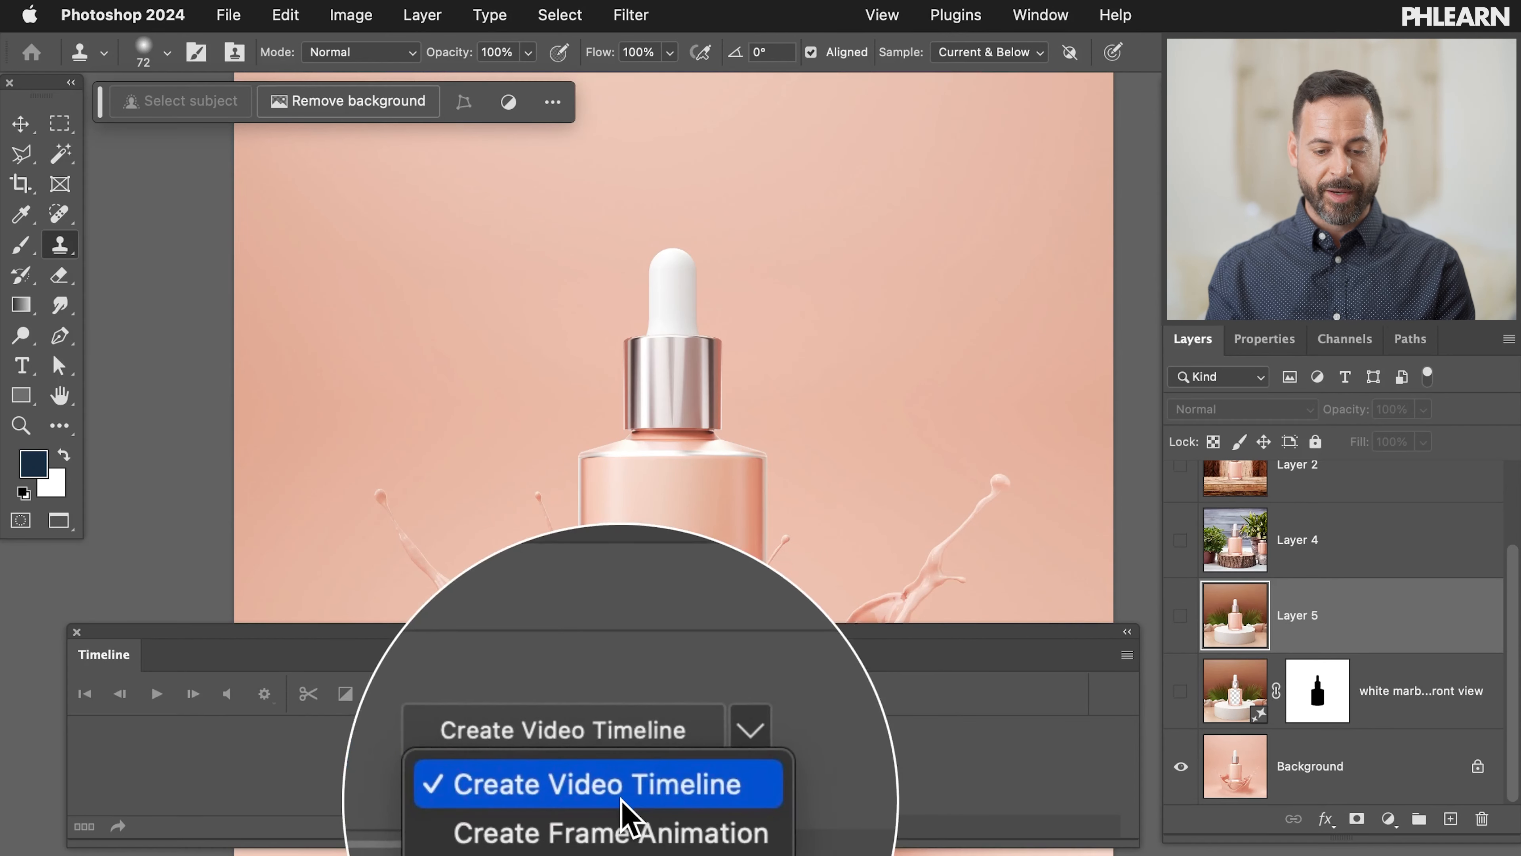
pyautogui.click(621, 822)
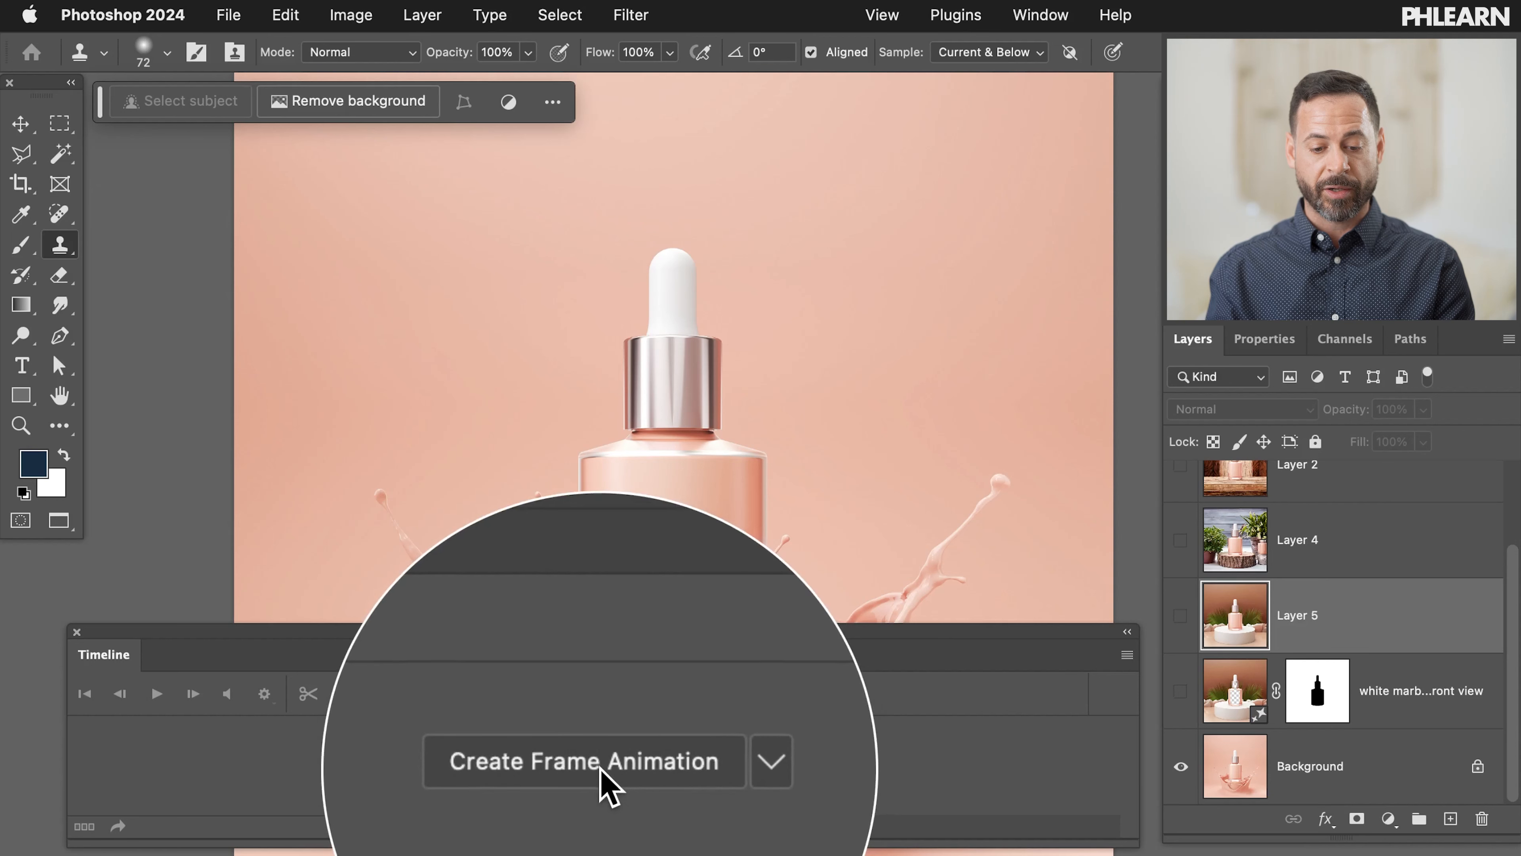
pyautogui.click(600, 771)
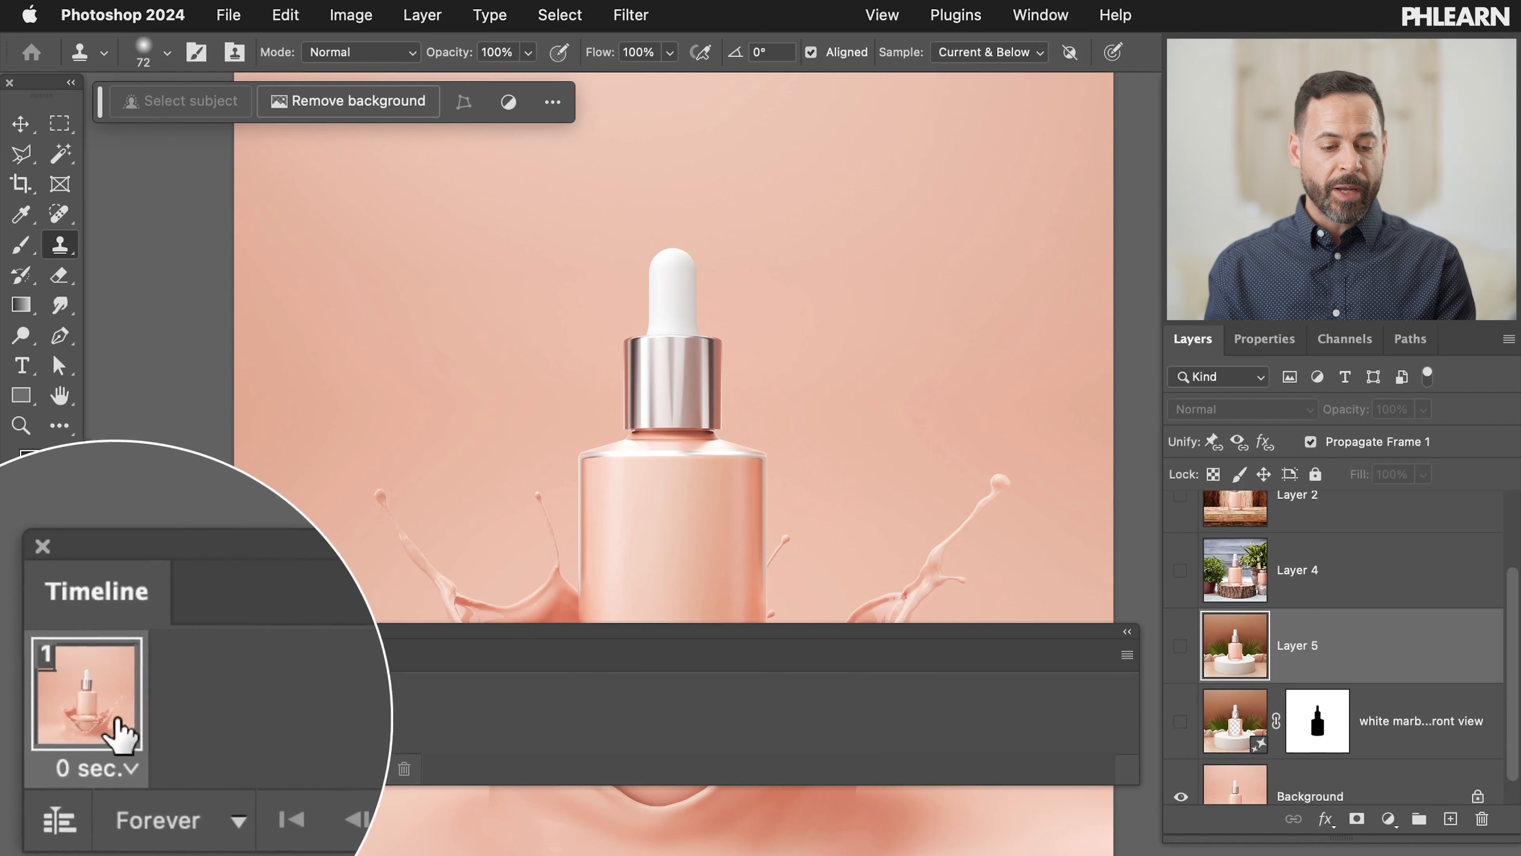
# Step: Add a second animation frame showing Layer 5 and compare it with the first frame
pyautogui.scroll(-4, 543, 466)
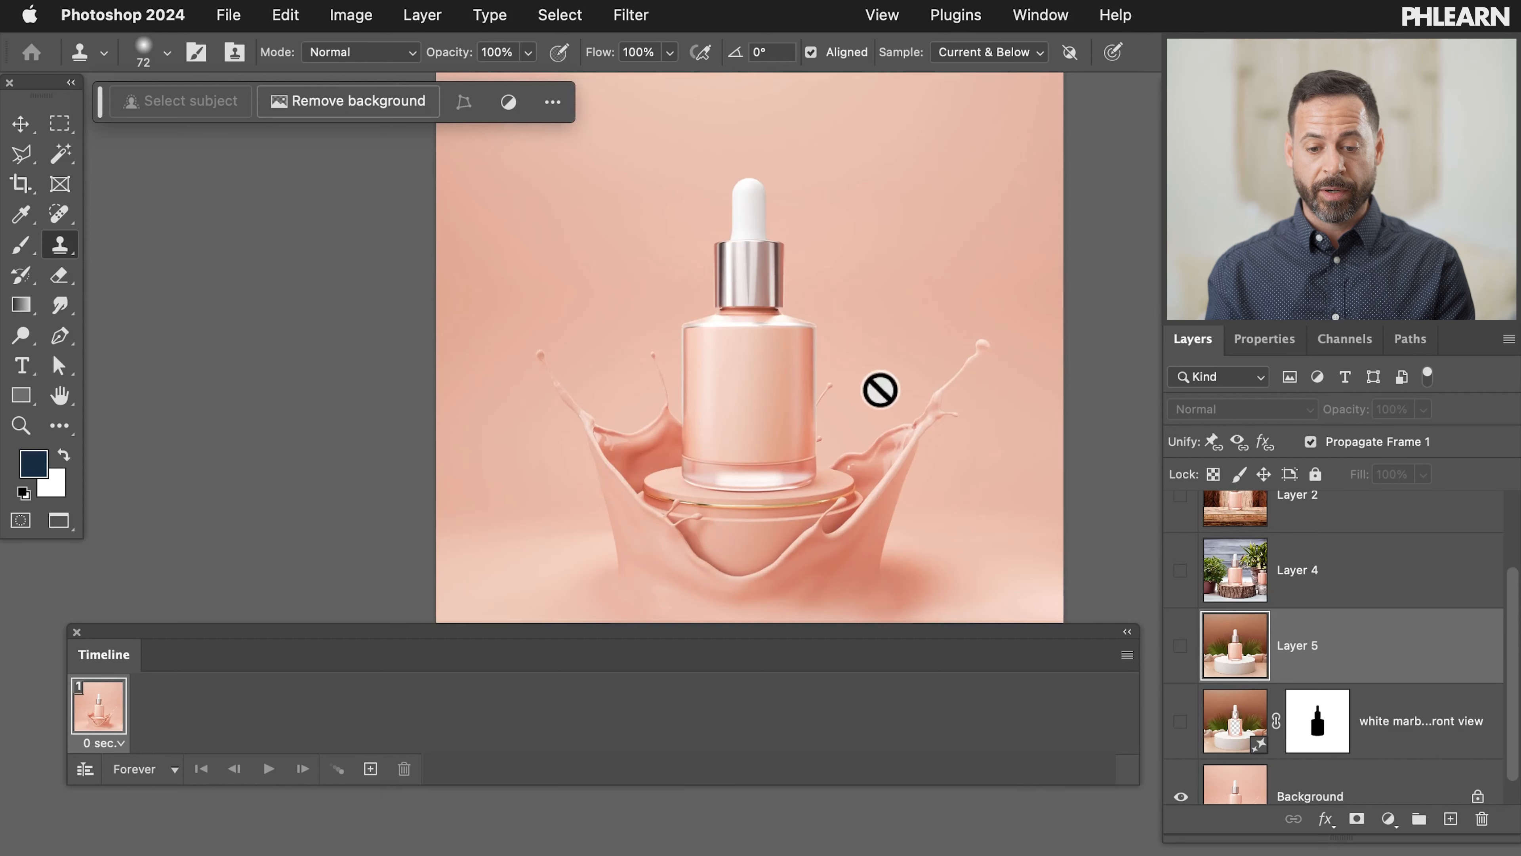
pyautogui.scroll(3, 880, 390)
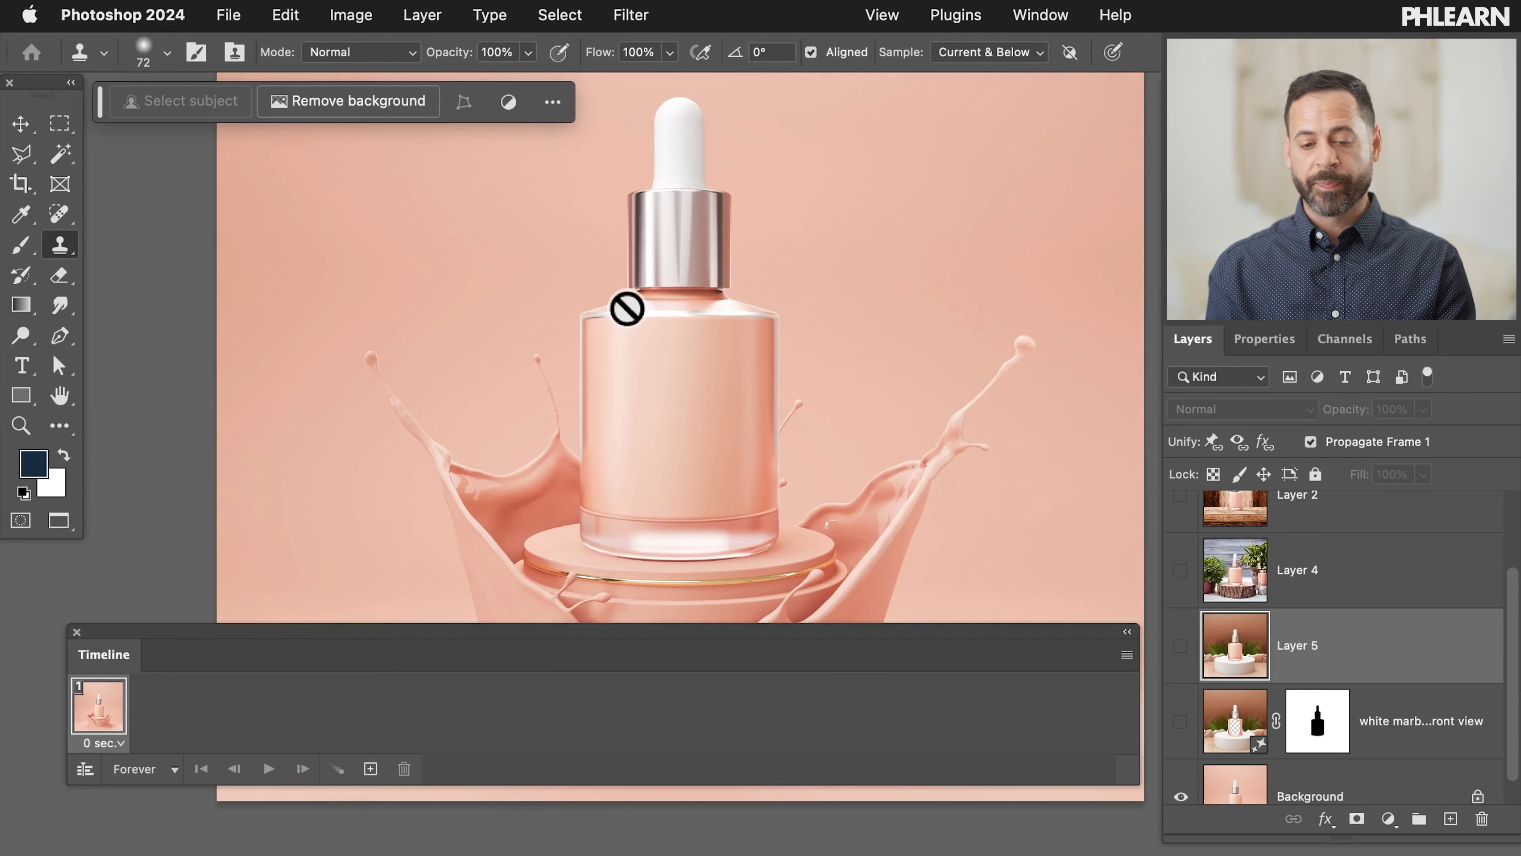
pyautogui.click(368, 773)
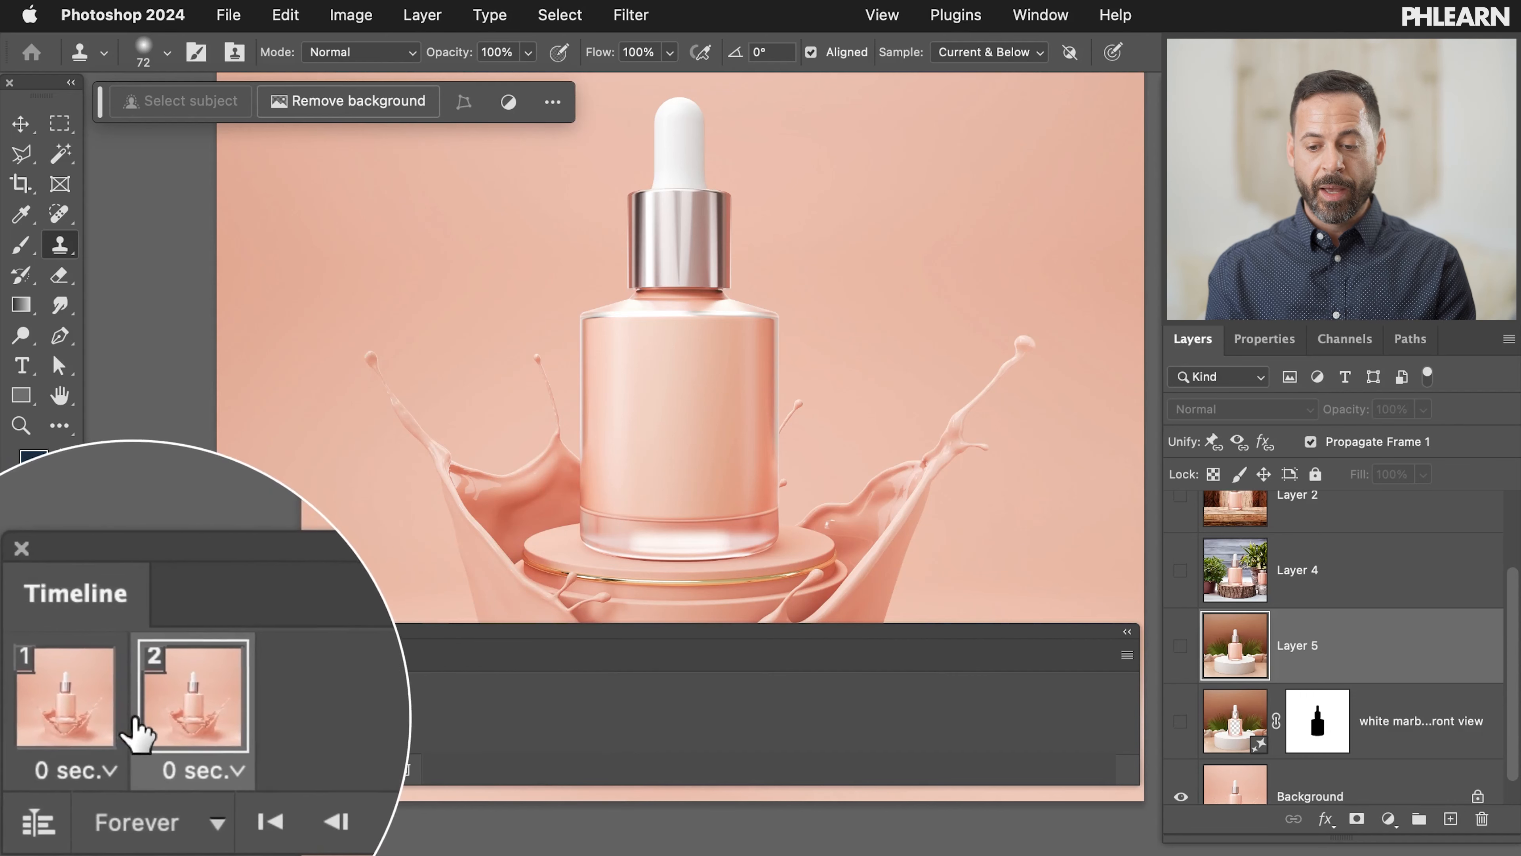
pyautogui.click(1179, 646)
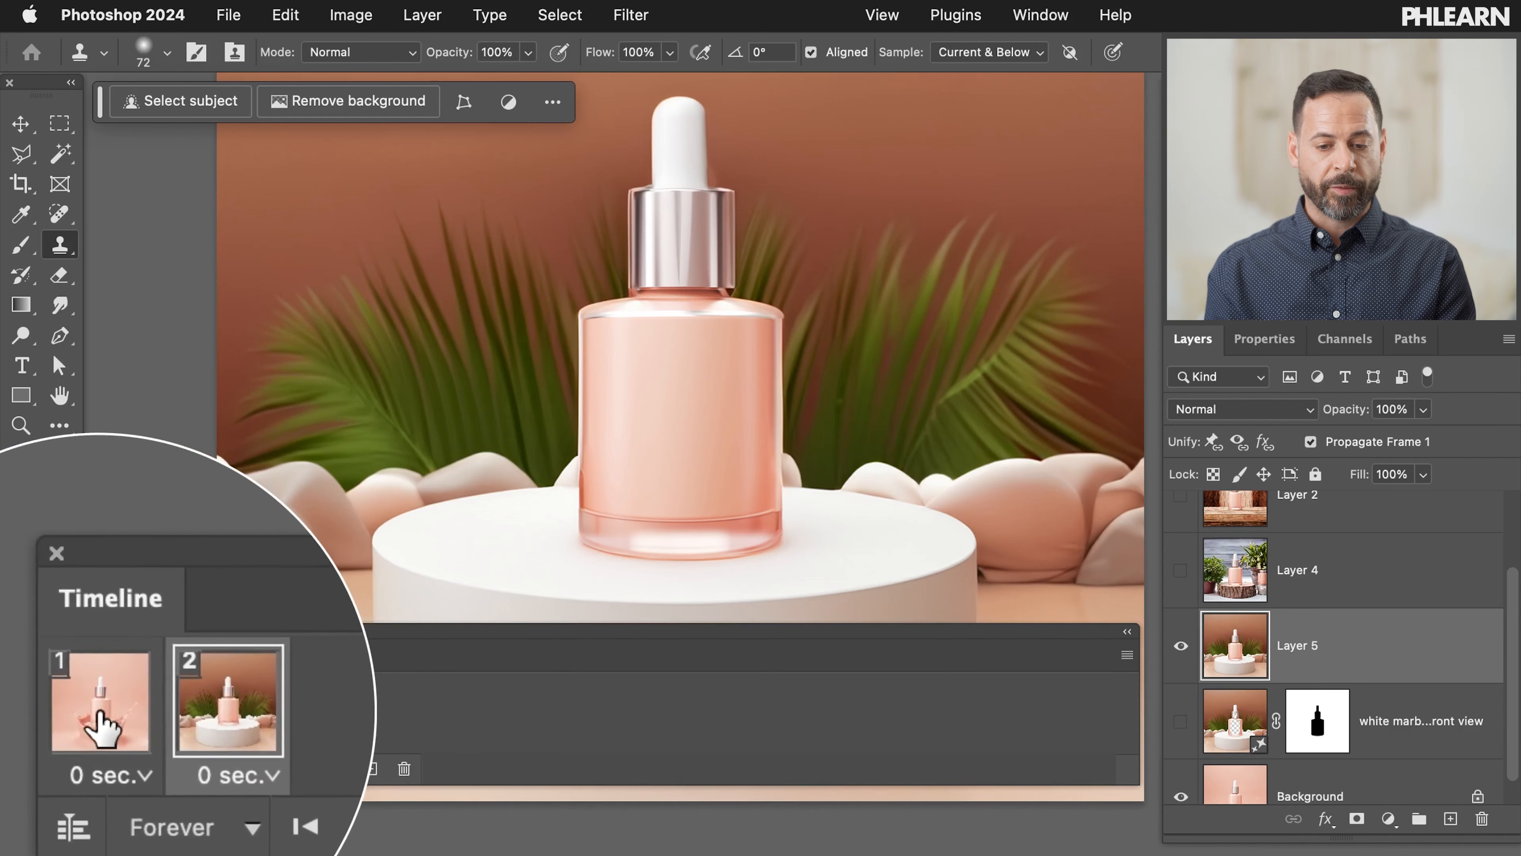
pyautogui.click(72, 713)
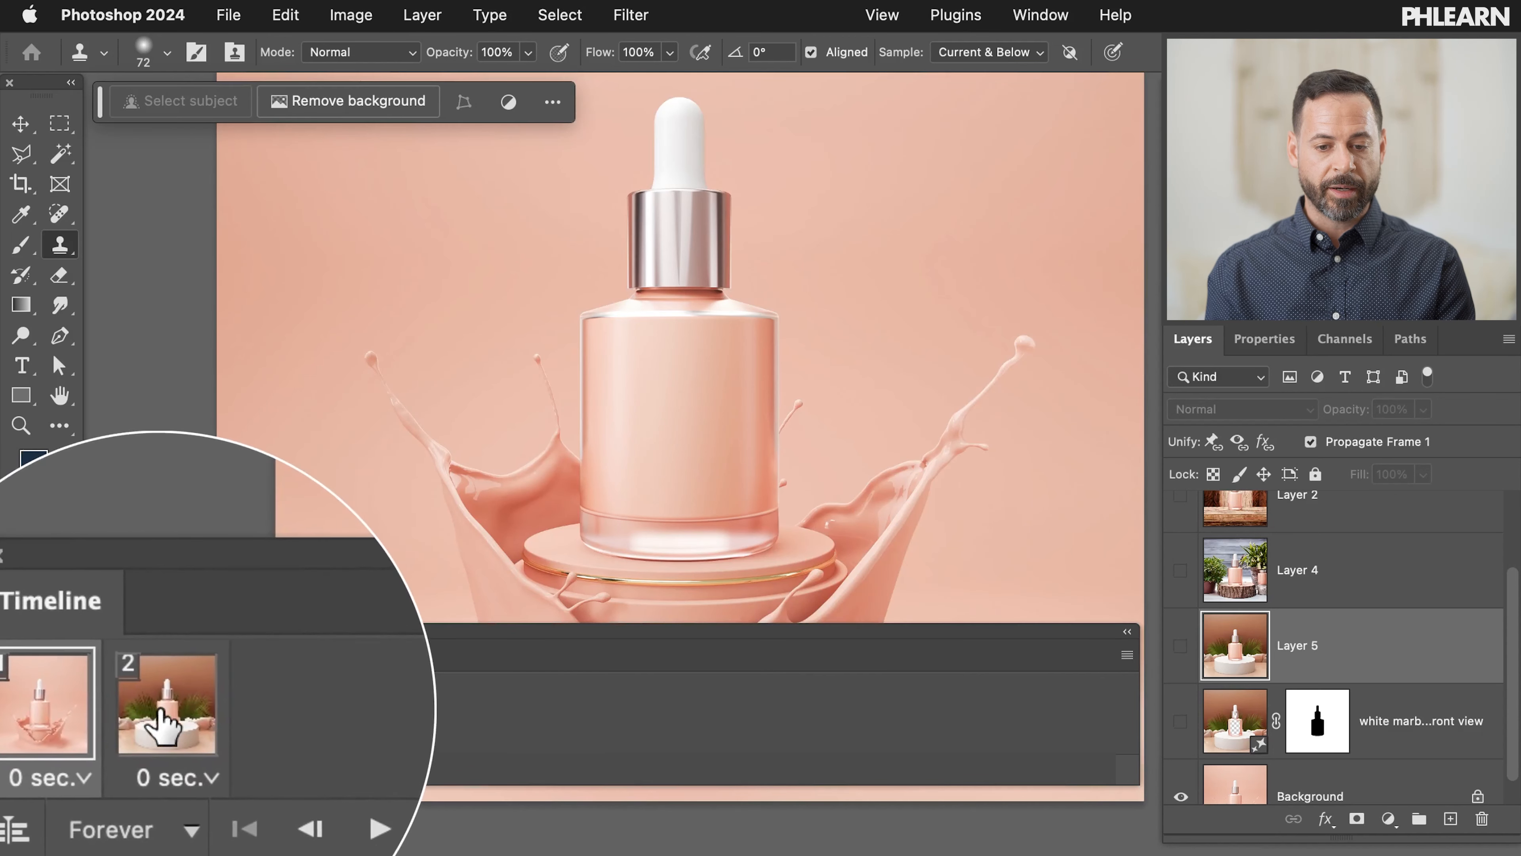
pyautogui.click(159, 713)
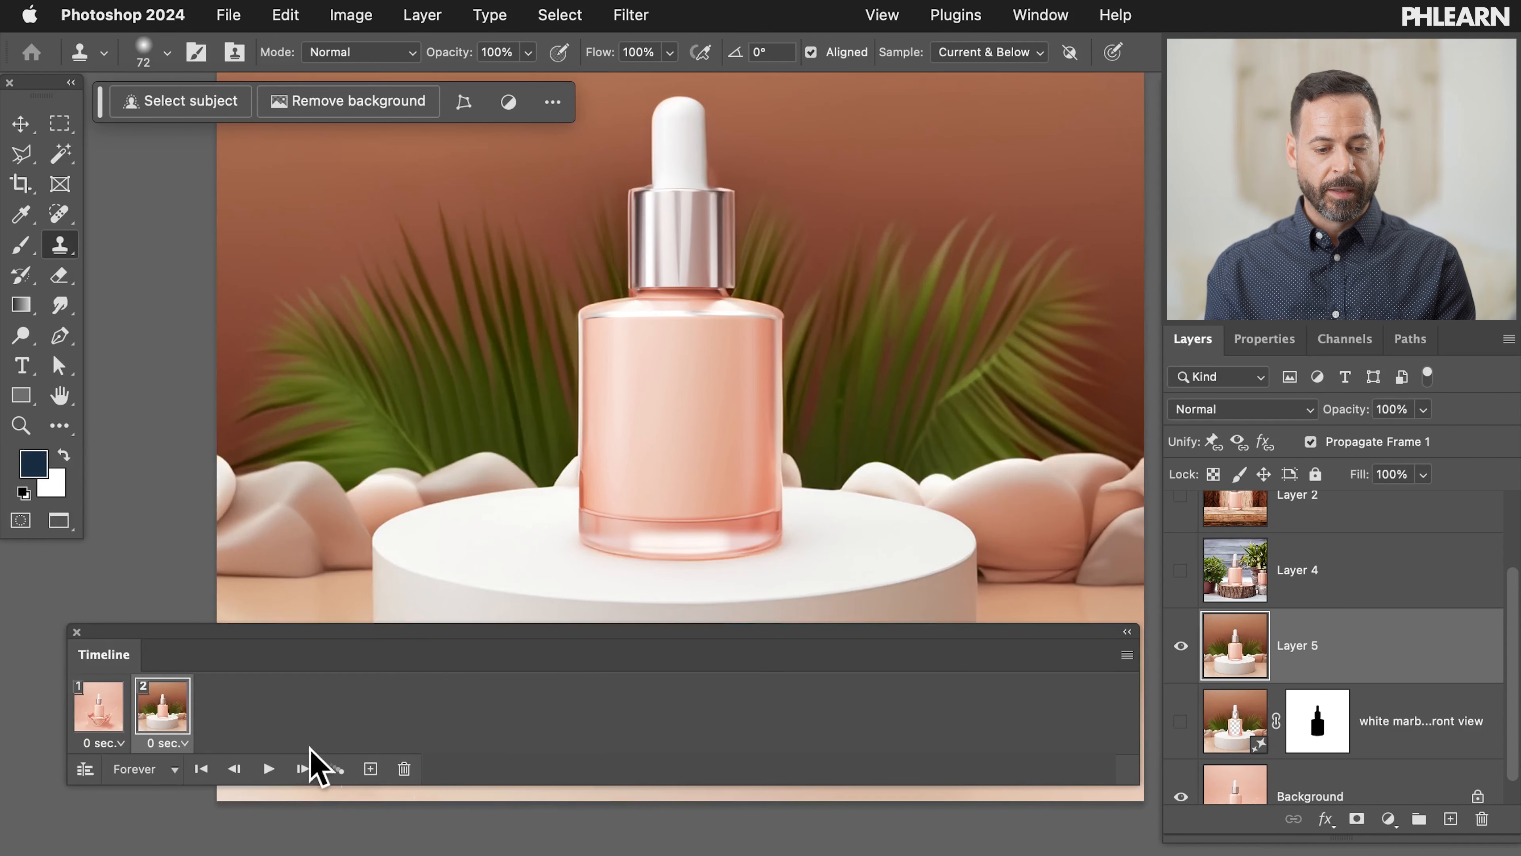
# Step: Add a third animation frame that shows the potted plant scene on Layer 4
pyautogui.click(371, 769)
pyautogui.click(371, 768)
pyautogui.press('super+z')
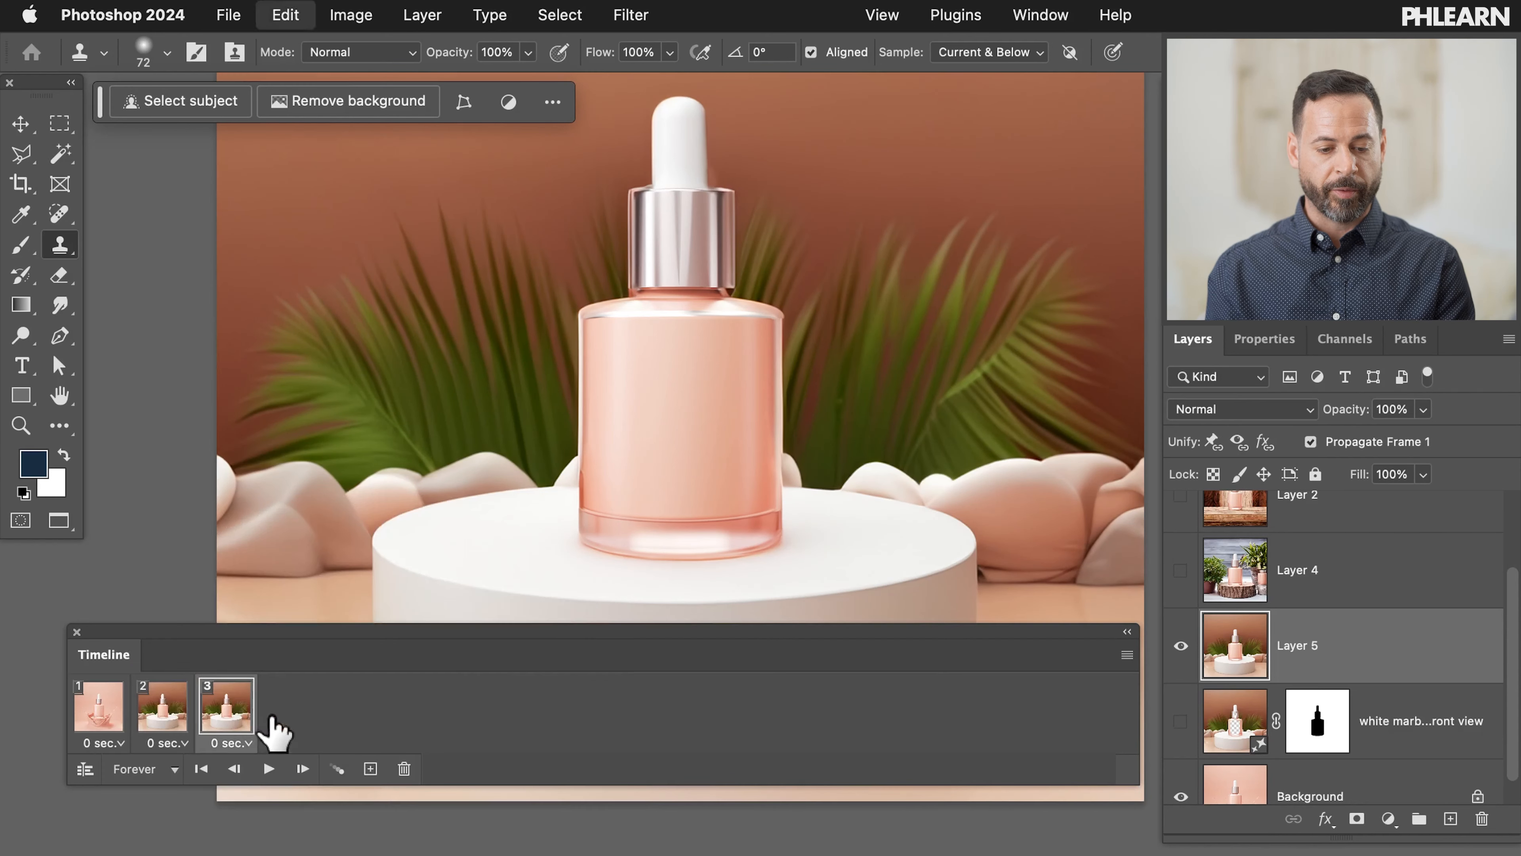
pyautogui.click(1180, 570)
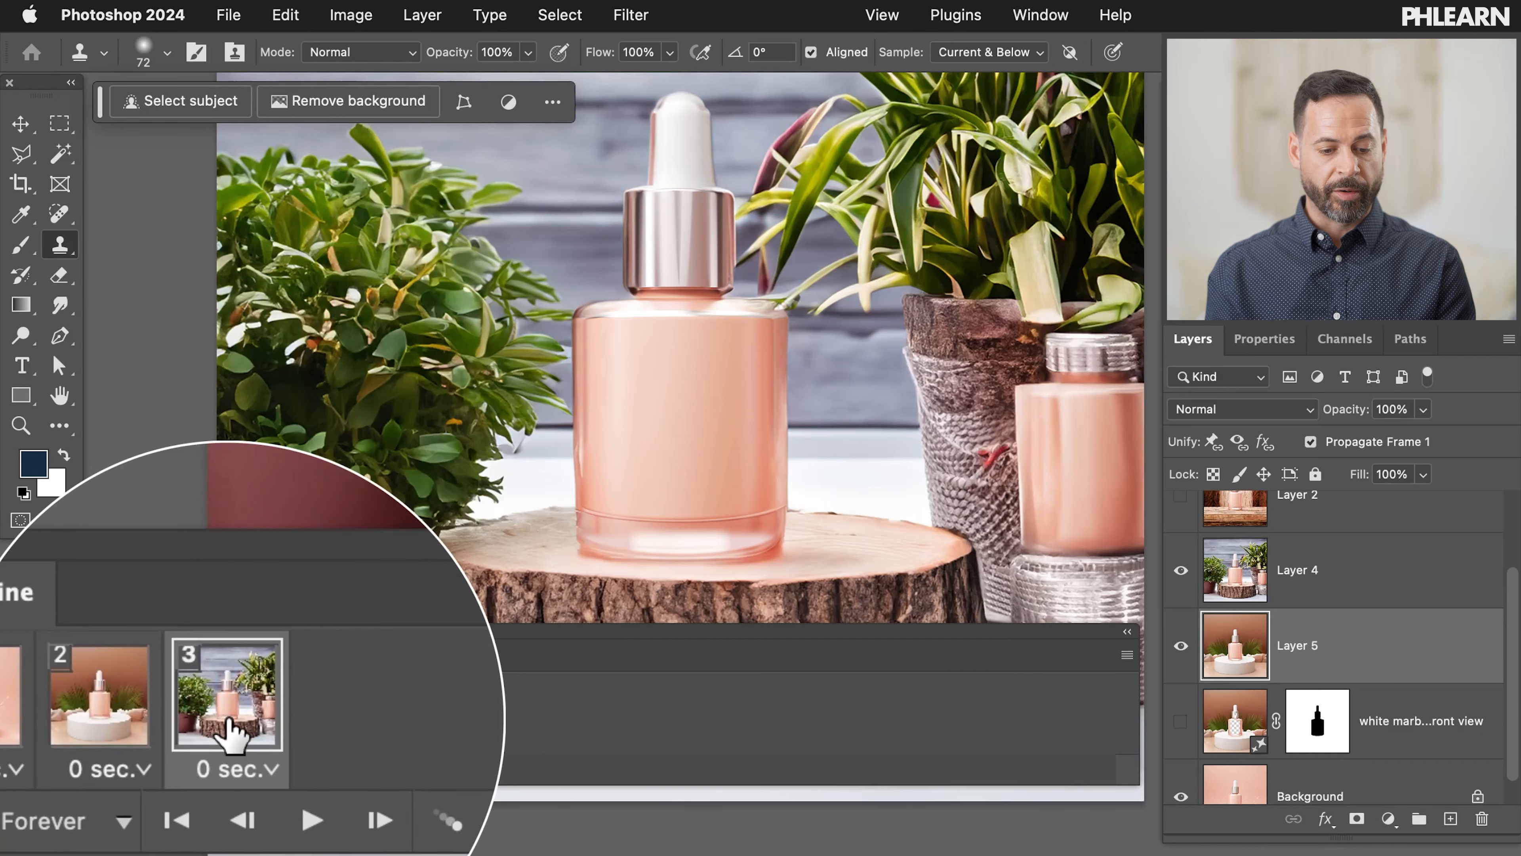
# Step: Add a fourth animation frame that shows the wooden board scene on Layer 2
pyautogui.click(370, 769)
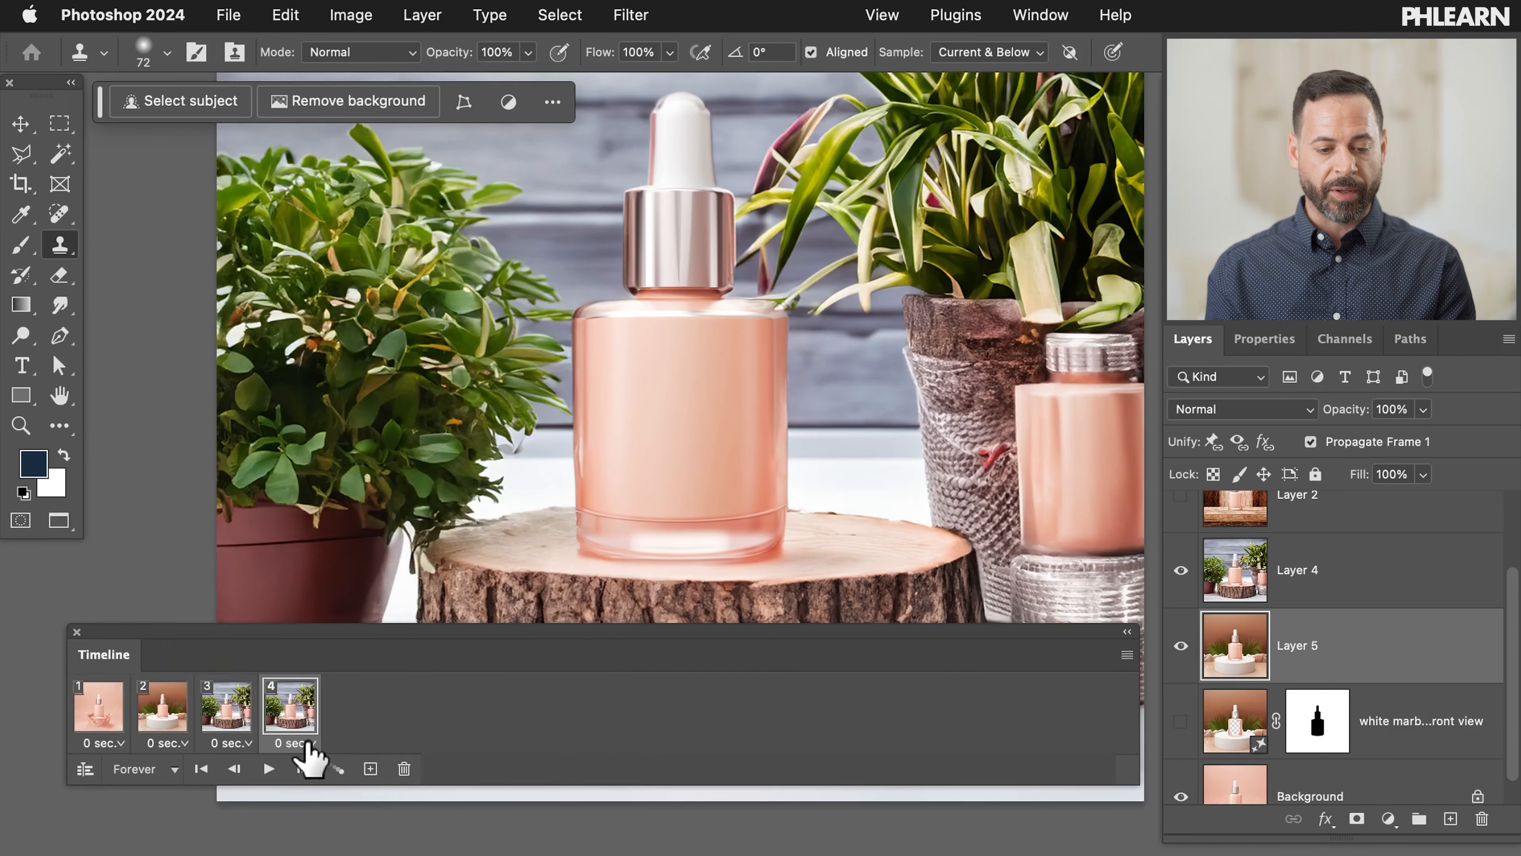
pyautogui.scroll(2, 1302, 629)
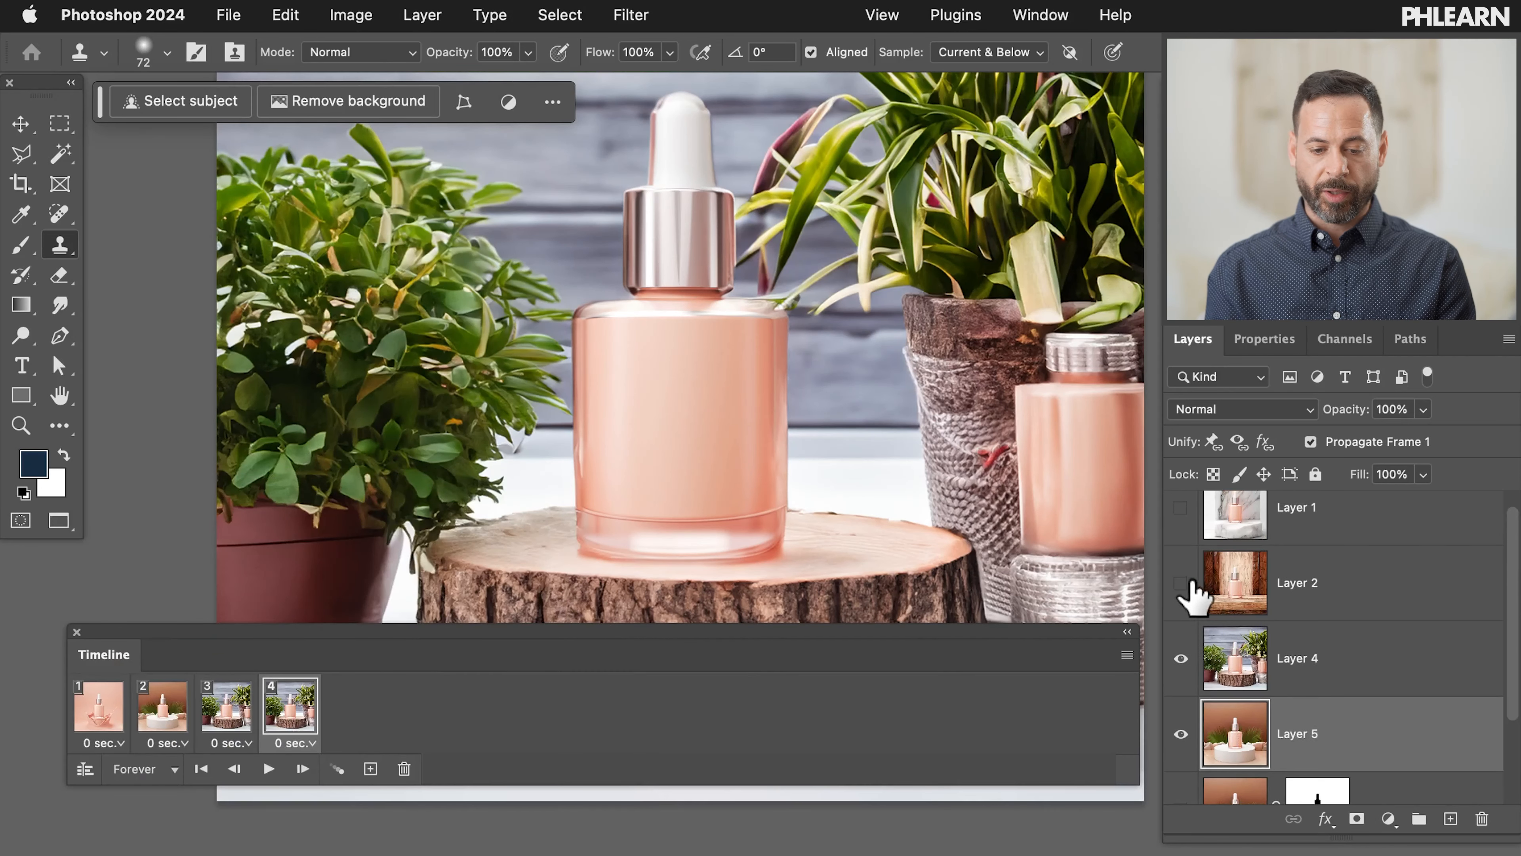
pyautogui.click(1181, 582)
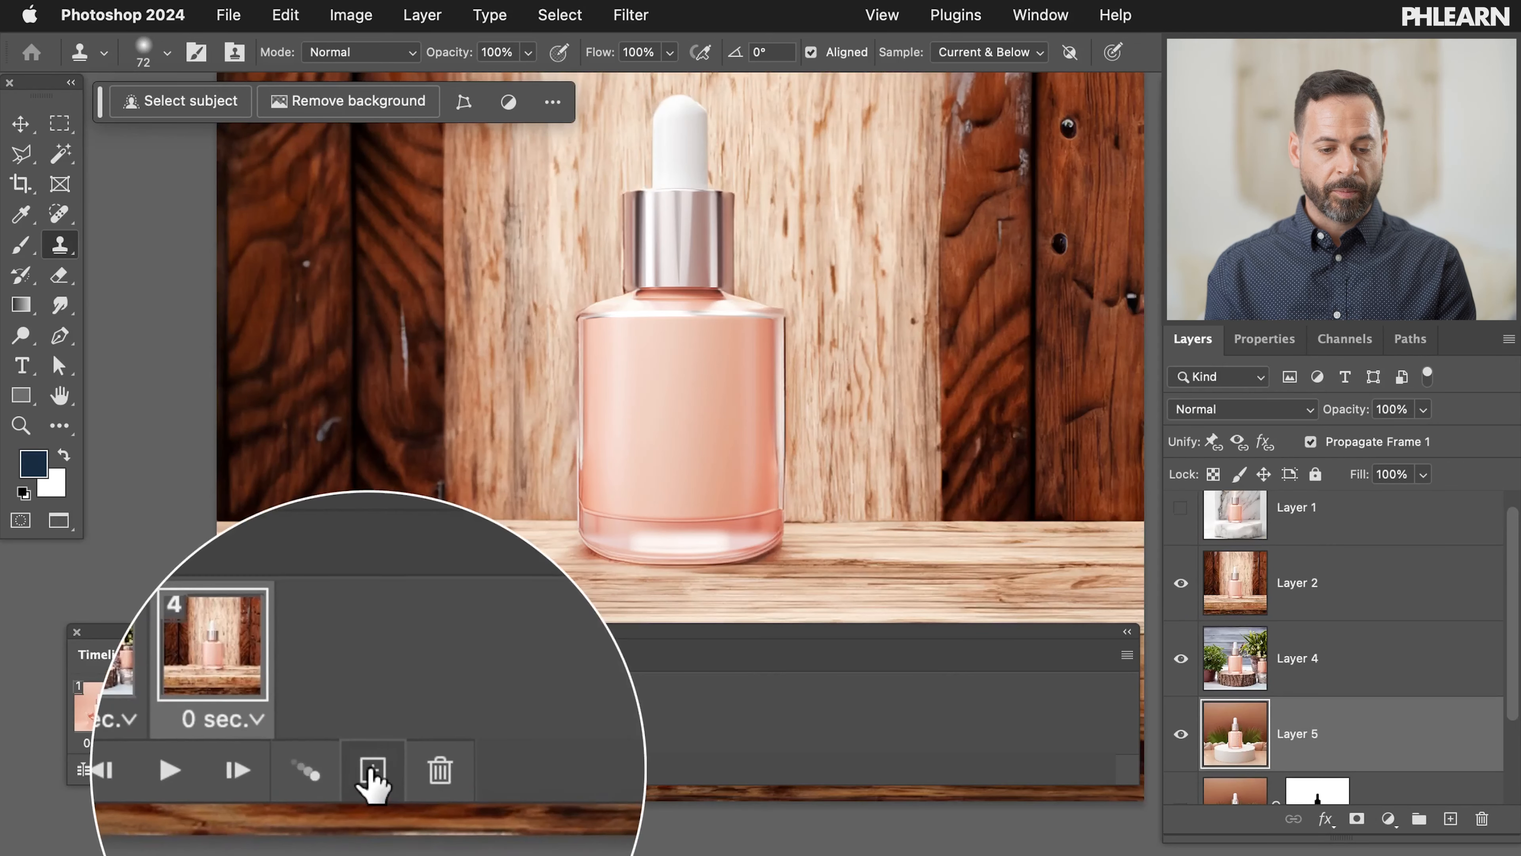
# Step: Add a fifth animation frame that shows the marble scene on Layer 1
pyautogui.click(370, 769)
pyautogui.scroll(1, 1192, 666)
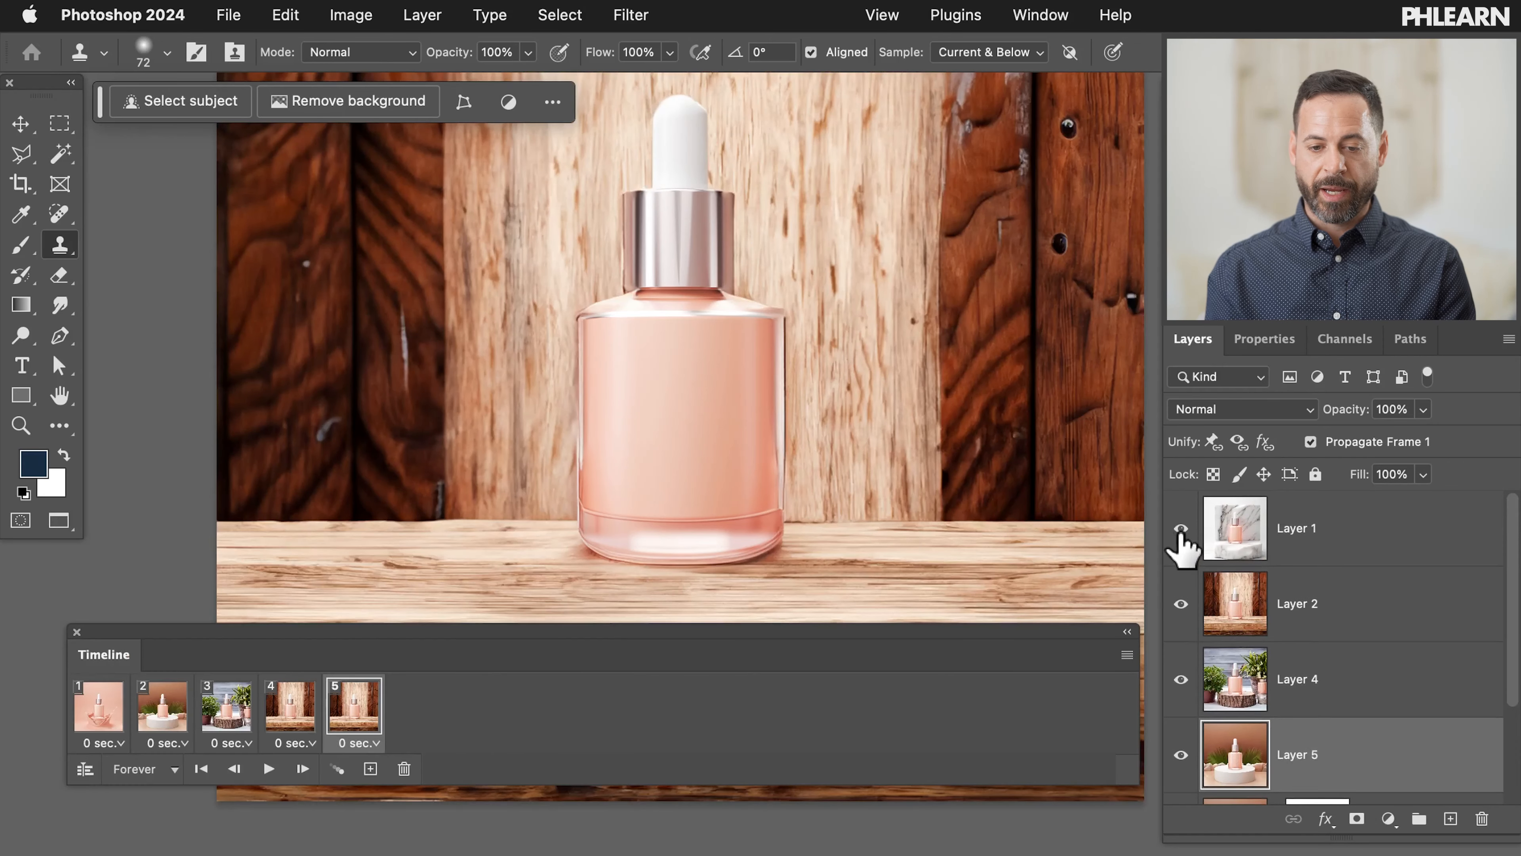
pyautogui.click(1181, 528)
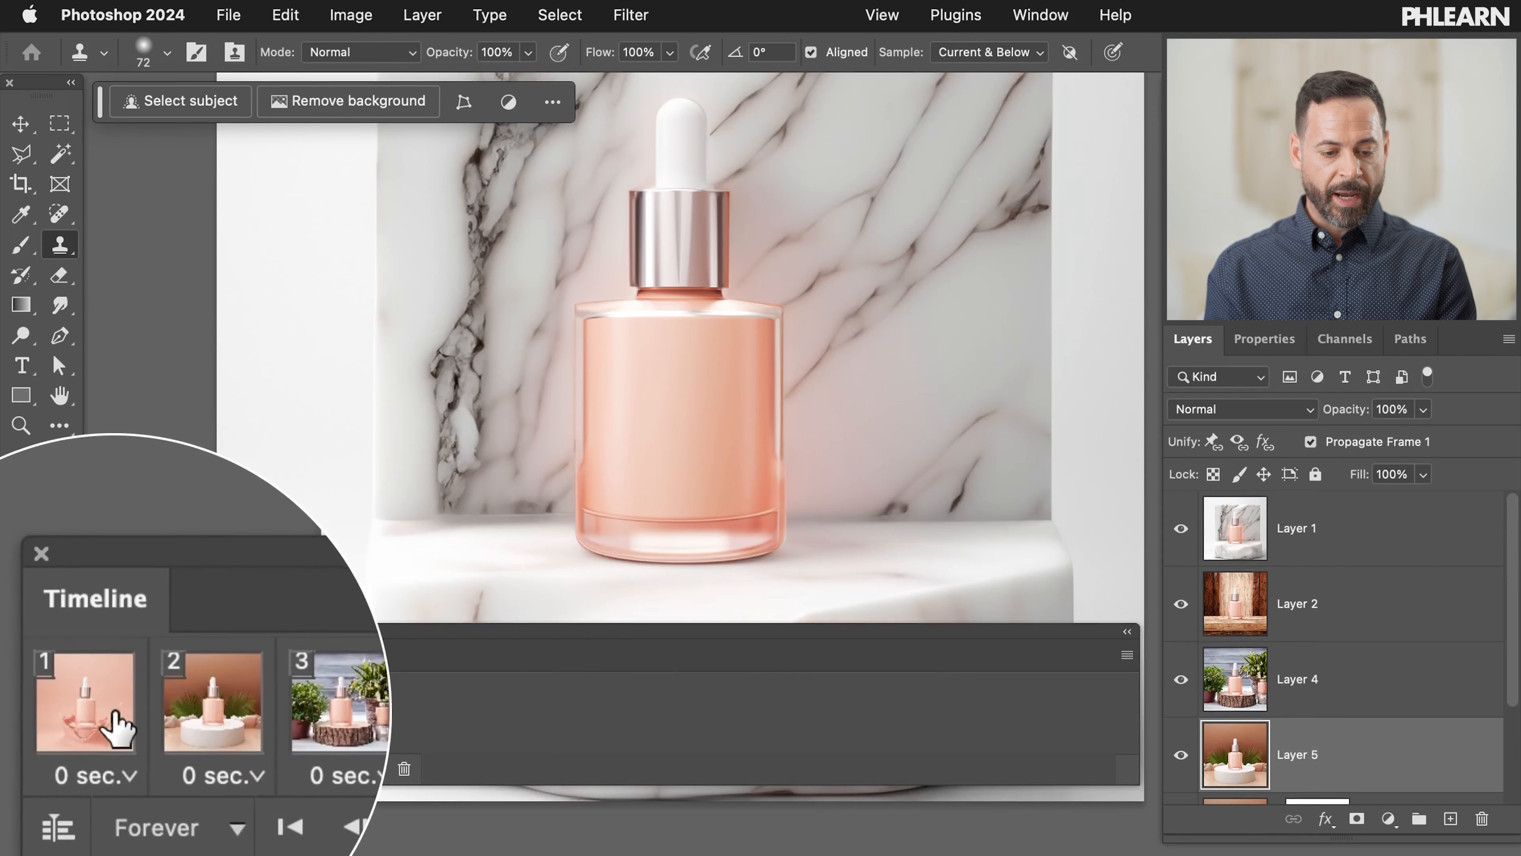
# Step: Step through animation frames 1 to 5 to check the scene shown in each
pyautogui.click(117, 710)
pyautogui.click(160, 710)
pyautogui.click(244, 713)
pyautogui.click(289, 720)
pyautogui.click(341, 713)
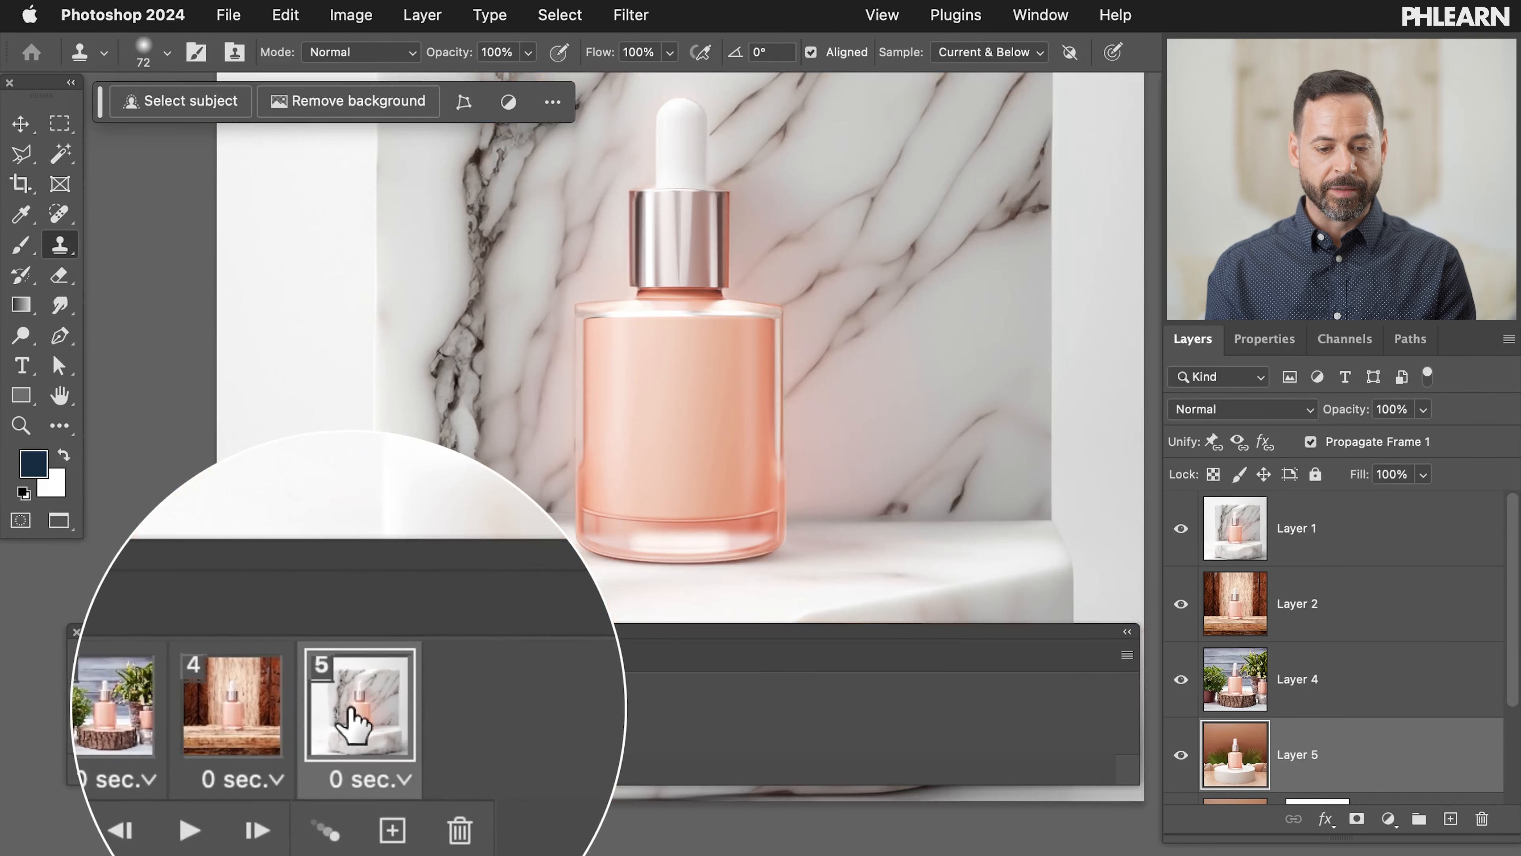
# Step: Fit the whole picture above the Timeline, play the frame animation as a preview and stop it
pyautogui.scroll(-5, 611, 524)
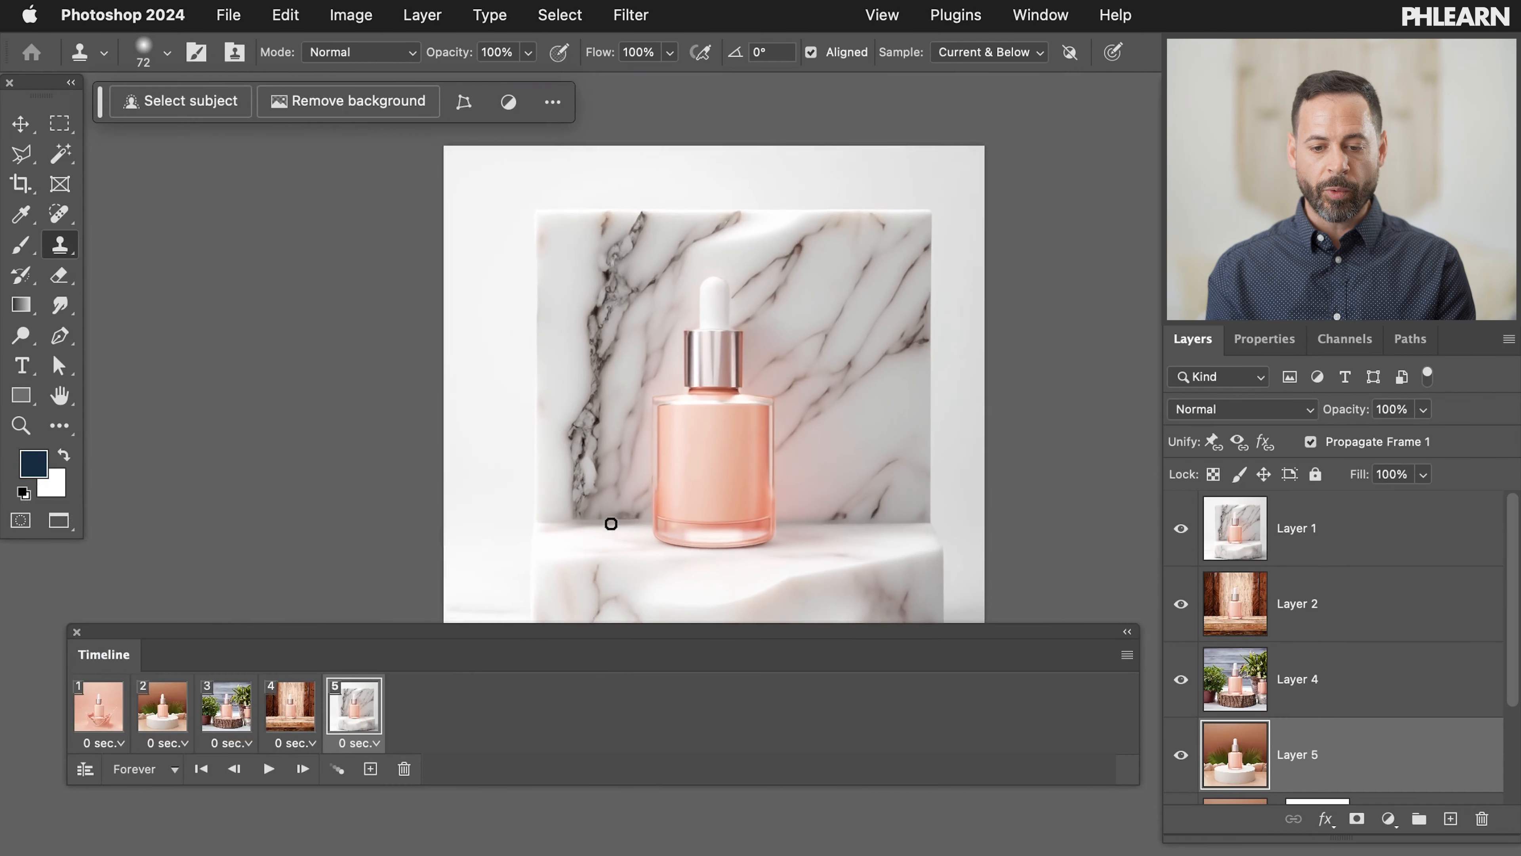
pyautogui.scroll(-3, 611, 524)
pyautogui.hscroll(-2, 611, 524)
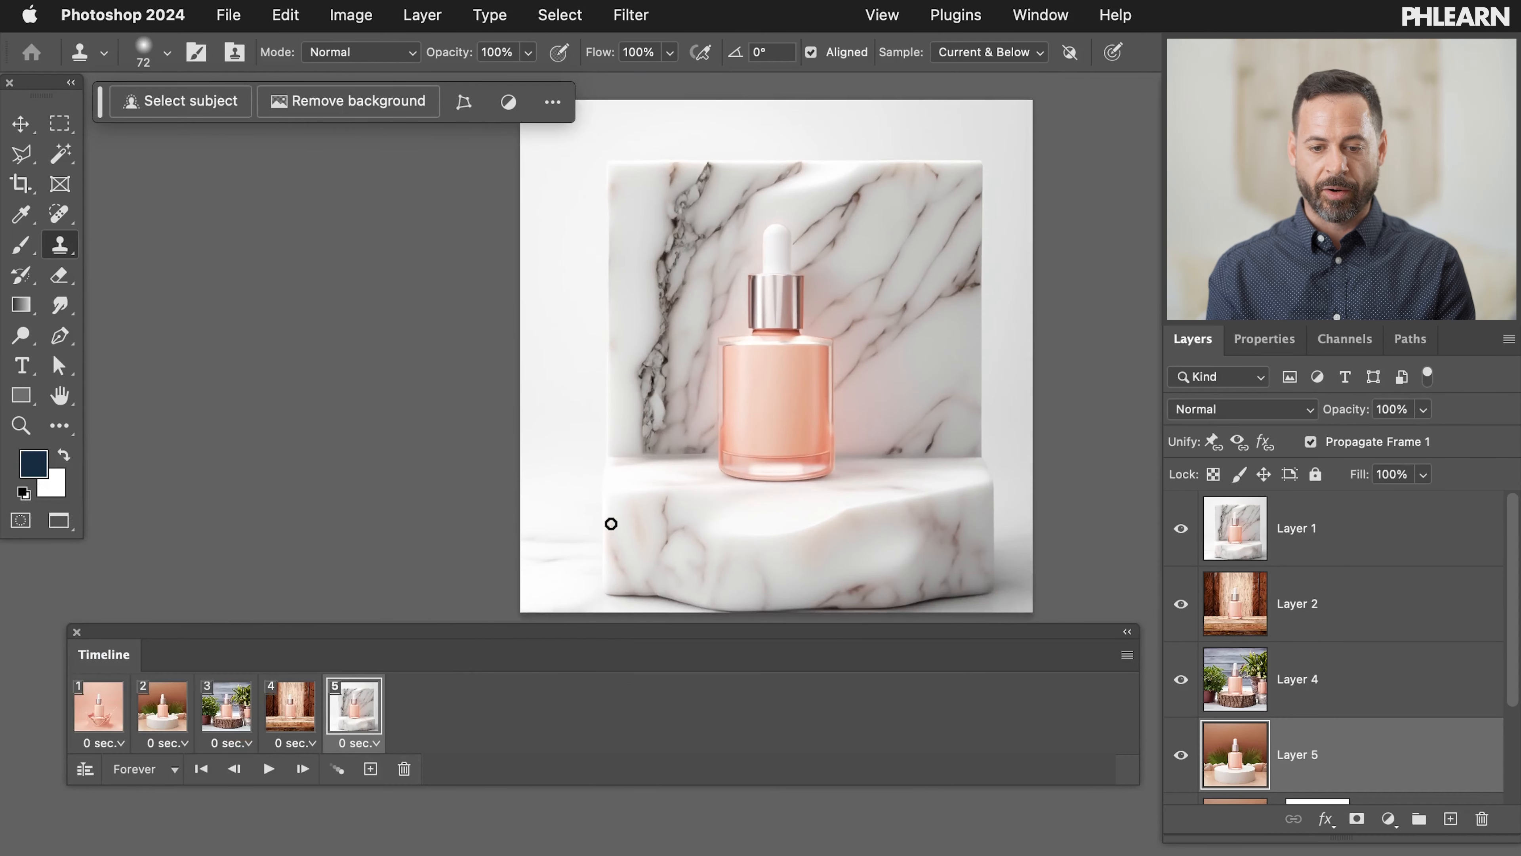
pyautogui.scroll(-3, 866, 388)
pyautogui.hscroll(-1, 757, 313)
pyautogui.scroll(-1, 757, 313)
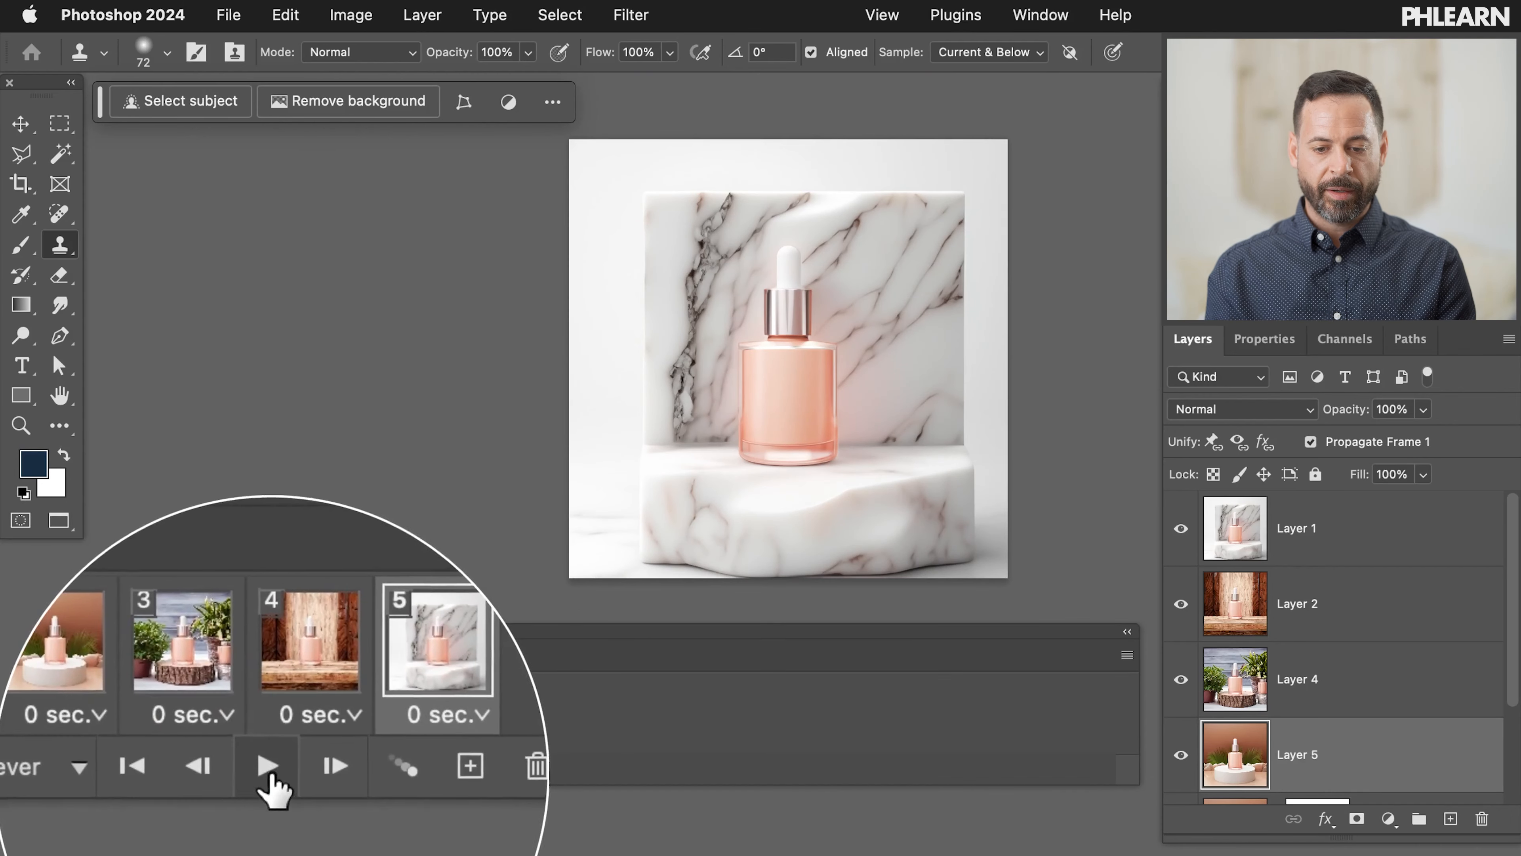
pyautogui.click(268, 769)
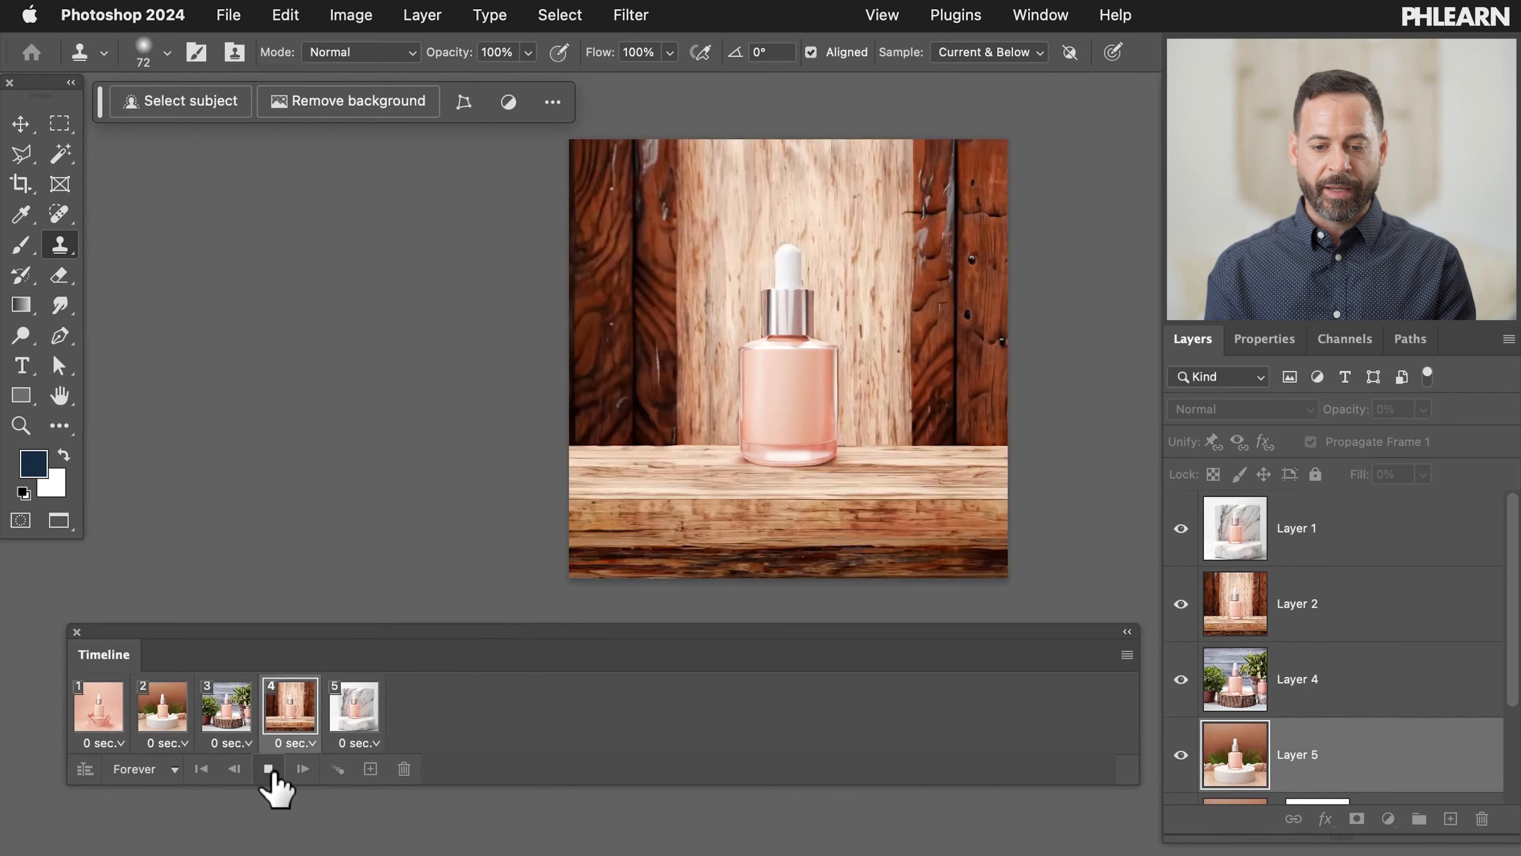
pyautogui.click(268, 769)
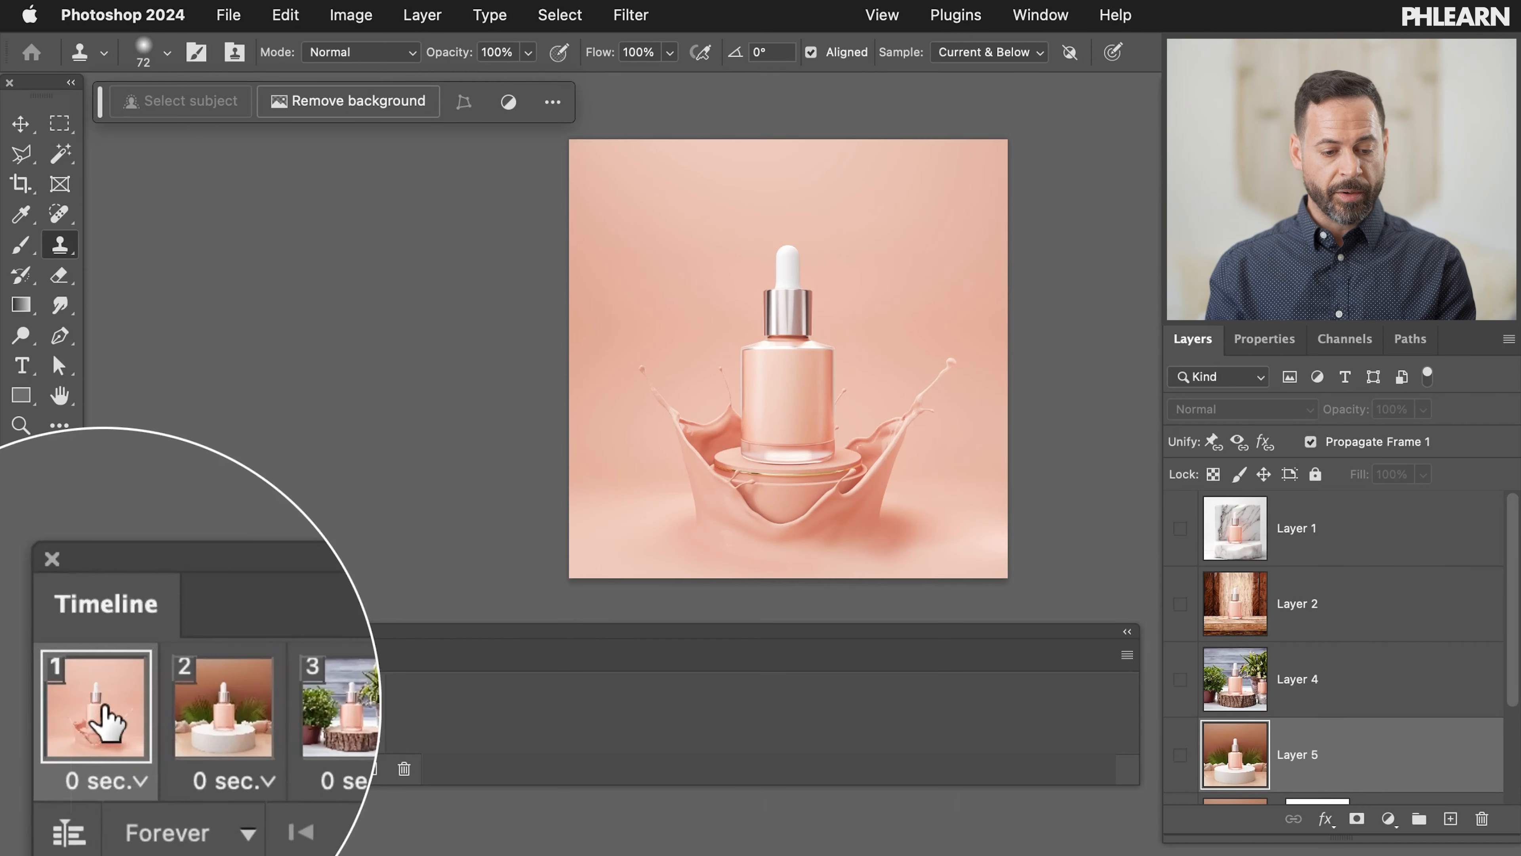
# Step: Set the delay of all five animation frames to 0.5 seconds
pyautogui.keyDown('shift'); pyautogui.click(348, 698); pyautogui.keyUp('shift')
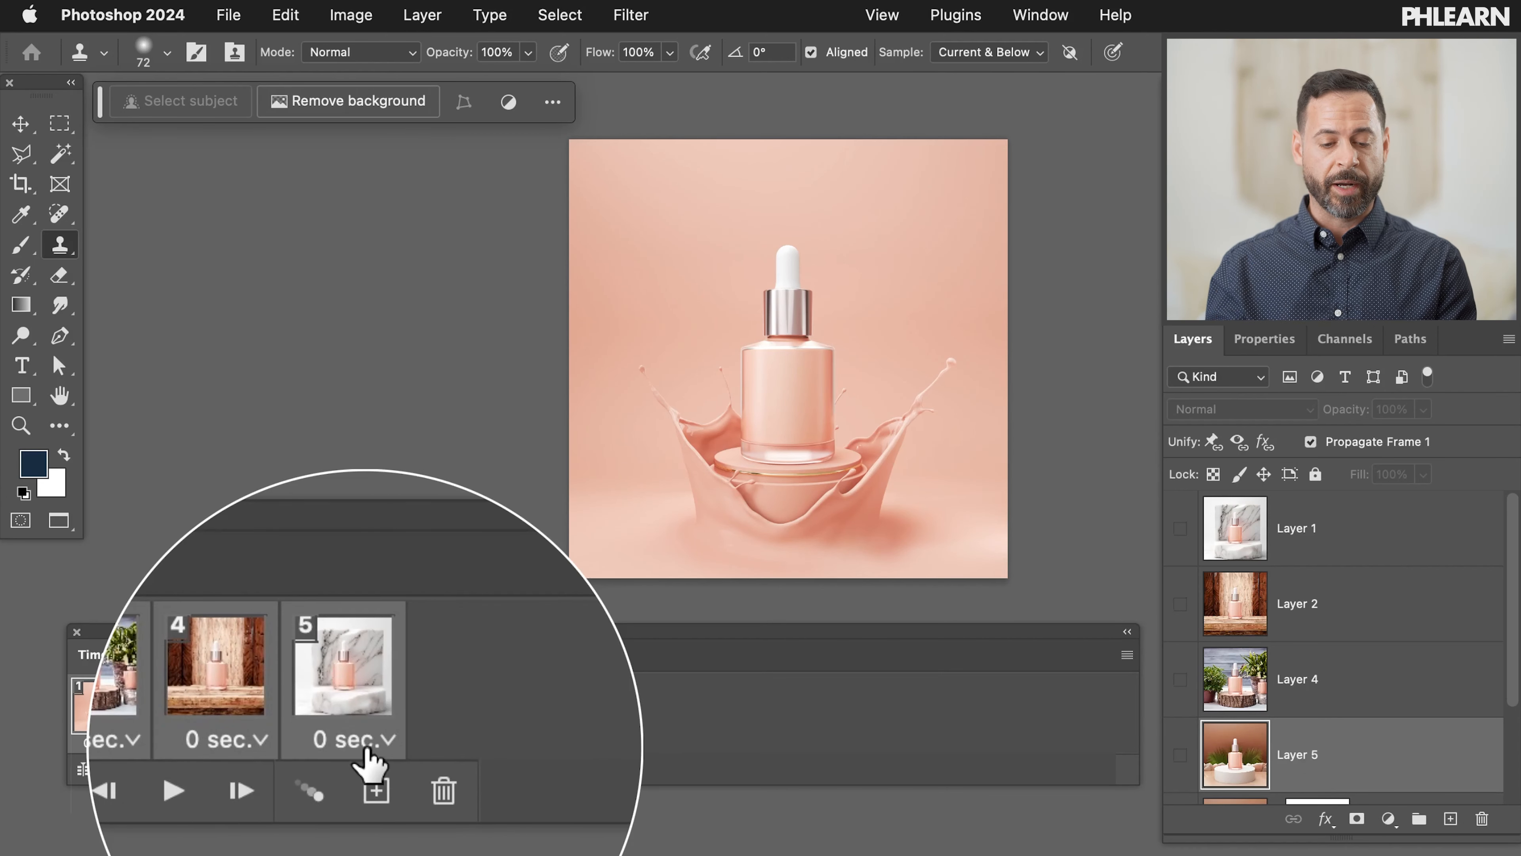
pyautogui.click(381, 742)
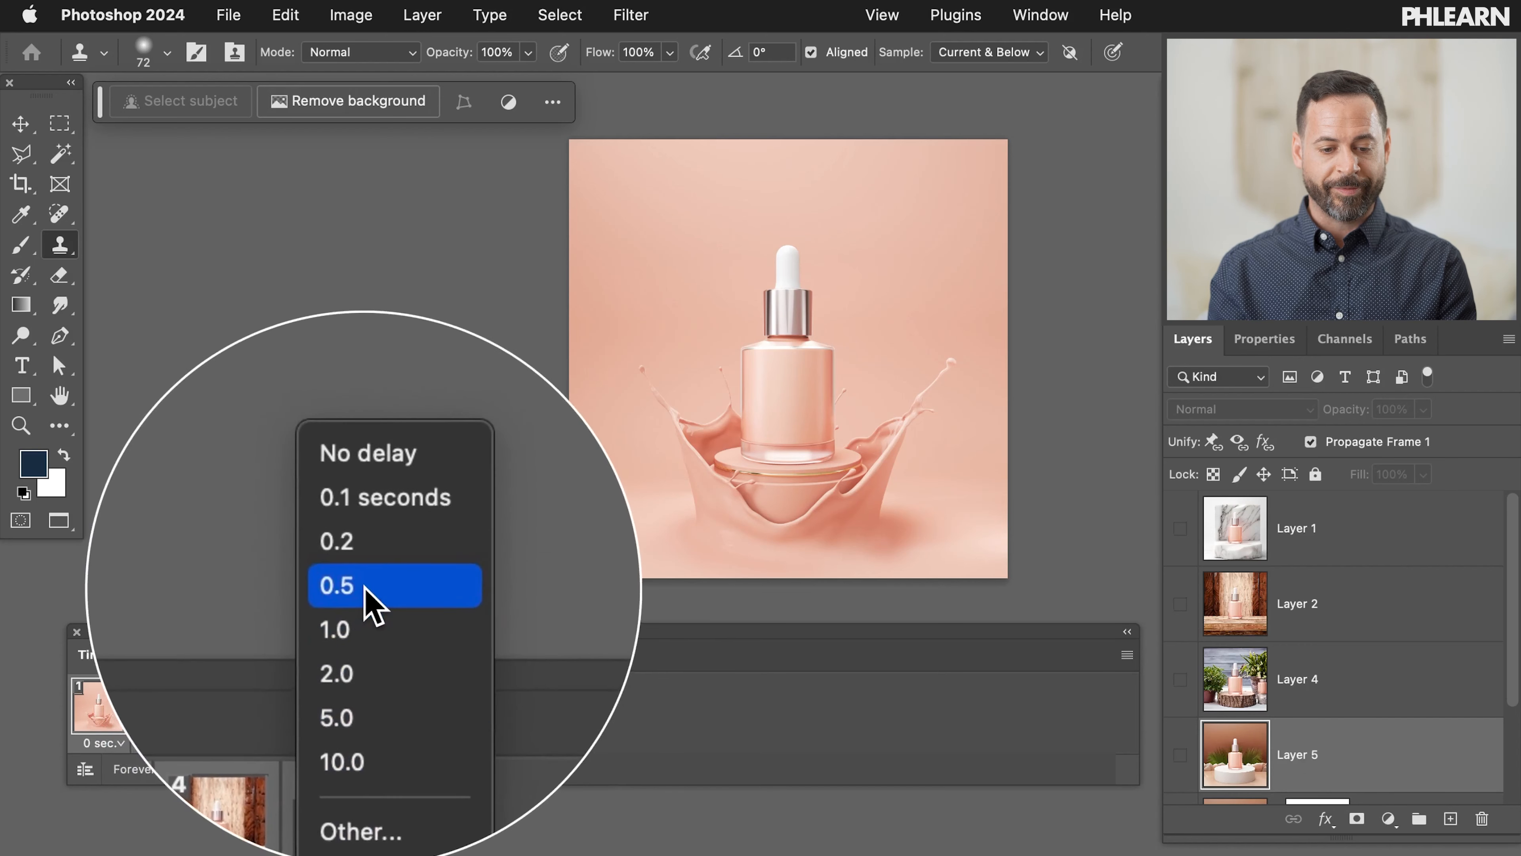
pyautogui.click(365, 588)
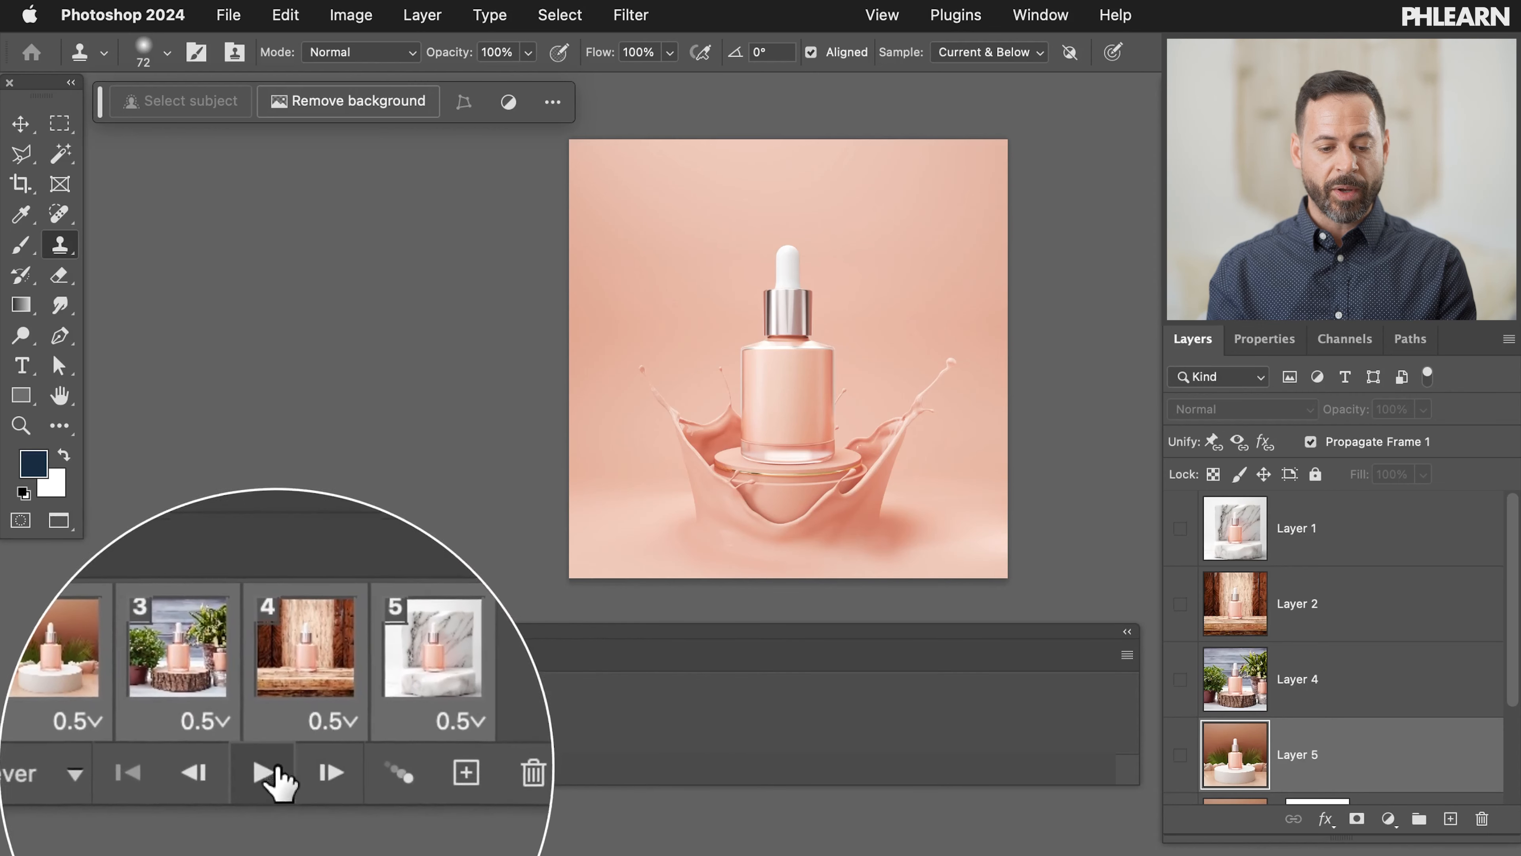
# Step: Play the frame animation to check its pacing and stop it
pyautogui.click(269, 769)
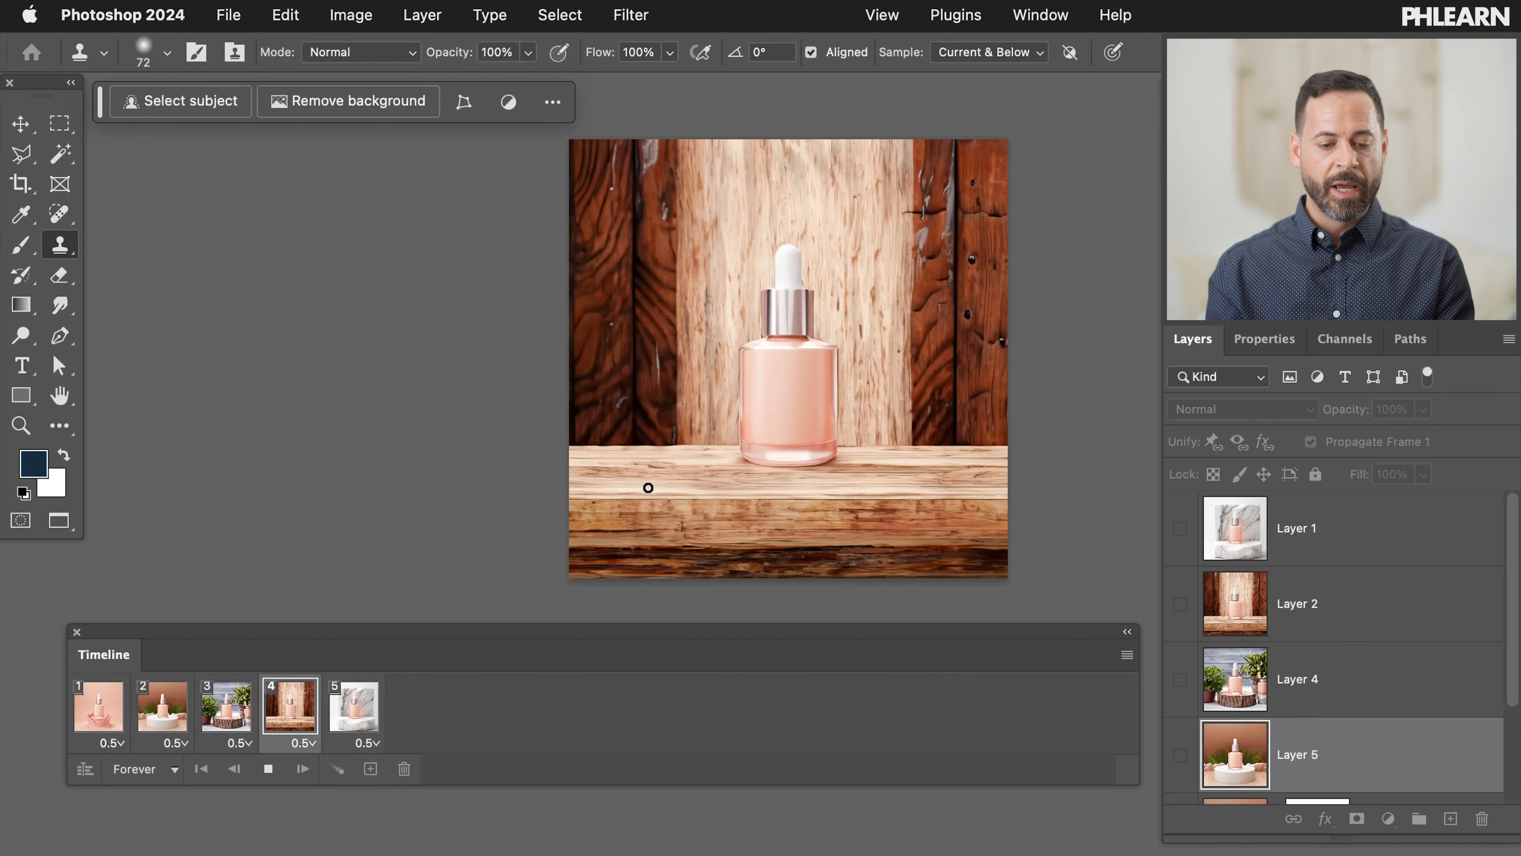
pyautogui.click(268, 769)
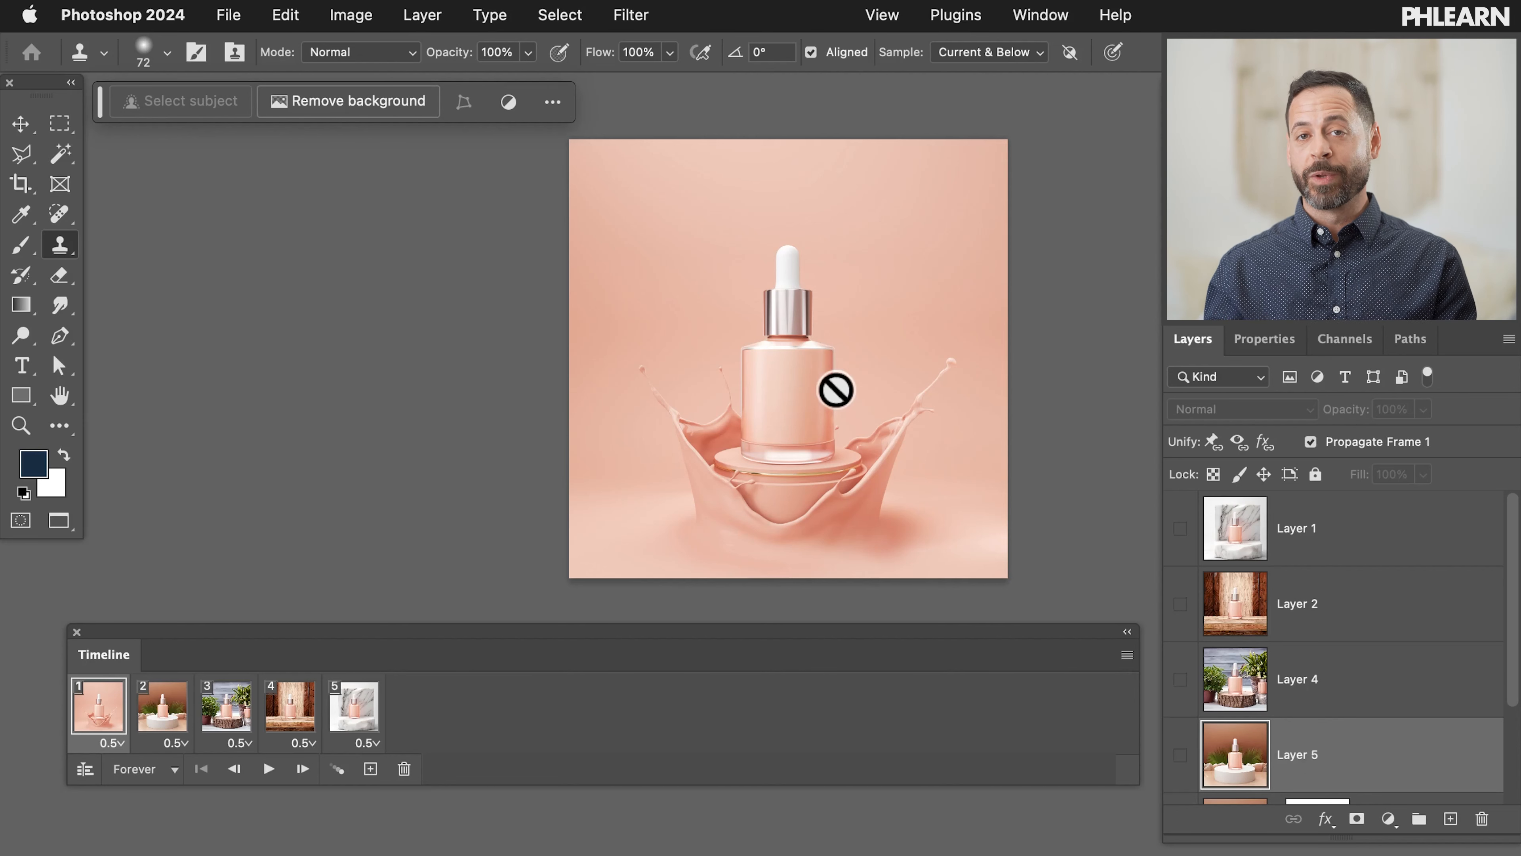
# Step: Open the Save for Web (Legacy) export and examine the bottle's dropper, cap and shoulders in the 100% preview
pyautogui.click(227, 14)
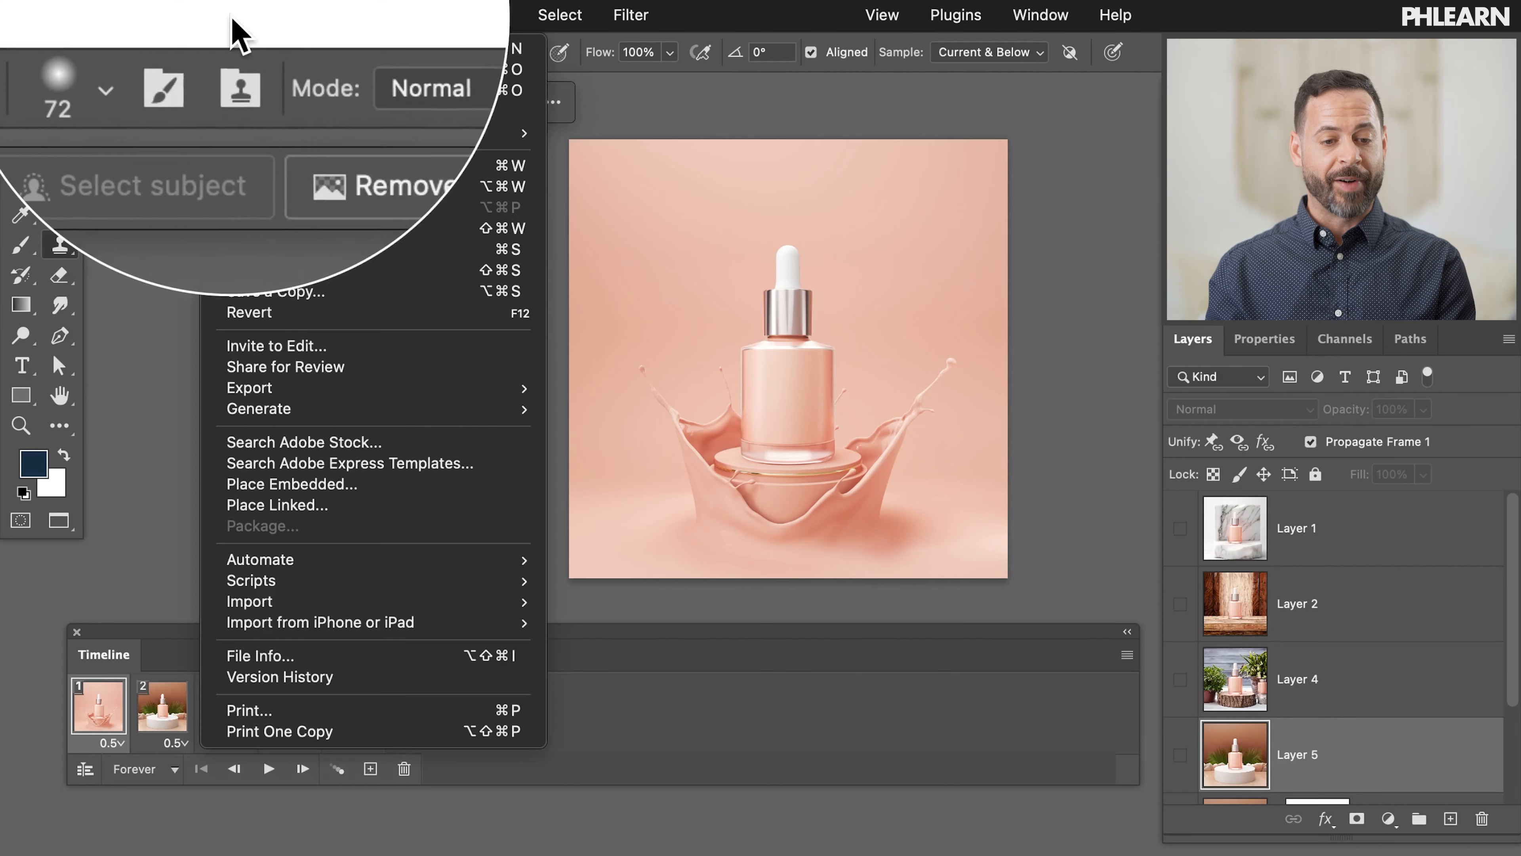
pyautogui.moveTo(270, 389)
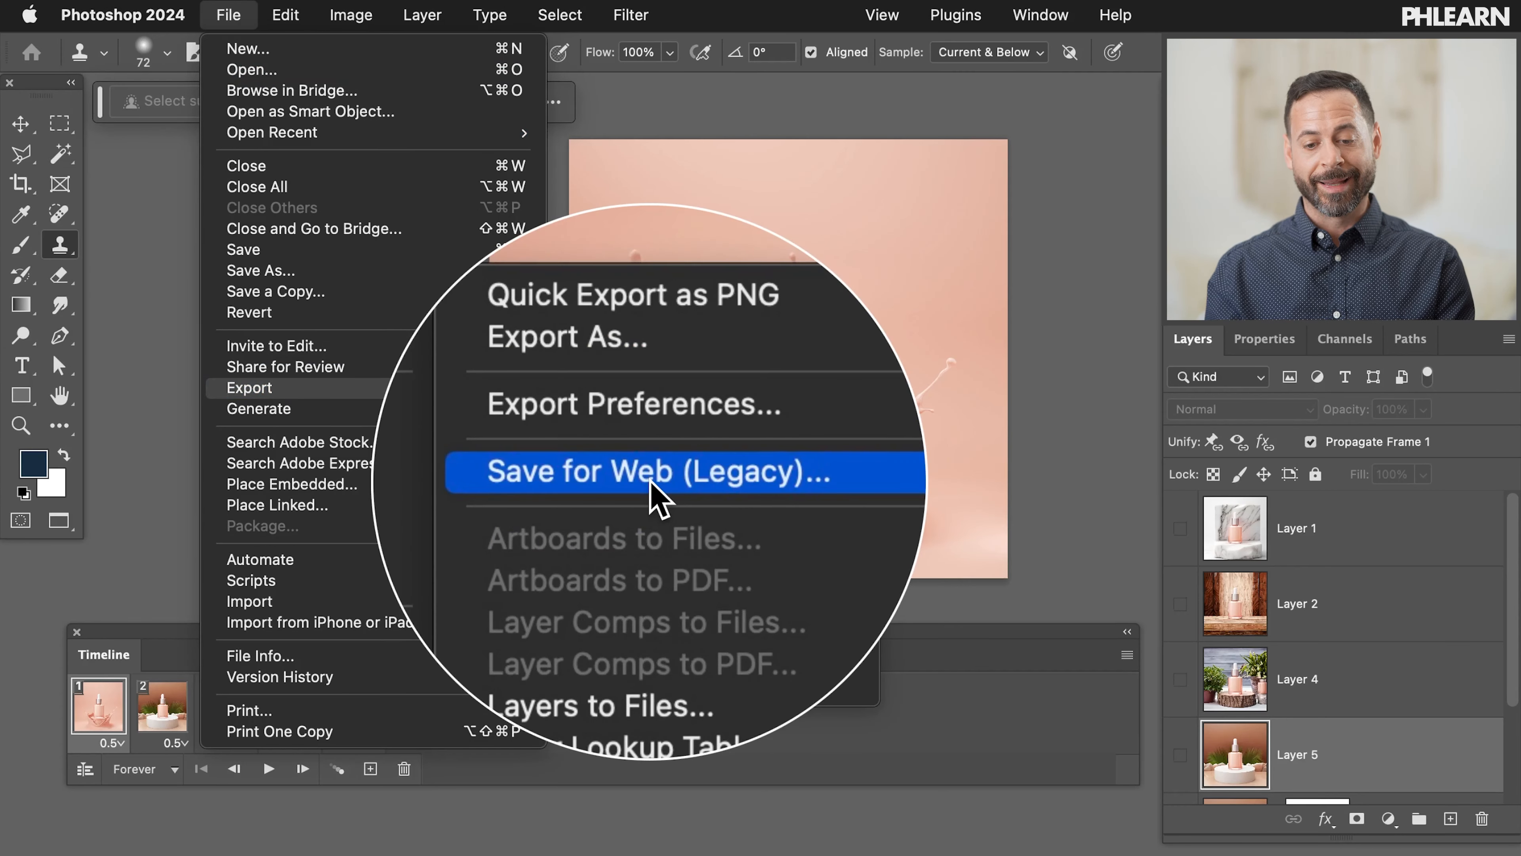
pyautogui.click(659, 497)
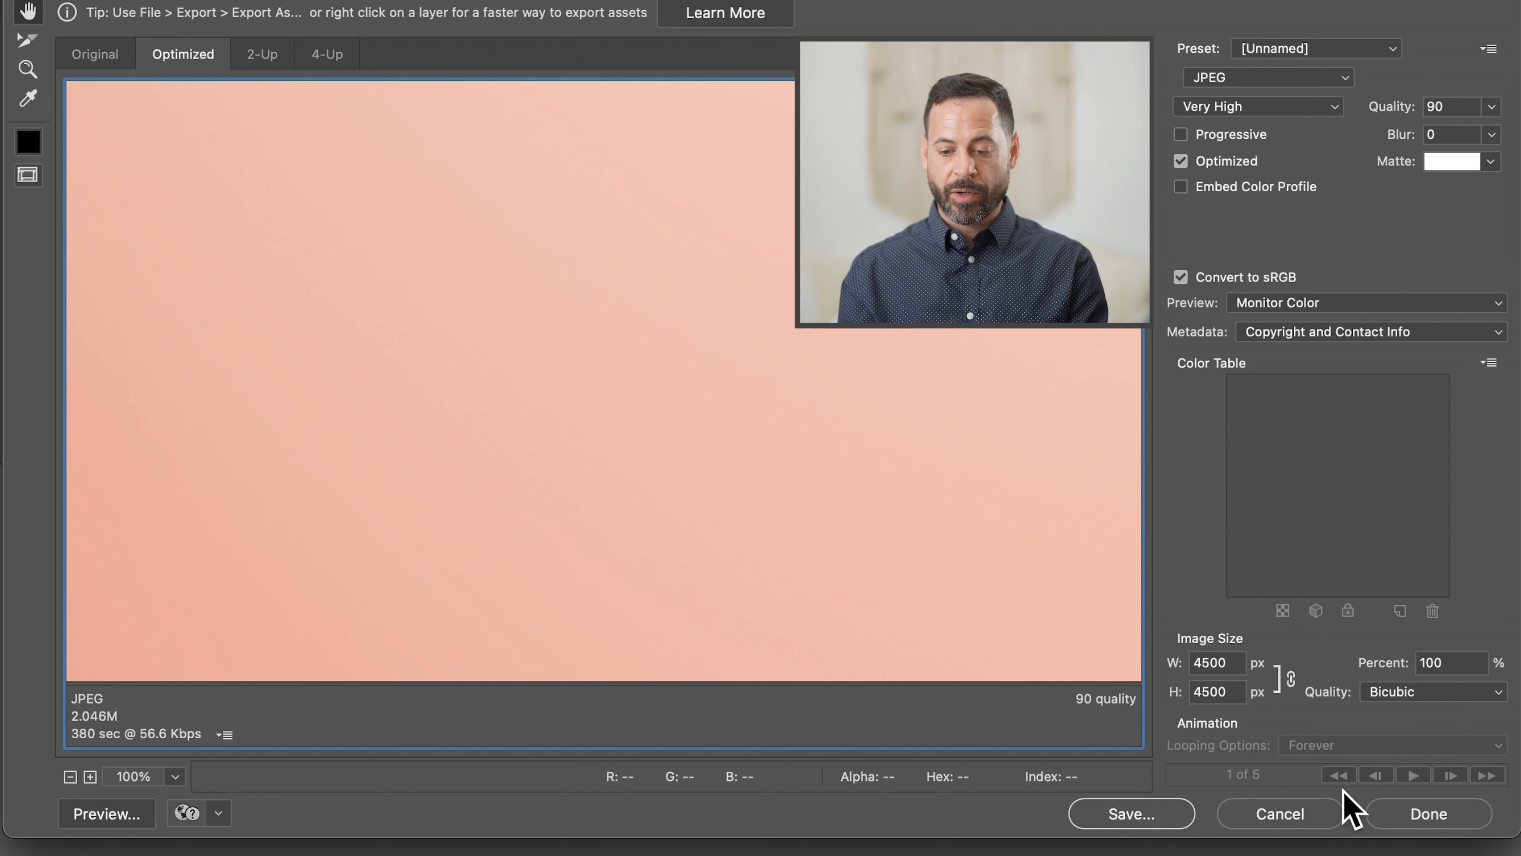
pyautogui.moveTo(449, 317); pyautogui.dragTo(380, 244)
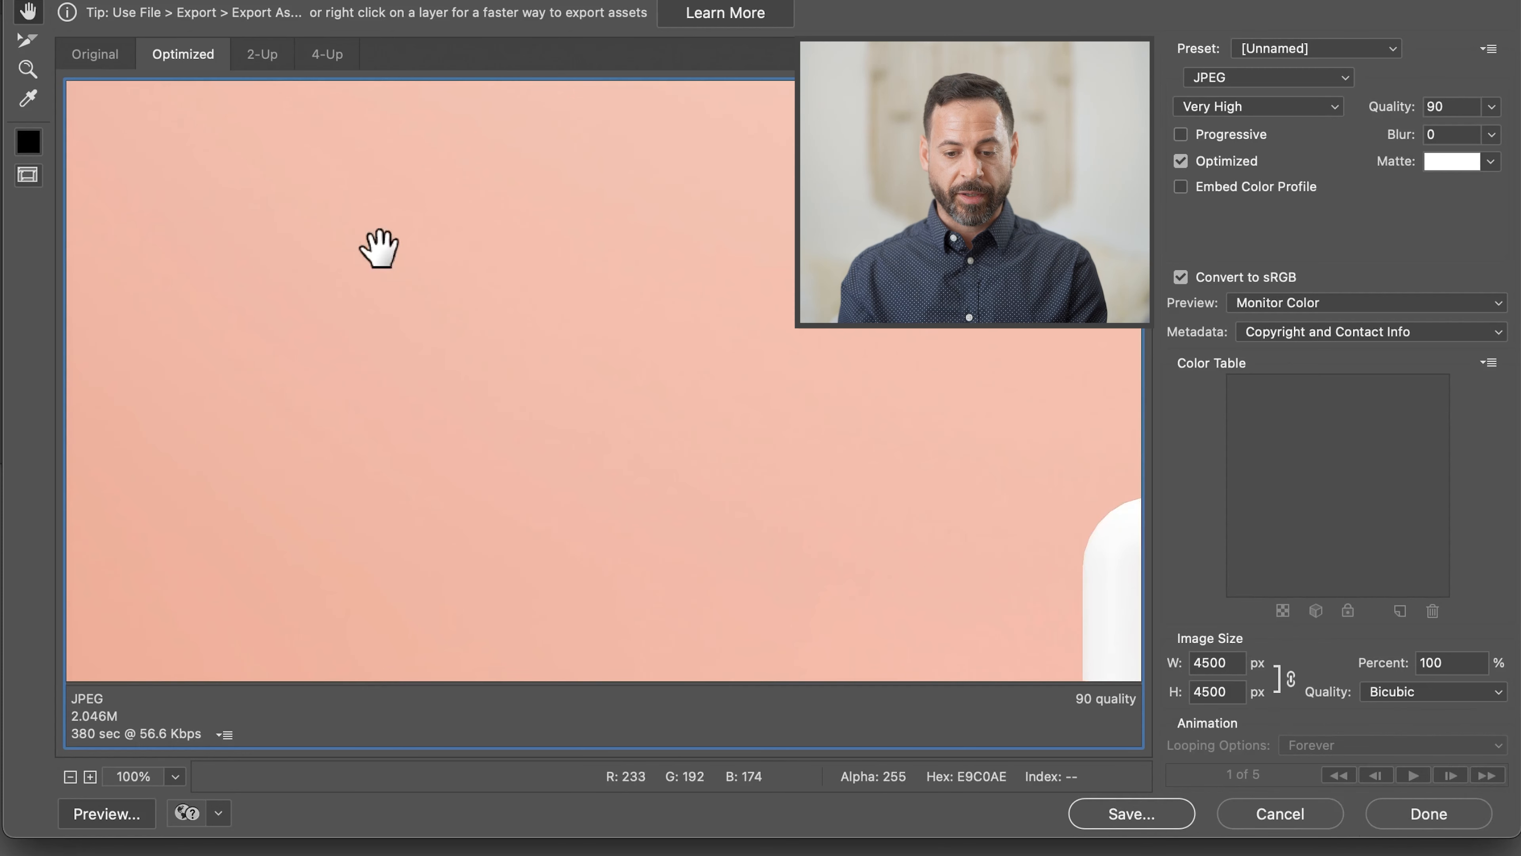
pyautogui.moveTo(522, 386); pyautogui.dragTo(412, 280)
pyautogui.moveTo(763, 426); pyautogui.dragTo(529, 194)
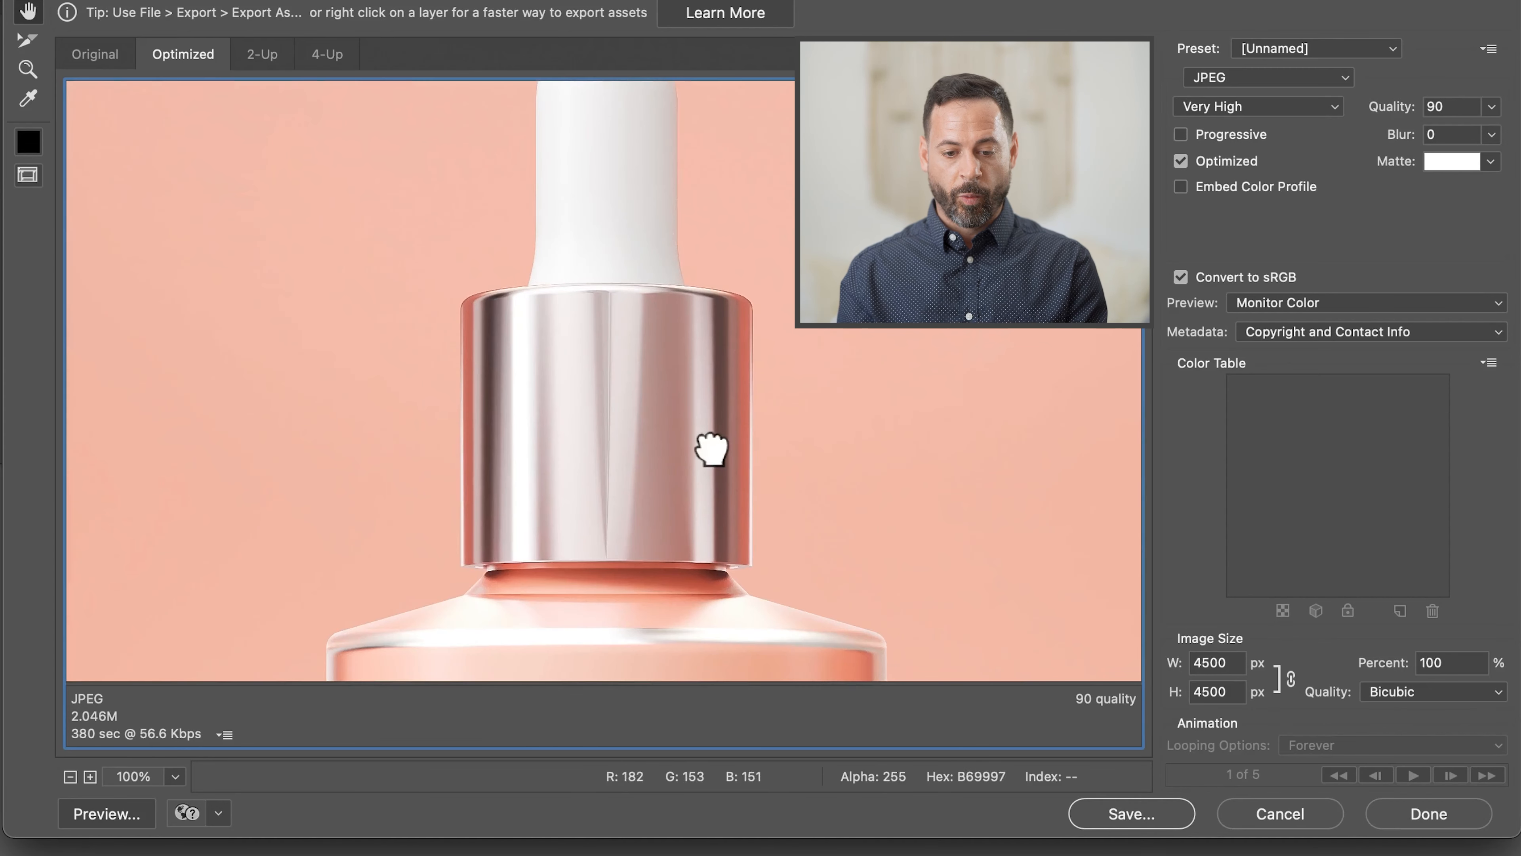
pyautogui.moveTo(704, 447); pyautogui.dragTo(593, 294)
pyautogui.moveTo(401, 350); pyautogui.dragTo(584, 204)
pyautogui.moveTo(584, 465); pyautogui.dragTo(628, 580)
pyautogui.moveTo(713, 451); pyautogui.dragTo(616, 593)
pyautogui.moveTo(723, 313); pyautogui.dragTo(712, 432)
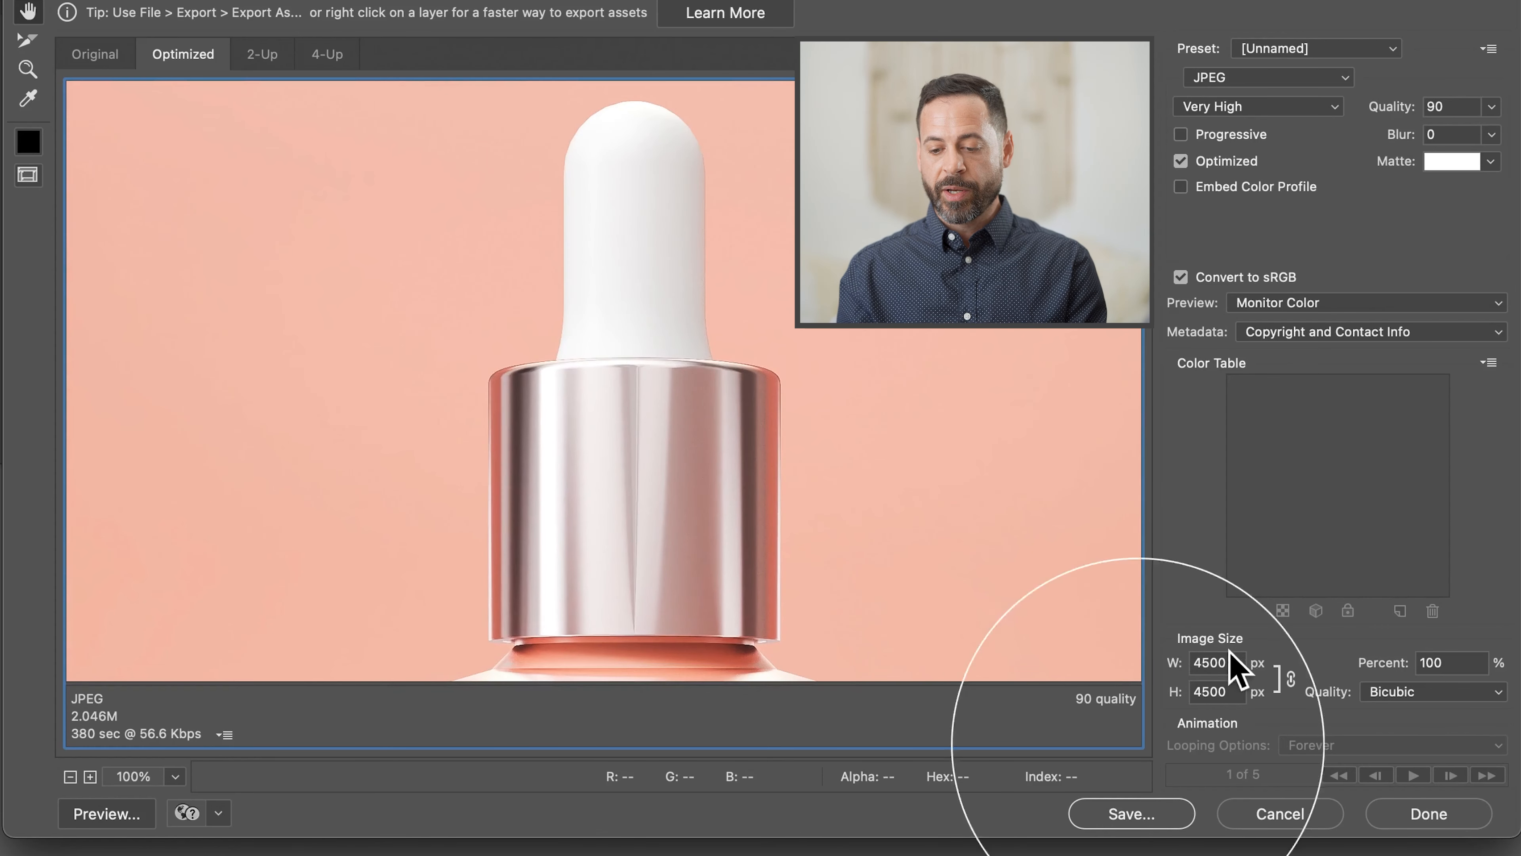
# Step: Set the export image size to 800 x 800 px
pyautogui.click(1233, 662)
pyautogui.write('80')
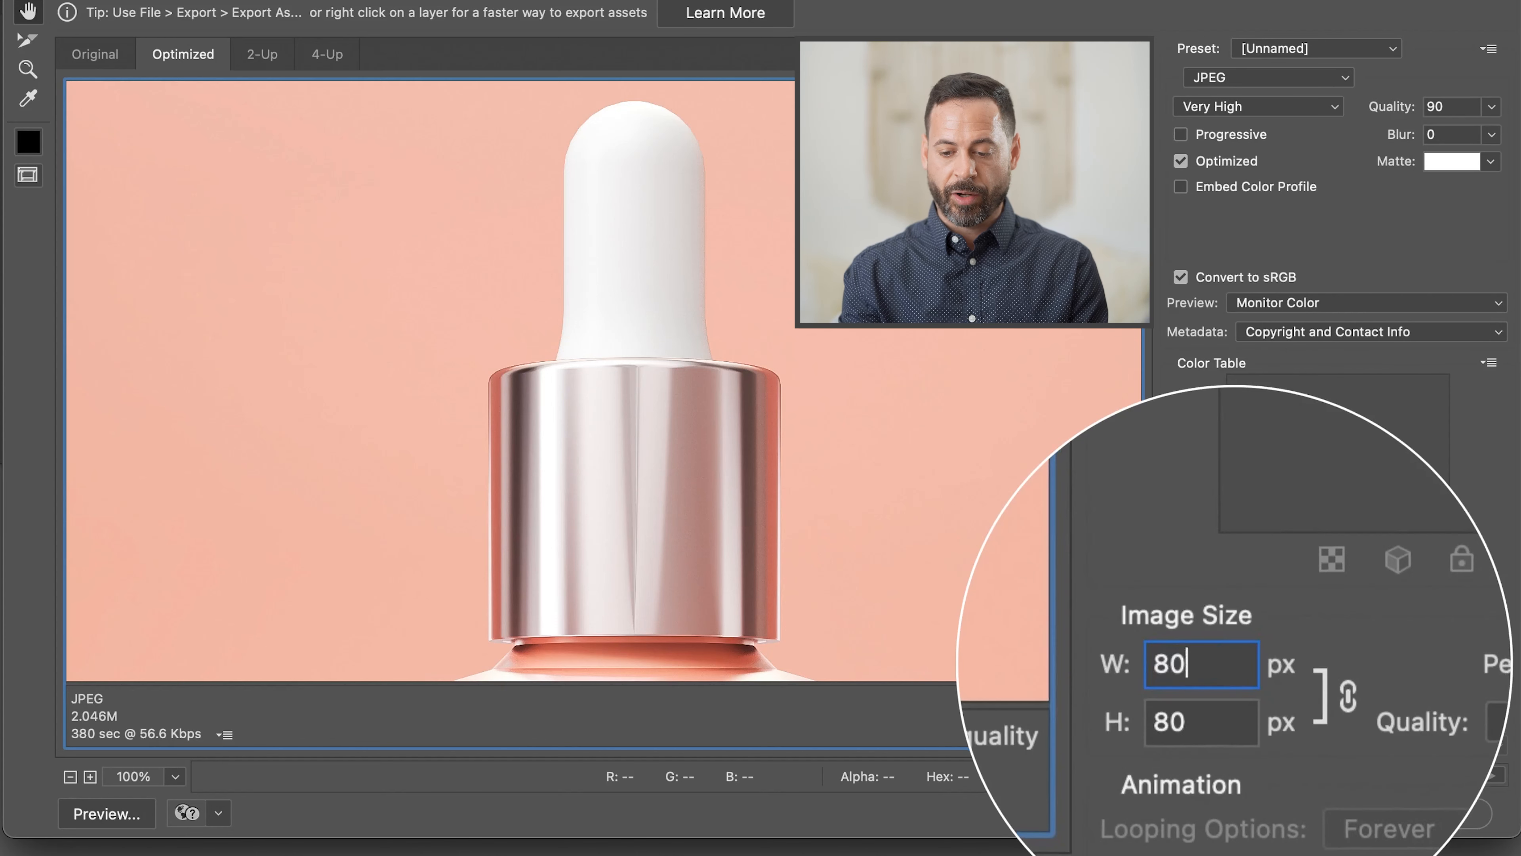
pyautogui.write('0')
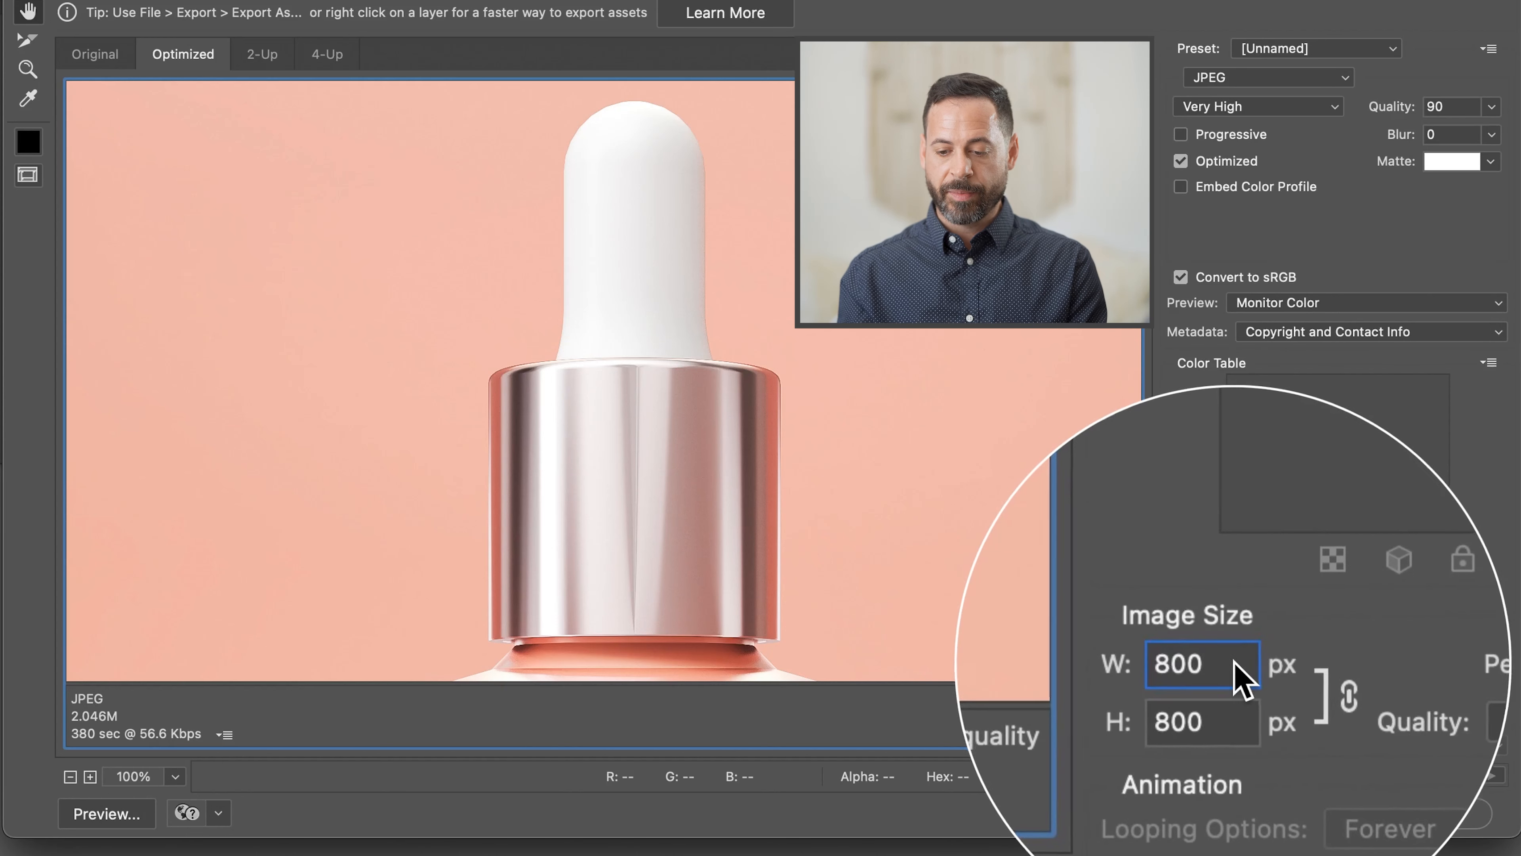
pyautogui.press('Return')
pyautogui.click(1072, 761)
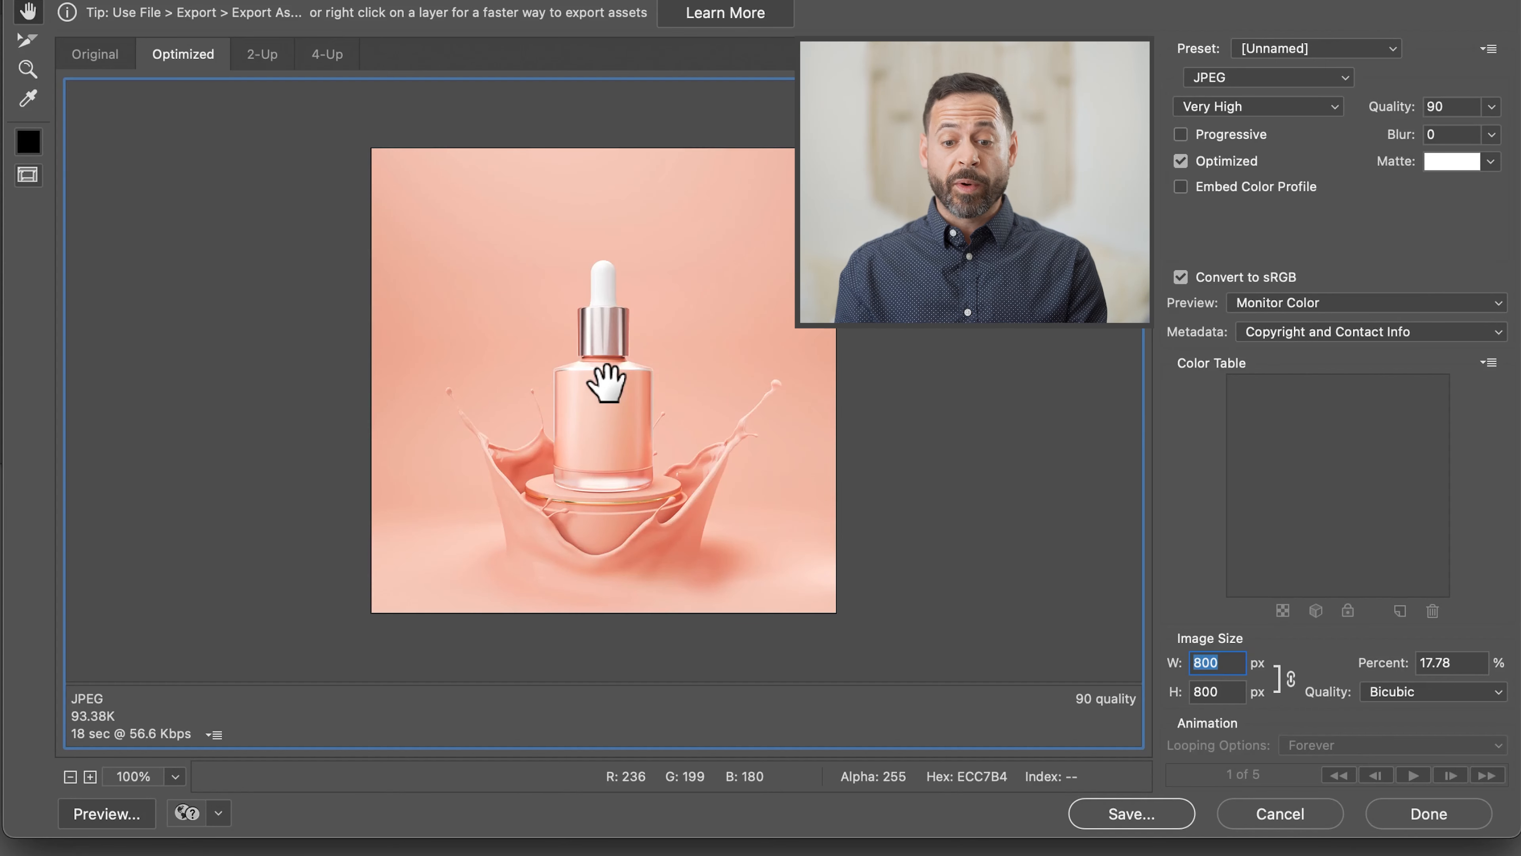
# Step: Set the export format to GIF with the Perceptual color reduction and the image size to 750 x 750 px
pyautogui.click(1264, 96)
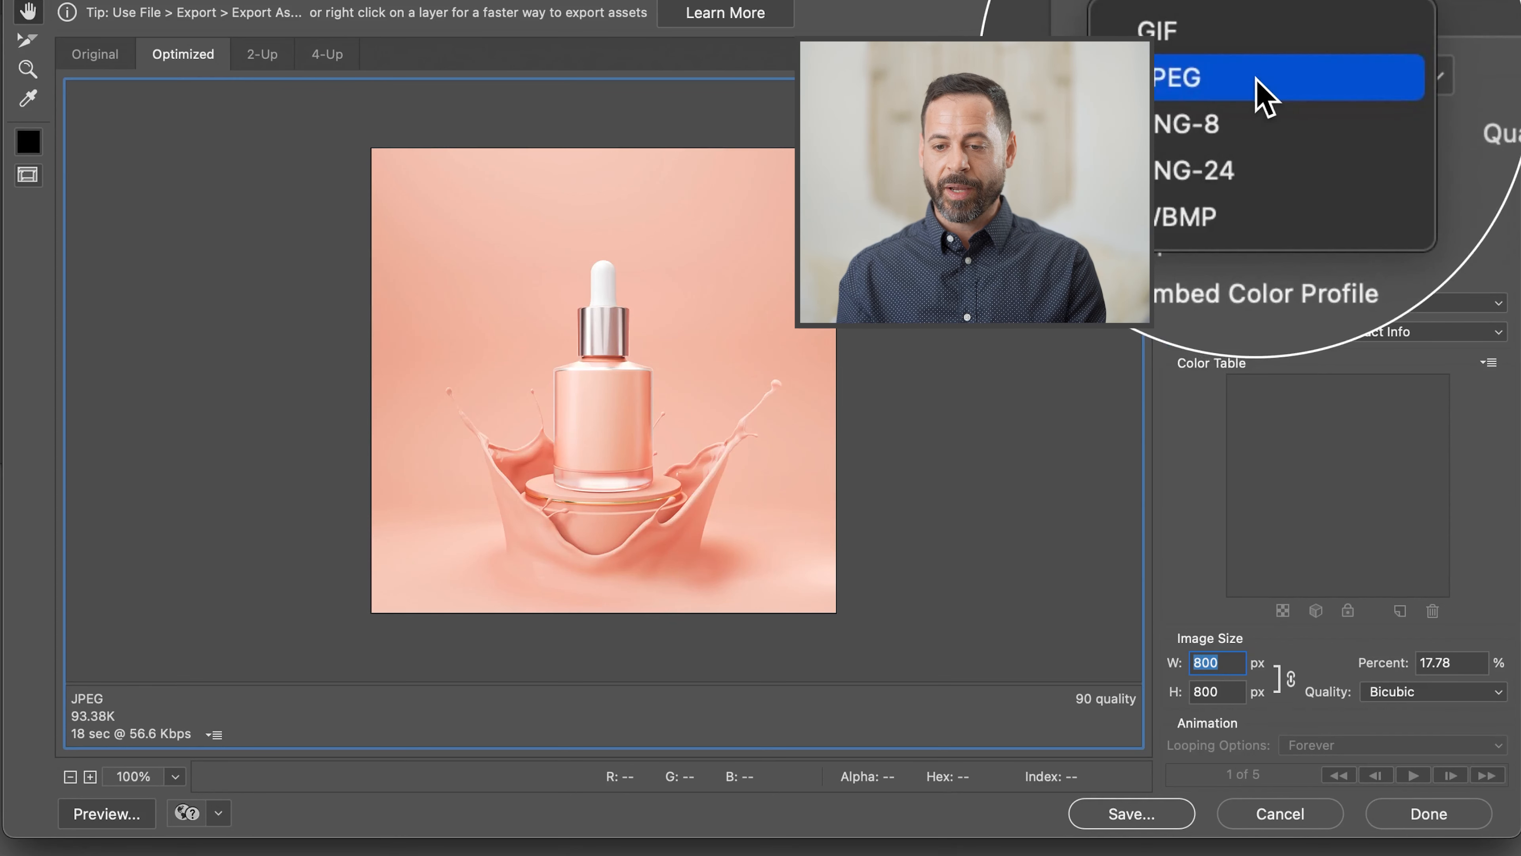
pyautogui.press('Escape')
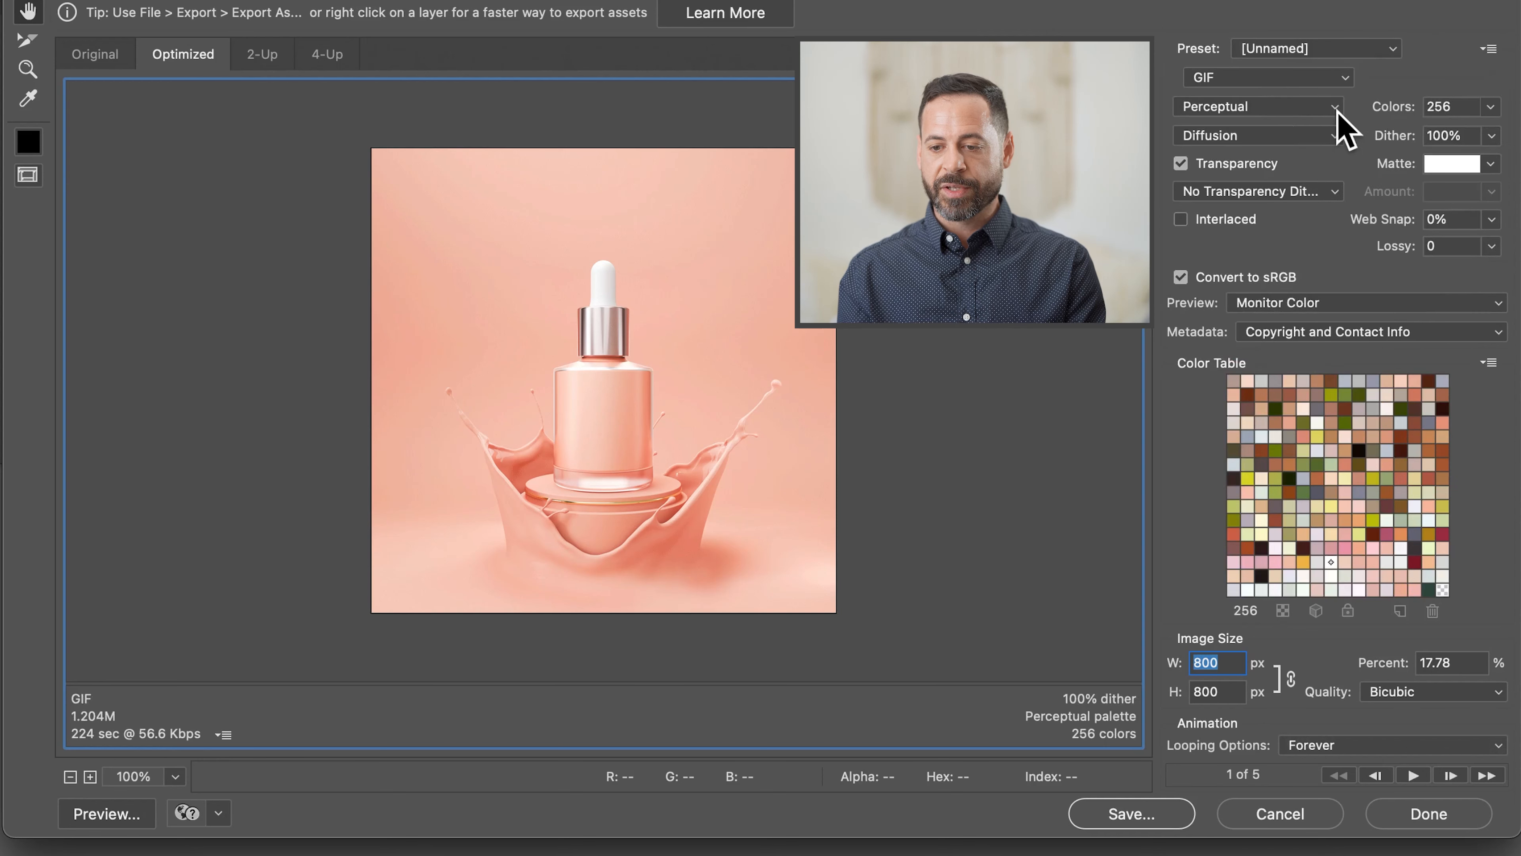
pyautogui.click(1333, 106)
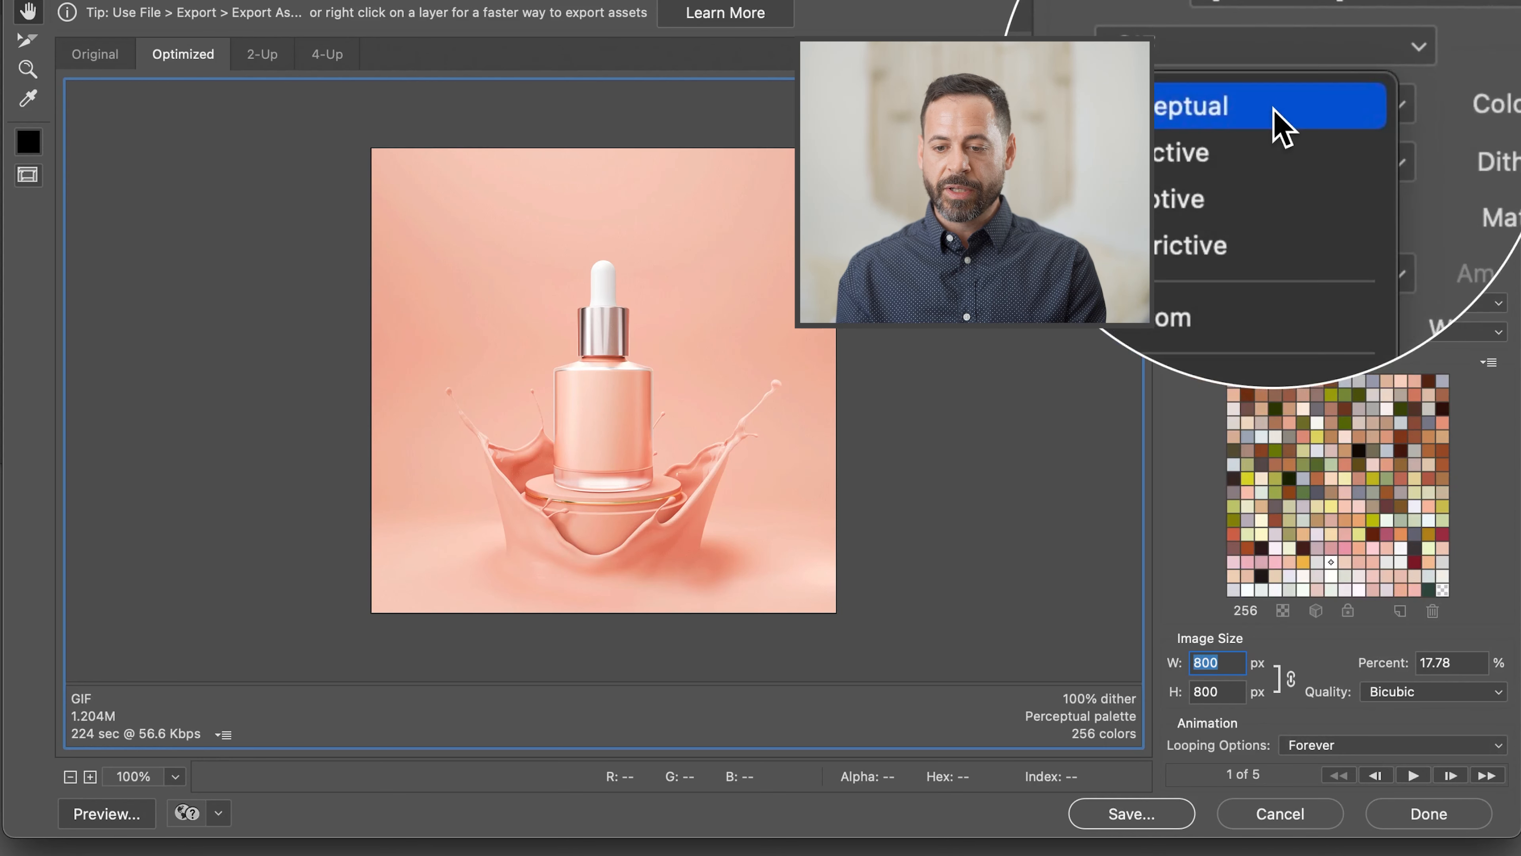
pyautogui.click(1274, 109)
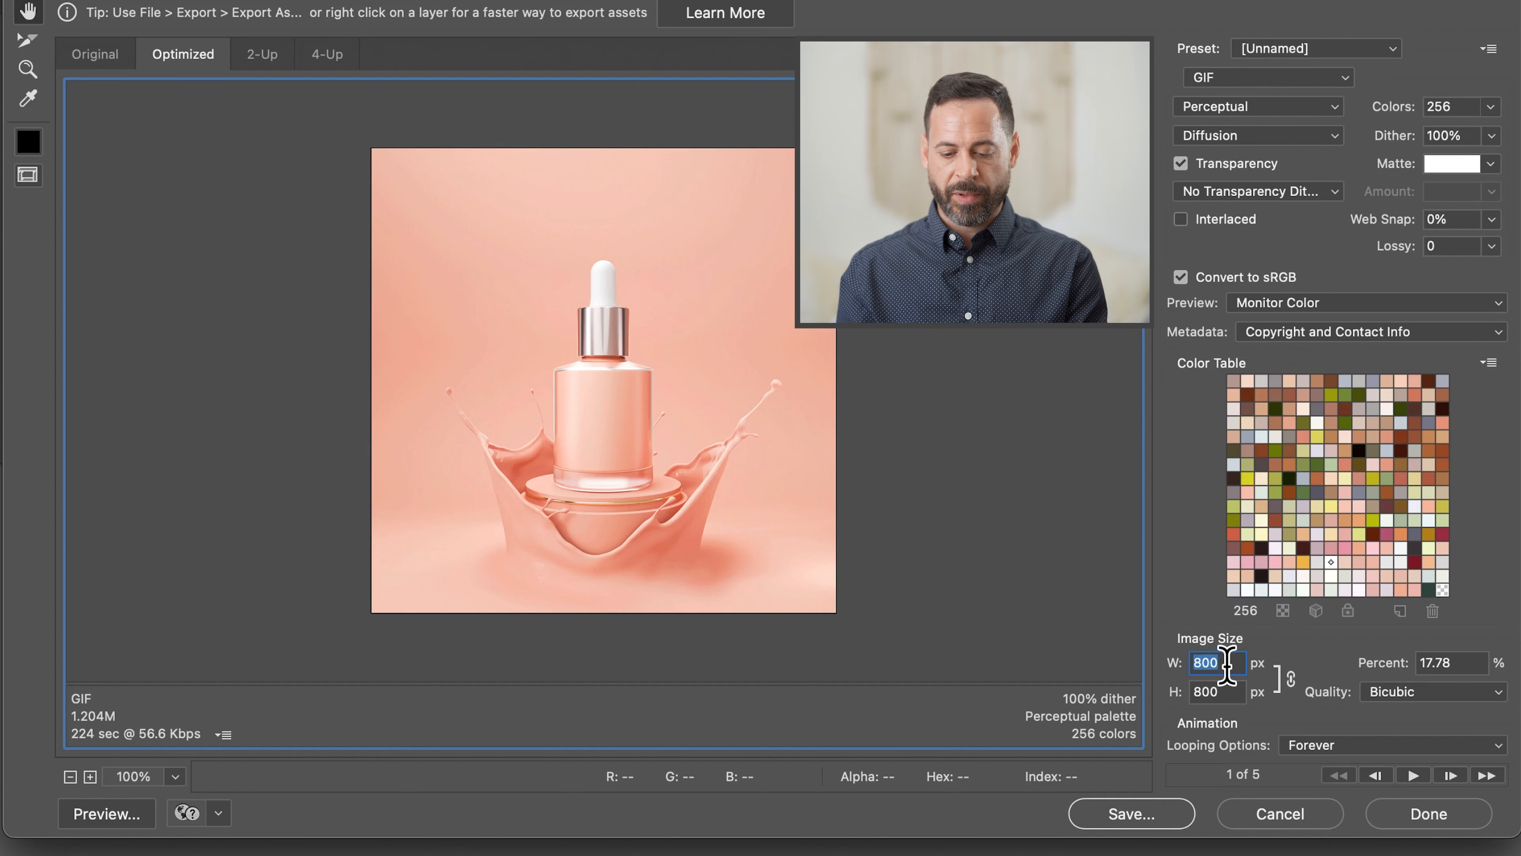
pyautogui.write('750')
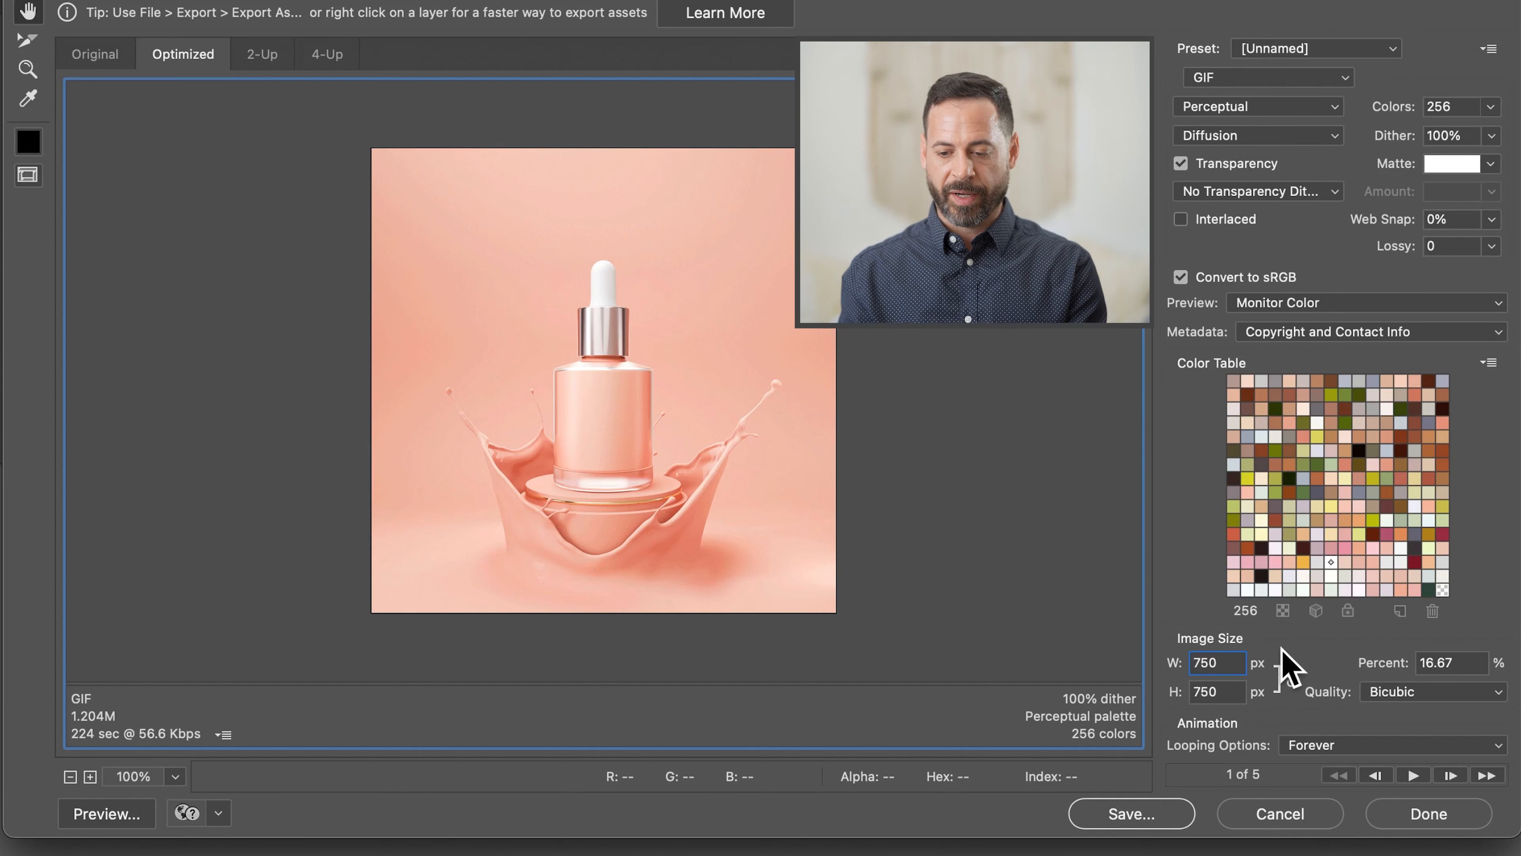
pyautogui.press('Return')
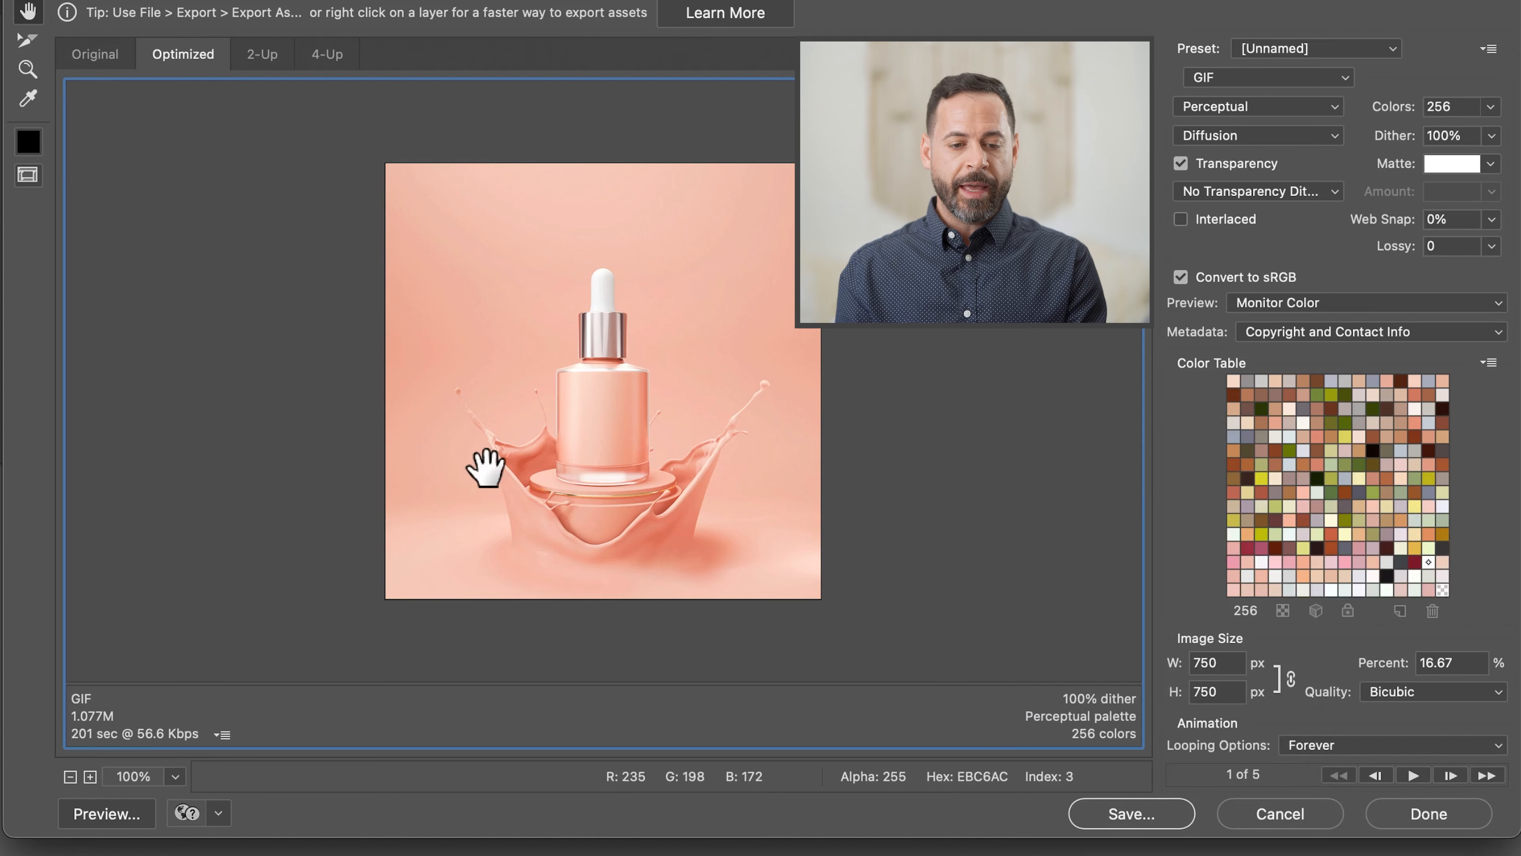
# Step: Preview the animated GIF in the web browser, zoomed out to show the whole image, and return to the export settings
pyautogui.click(108, 813)
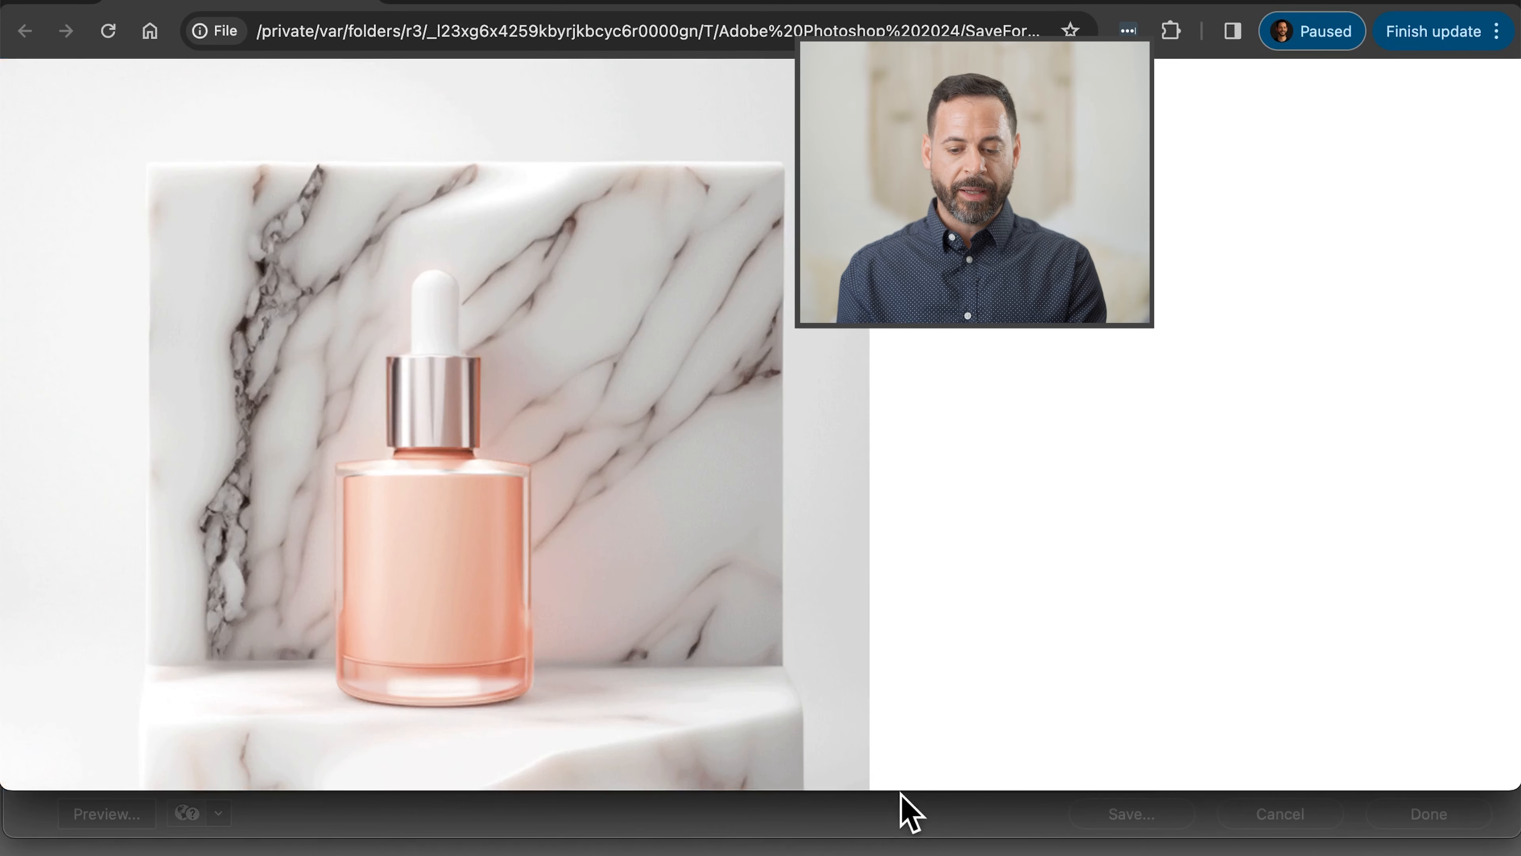
pyautogui.moveTo(900, 792); pyautogui.dragTo(903, 819)
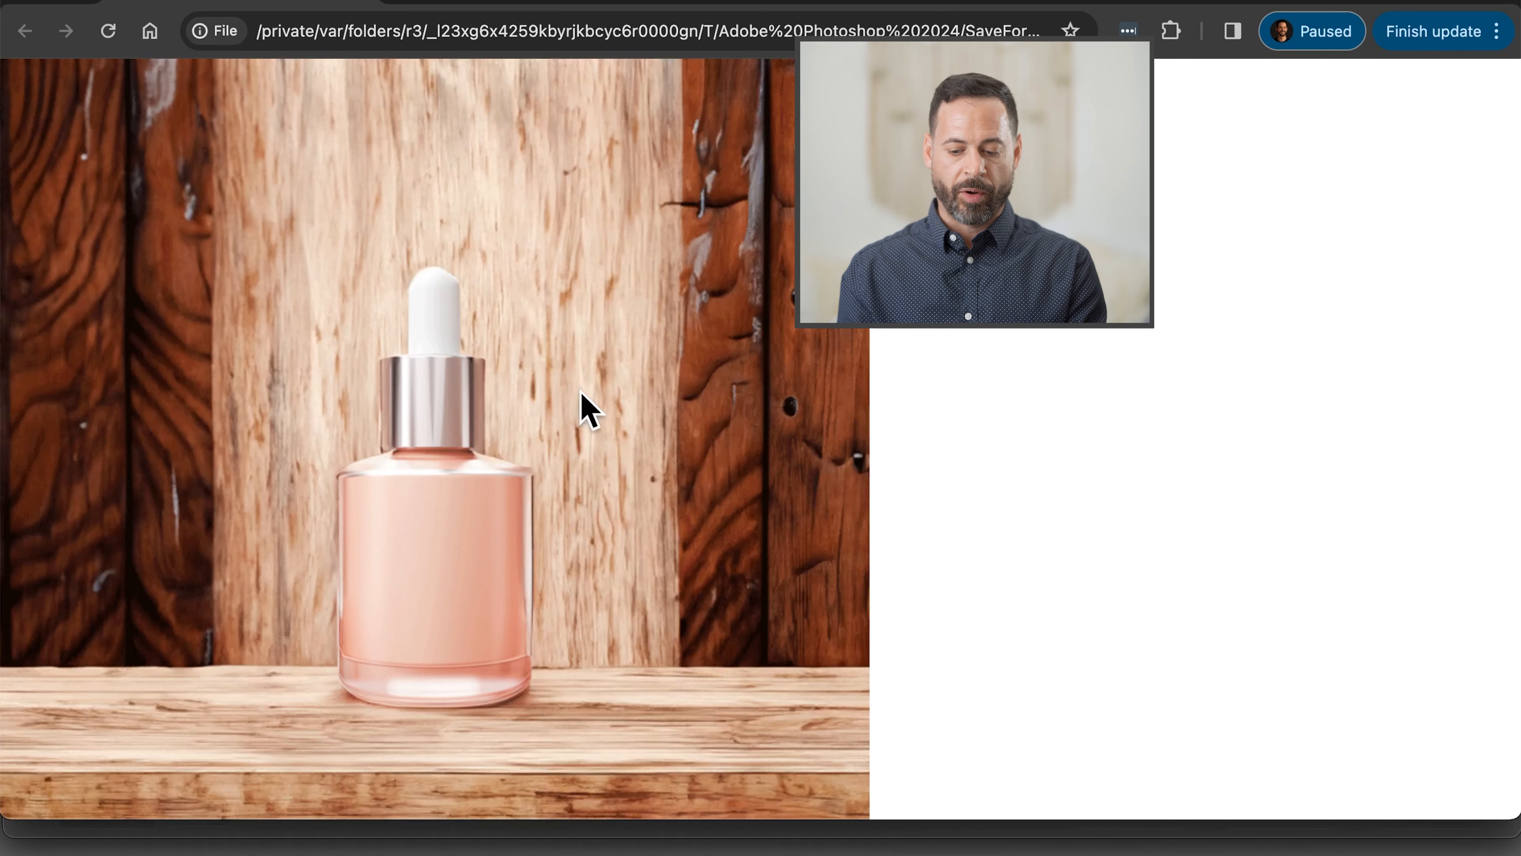
pyautogui.press('super+minus')
pyautogui.press('super+minus')
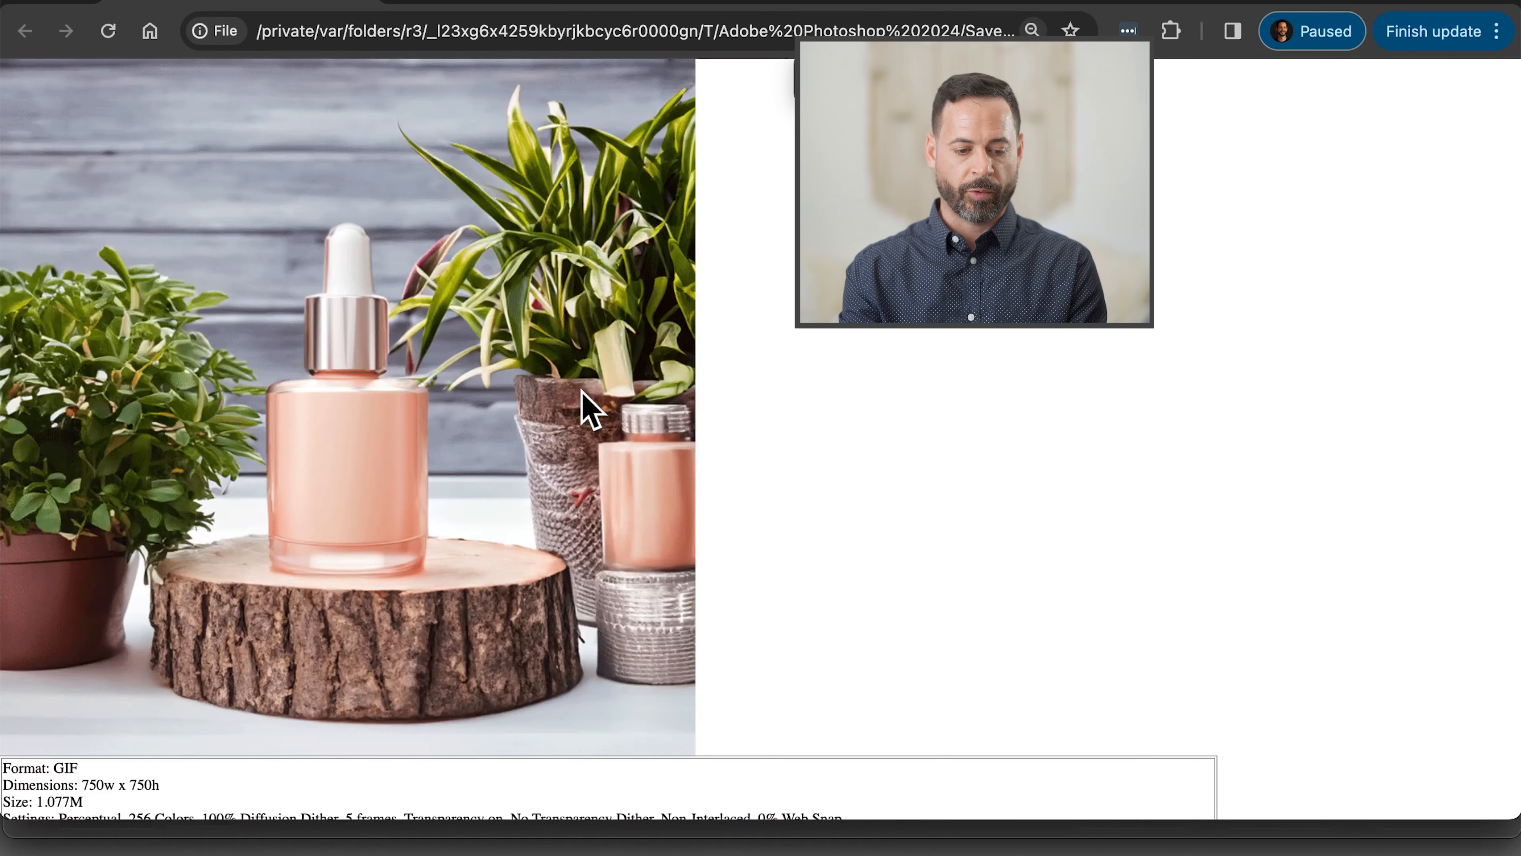
pyautogui.press('super+minus')
pyautogui.scroll(-1, 423, 373)
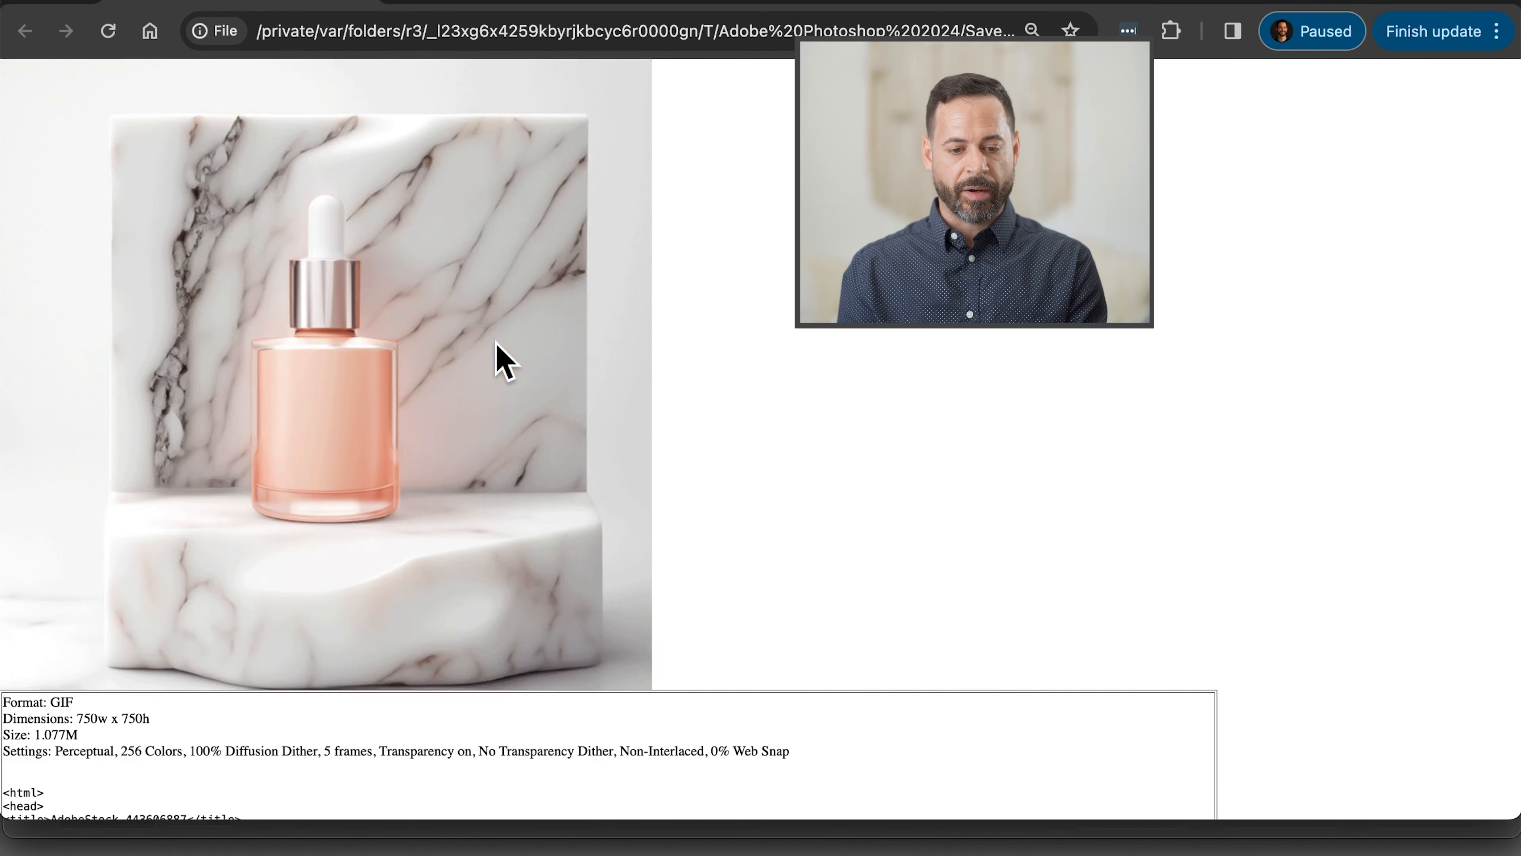
pyautogui.click(31, 9)
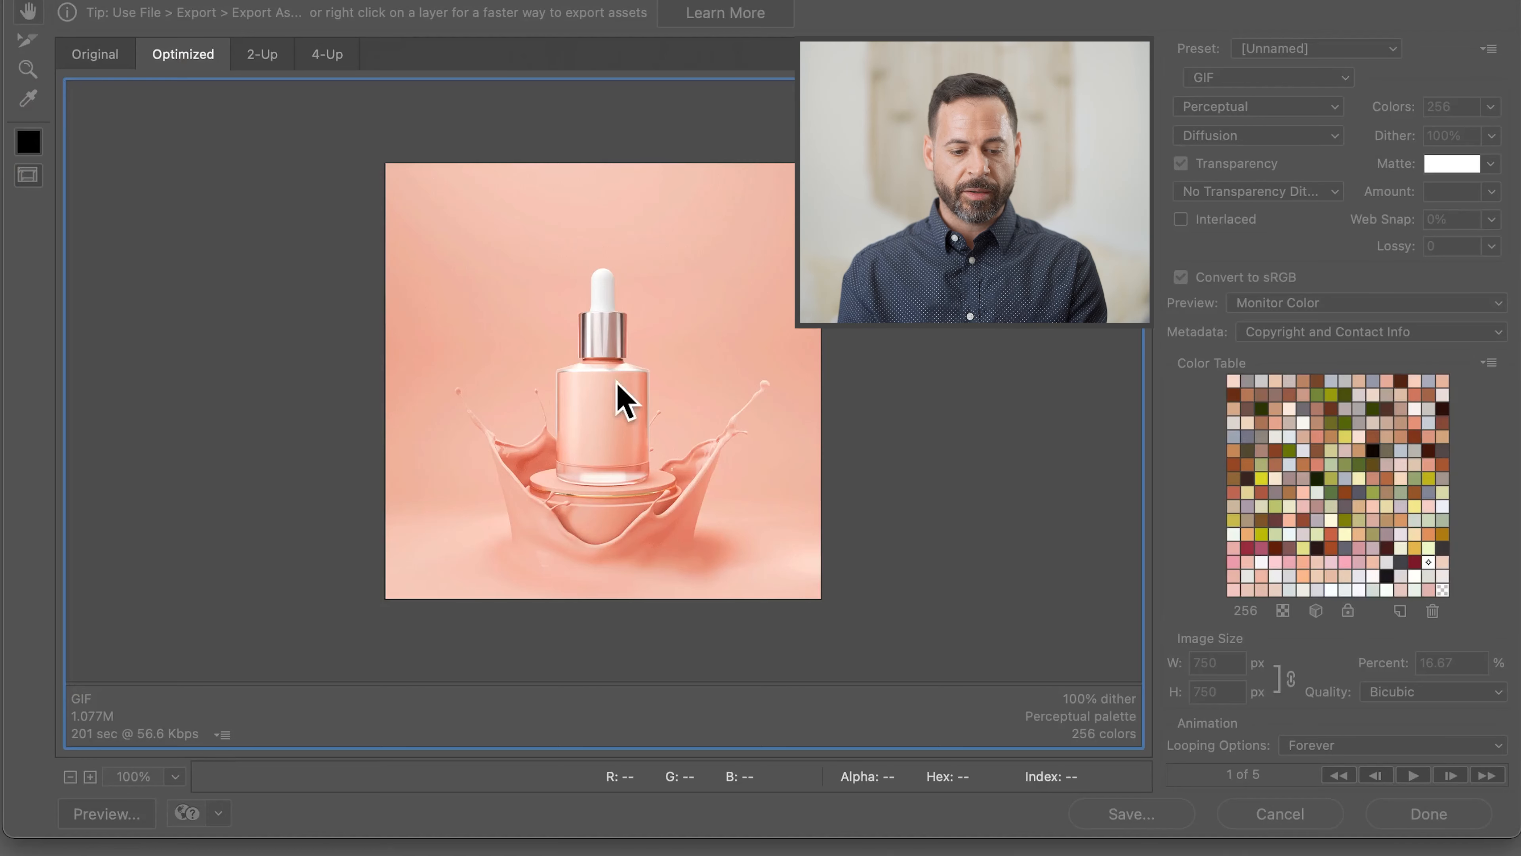
# Step: Reduce the GIF's export size to 600 x 600 px
pyautogui.click(1222, 691)
pyautogui.doubleClick(1231, 659)
pyautogui.write('600')
pyautogui.click(1091, 651)
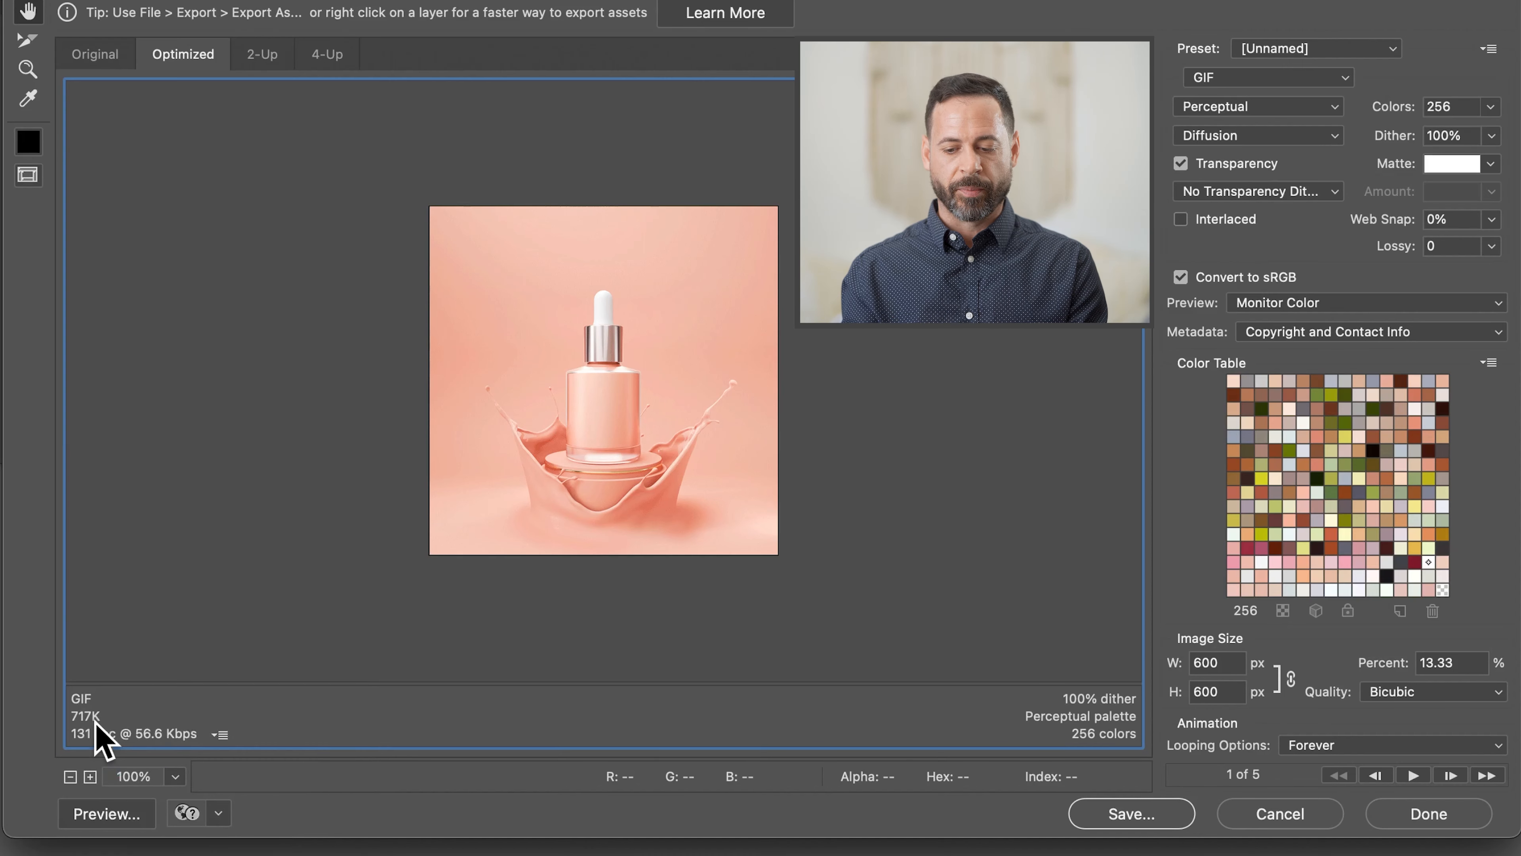
# Step: Preview the 600 px GIF in the web browser, close the preview and cancel the export
pyautogui.click(110, 818)
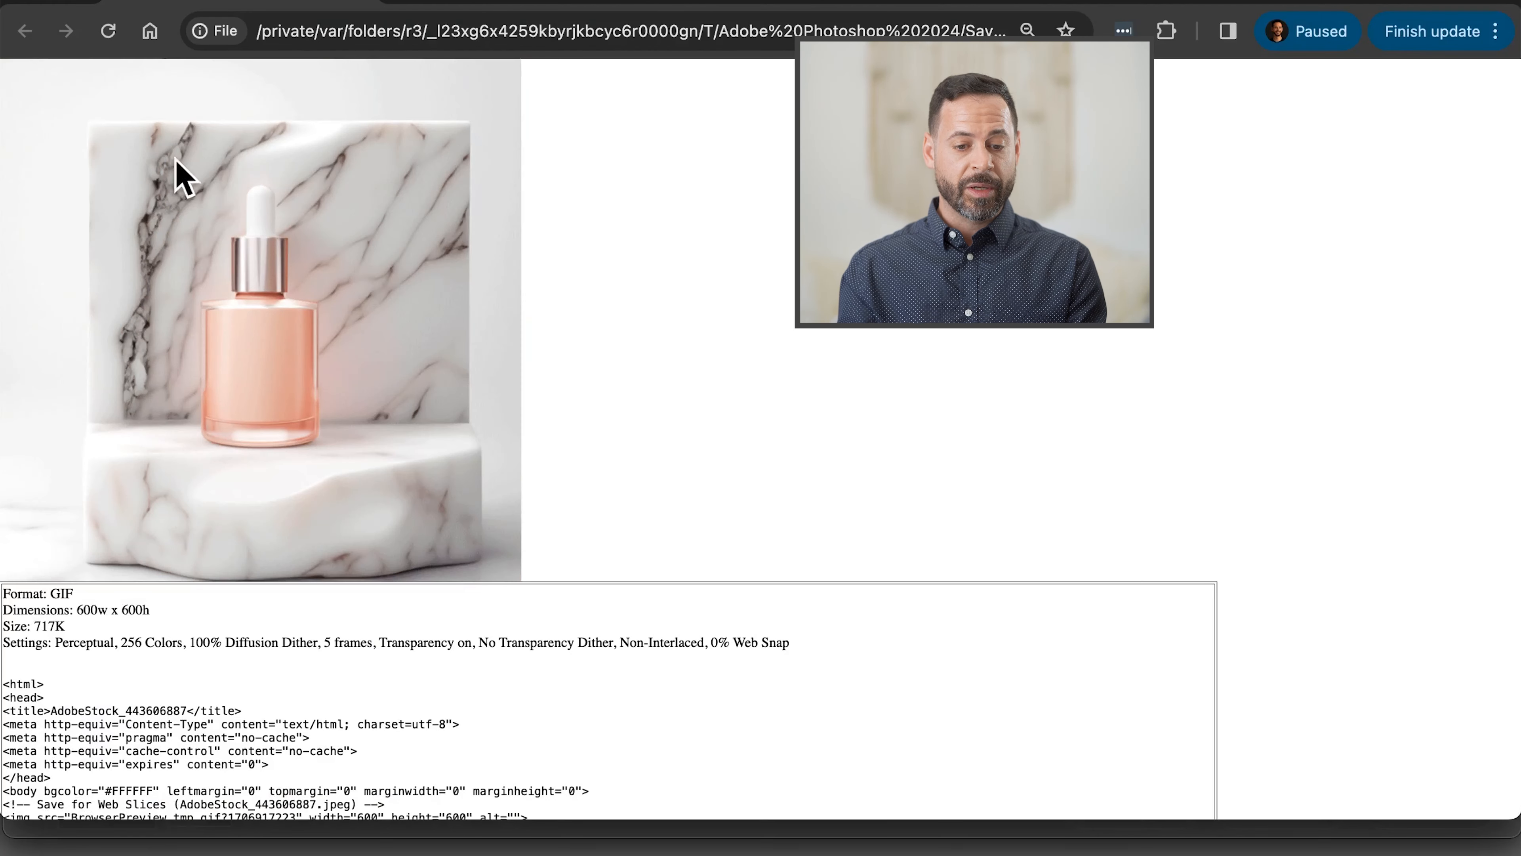
pyautogui.scroll(-1, 353, 260)
pyautogui.scroll(1, 354, 261)
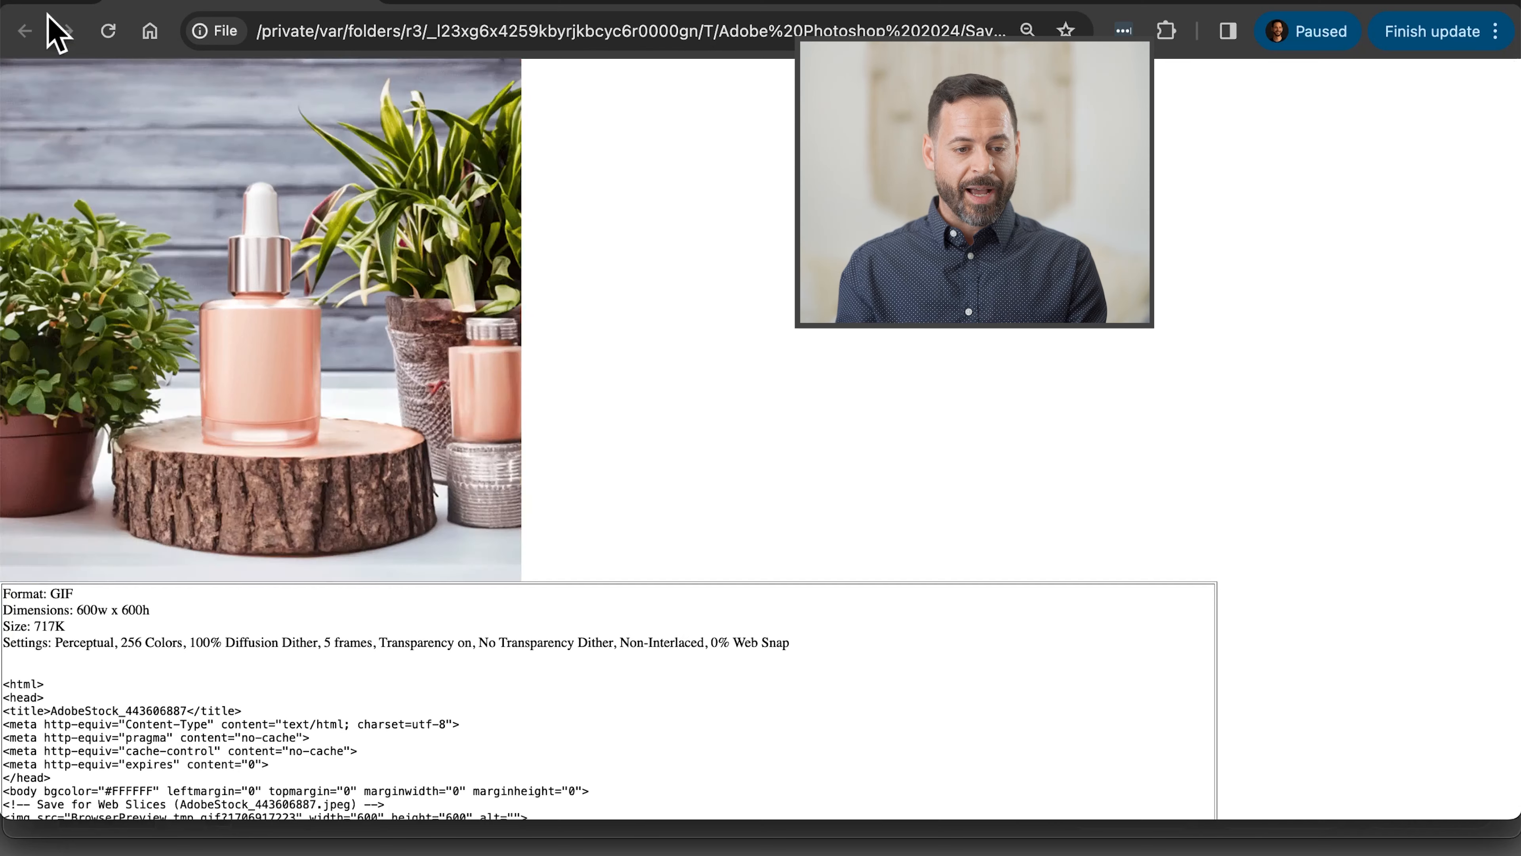
pyautogui.click(28, 0)
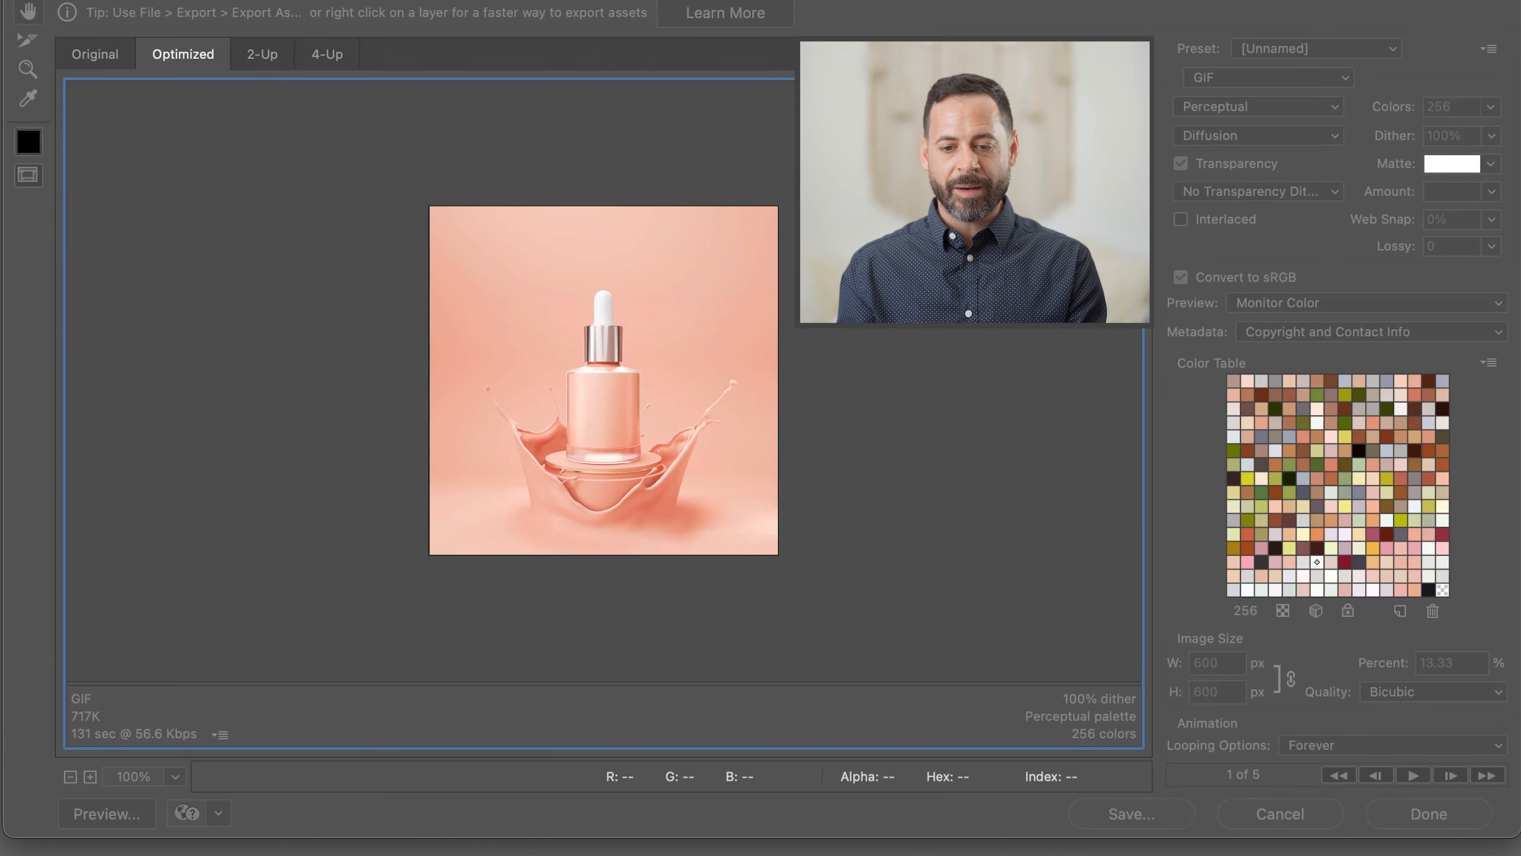
pyautogui.click(1300, 814)
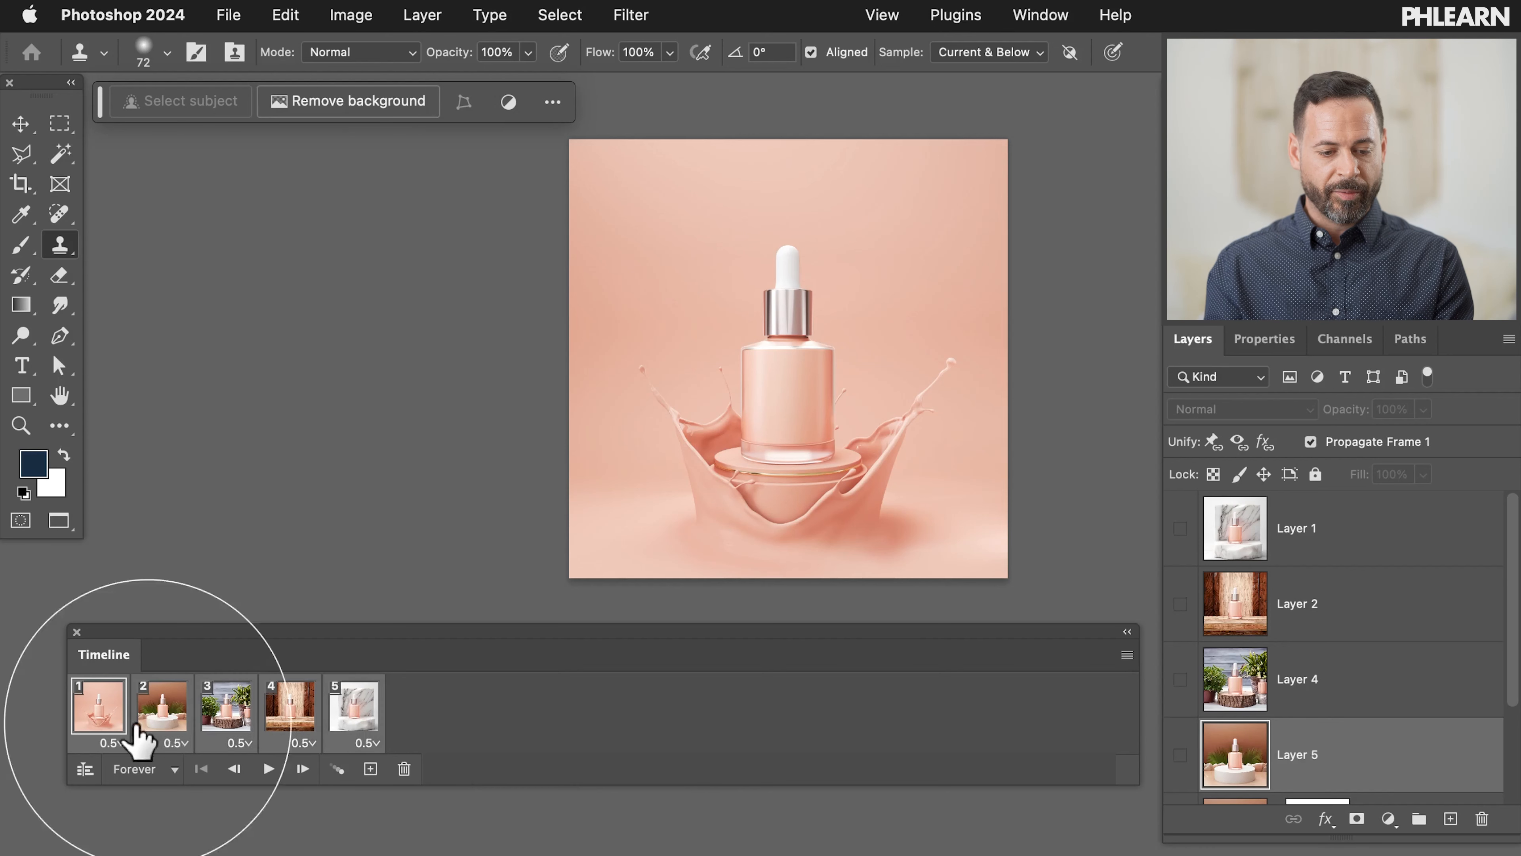
# Step: Set the delay of all five animation frames to a custom 0.7 seconds
pyautogui.click(366, 745)
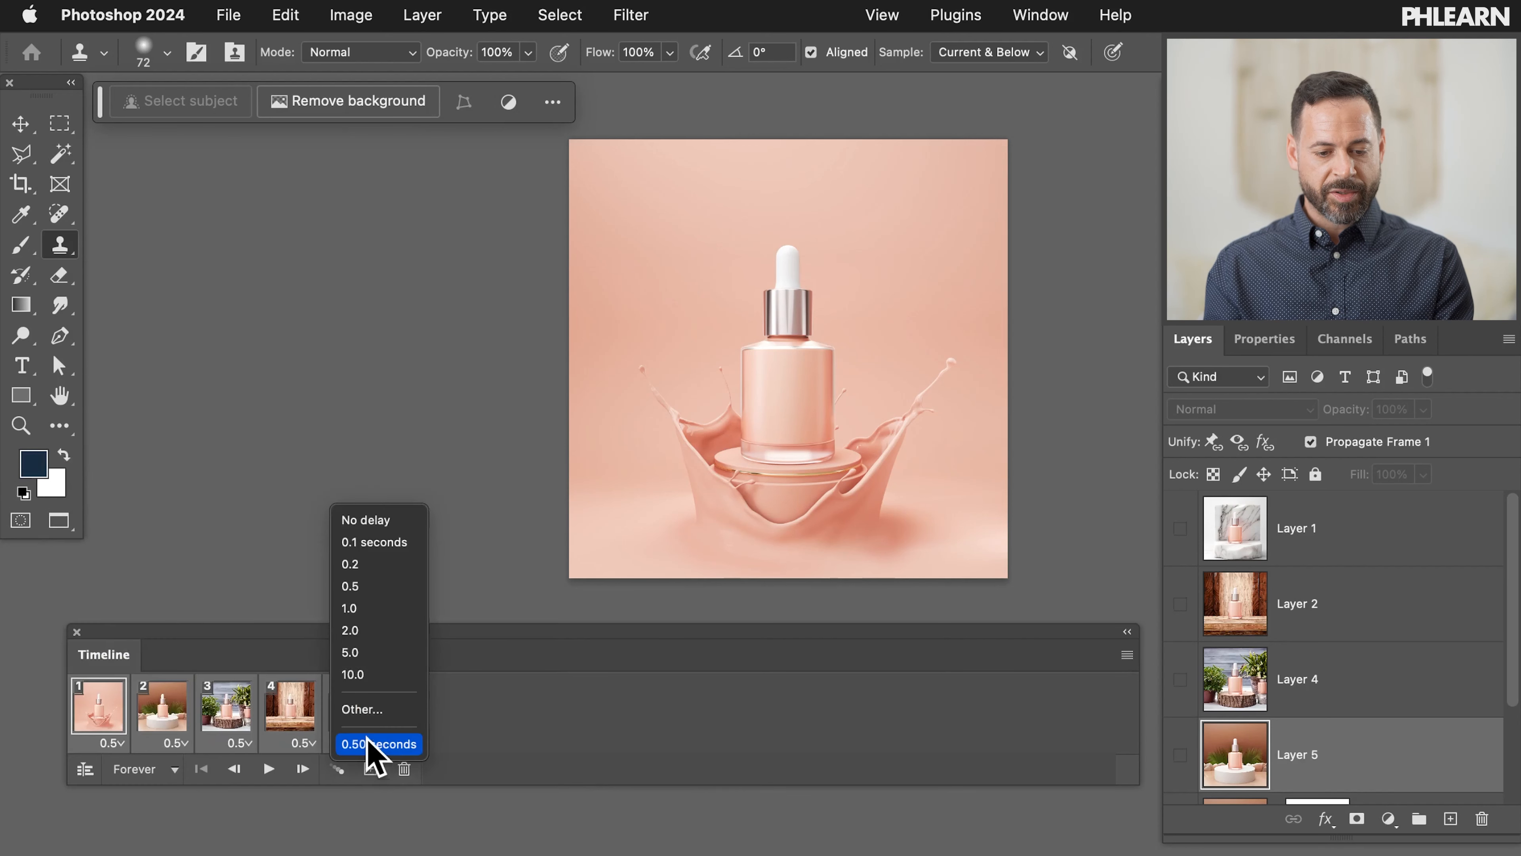
pyautogui.click(382, 714)
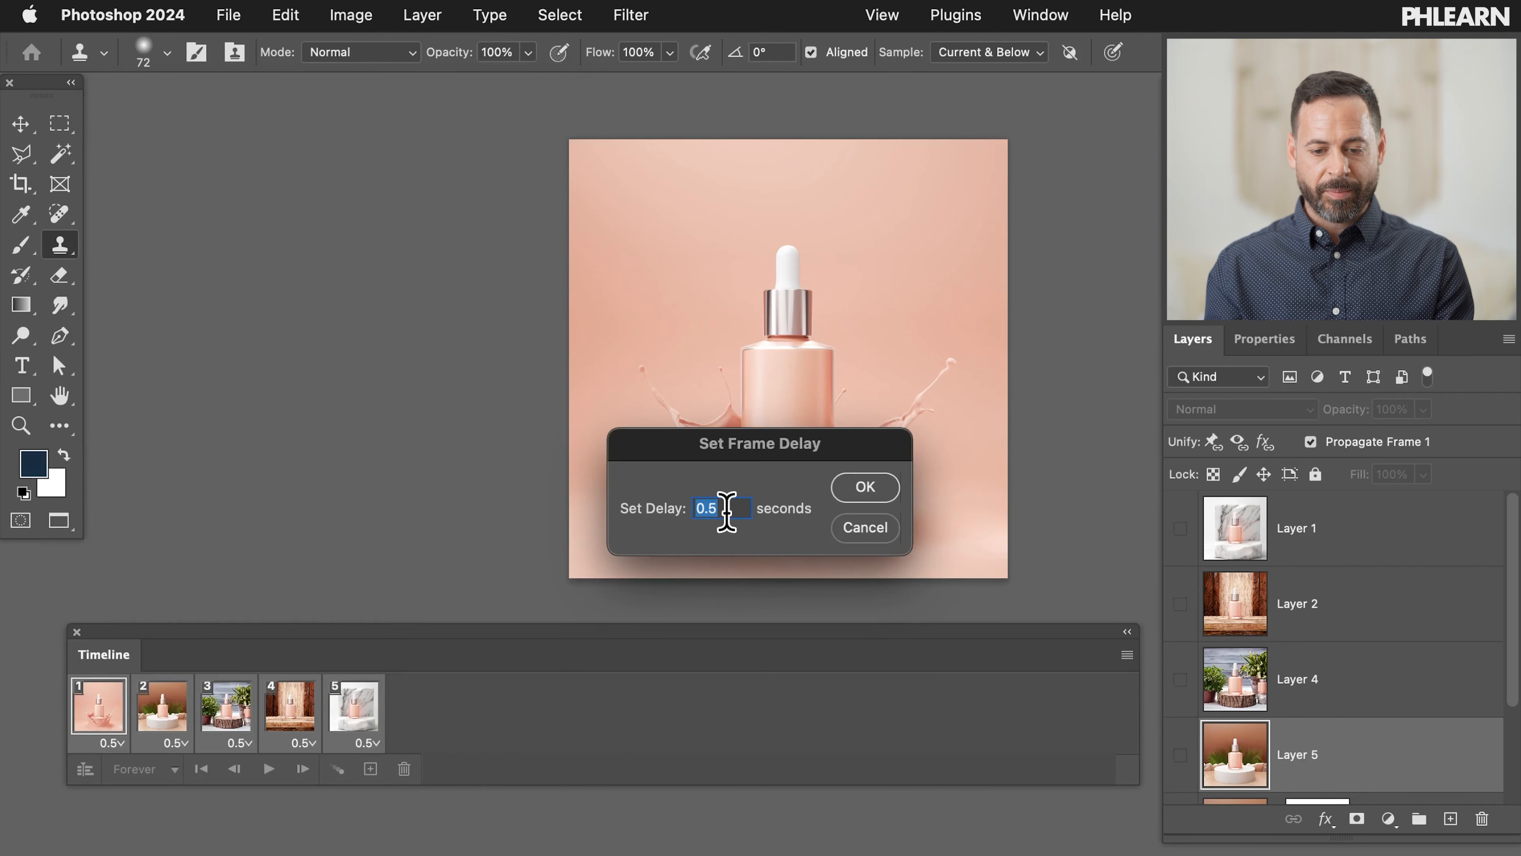
pyautogui.press('BackSpace')
pyautogui.write('7')
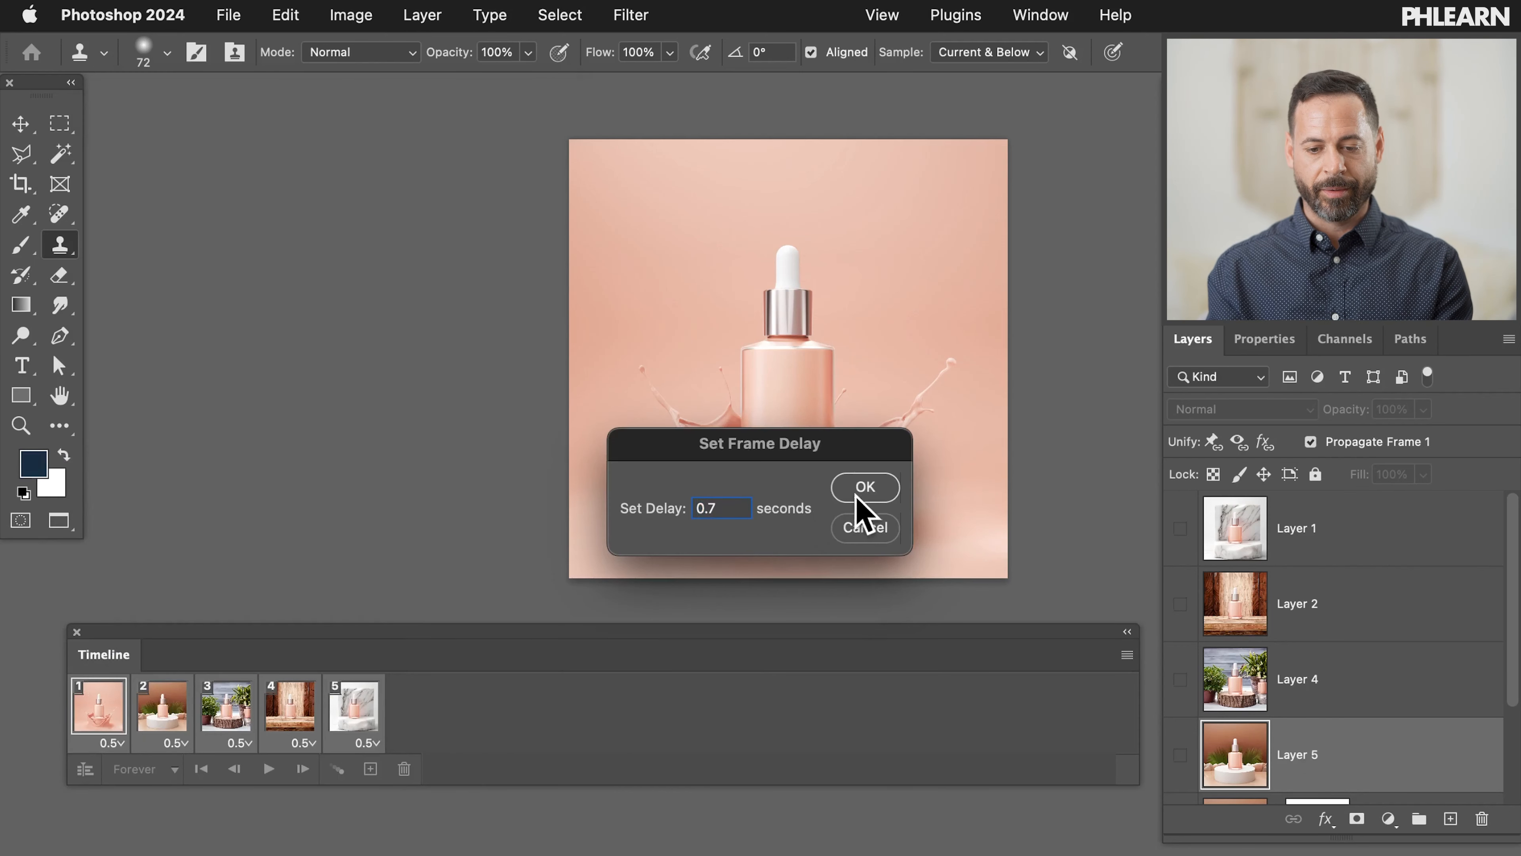
pyautogui.click(862, 486)
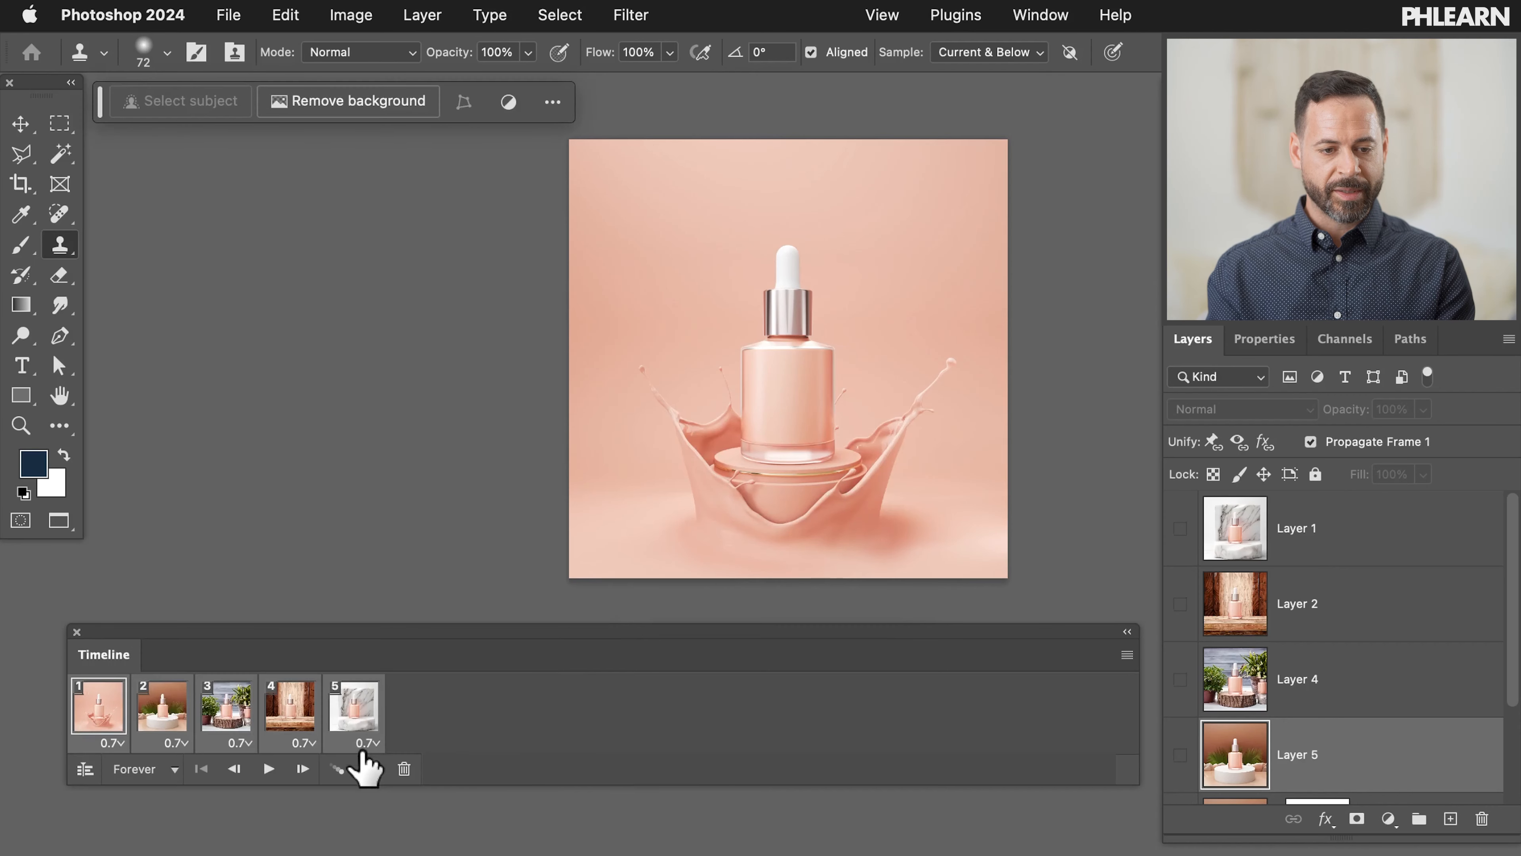
# Step: Reopen the Save for Web (Legacy) export and set the image size to 600 x 600 px
pyautogui.click(229, 15)
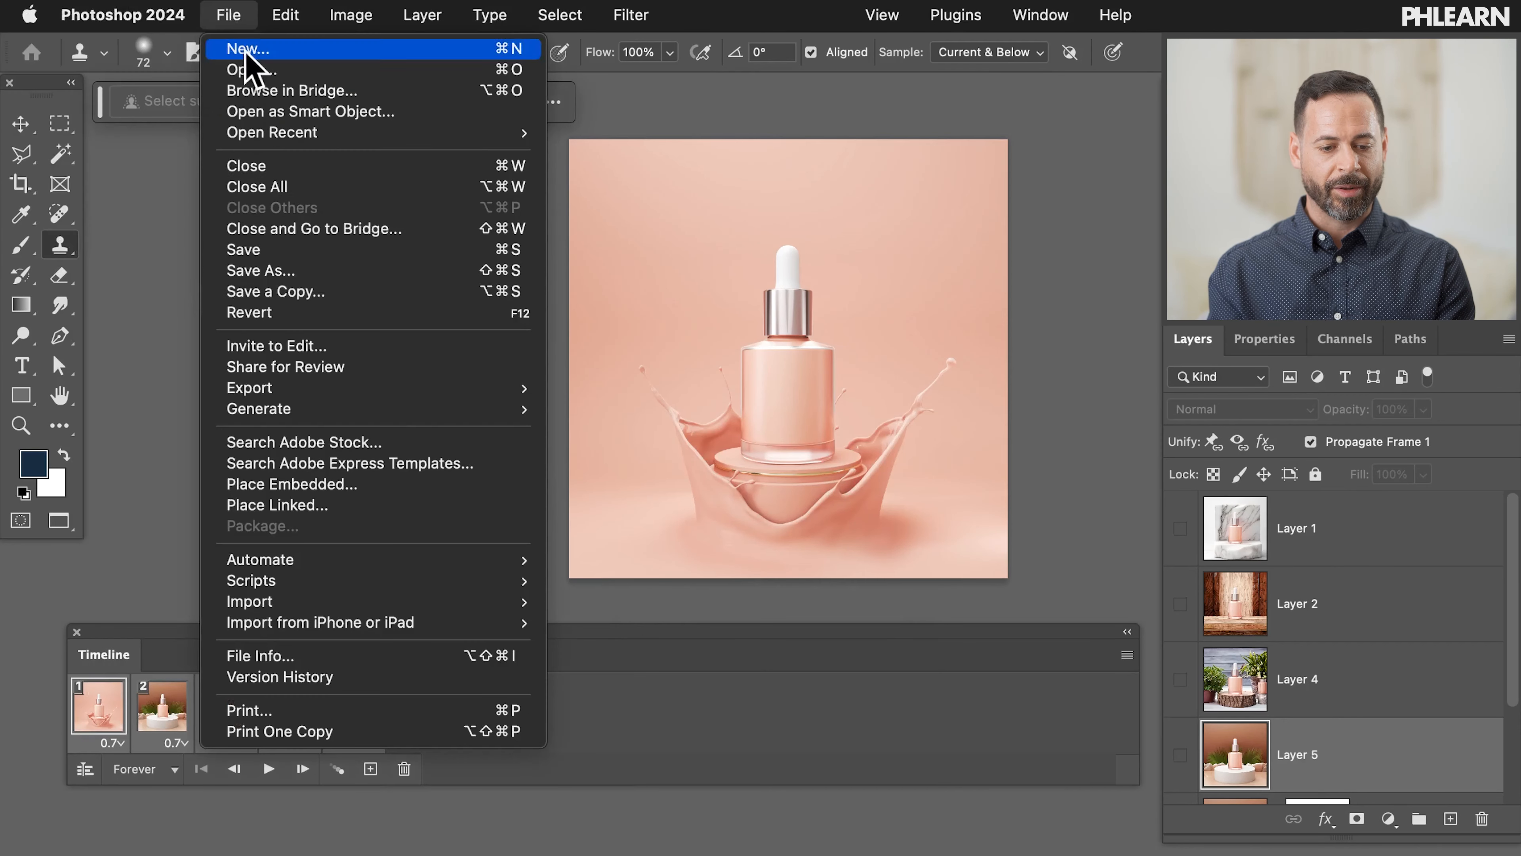
pyautogui.moveTo(288, 393)
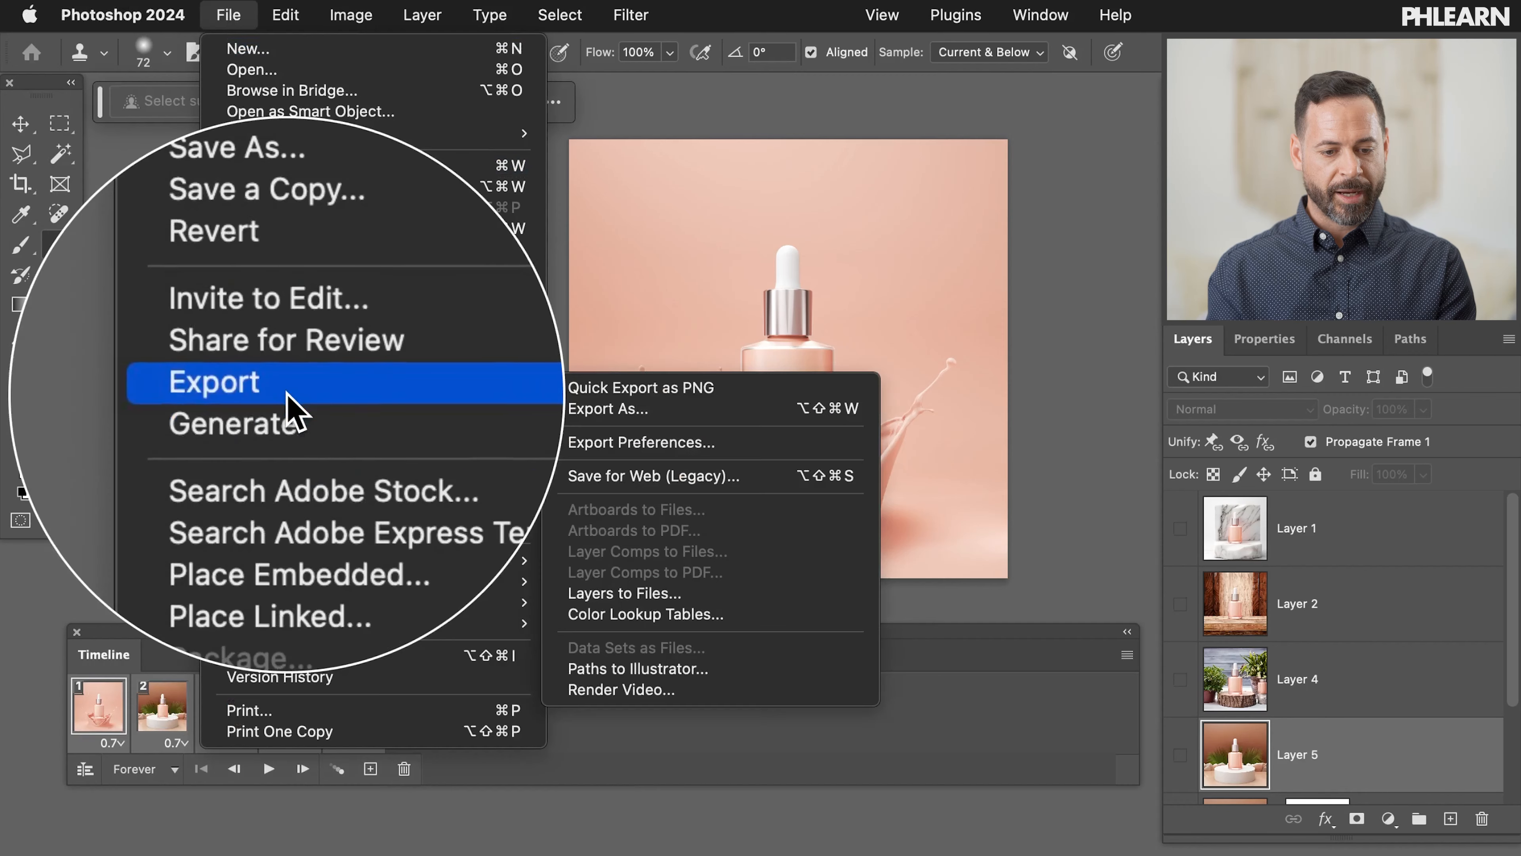
pyautogui.click(676, 476)
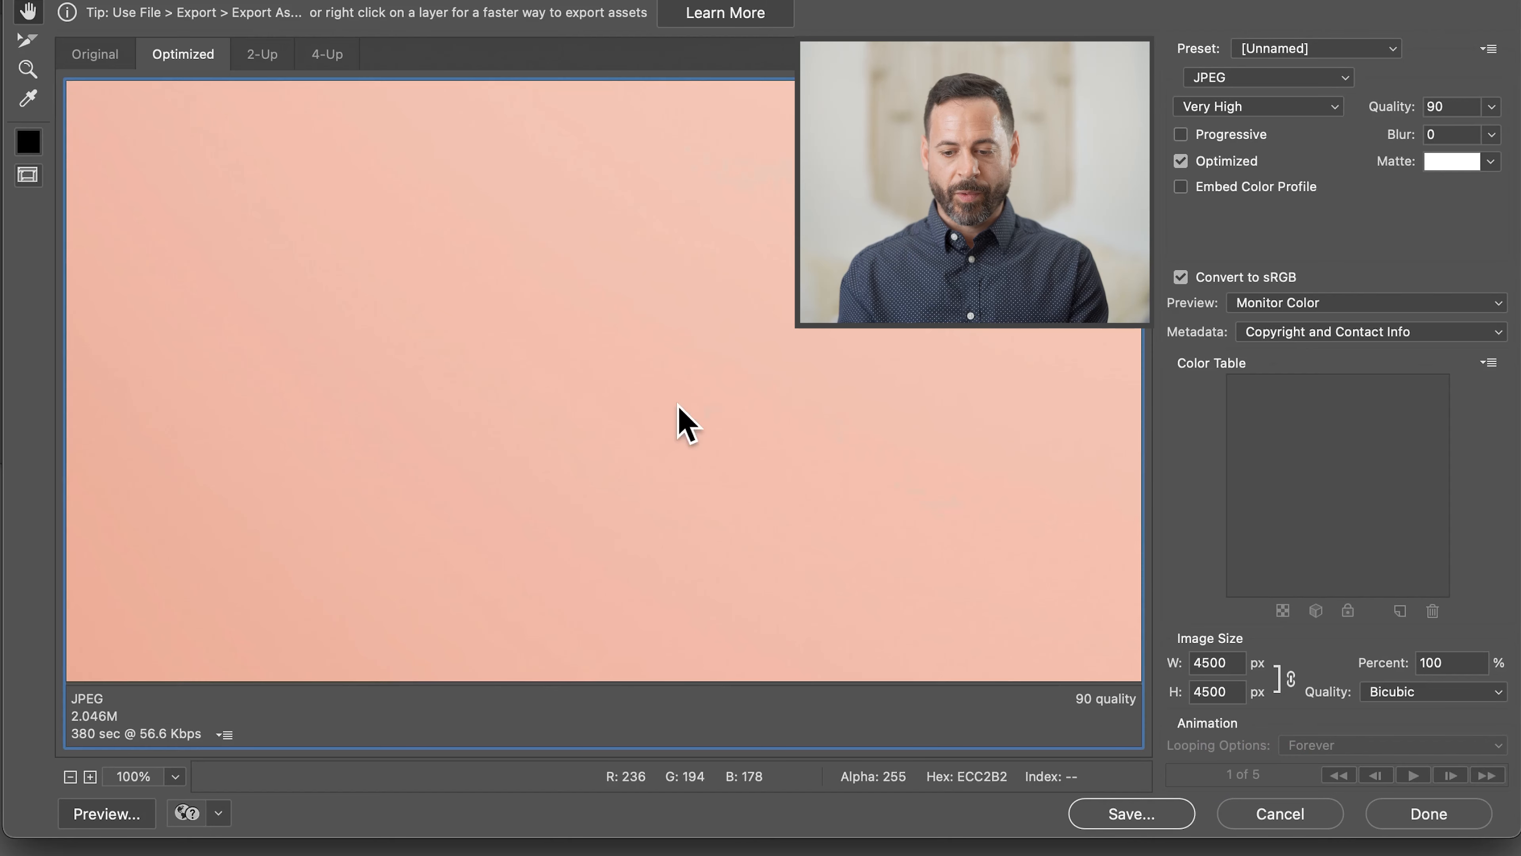
pyautogui.doubleClick(1215, 662)
pyautogui.write('600')
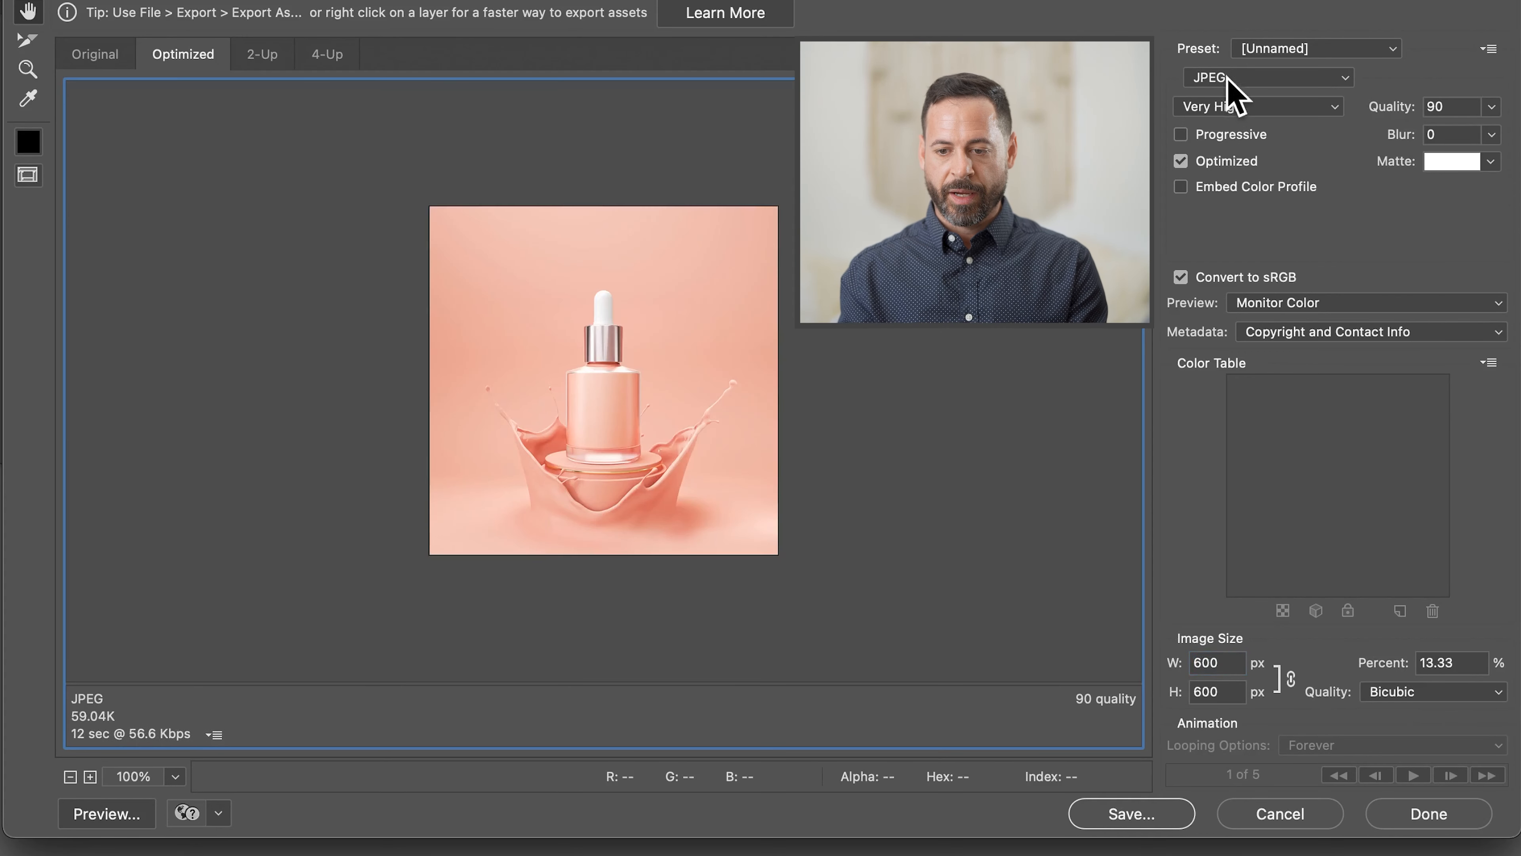
# Step: Set the export format to GIF, preview the animation in the web browser and return to the export settings
pyautogui.click(1228, 79)
pyautogui.click(1222, 57)
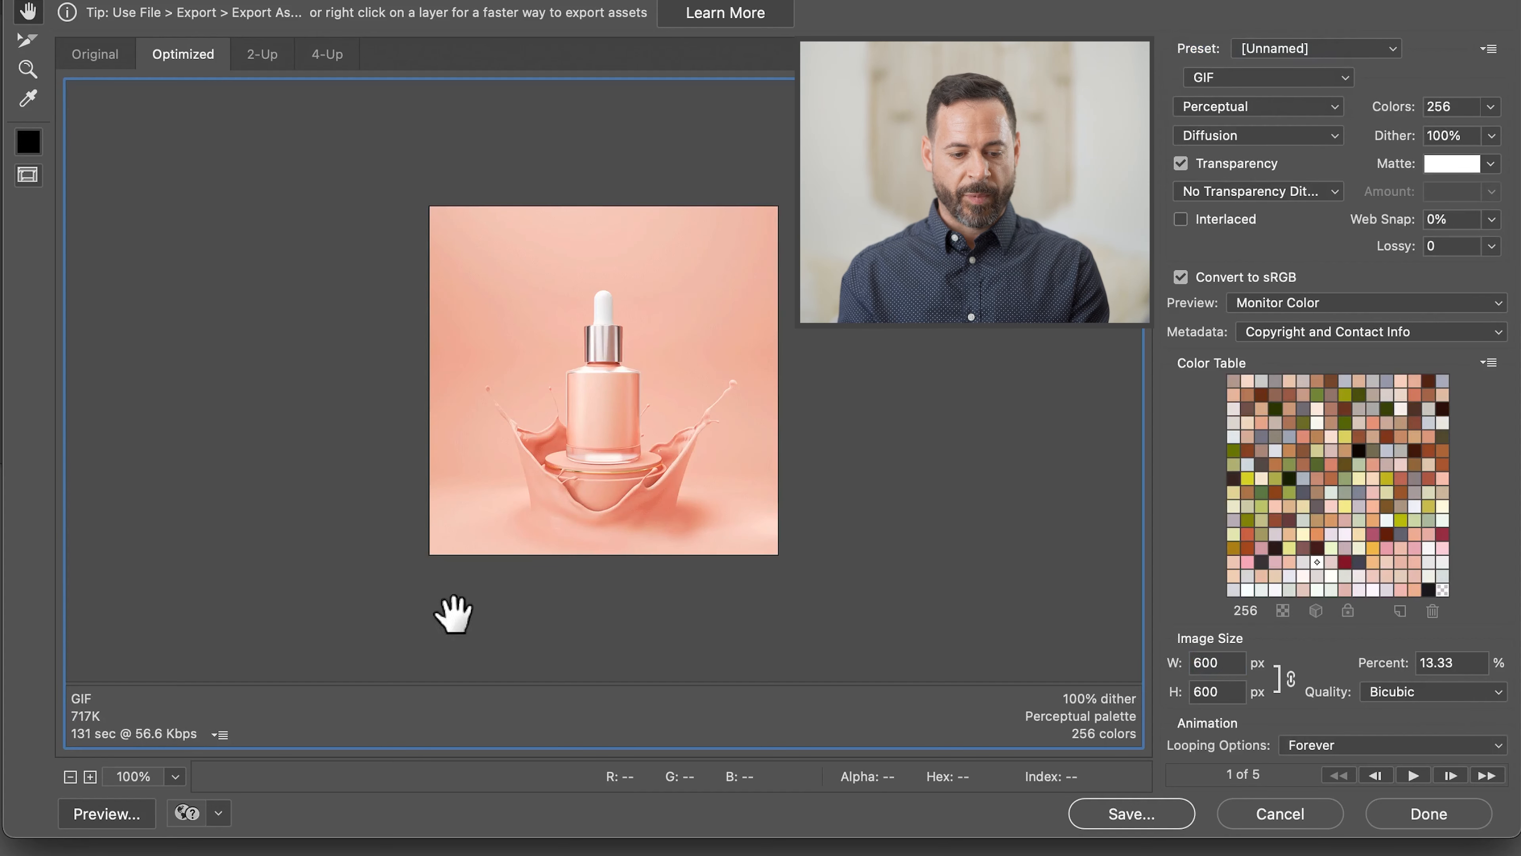
pyautogui.click(99, 819)
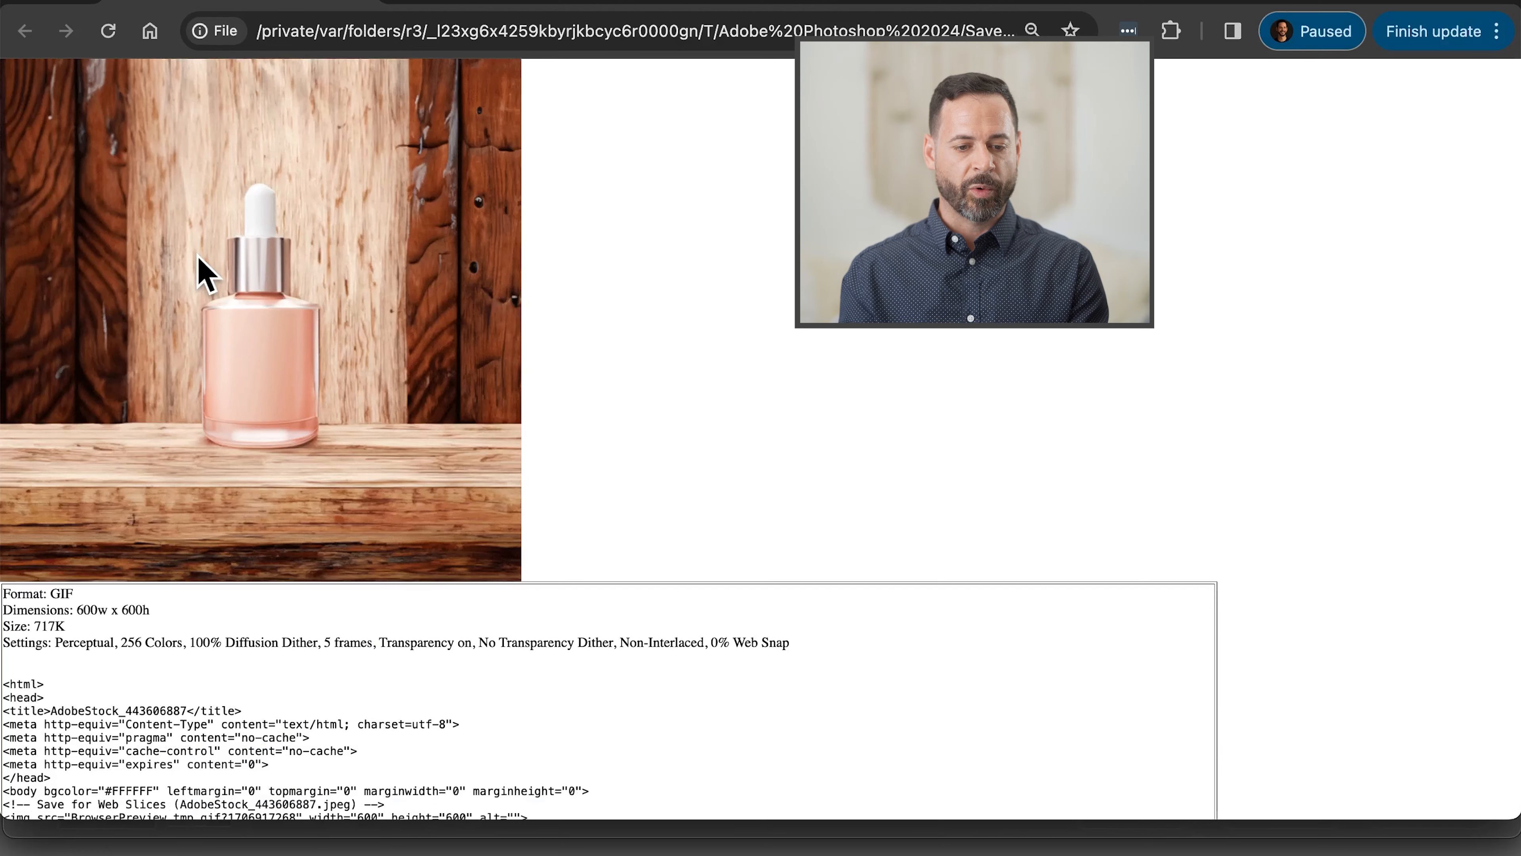
pyautogui.click(31, 0)
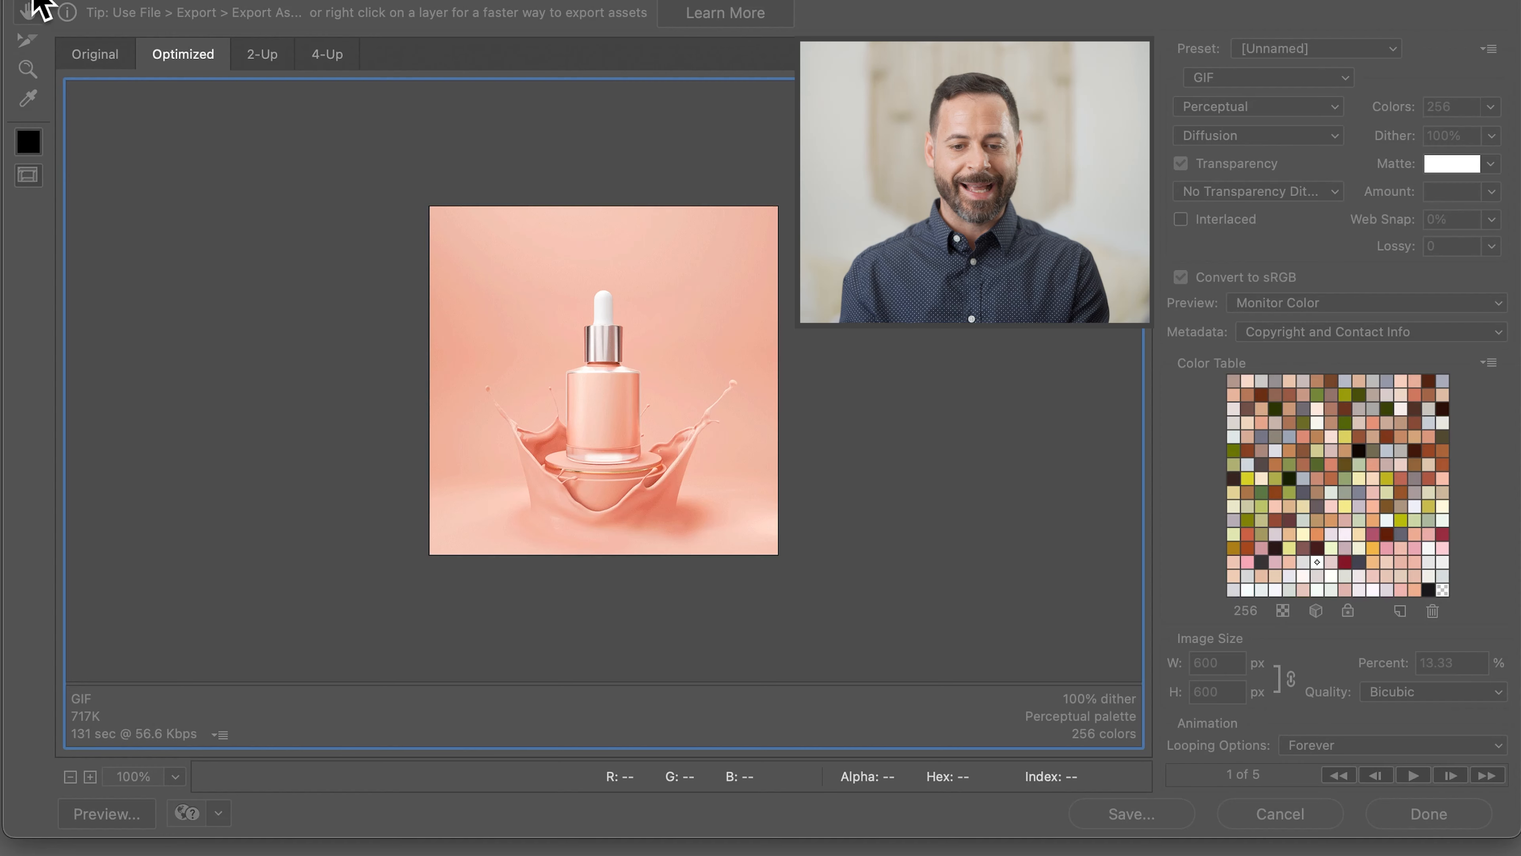
pyautogui.click(1177, 407)
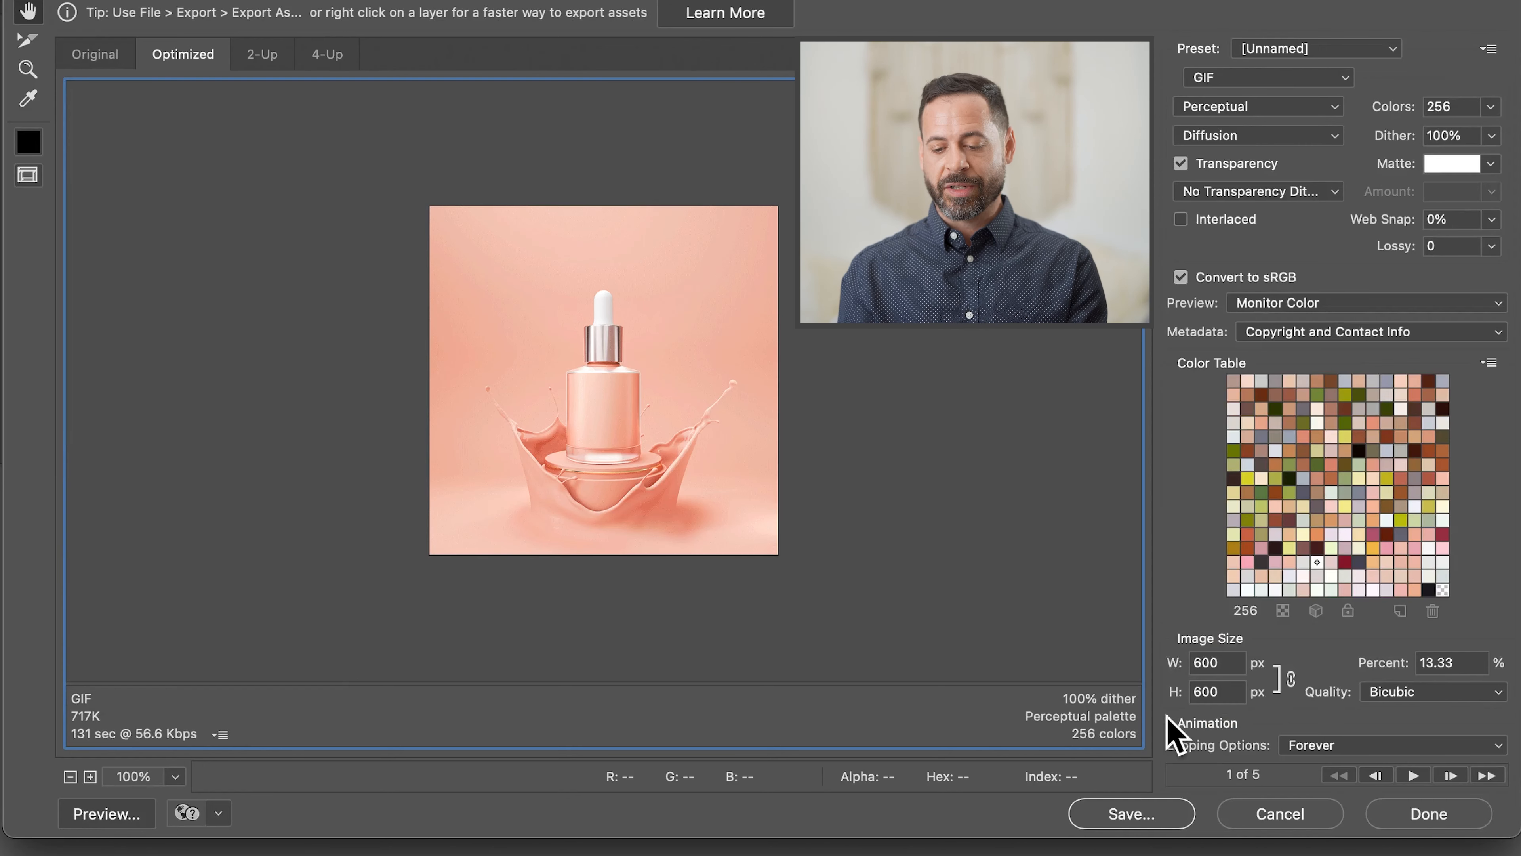
# Step: Save the optimized GIF to the Desktop folder under the name Animation.gif
pyautogui.click(1150, 814)
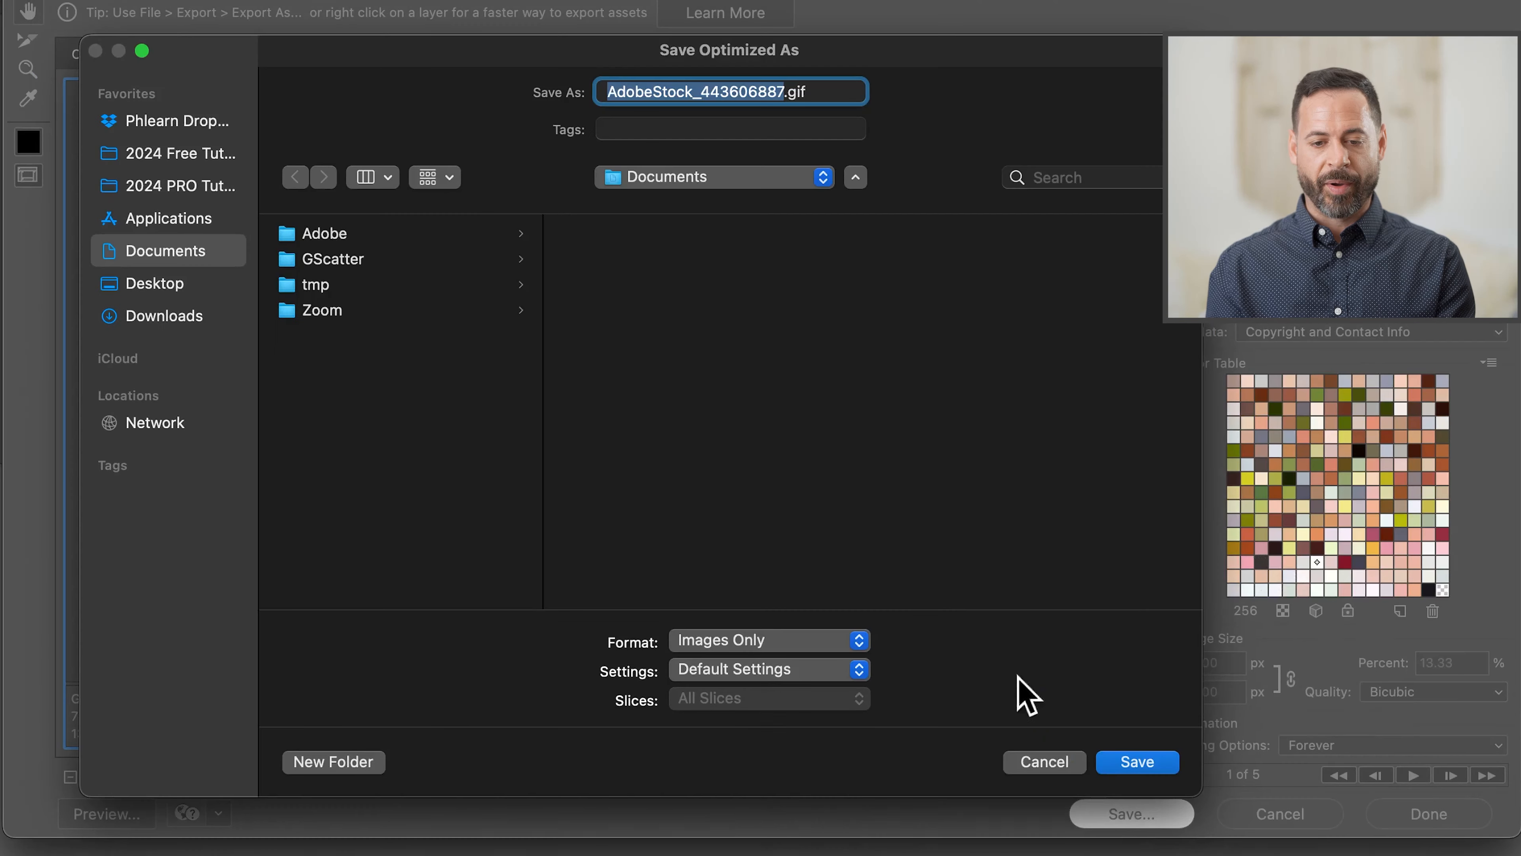
pyautogui.click(190, 288)
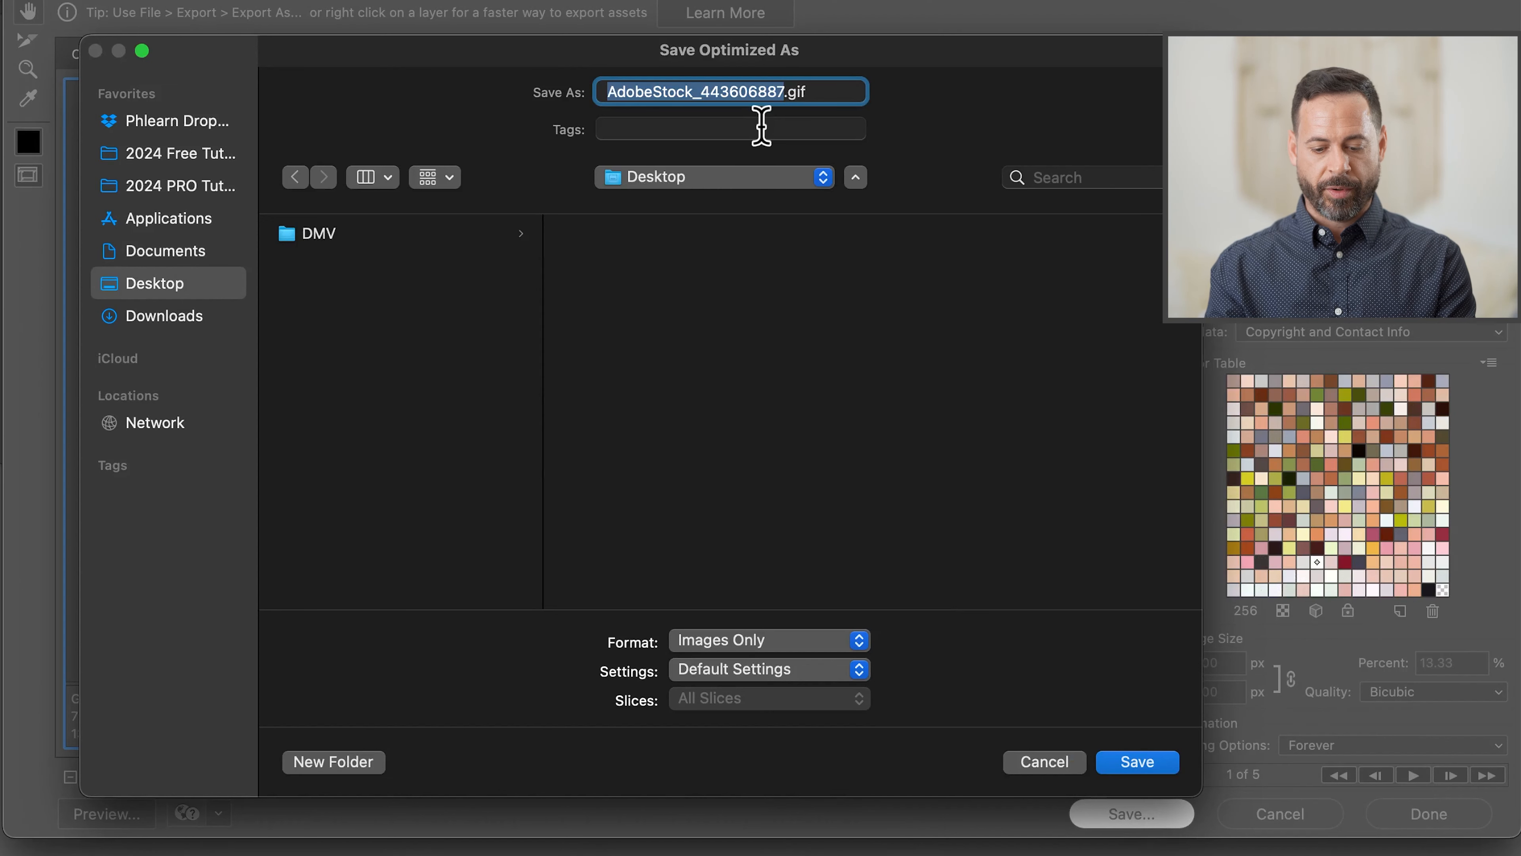
pyautogui.write('Aniam')
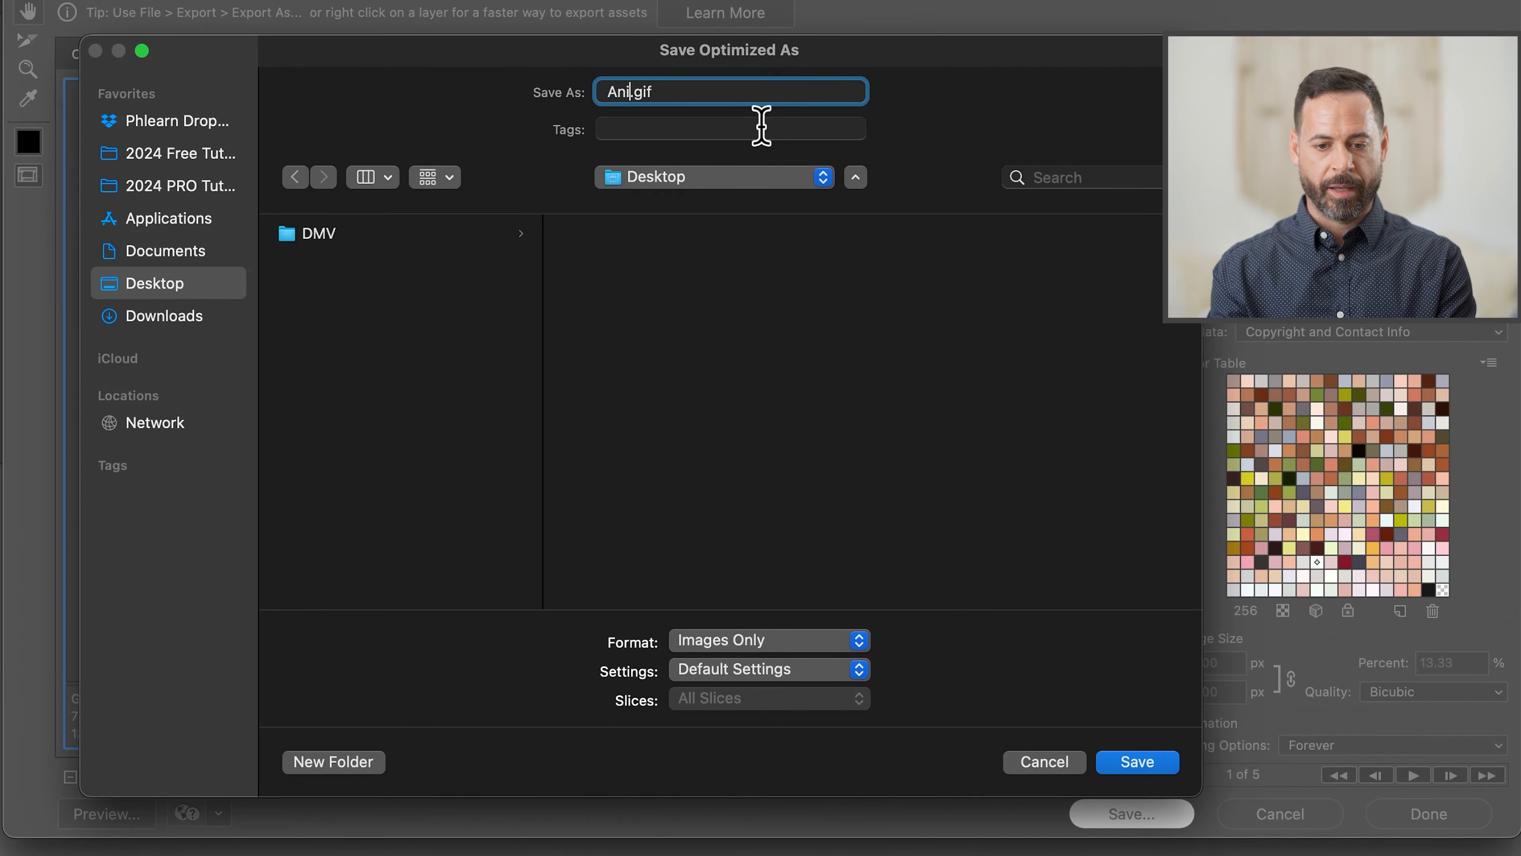
pyautogui.write('tion')
pyautogui.press('Return')
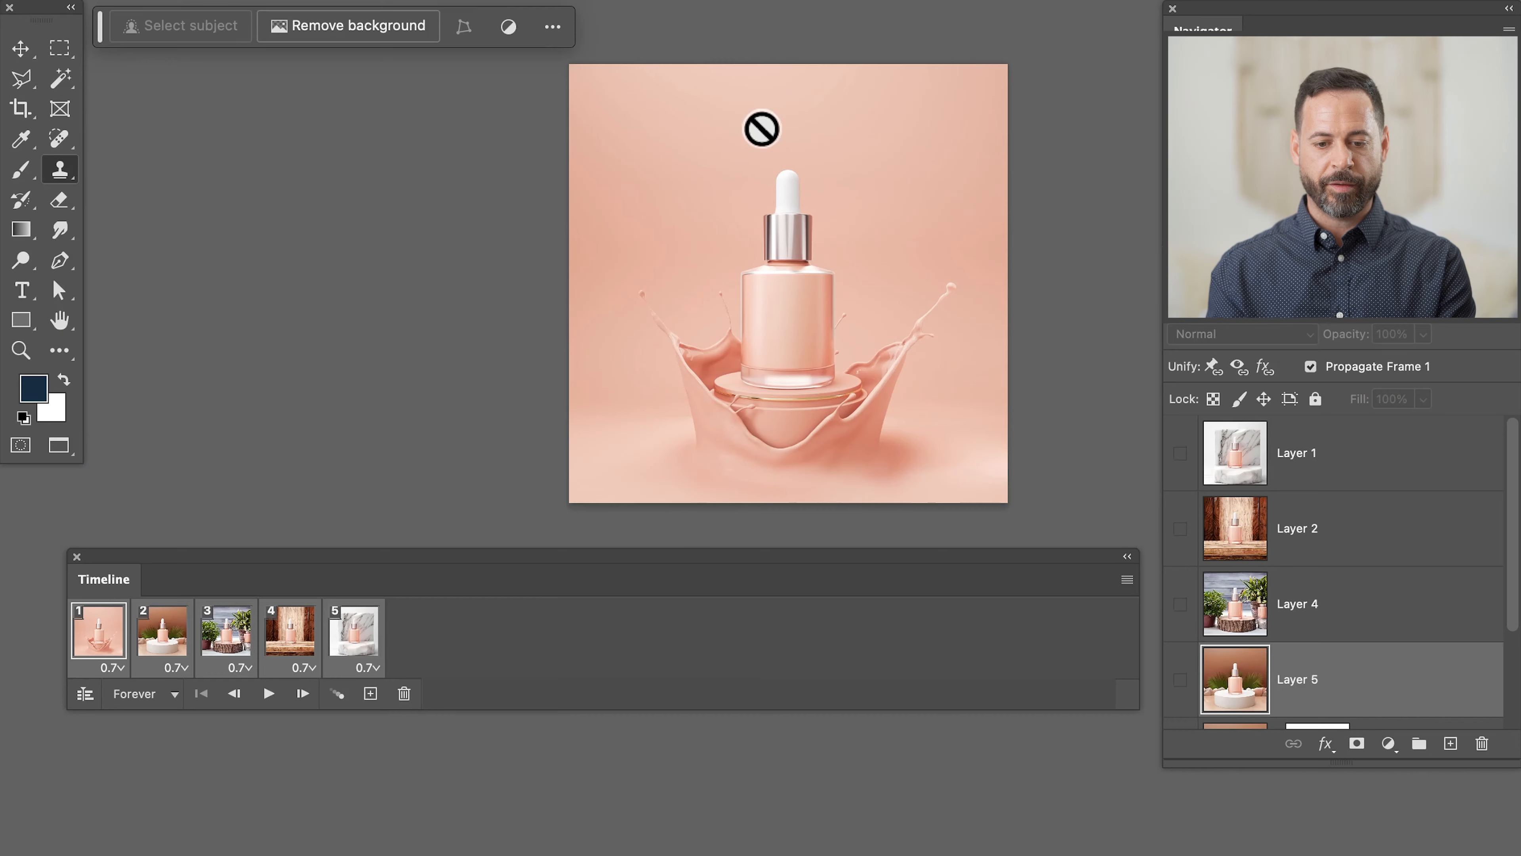
# Step: Switch to Finder, select Animation.gif in the Desktop folder, play it in Quick Look and close the preview
pyautogui.press('super+Tab')
pyautogui.click(995, 414)
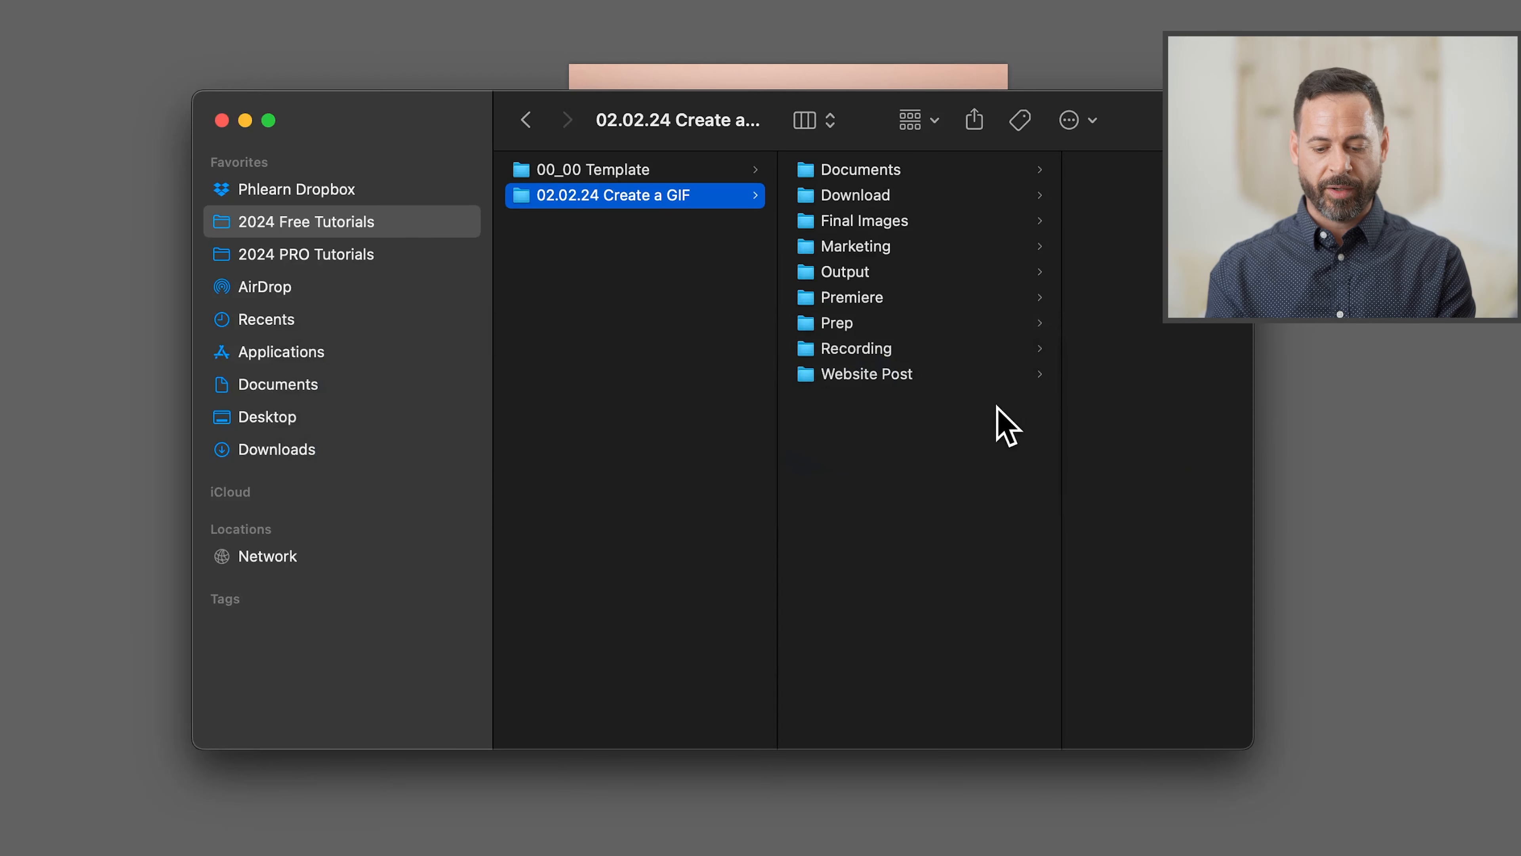
pyautogui.click(277, 420)
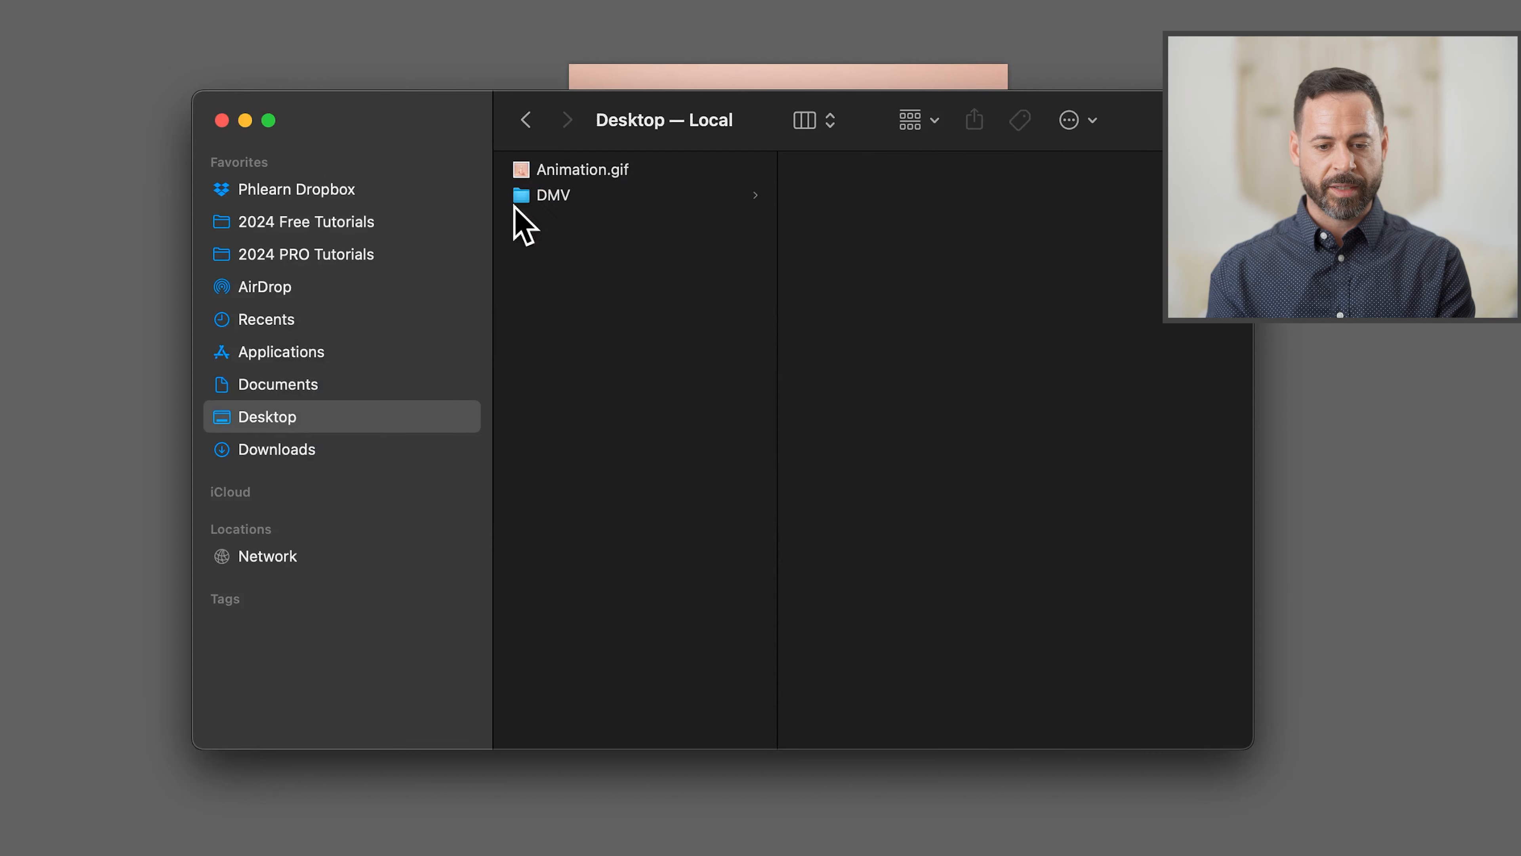
pyautogui.click(565, 173)
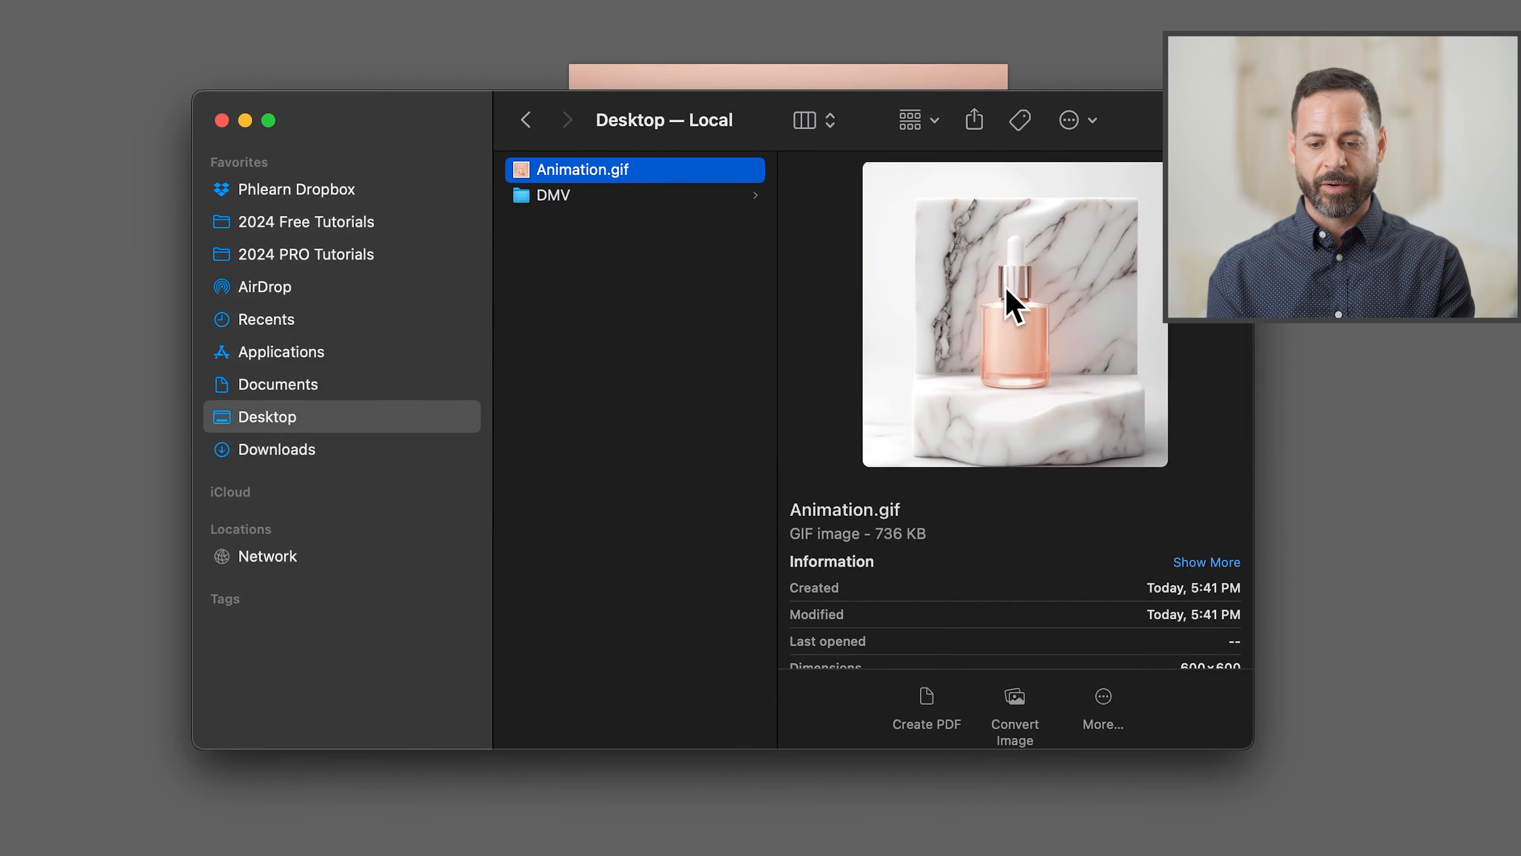
pyautogui.press('space')
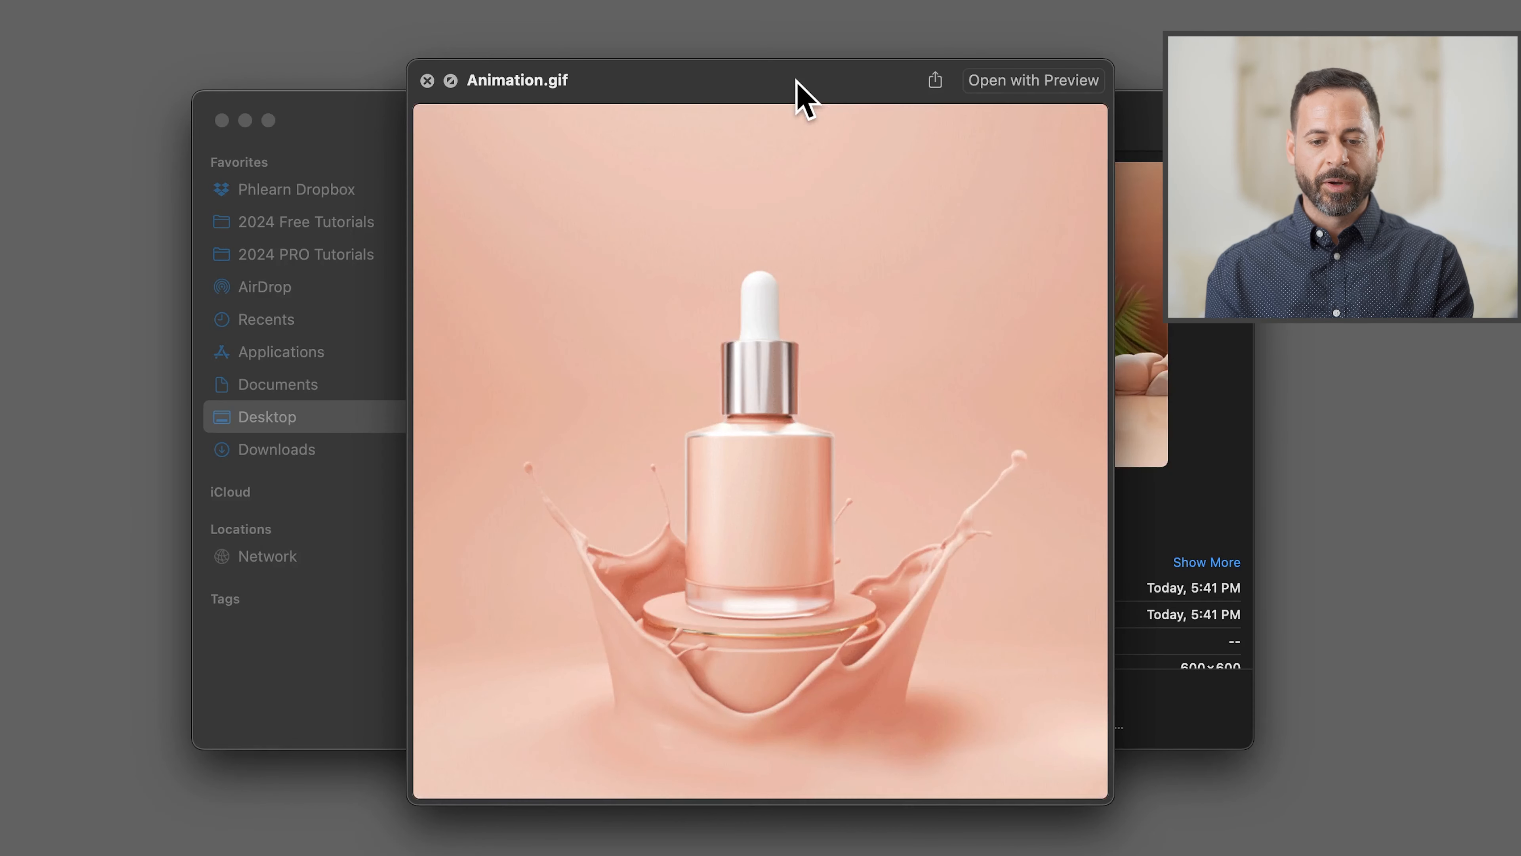
pyautogui.press('space')
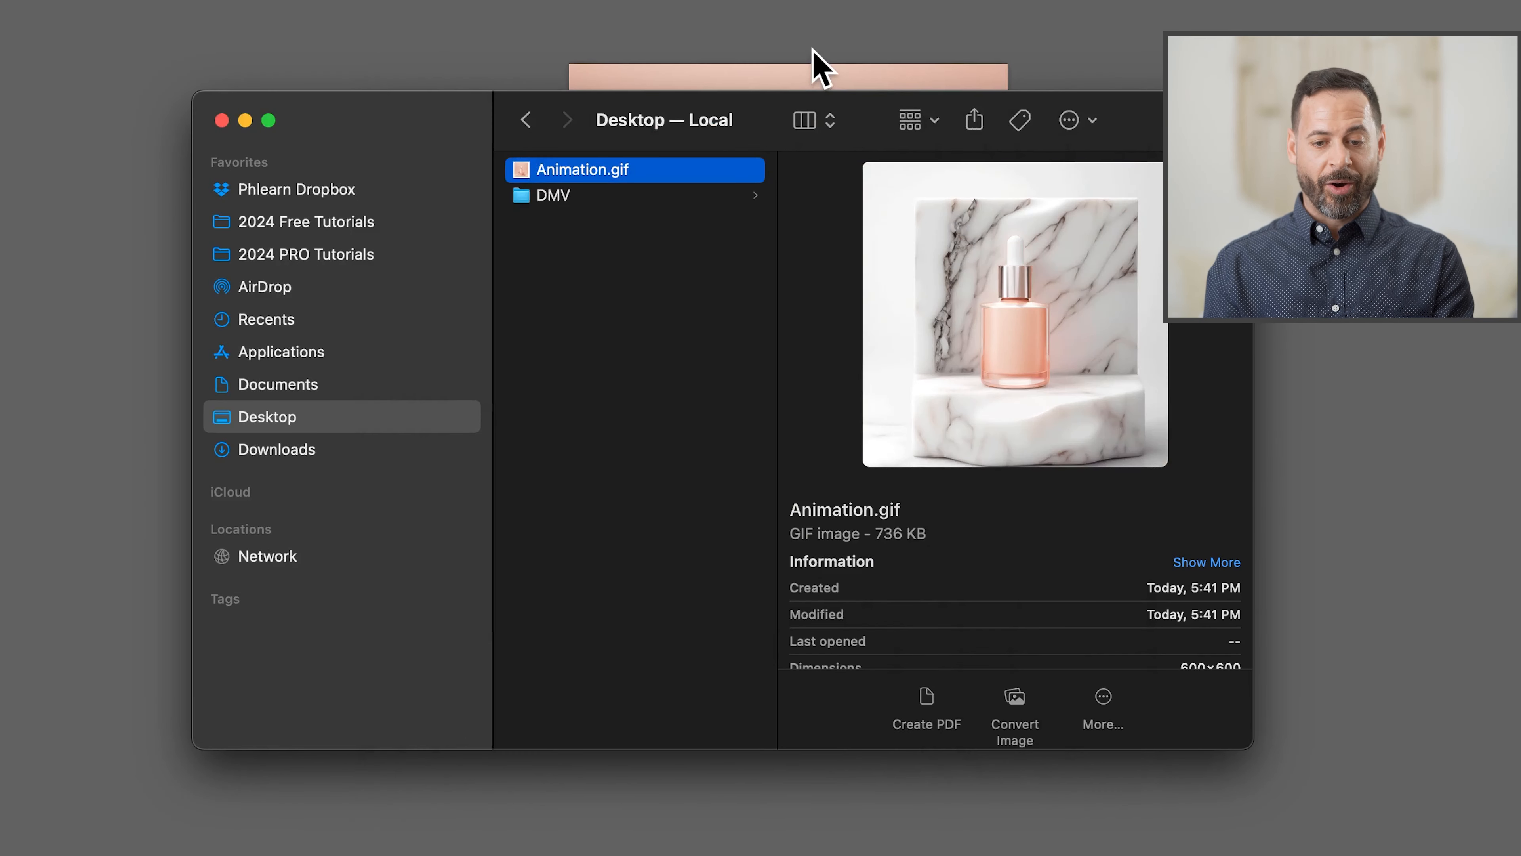